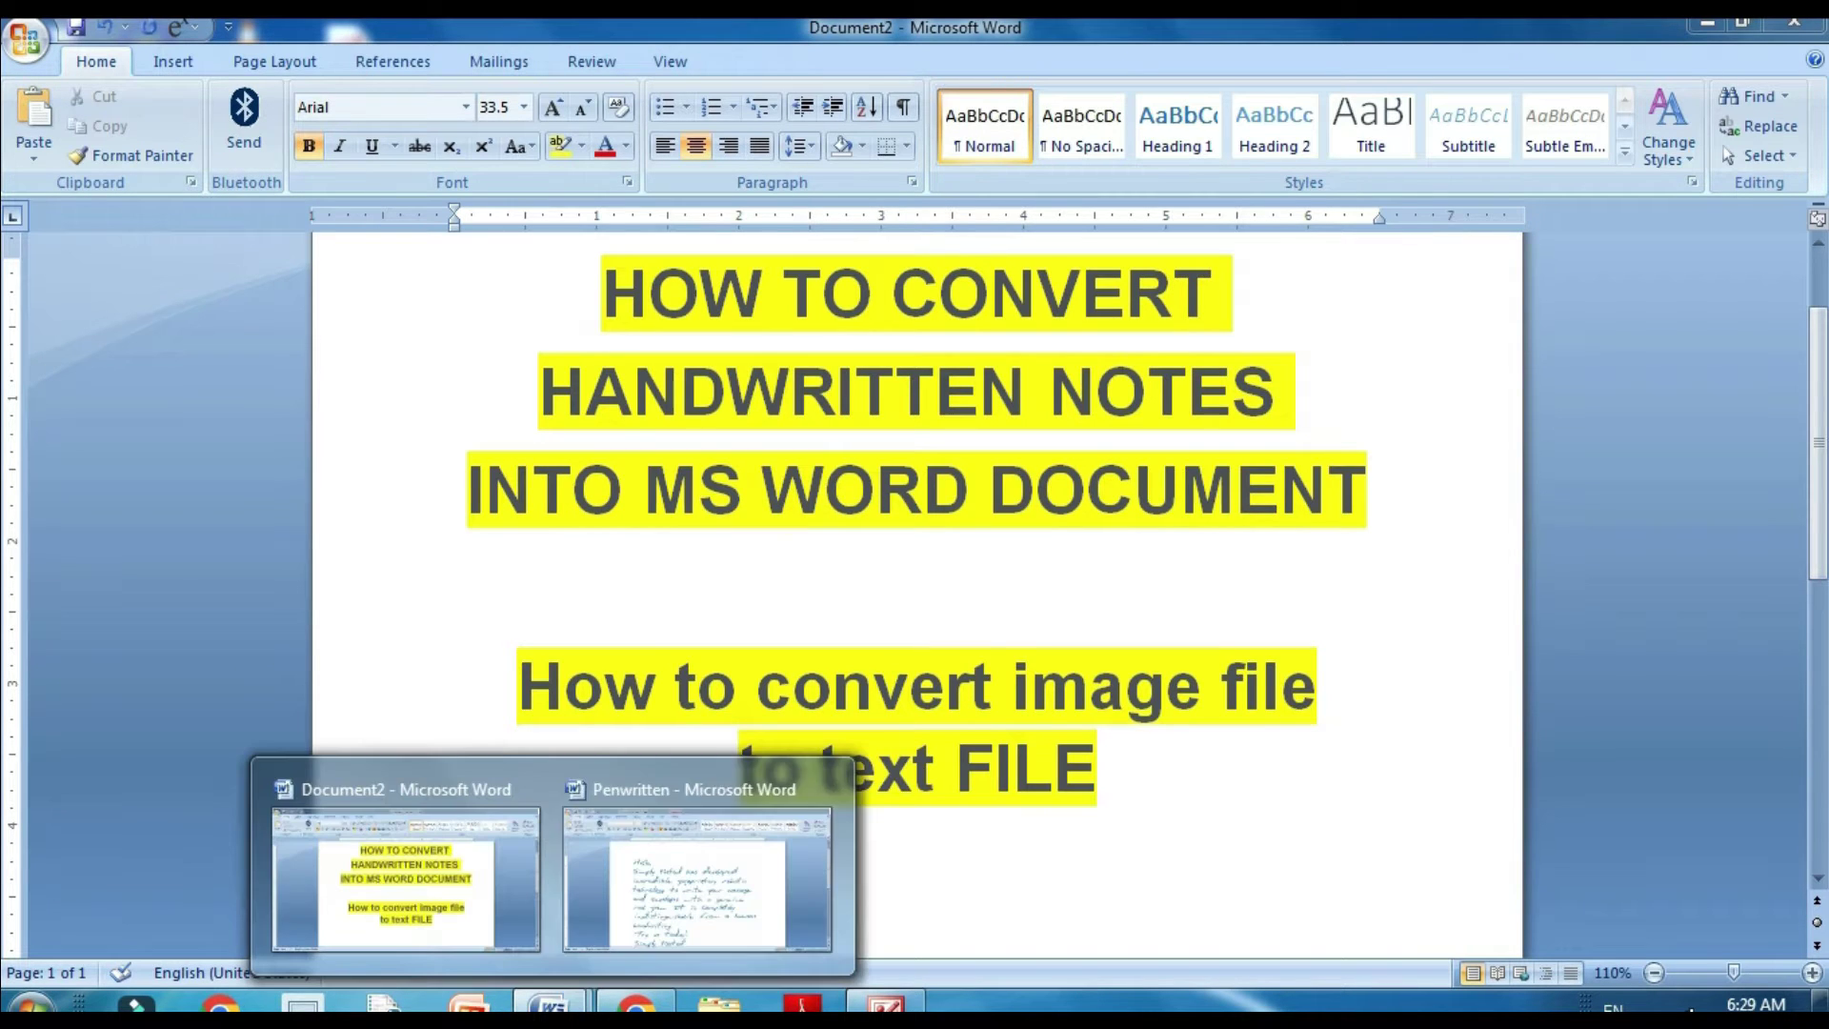
- View the handwritten Penwritten note image in Picture Manager, then return to the Word document
left_click(705, 847)
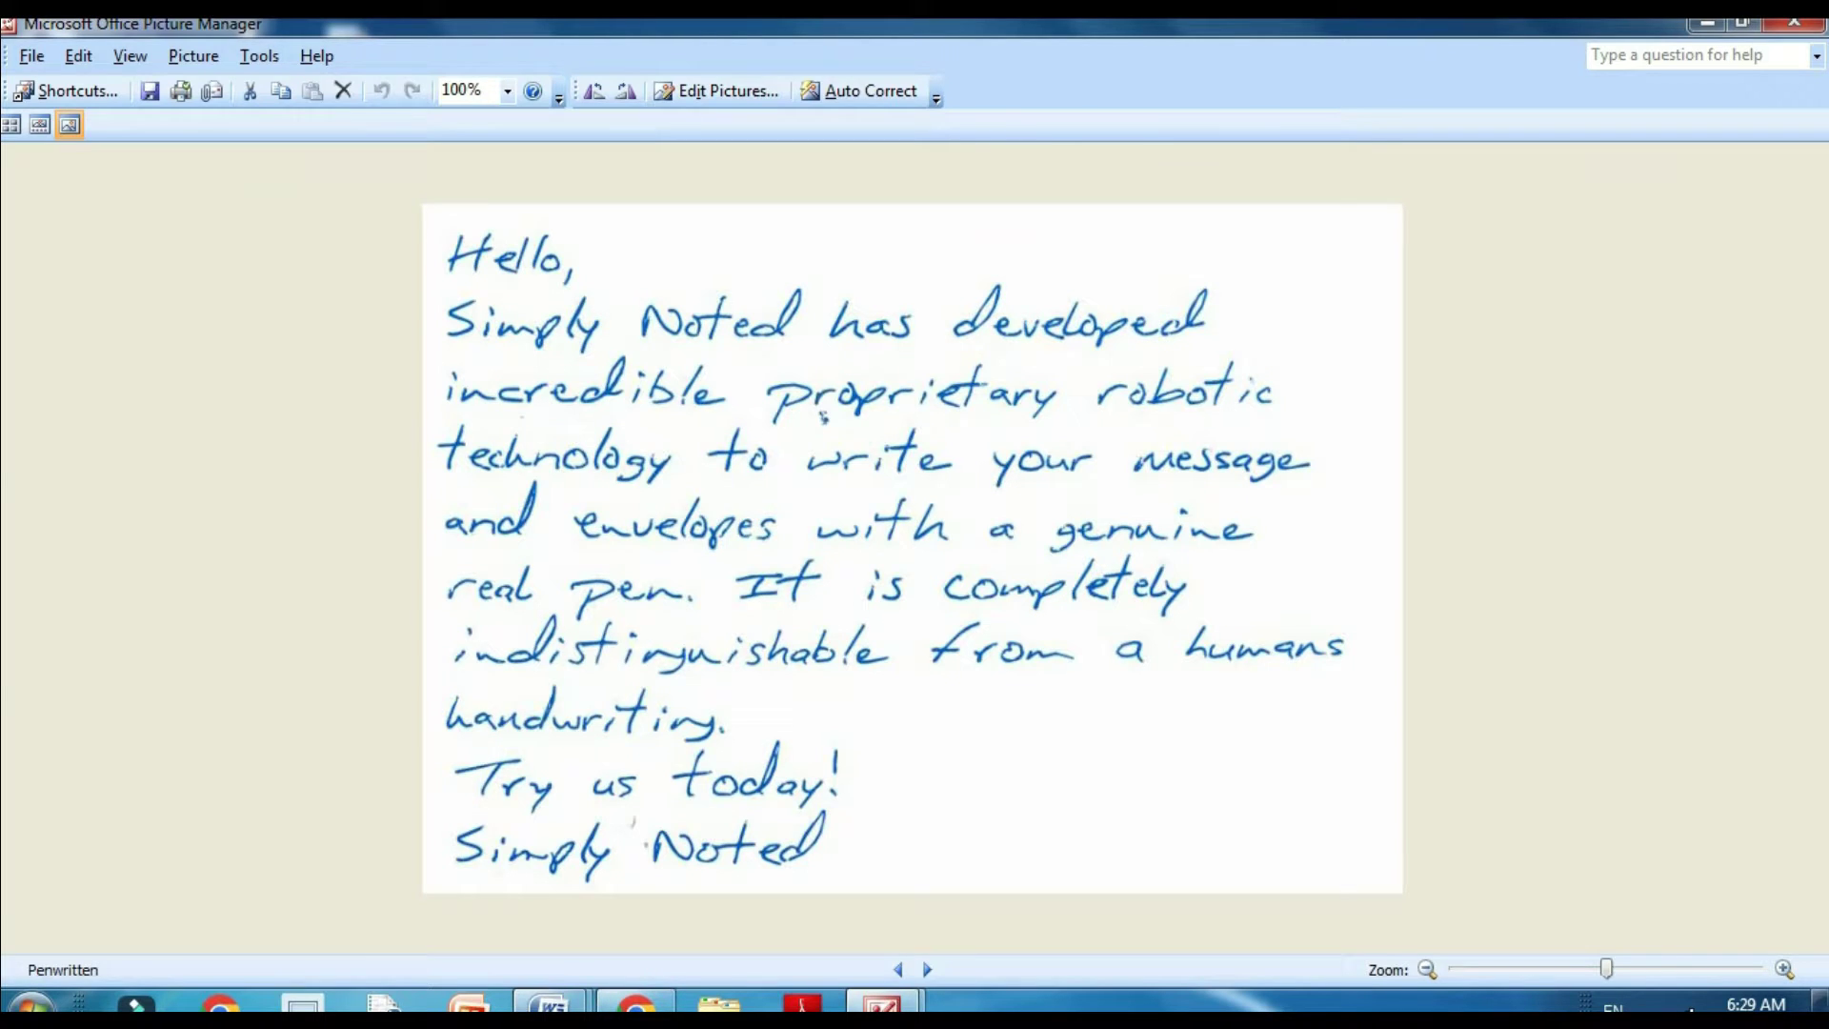
key("alt+Tab")
scroll(914, 571, "down", 3)
scroll(915, 571, "down", 2)
left_click_drag(456, 591, 952, 901)
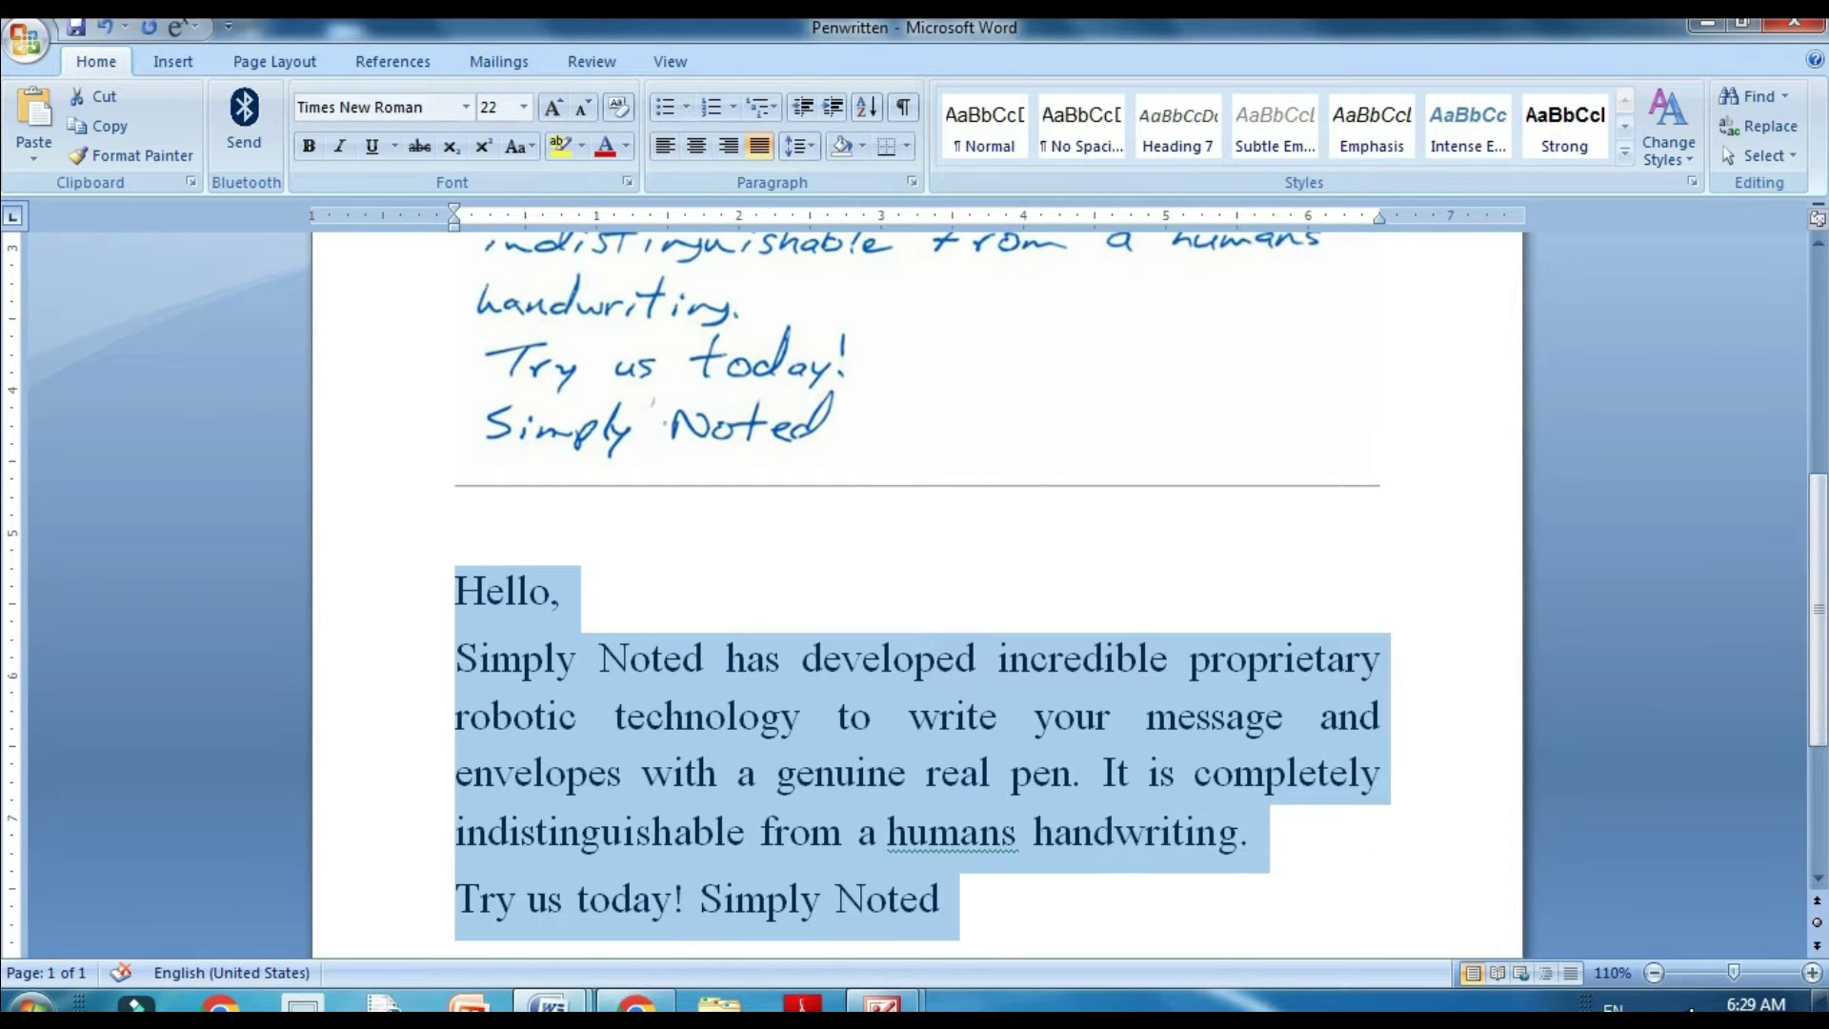
scroll(915, 591, "up", 3)
scroll(915, 591, "down", 5)
left_click(569, 627)
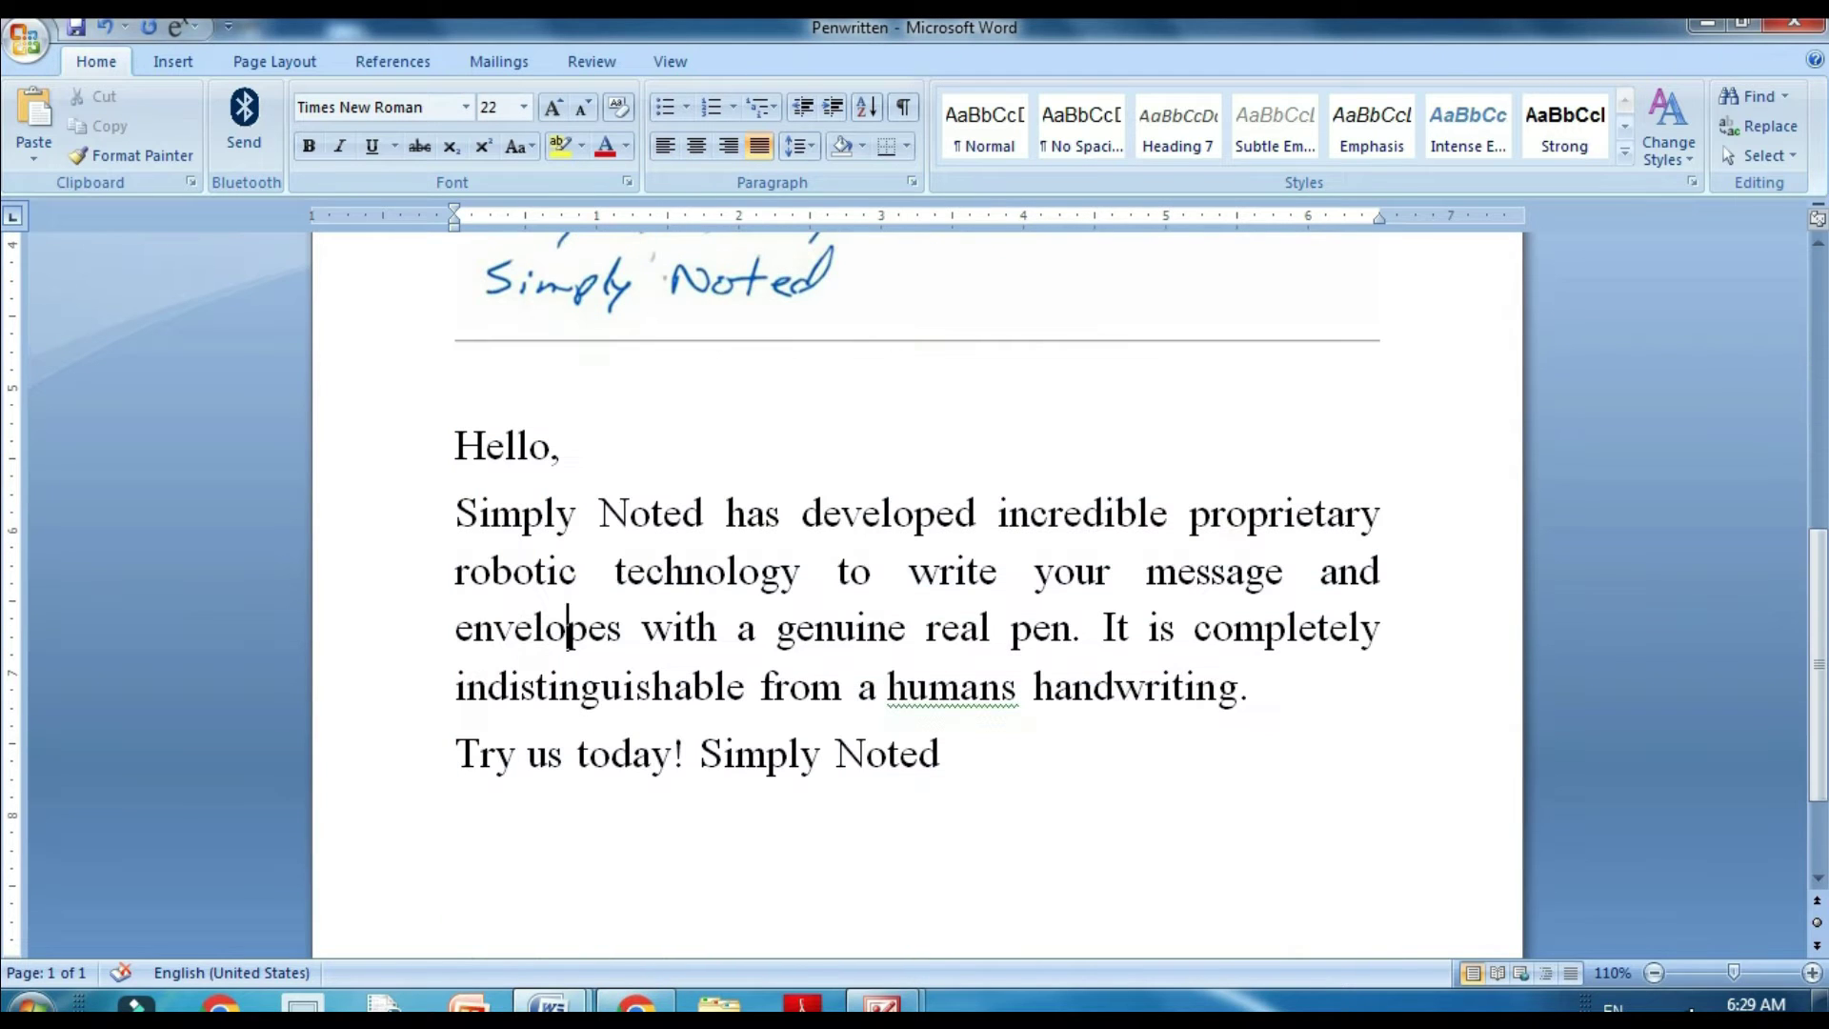
left_click(616, 572)
scroll(915, 591, "down", 3)
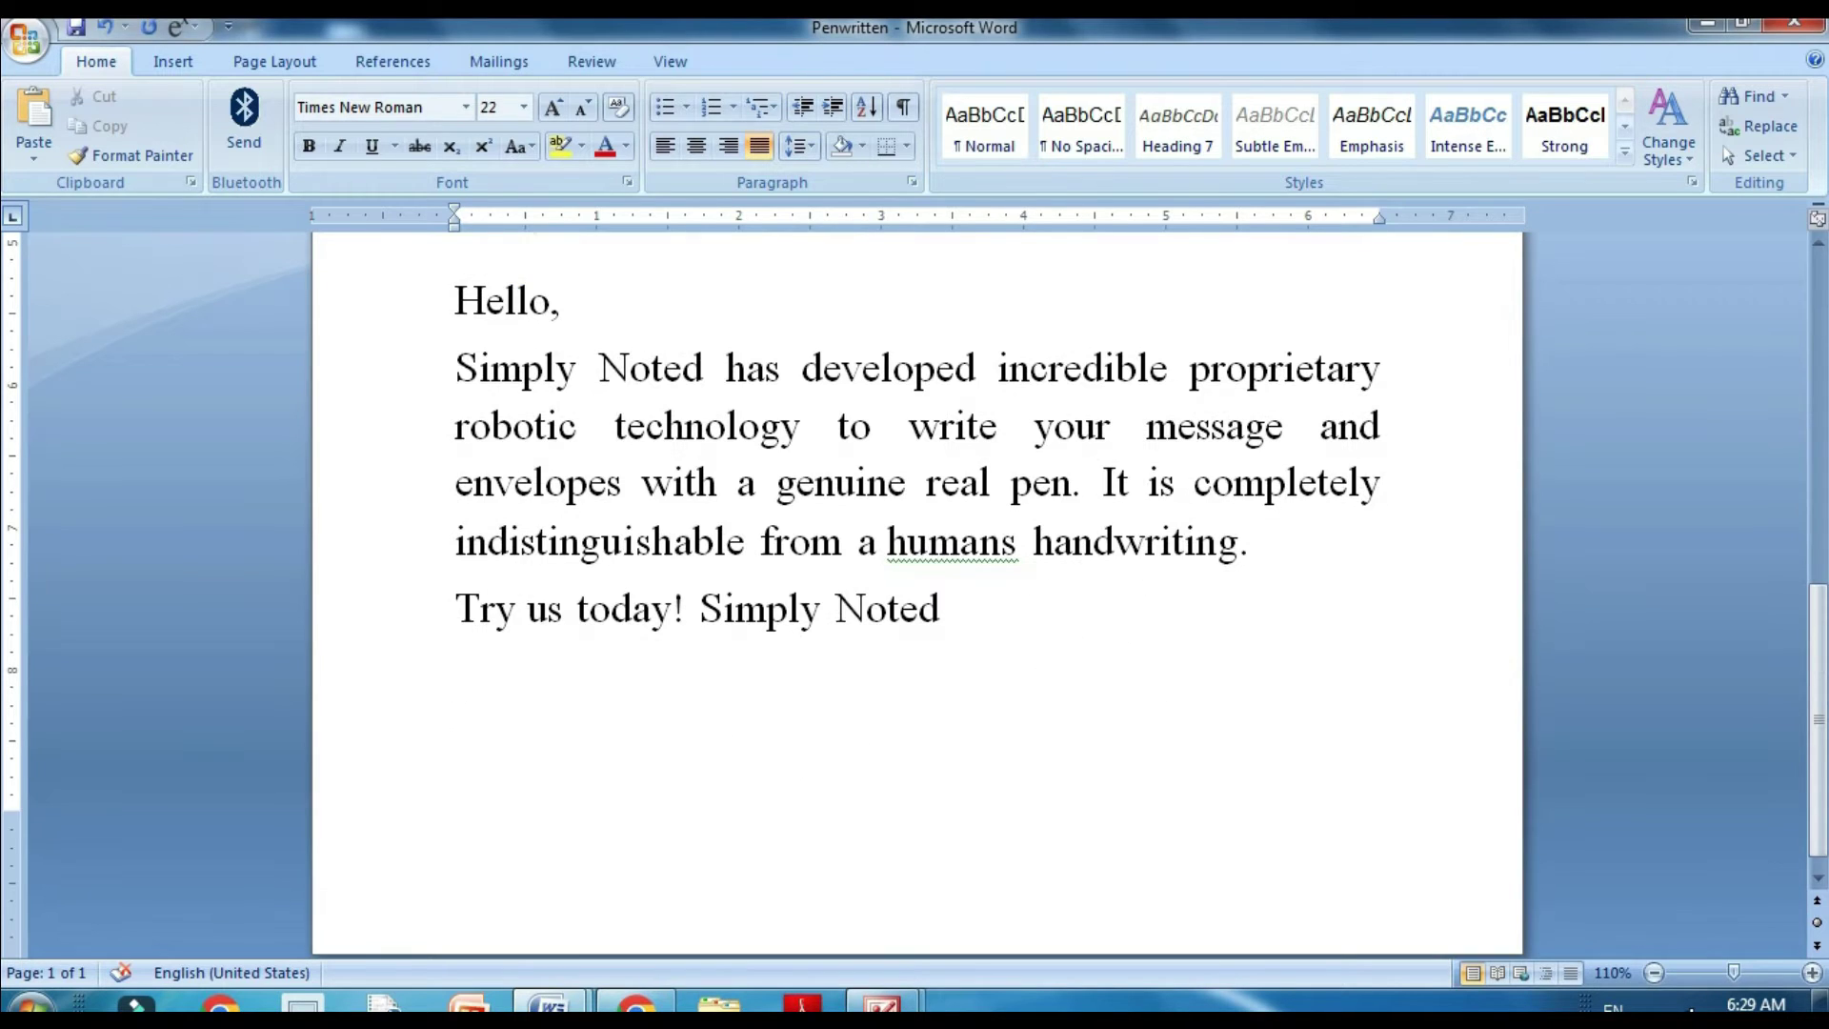
left_click(941, 608)
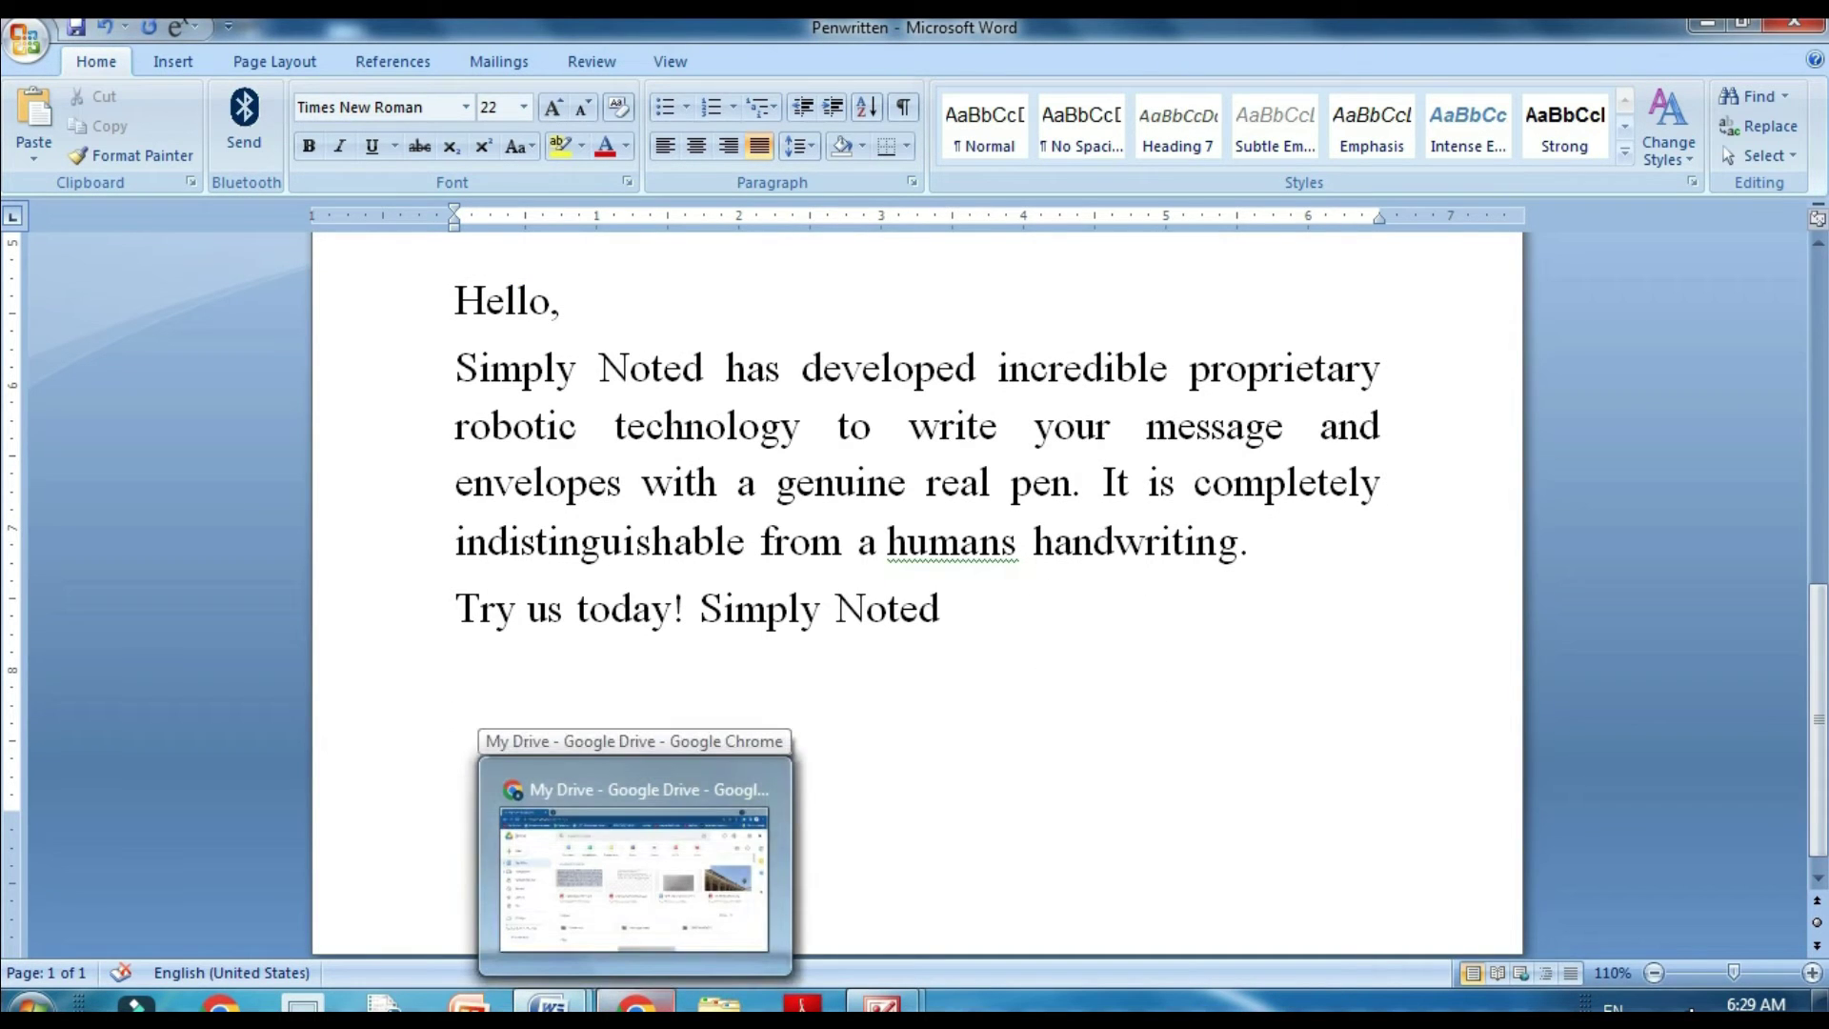
- Return Chrome to the new tab page and go to Google Drive from the Google apps grid
left_click(635, 1003)
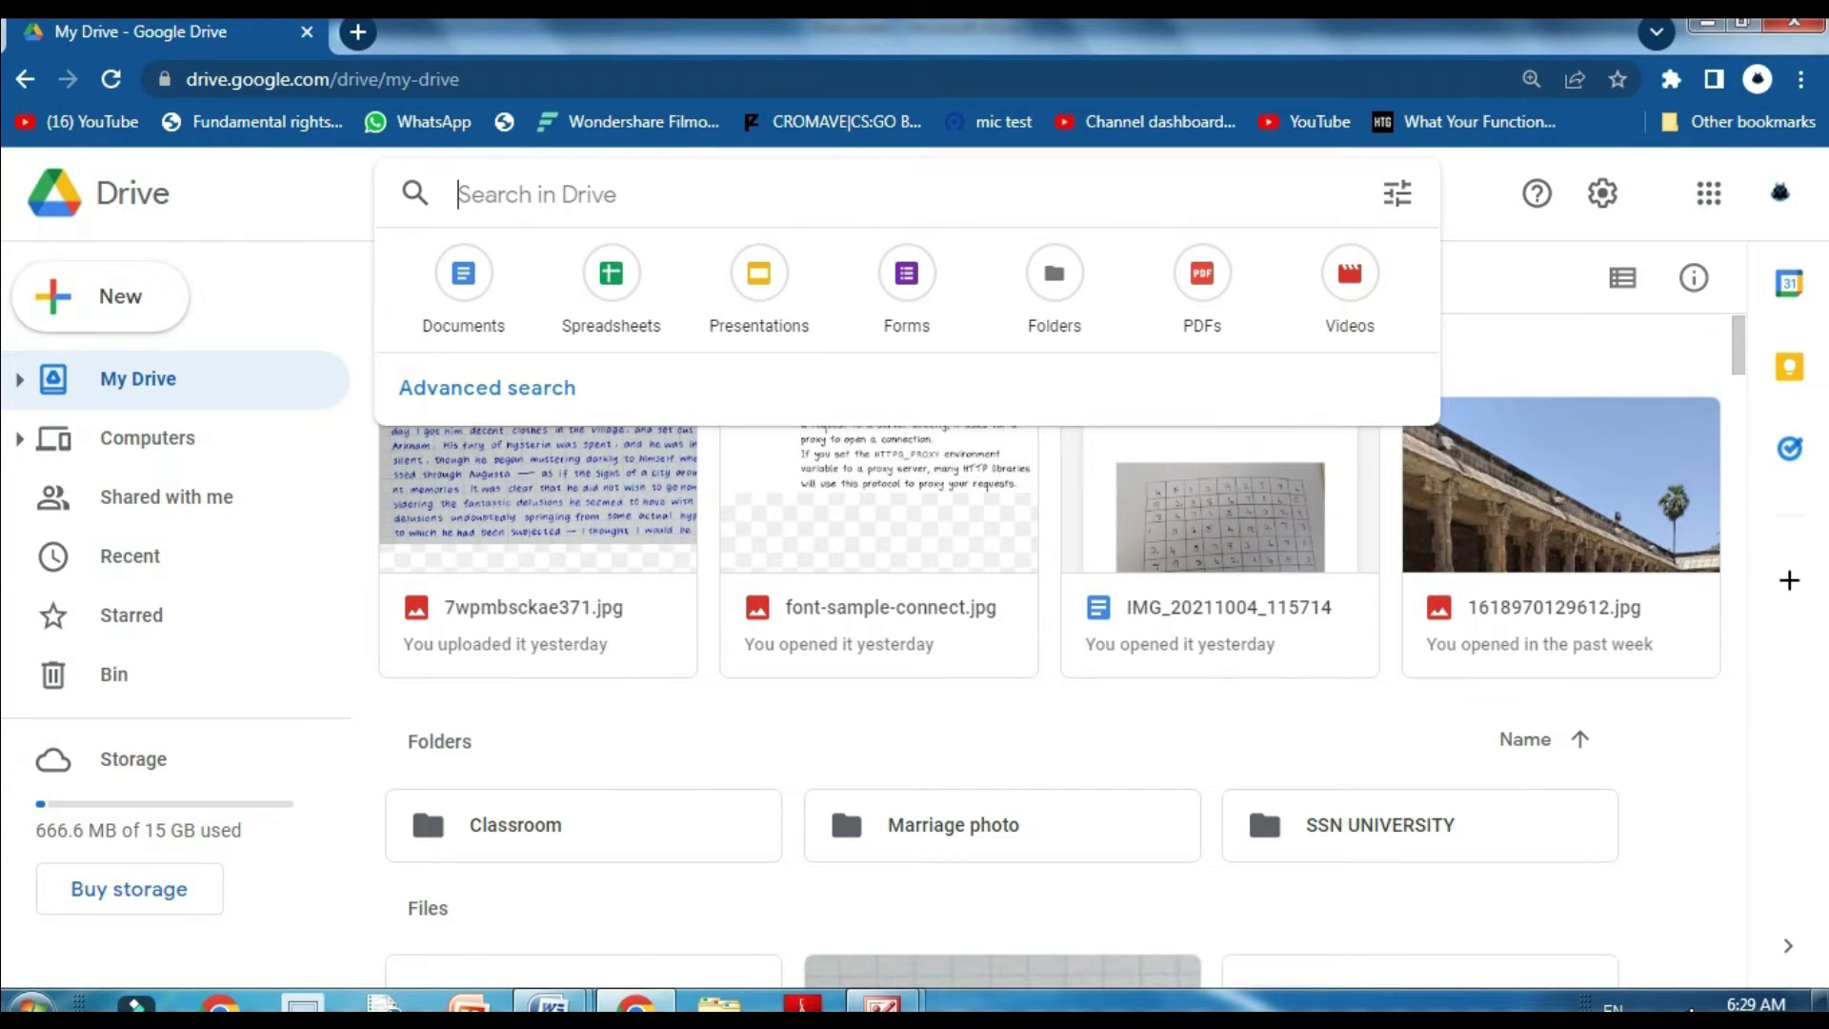
key("alt+Left")
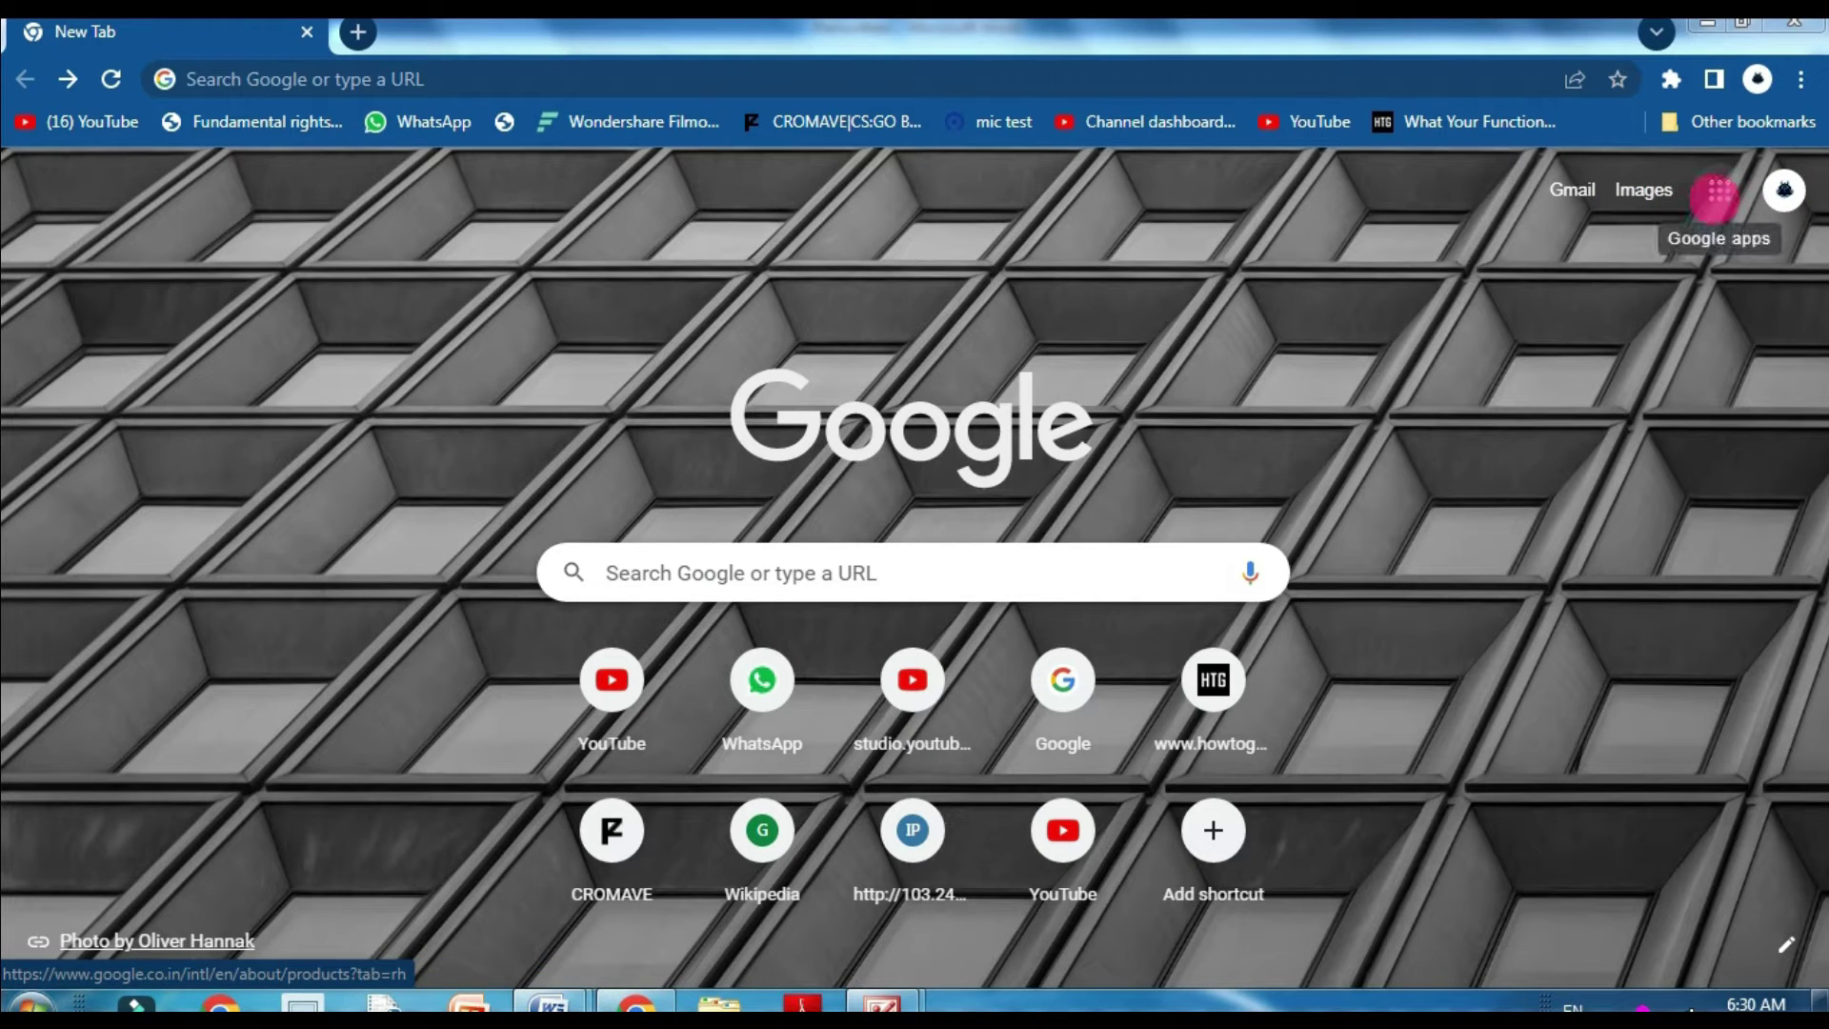
left_click(1719, 194)
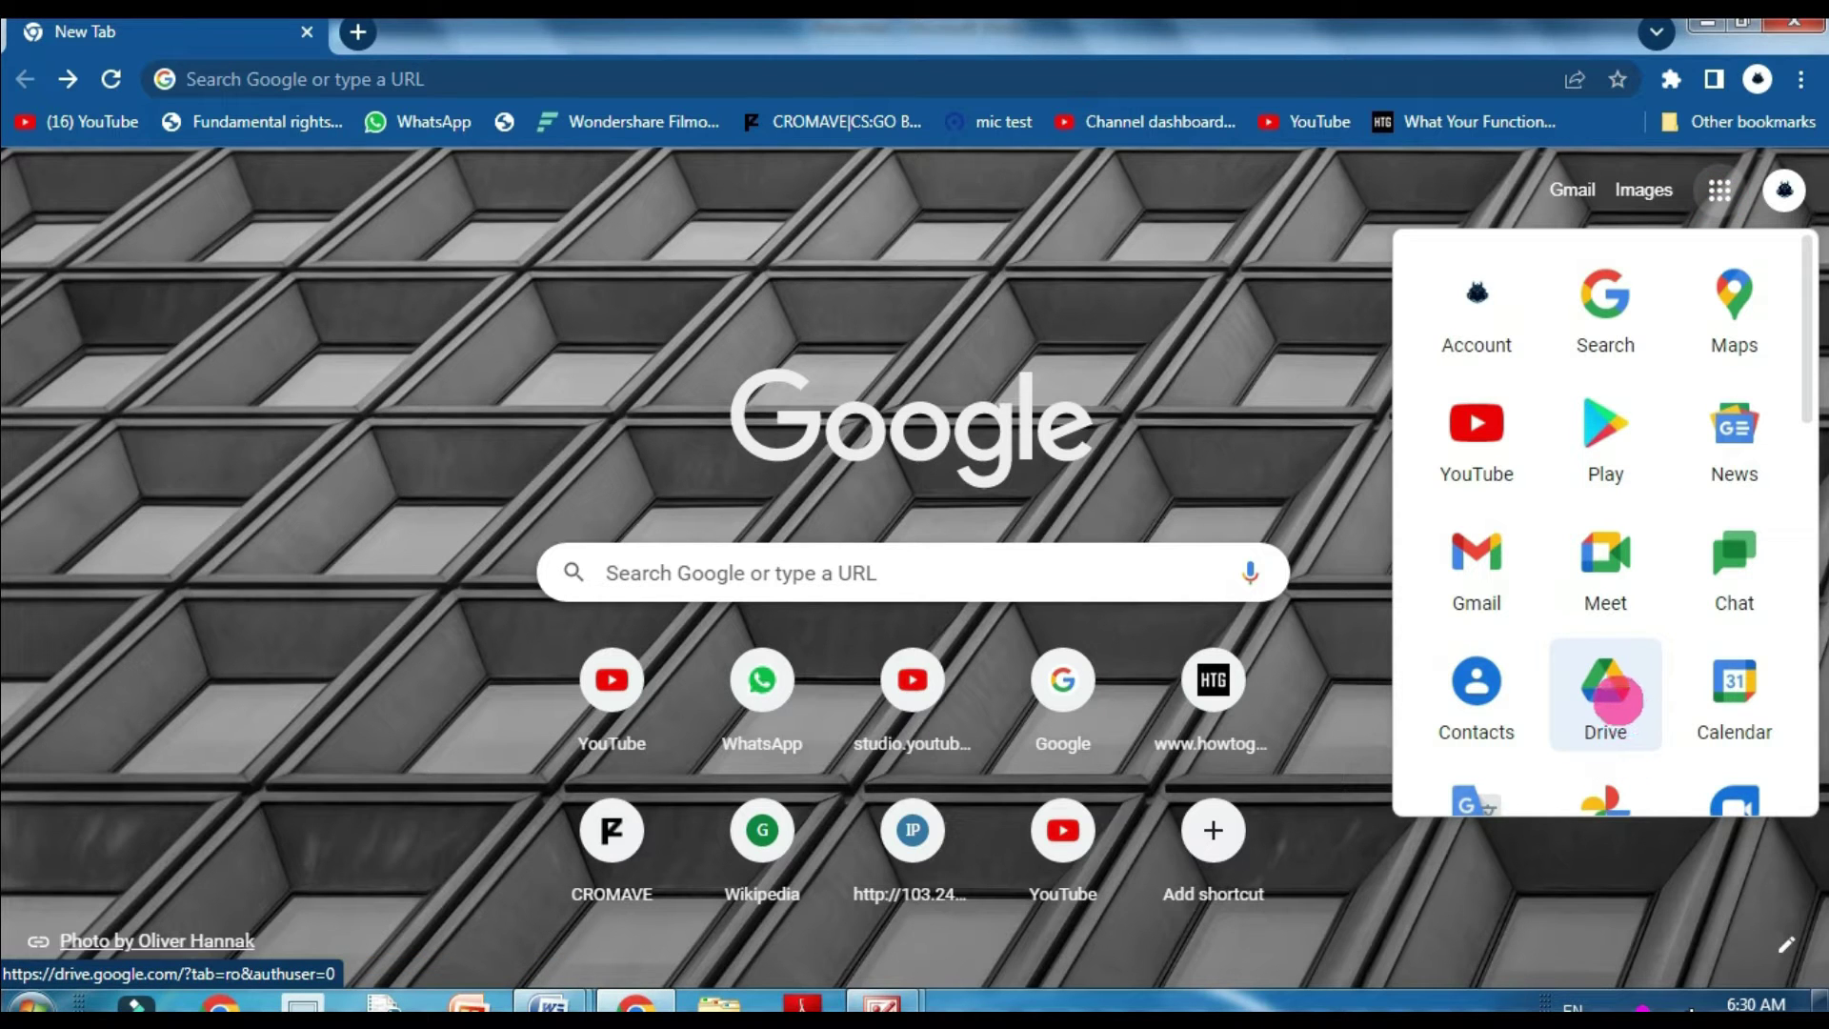
left_click(1617, 700)
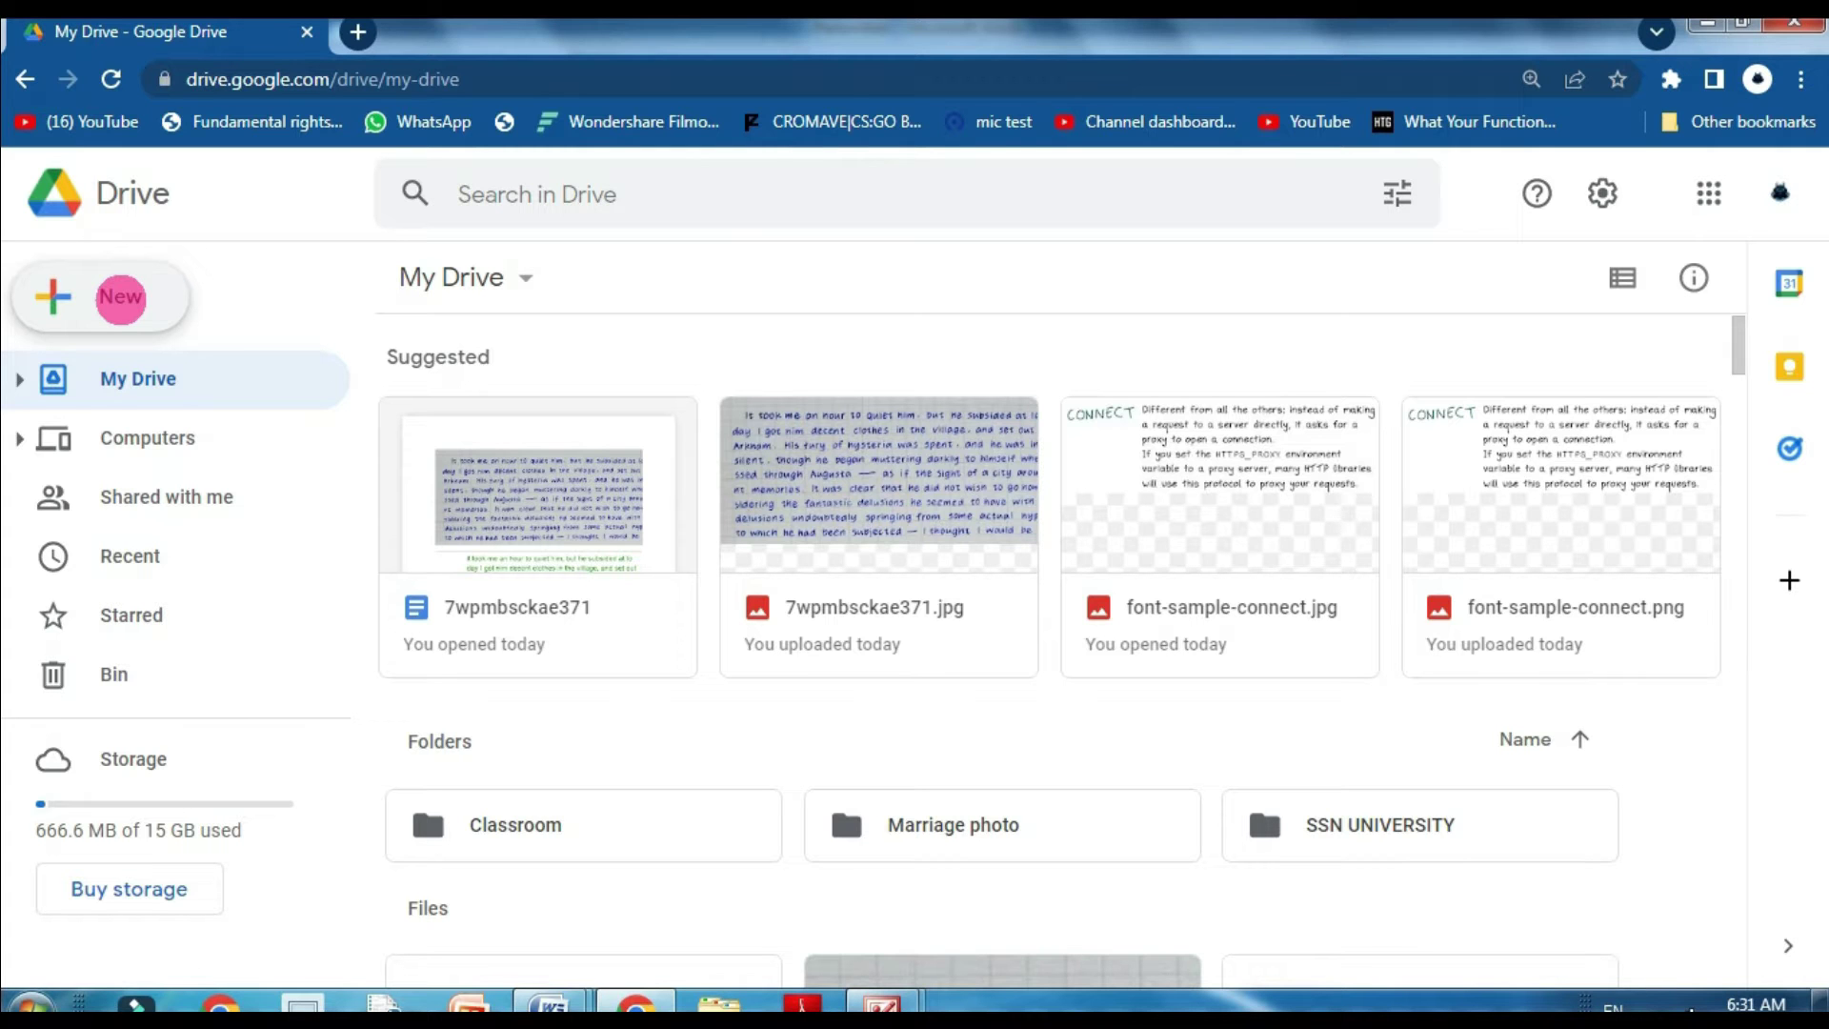
key("ctrl+t")
left_click(800, 571)
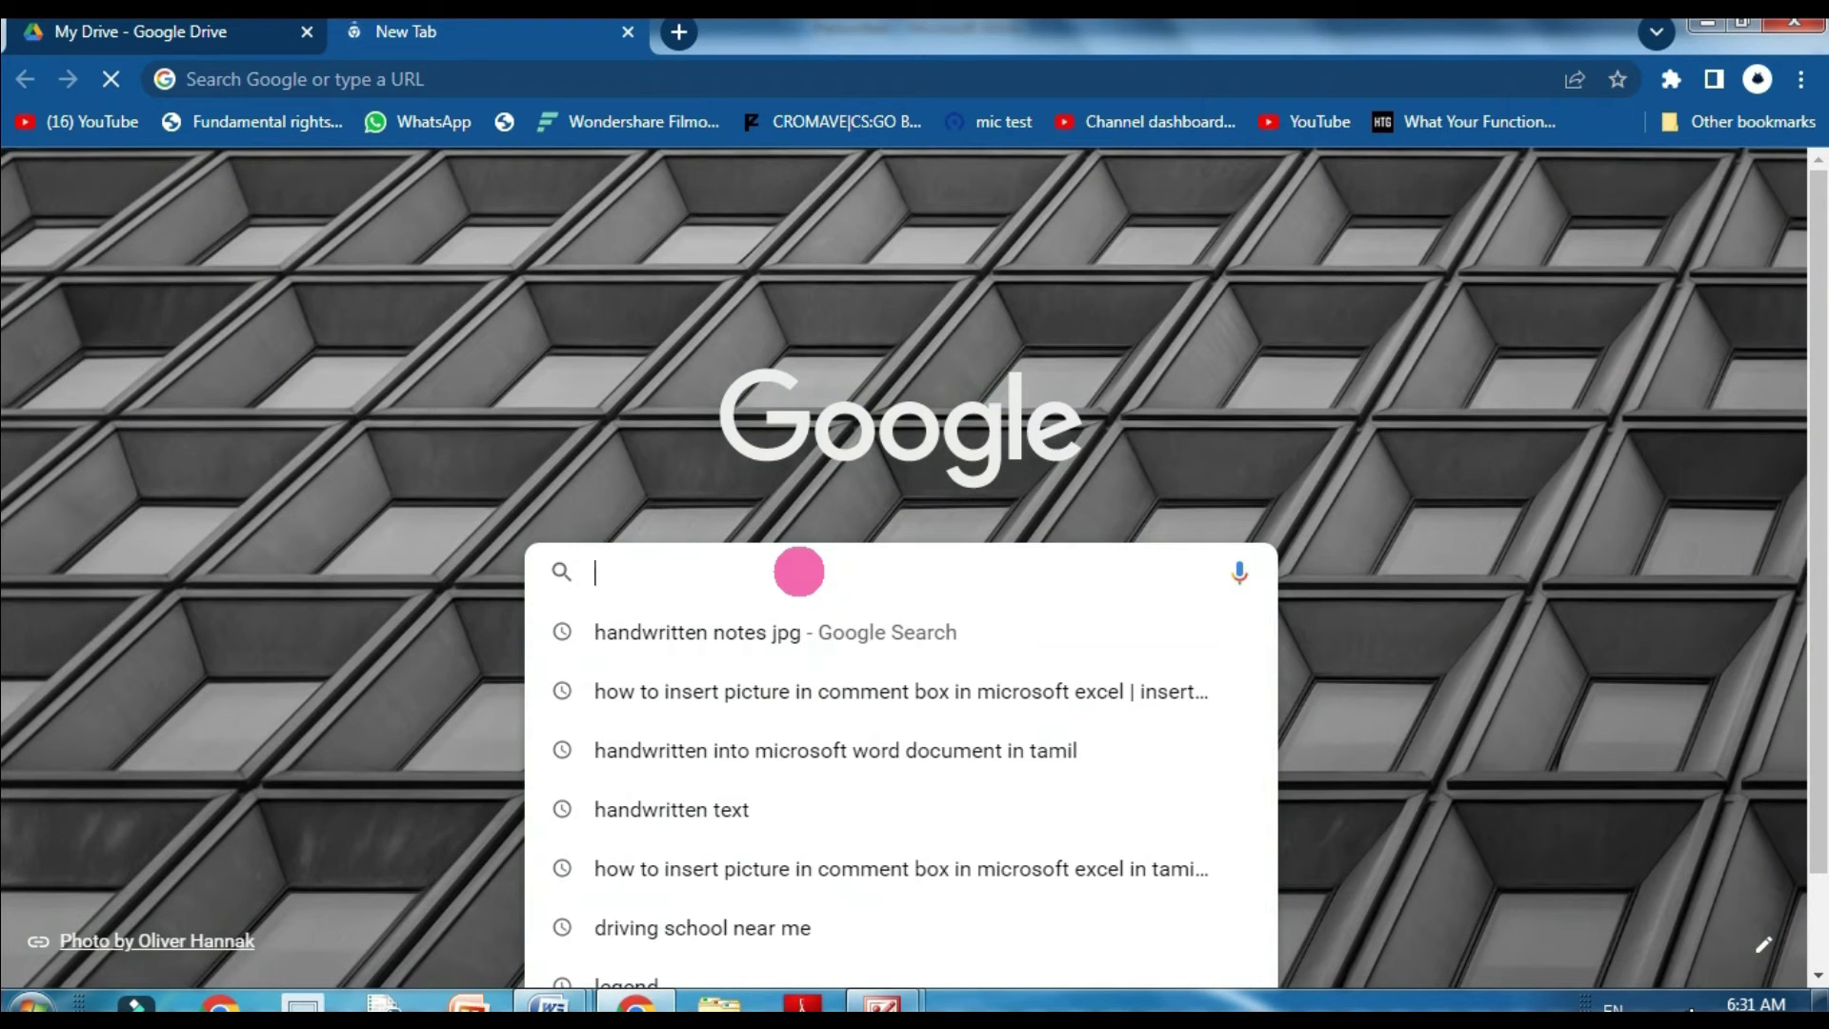
type("google drive")
key("Return")
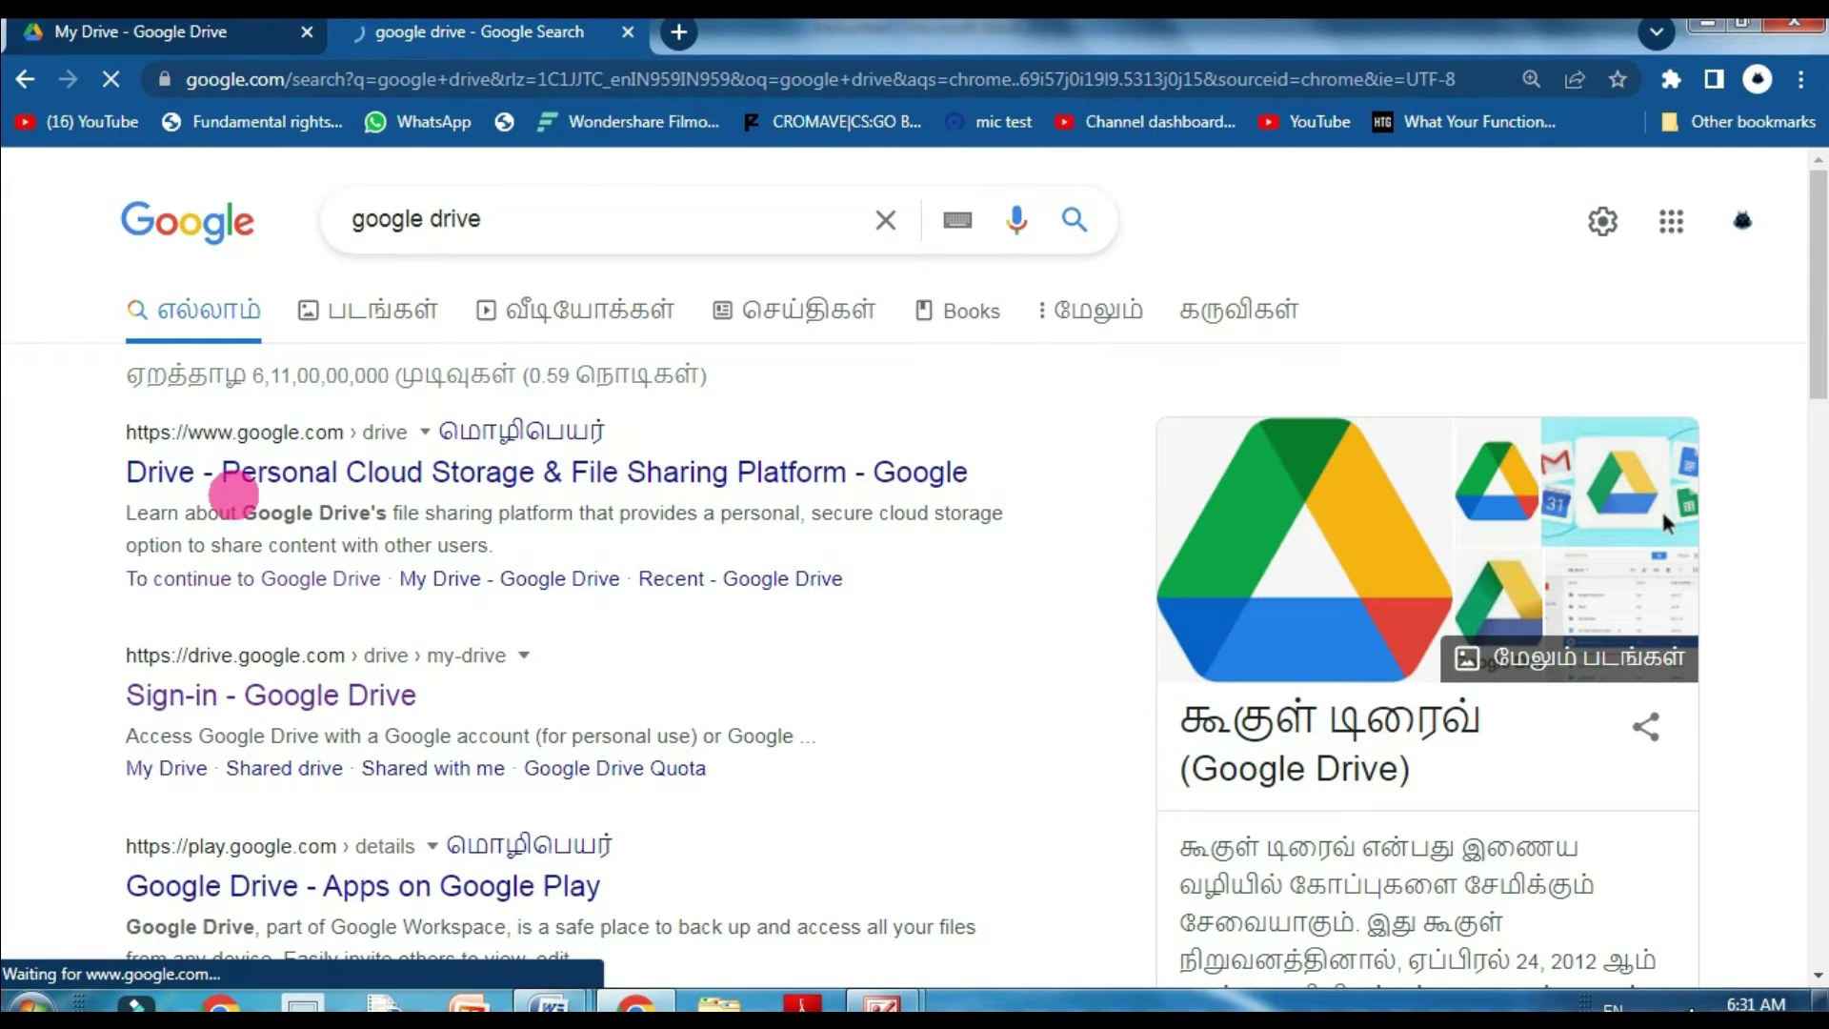
left_click(236, 698)
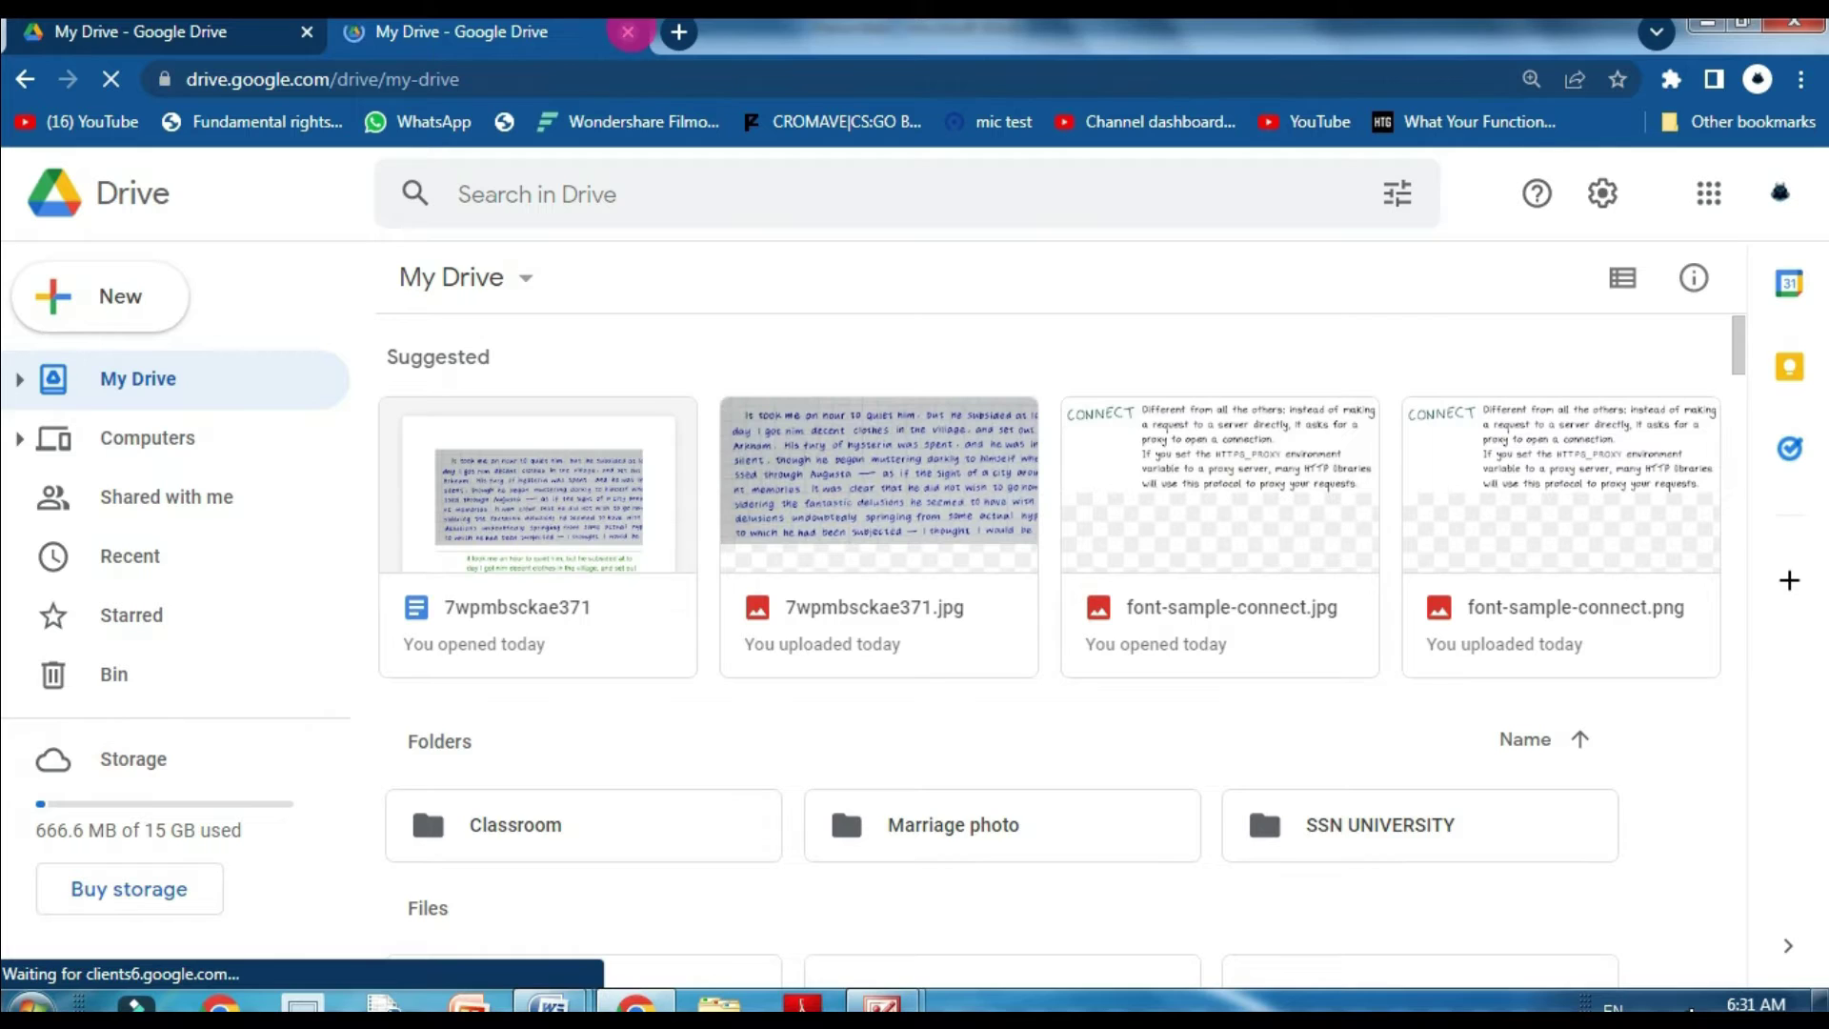
key("ctrl+w")
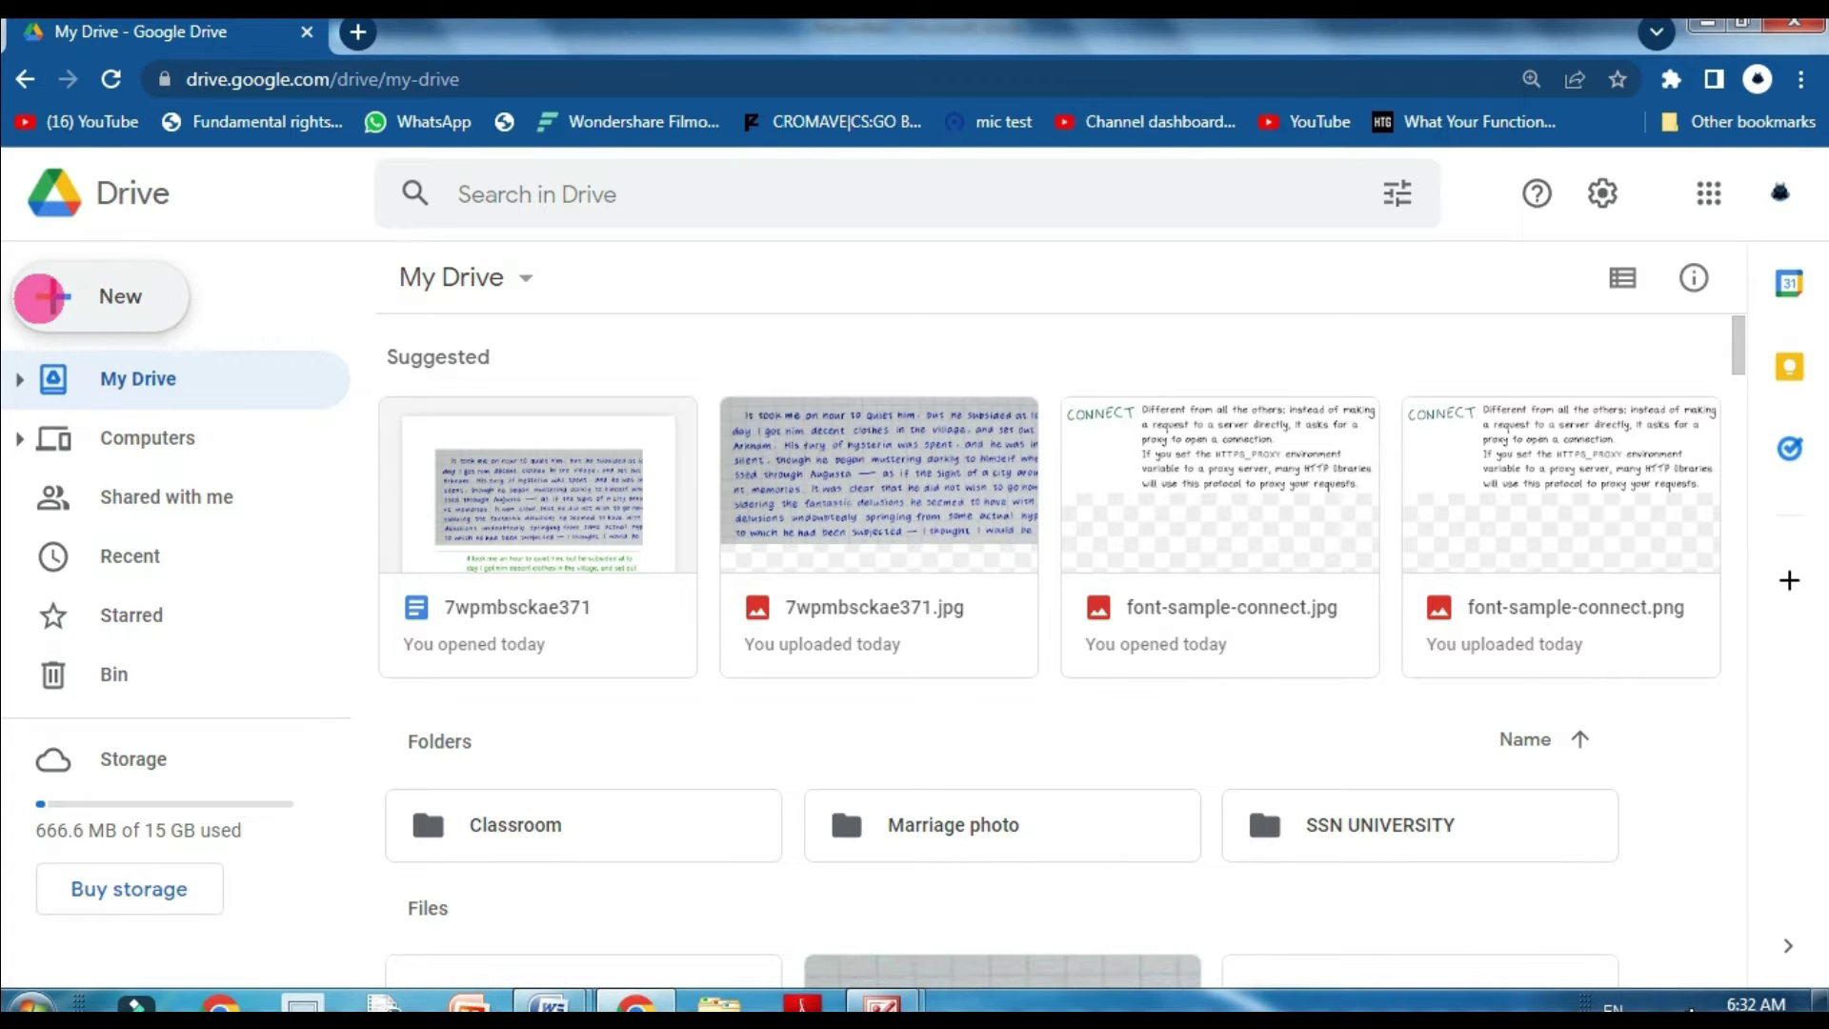
- Upload the Penwritten image from the Desktop as a new file in My Drive
left_click(59, 296)
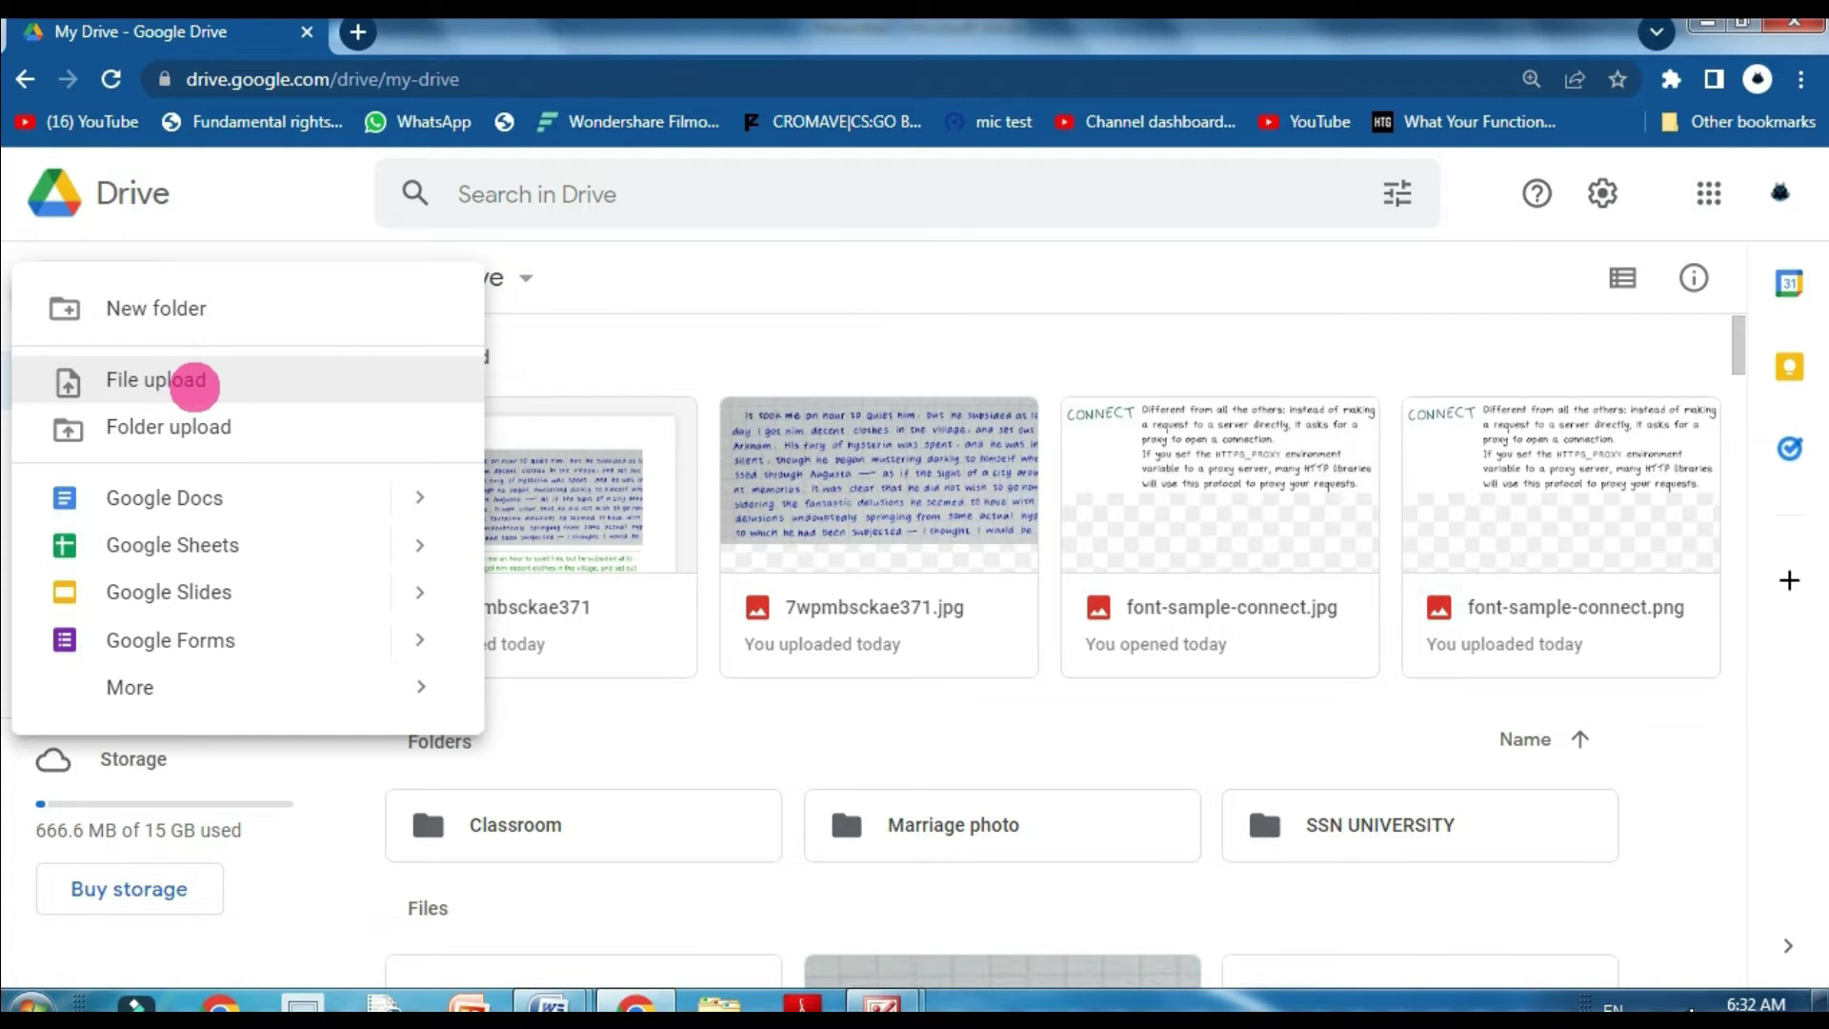
left_click(183, 382)
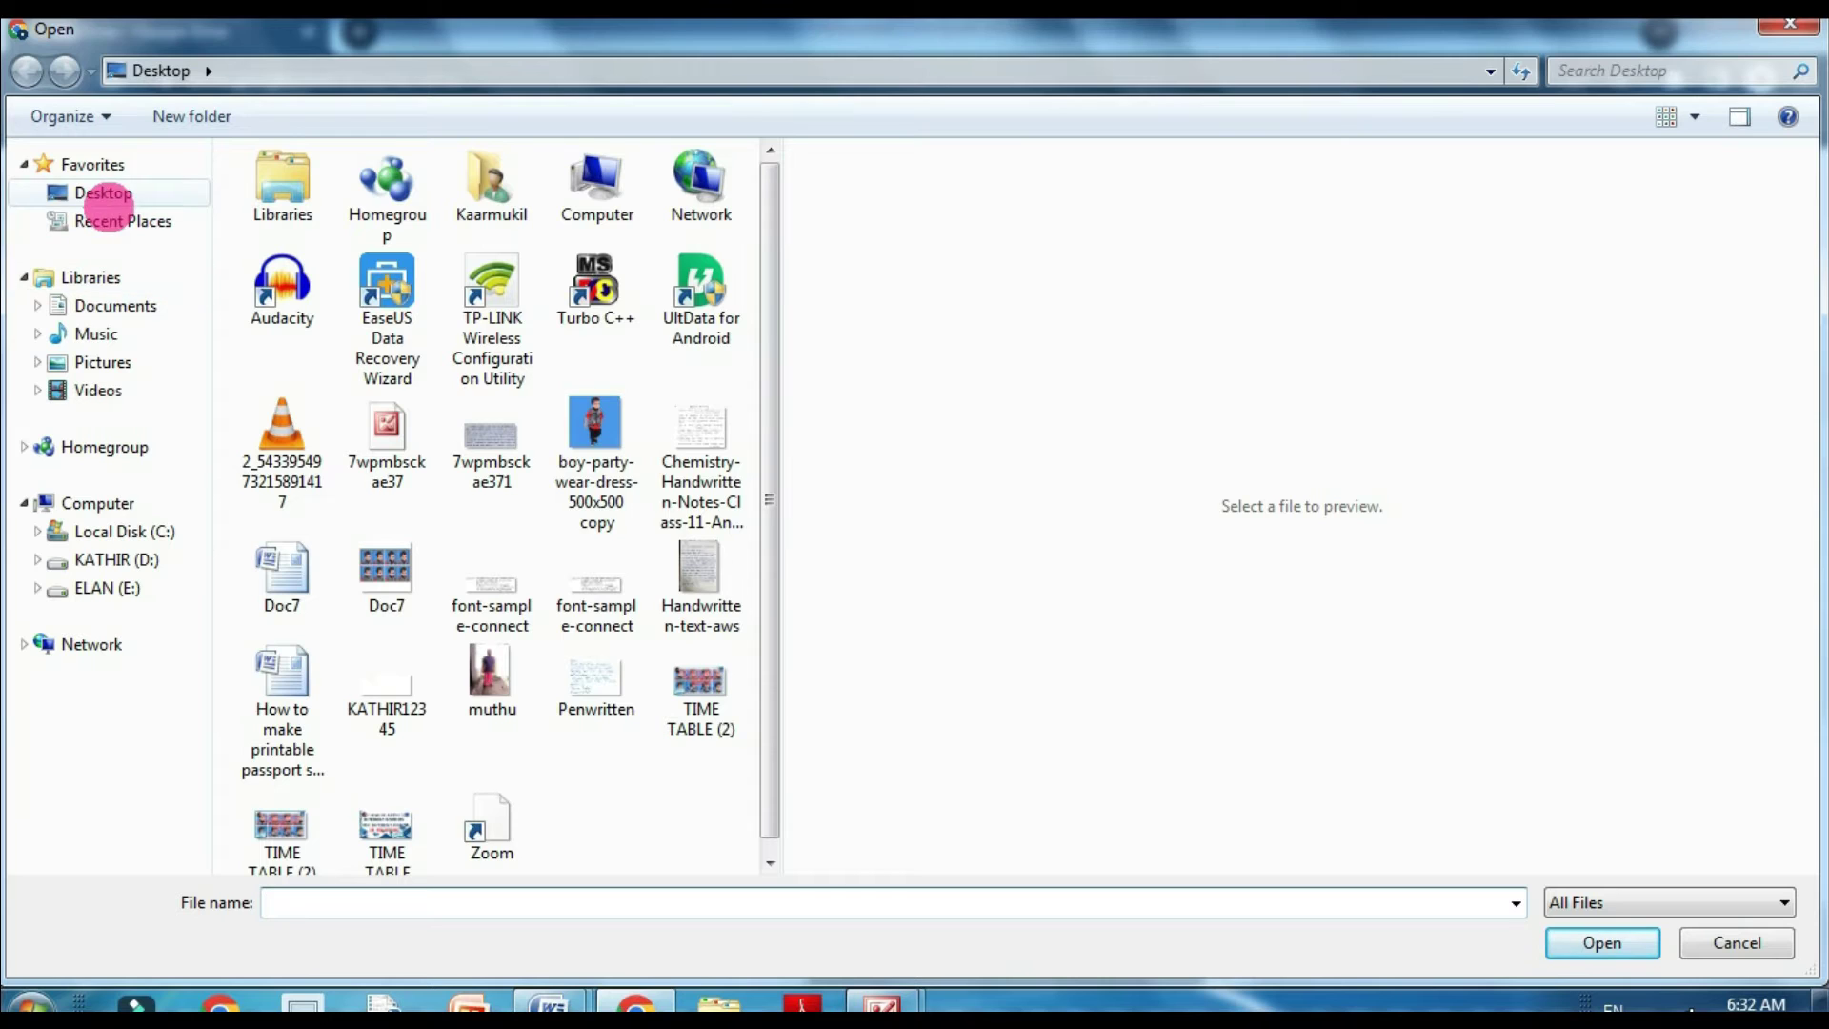
left_click(103, 196)
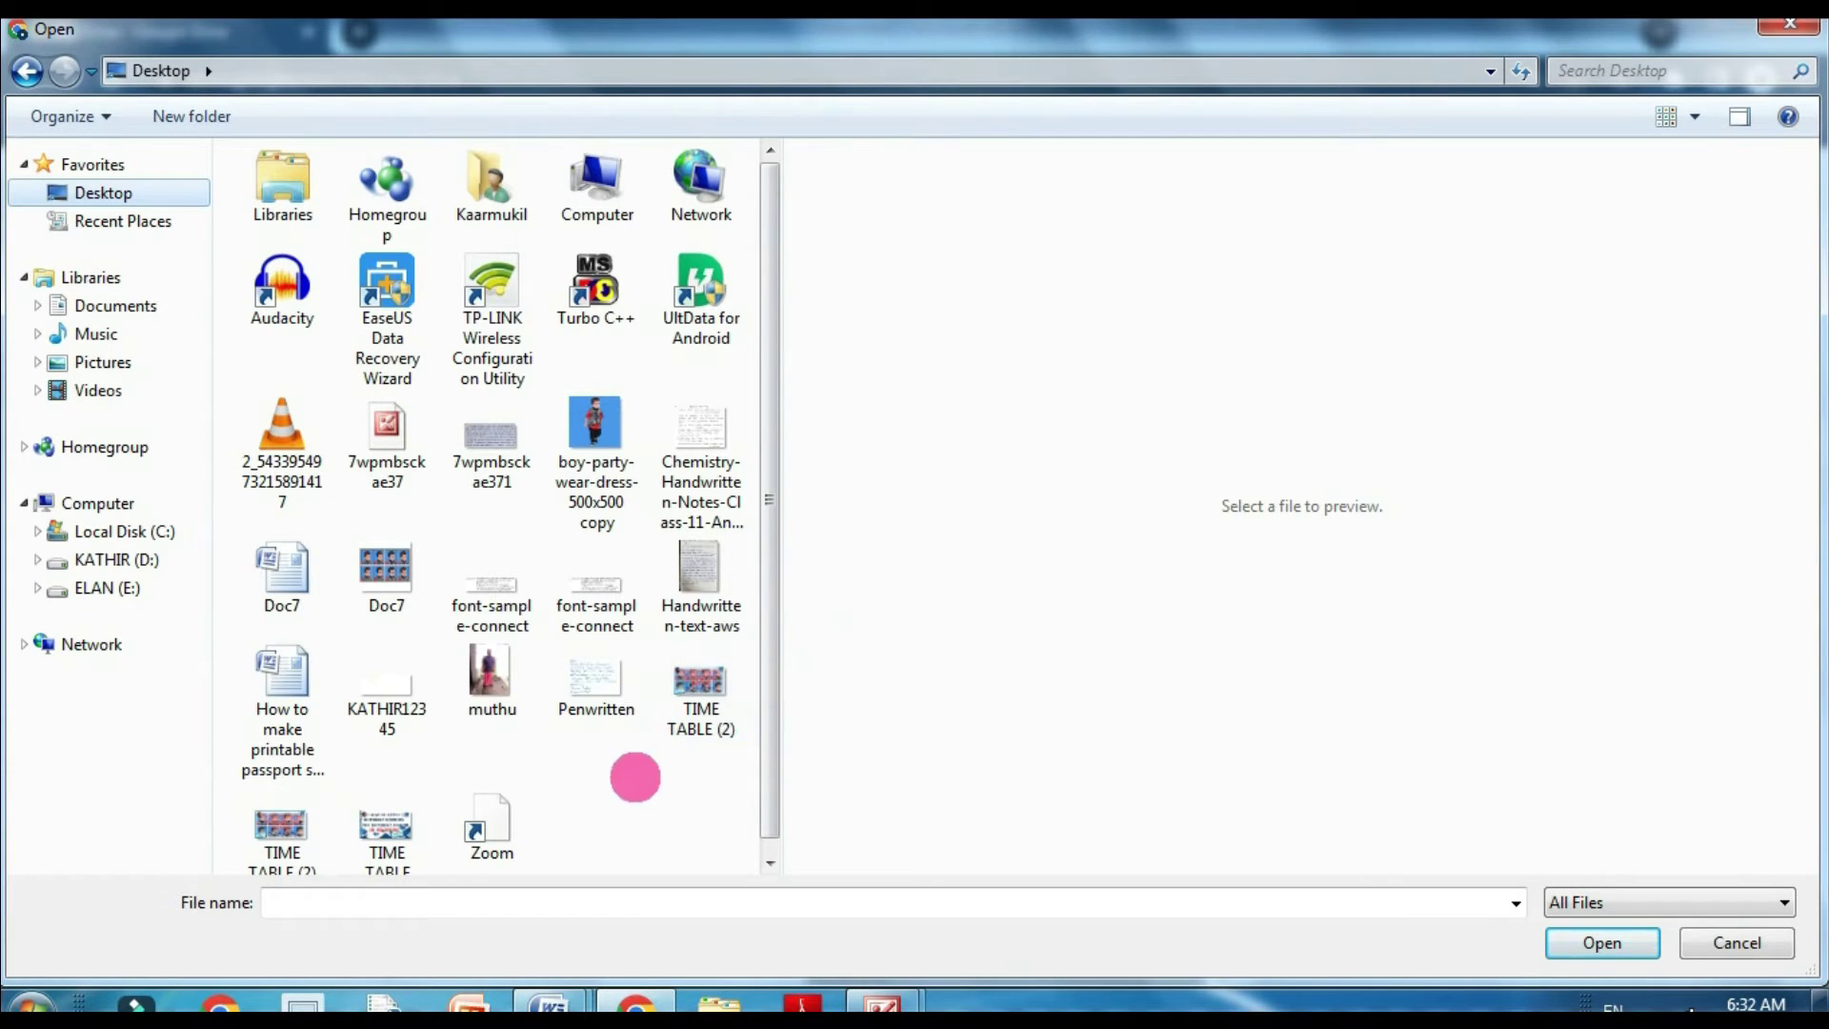
left_click(610, 688)
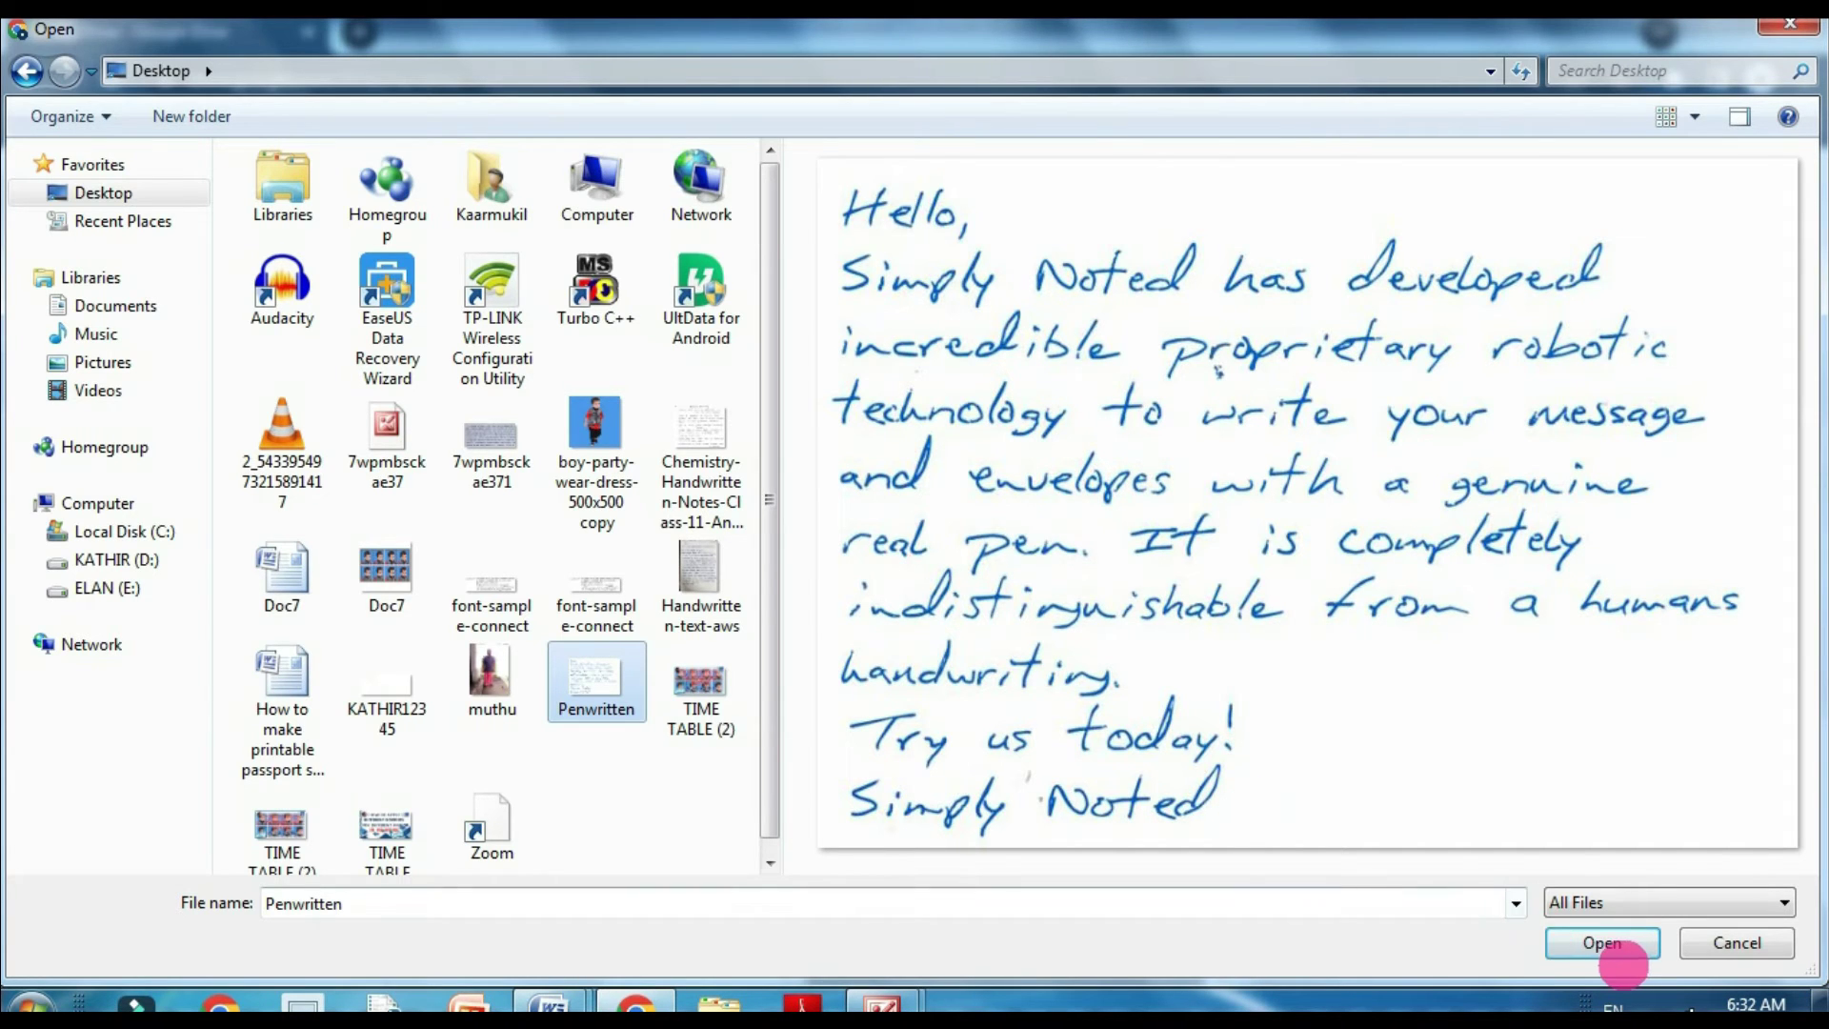
left_click(1625, 946)
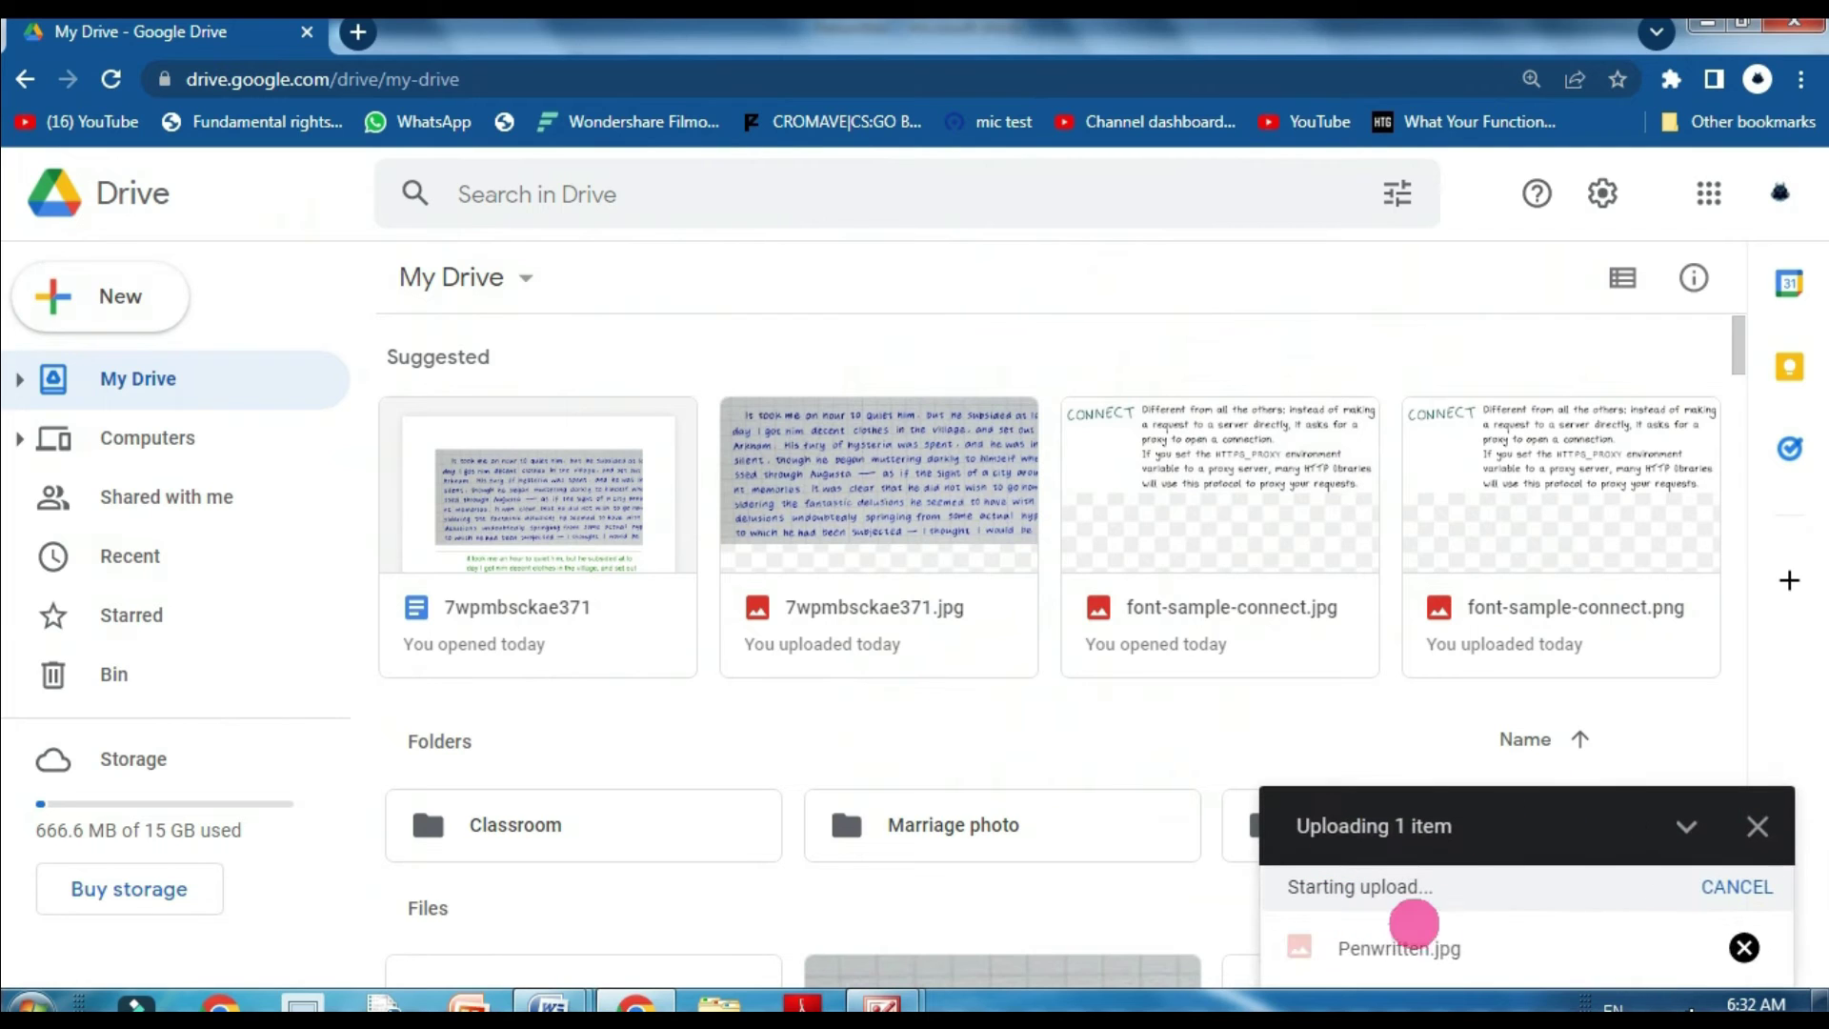
mouse_move(1500, 946)
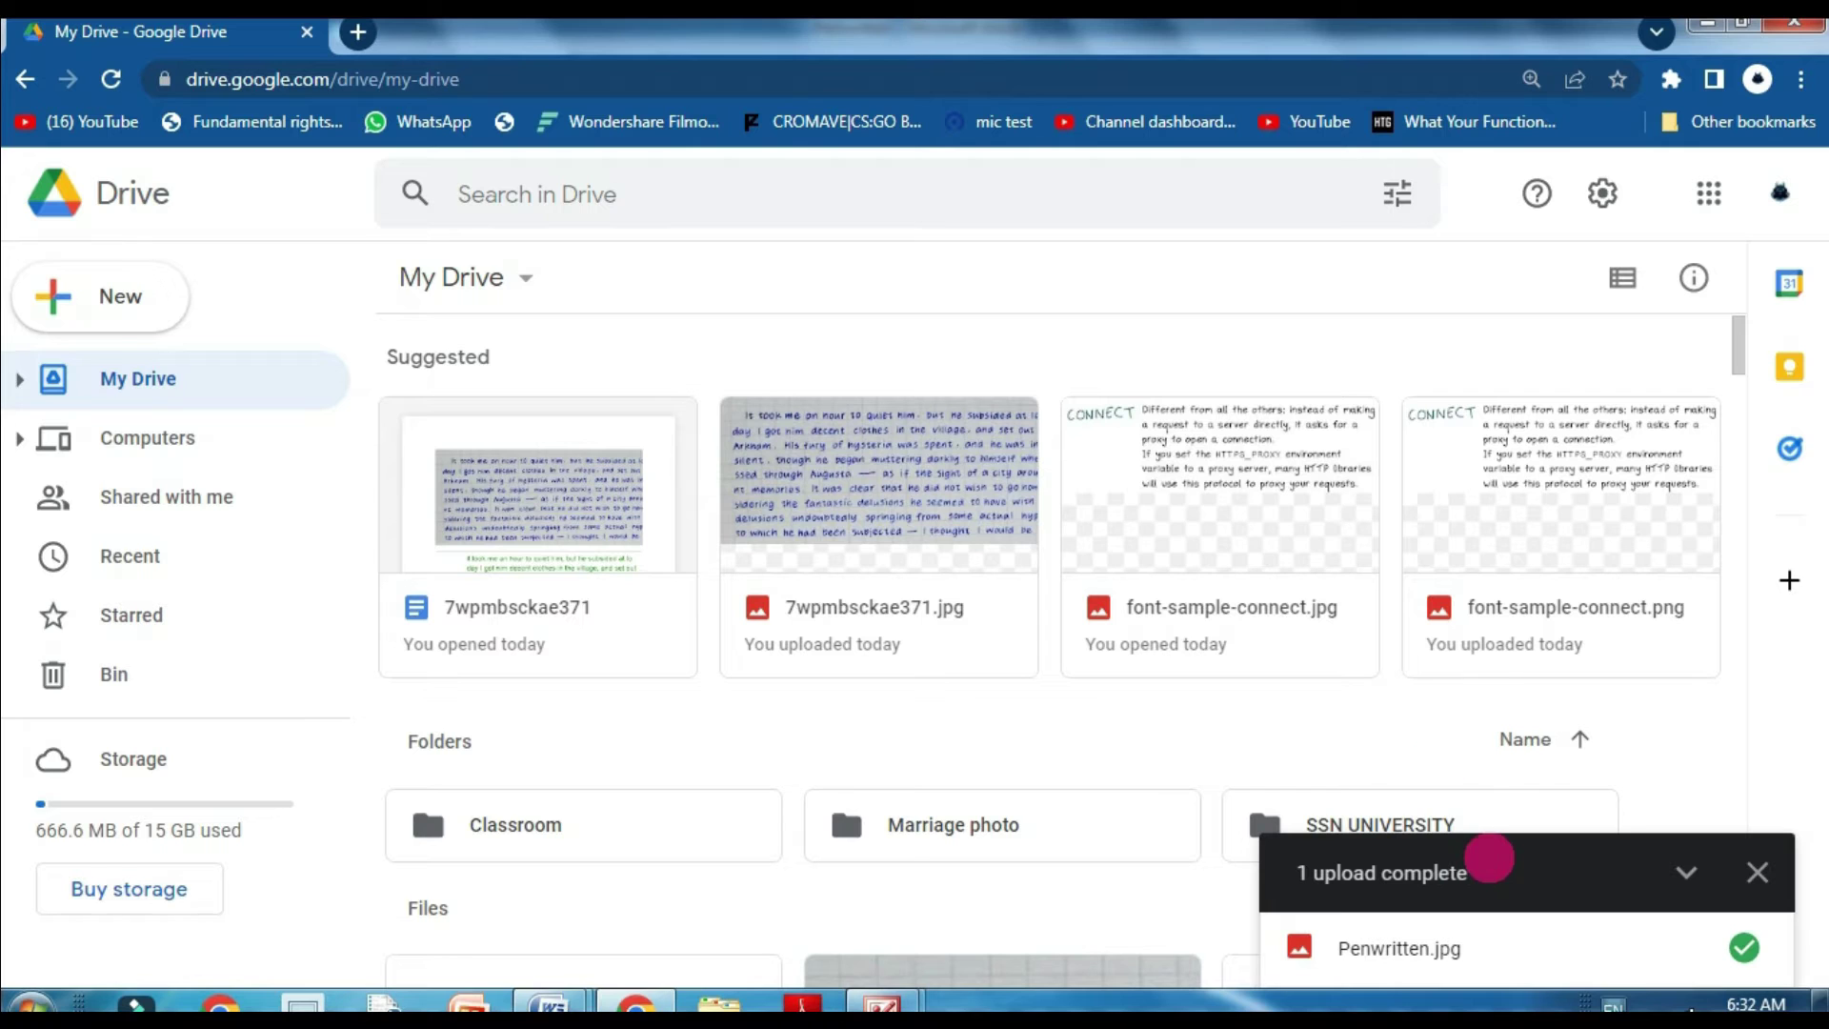
mouse_move(1429, 947)
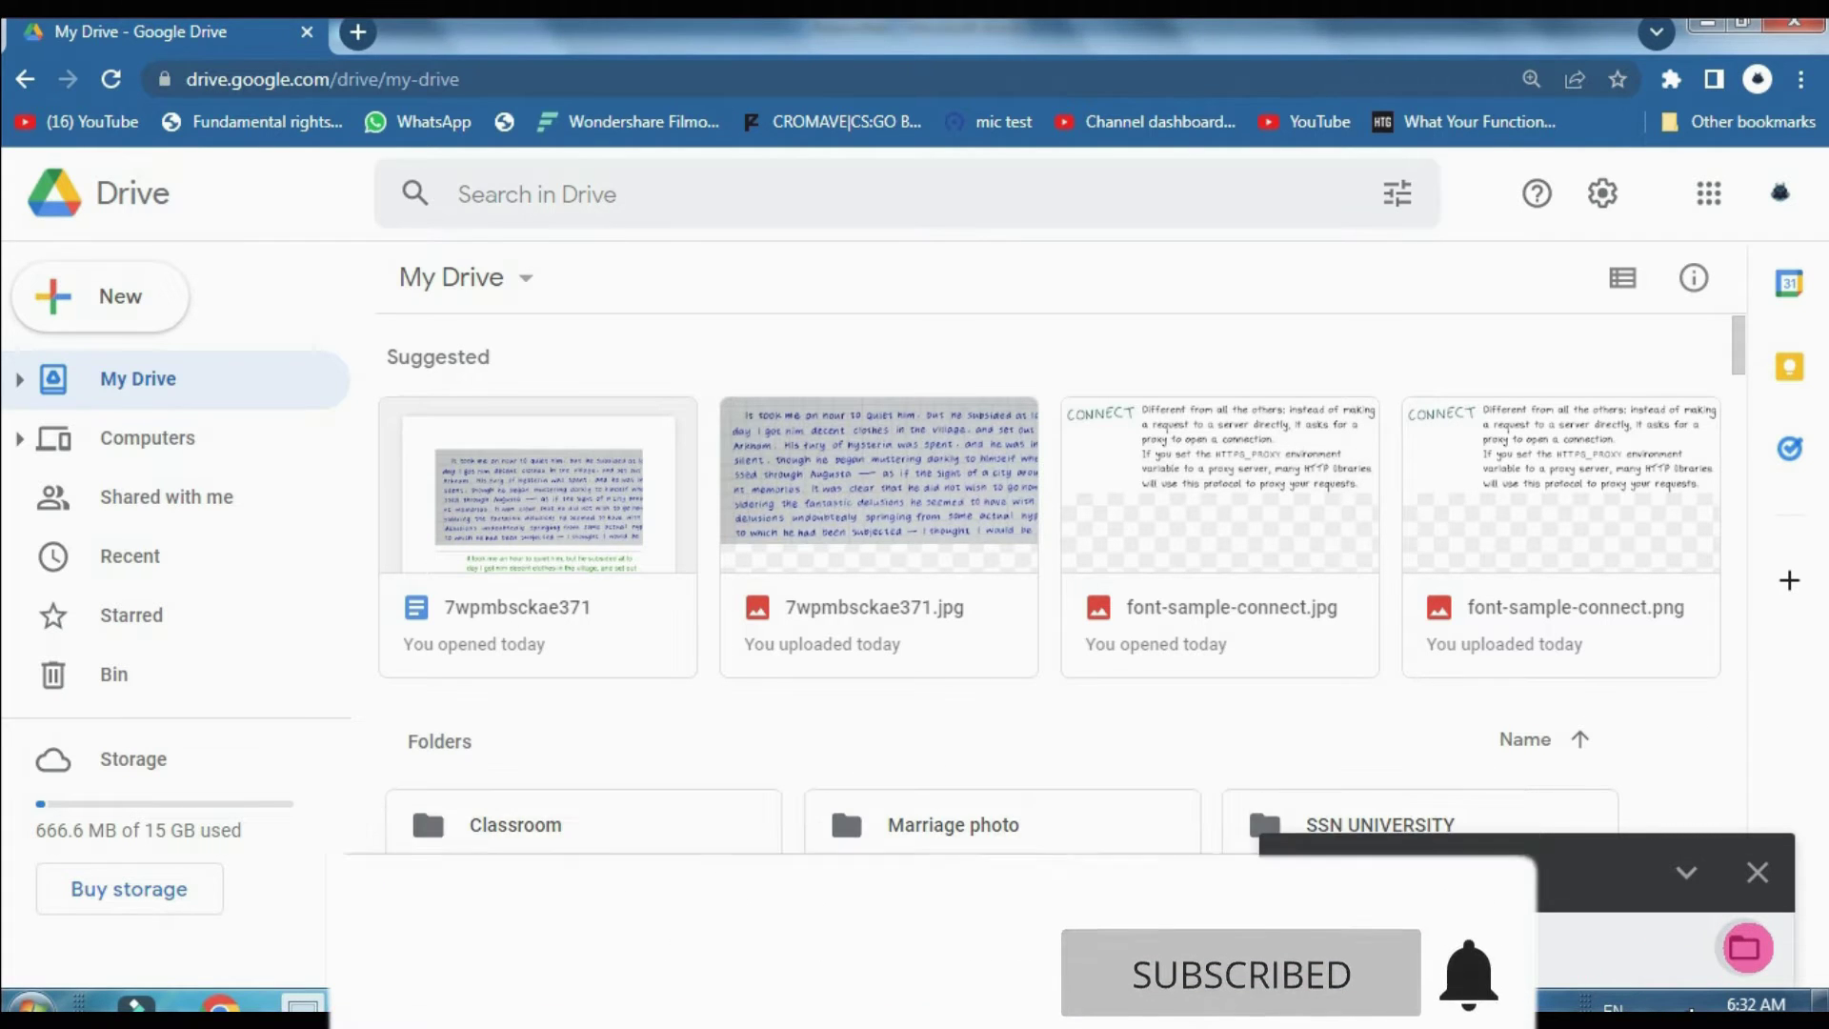
- Search Drive for 'penwritten' to find the freshly uploaded Penwritten.jpg
left_click(1744, 948)
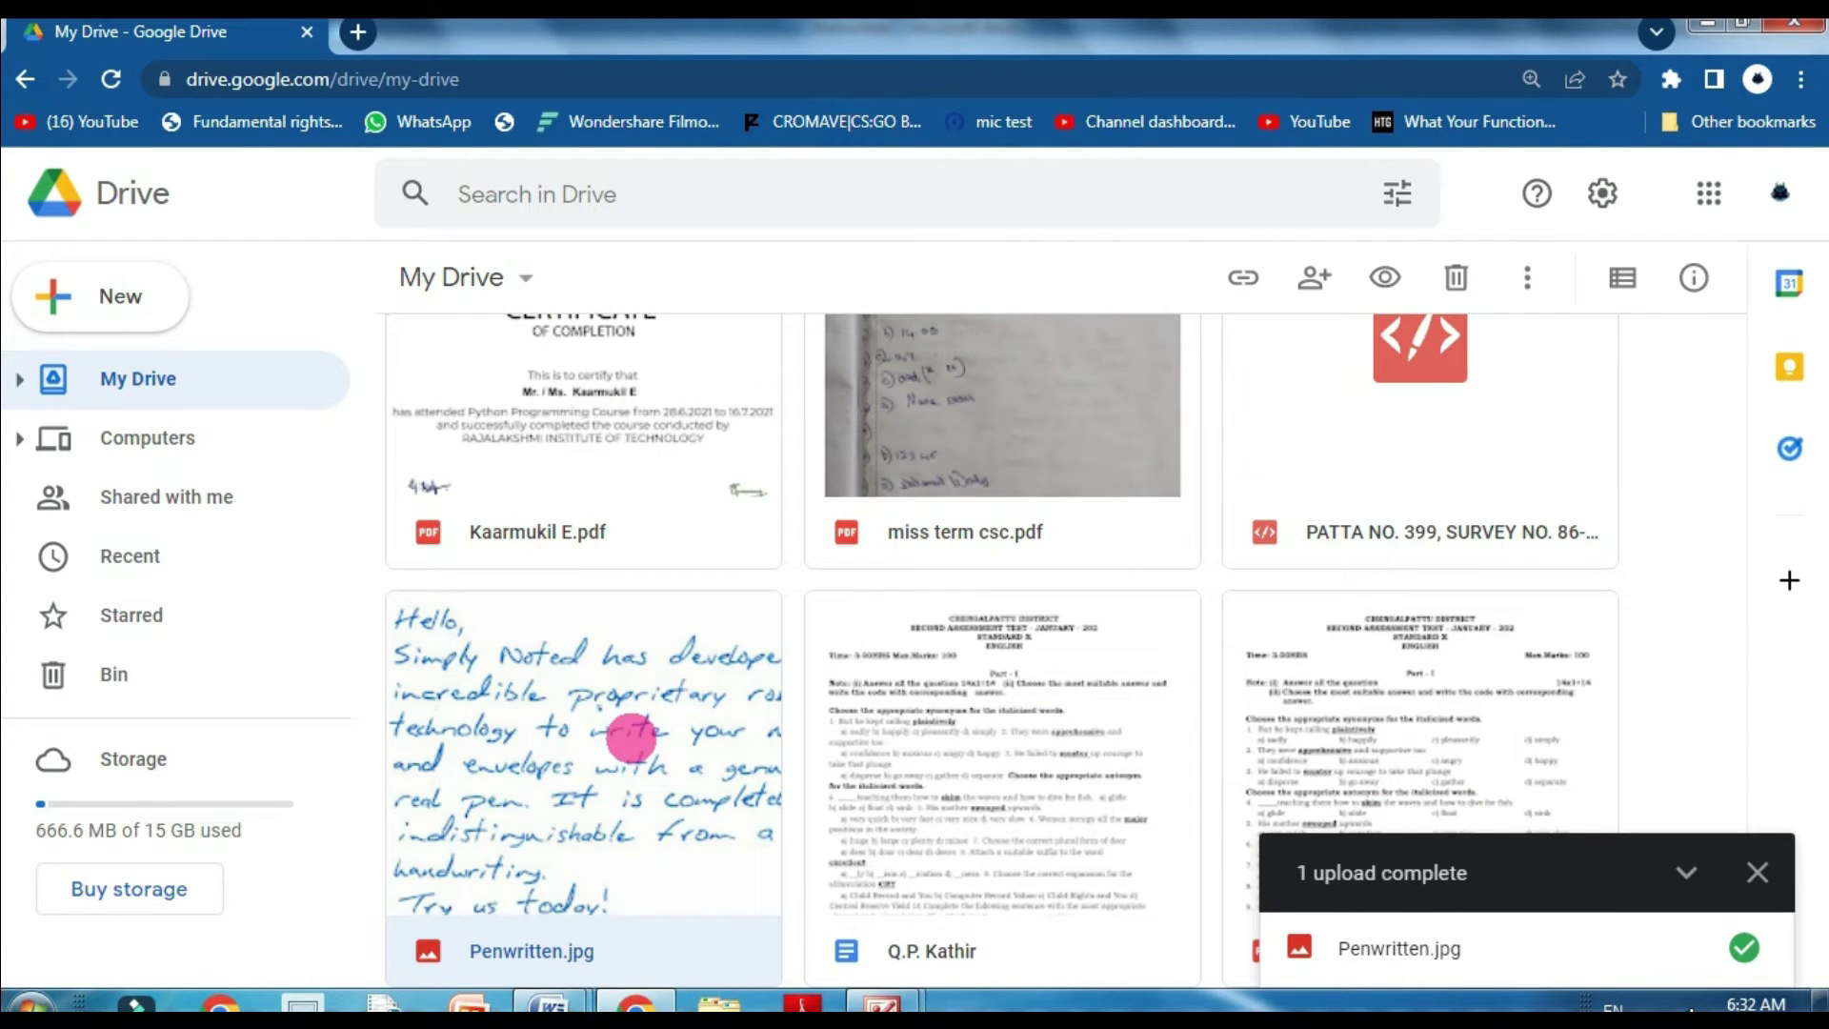
left_click(680, 207)
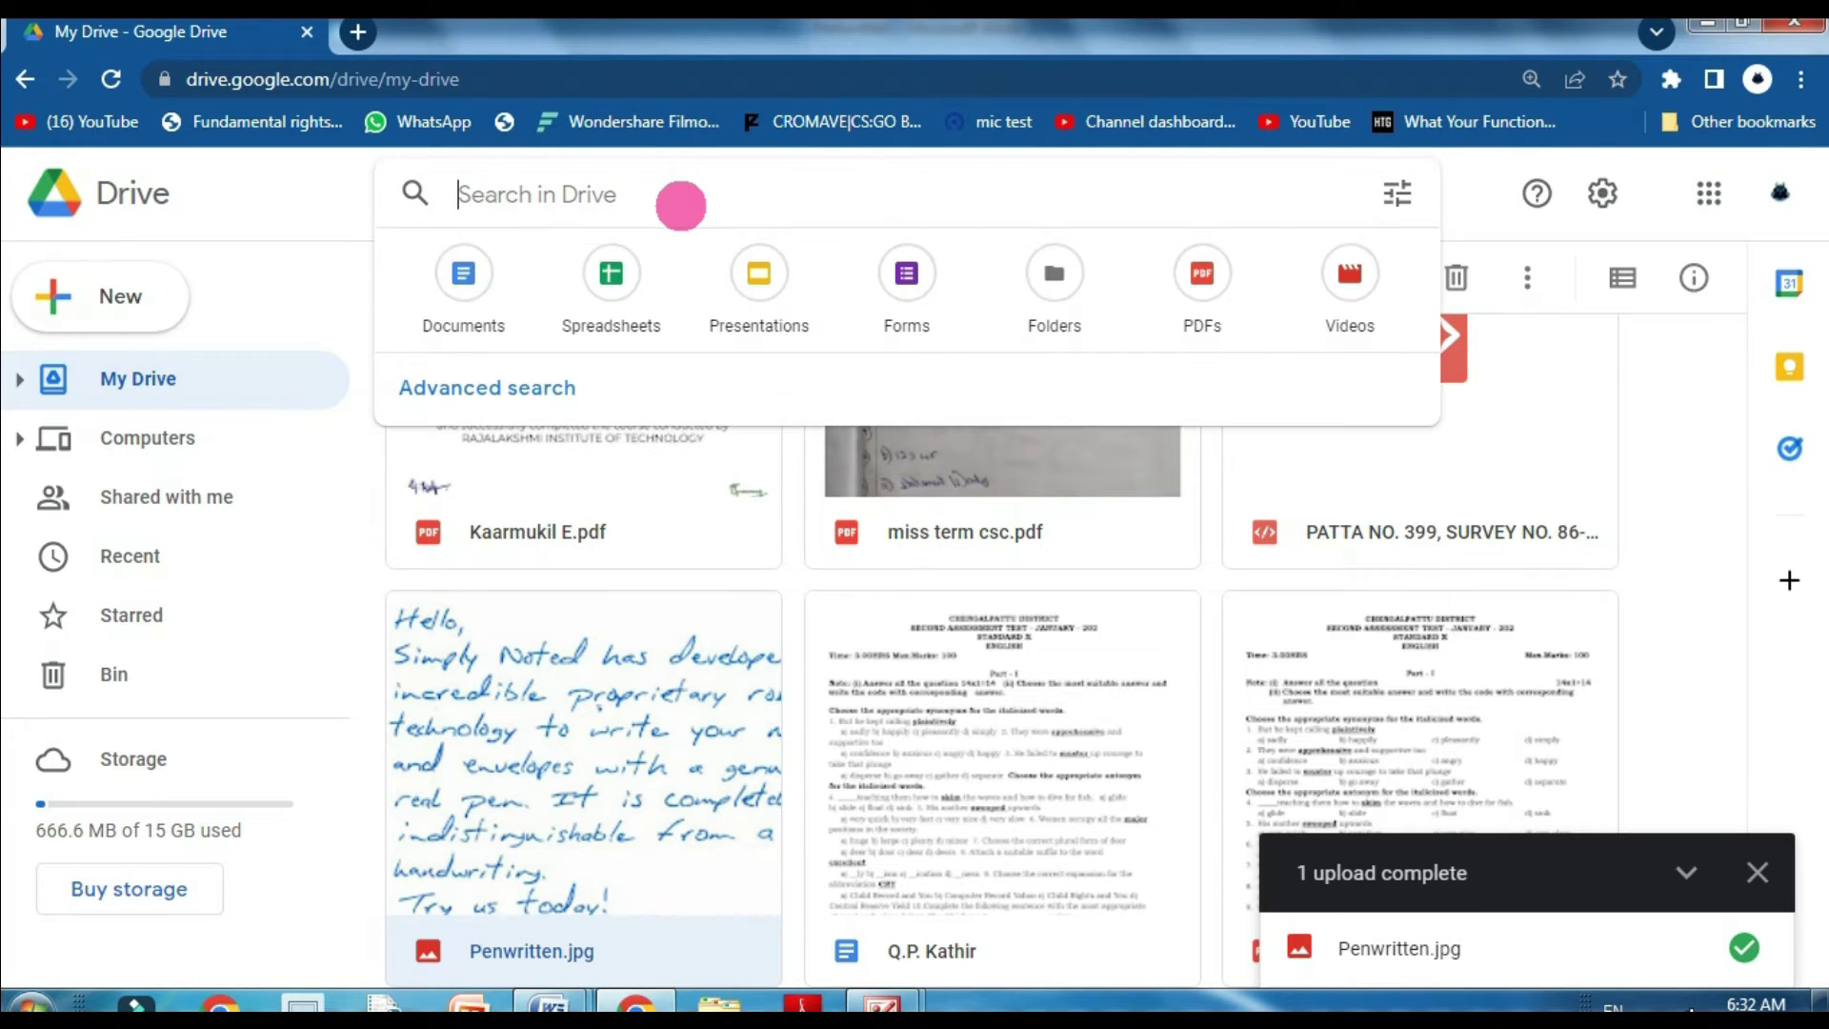
type("pen")
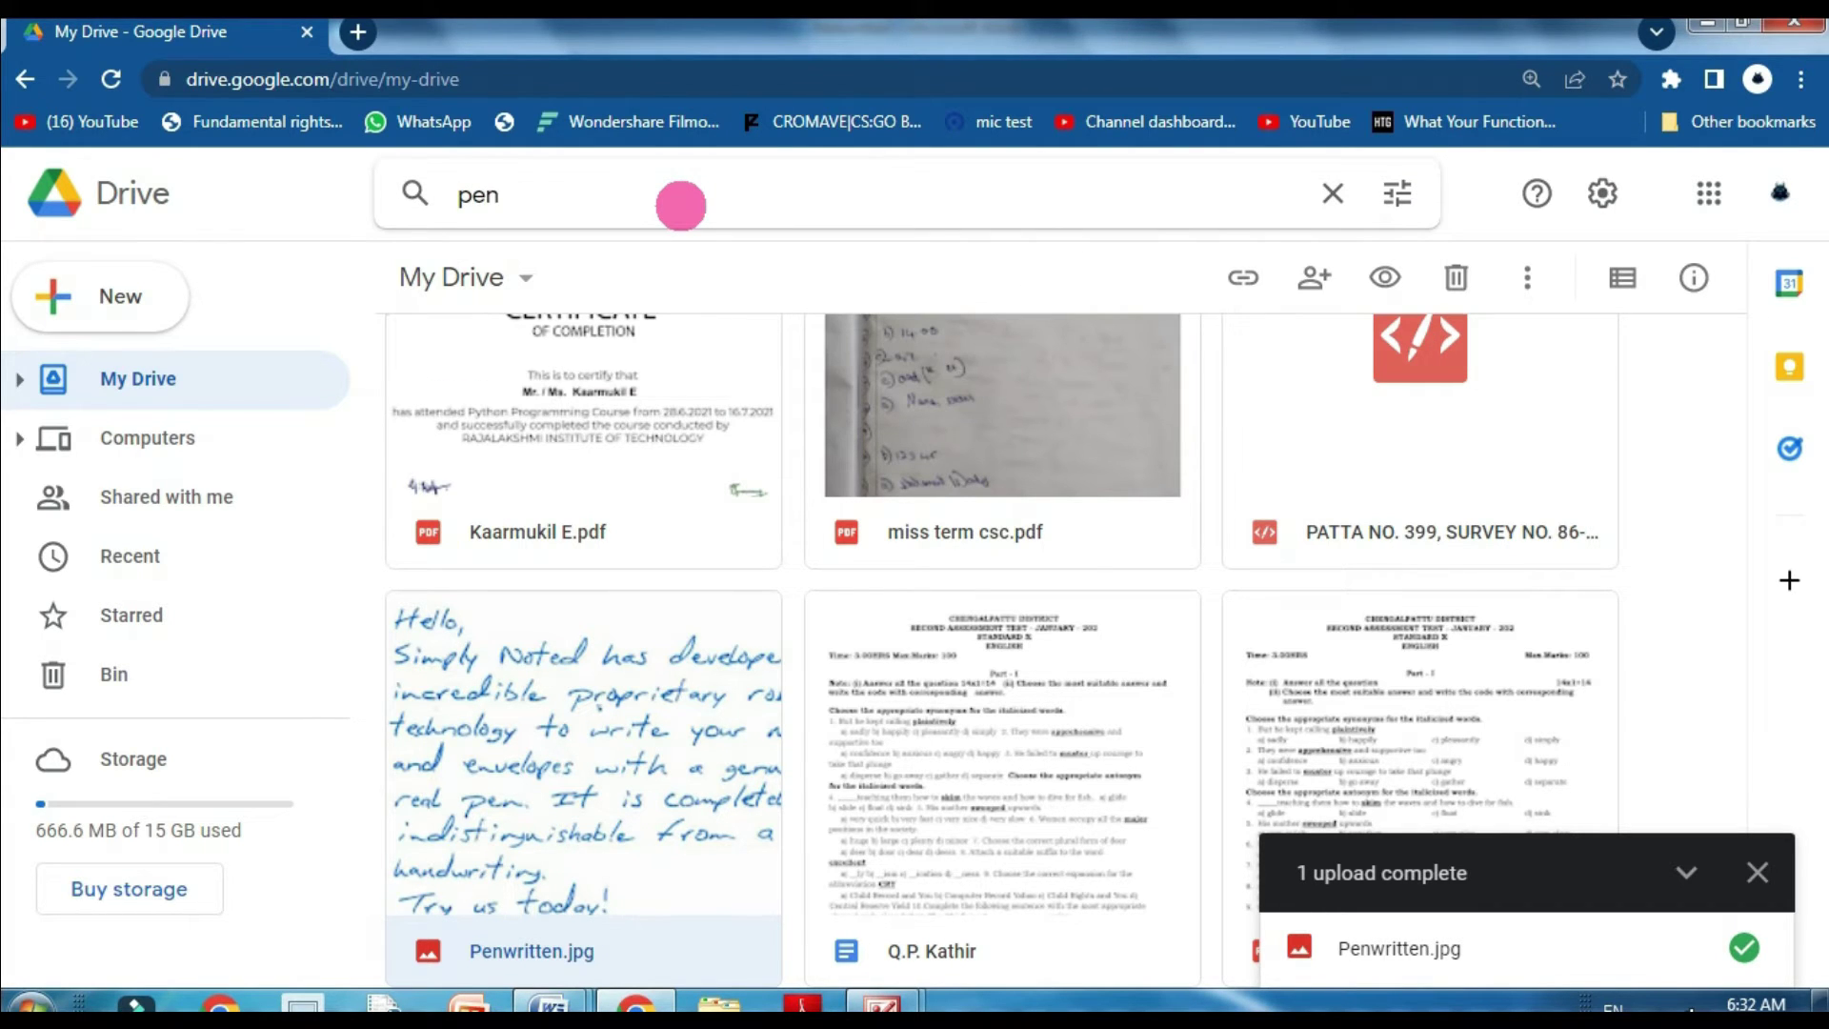
type("written")
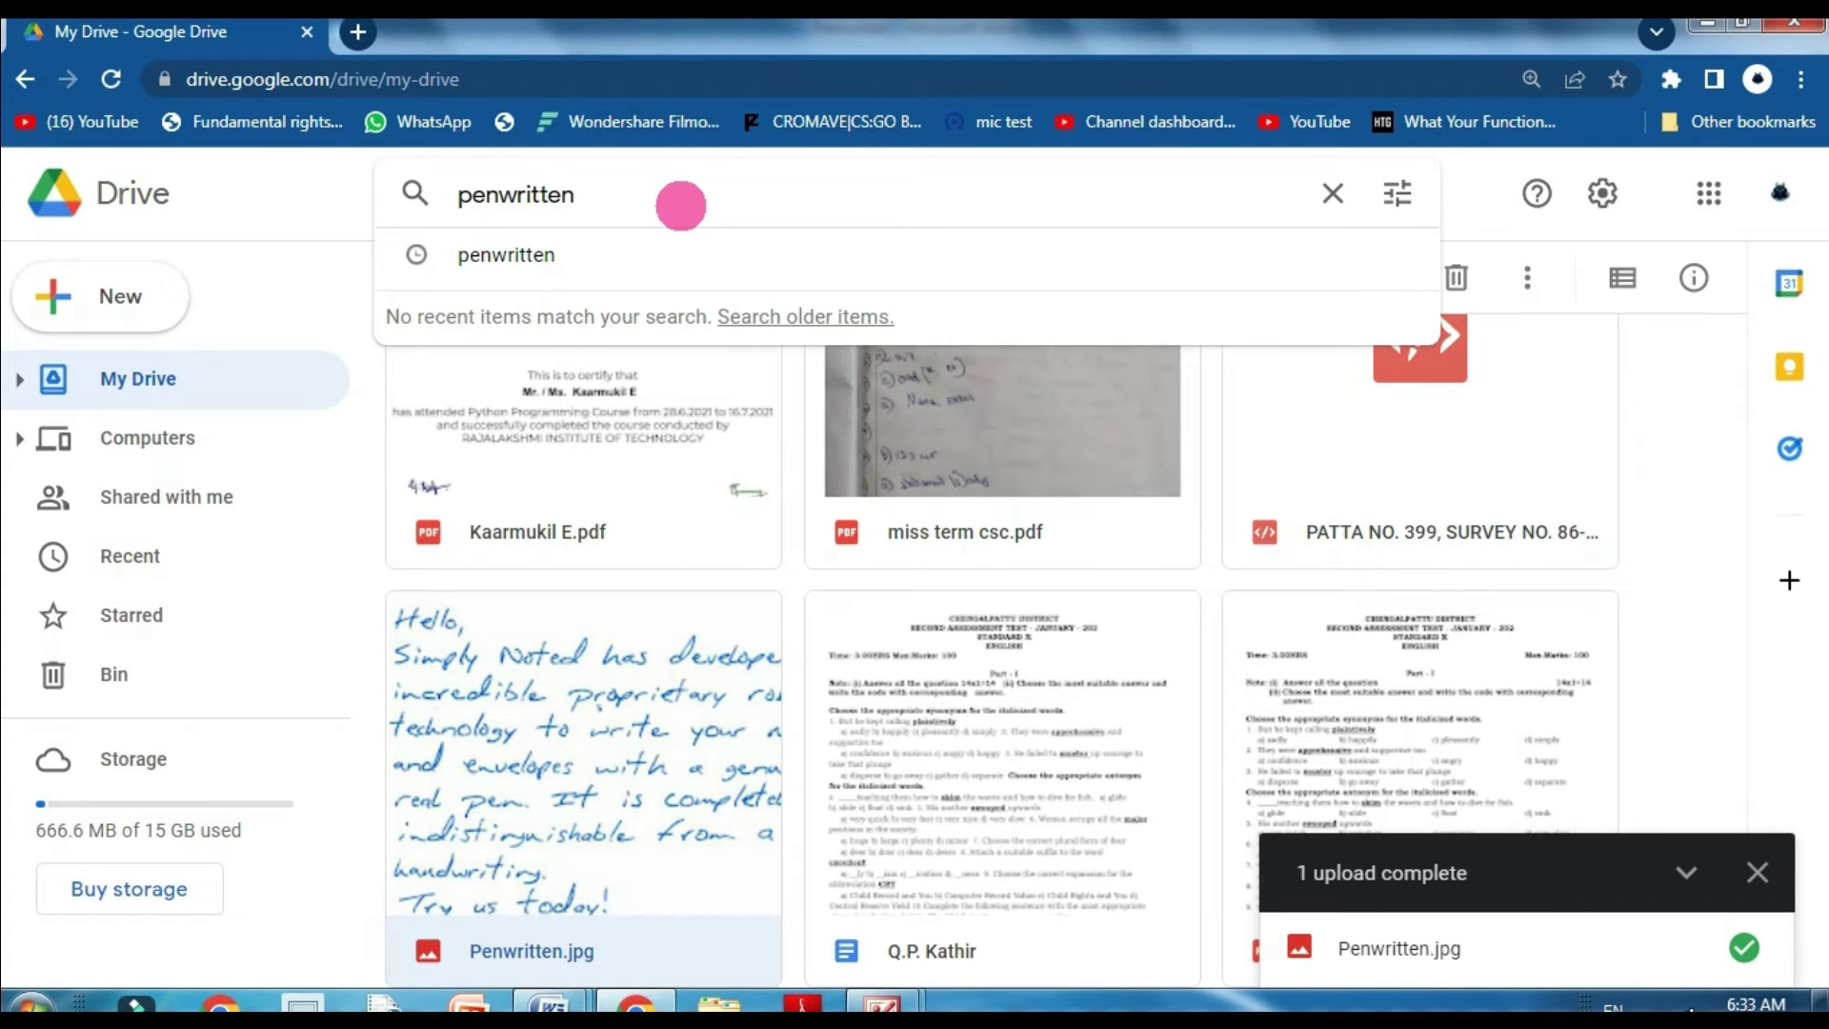
key("Return")
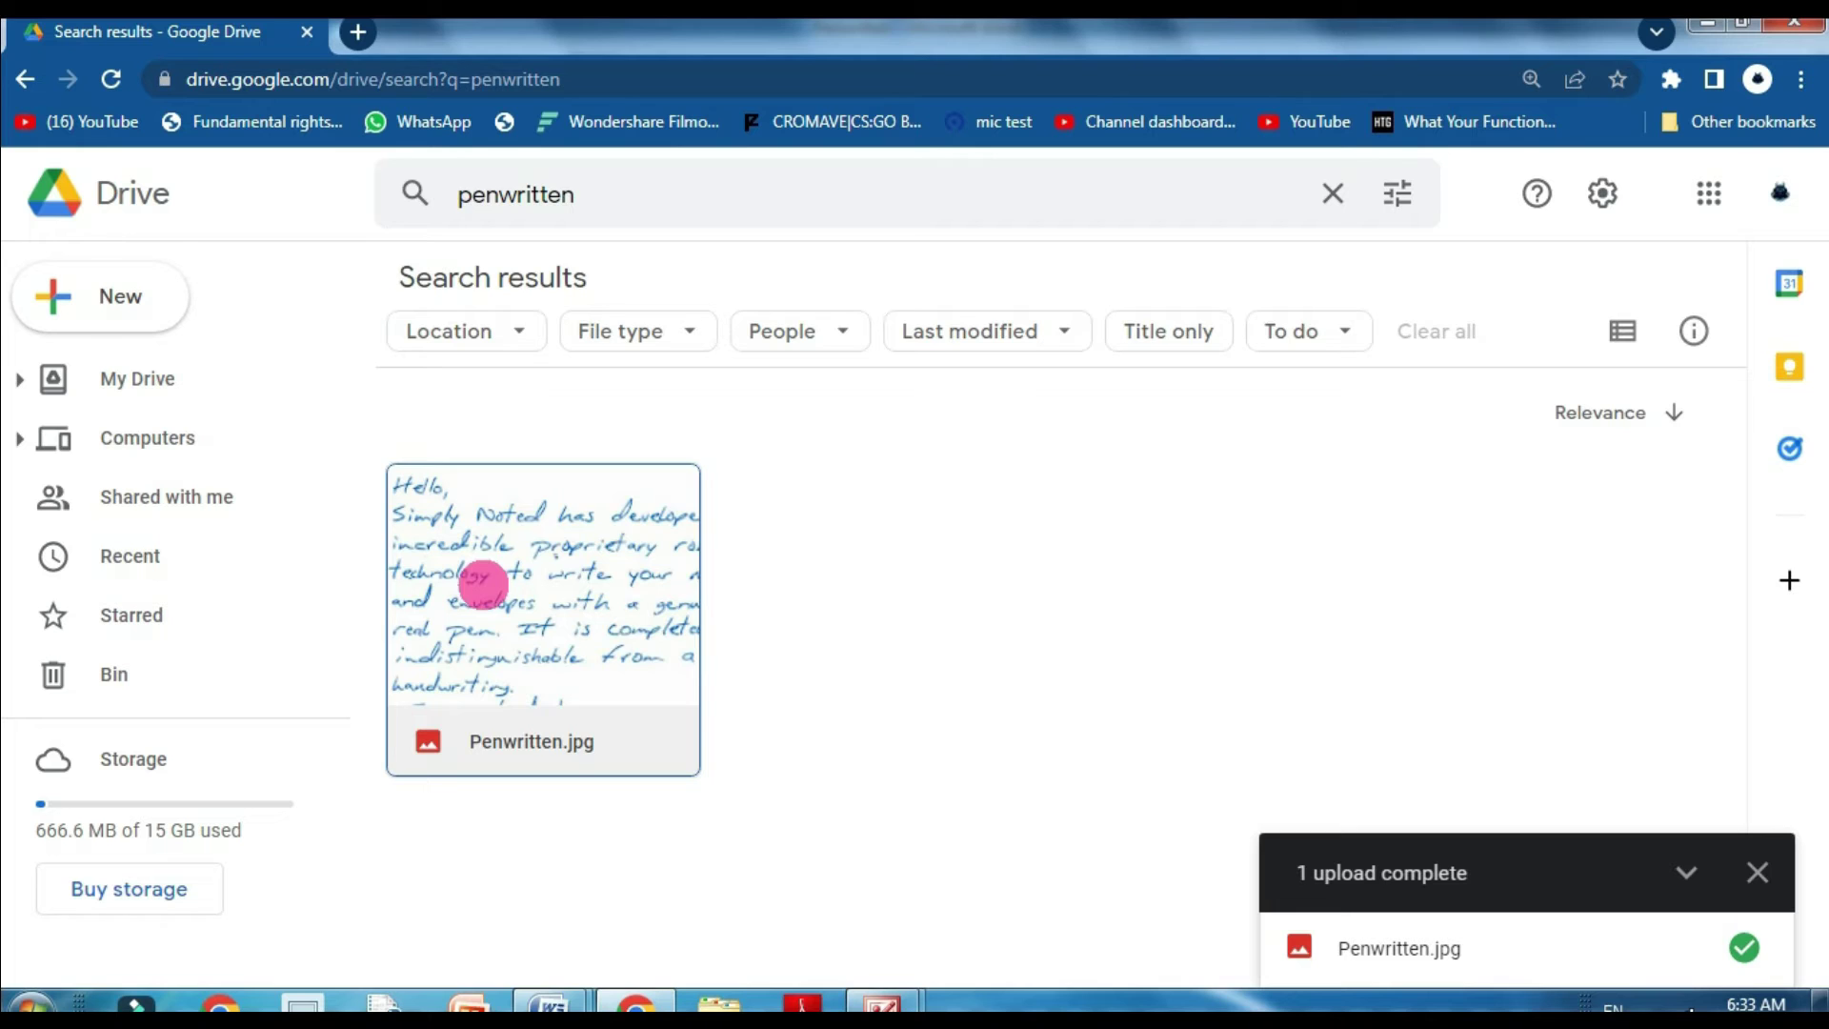
- Open Penwritten.jpg with Google Docs to convert the handwritten note to text
right_click(484, 584)
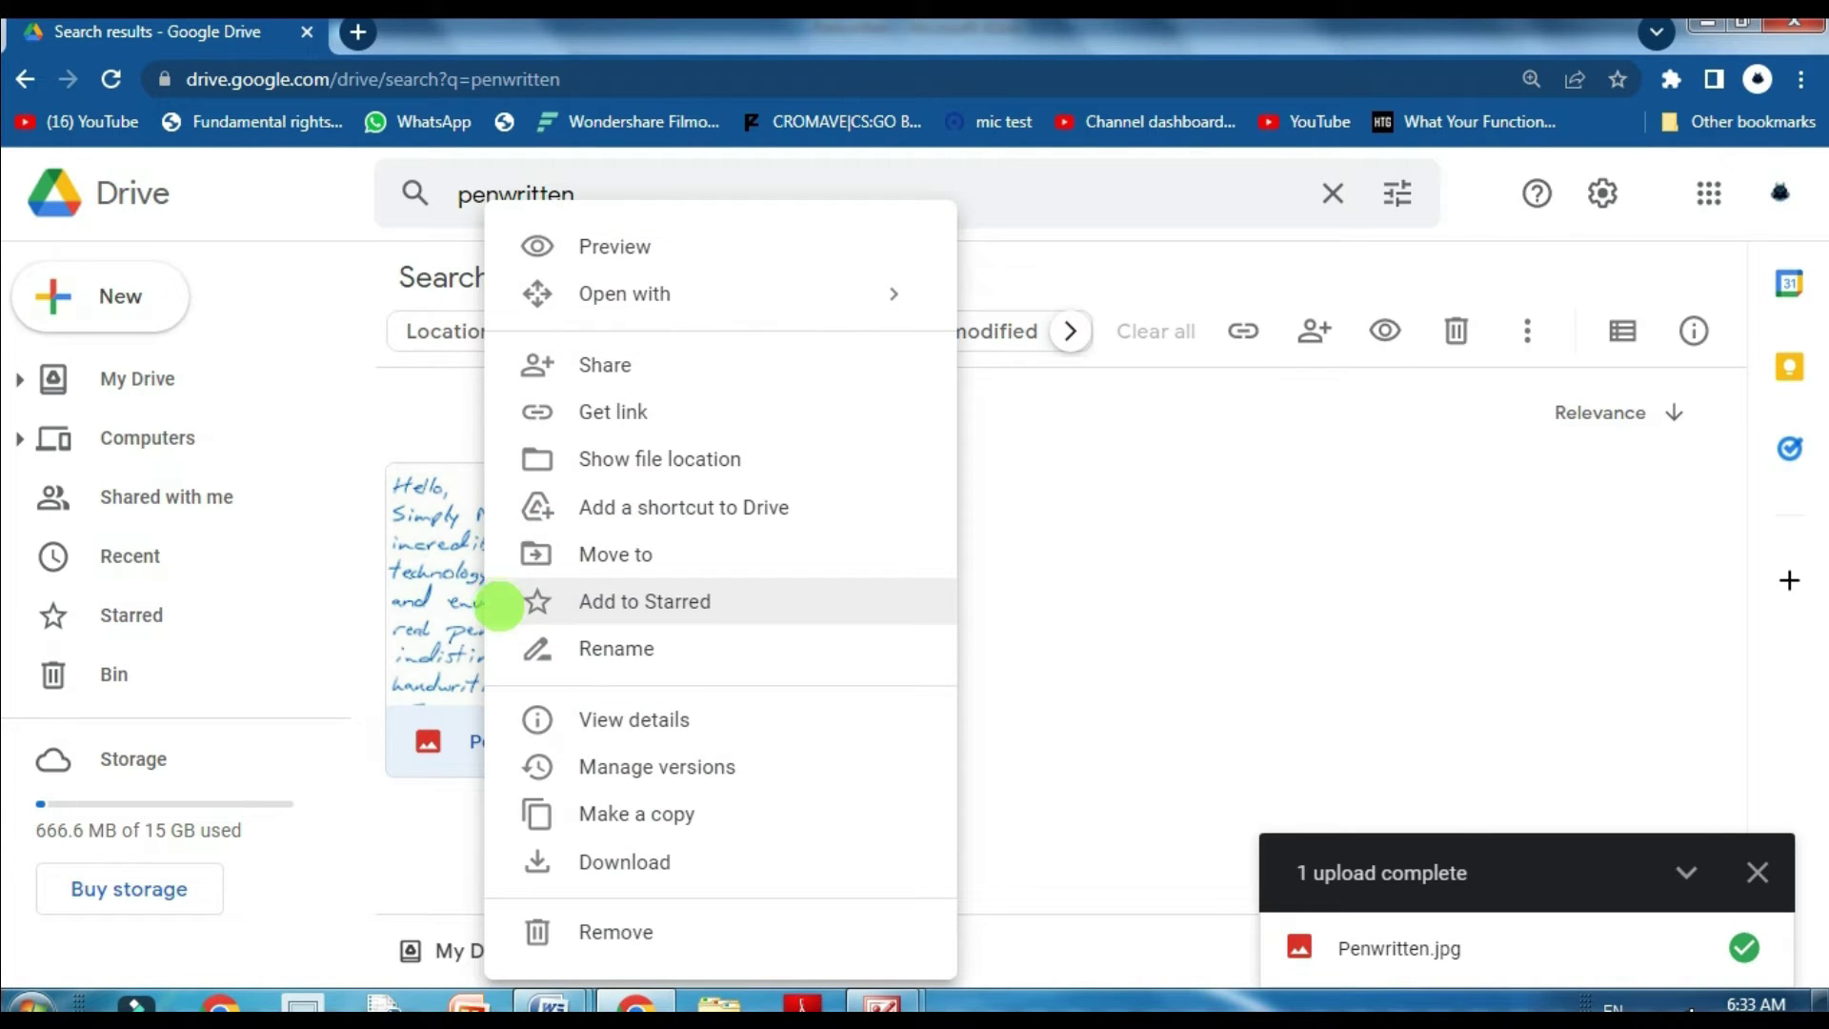
mouse_move(625, 293)
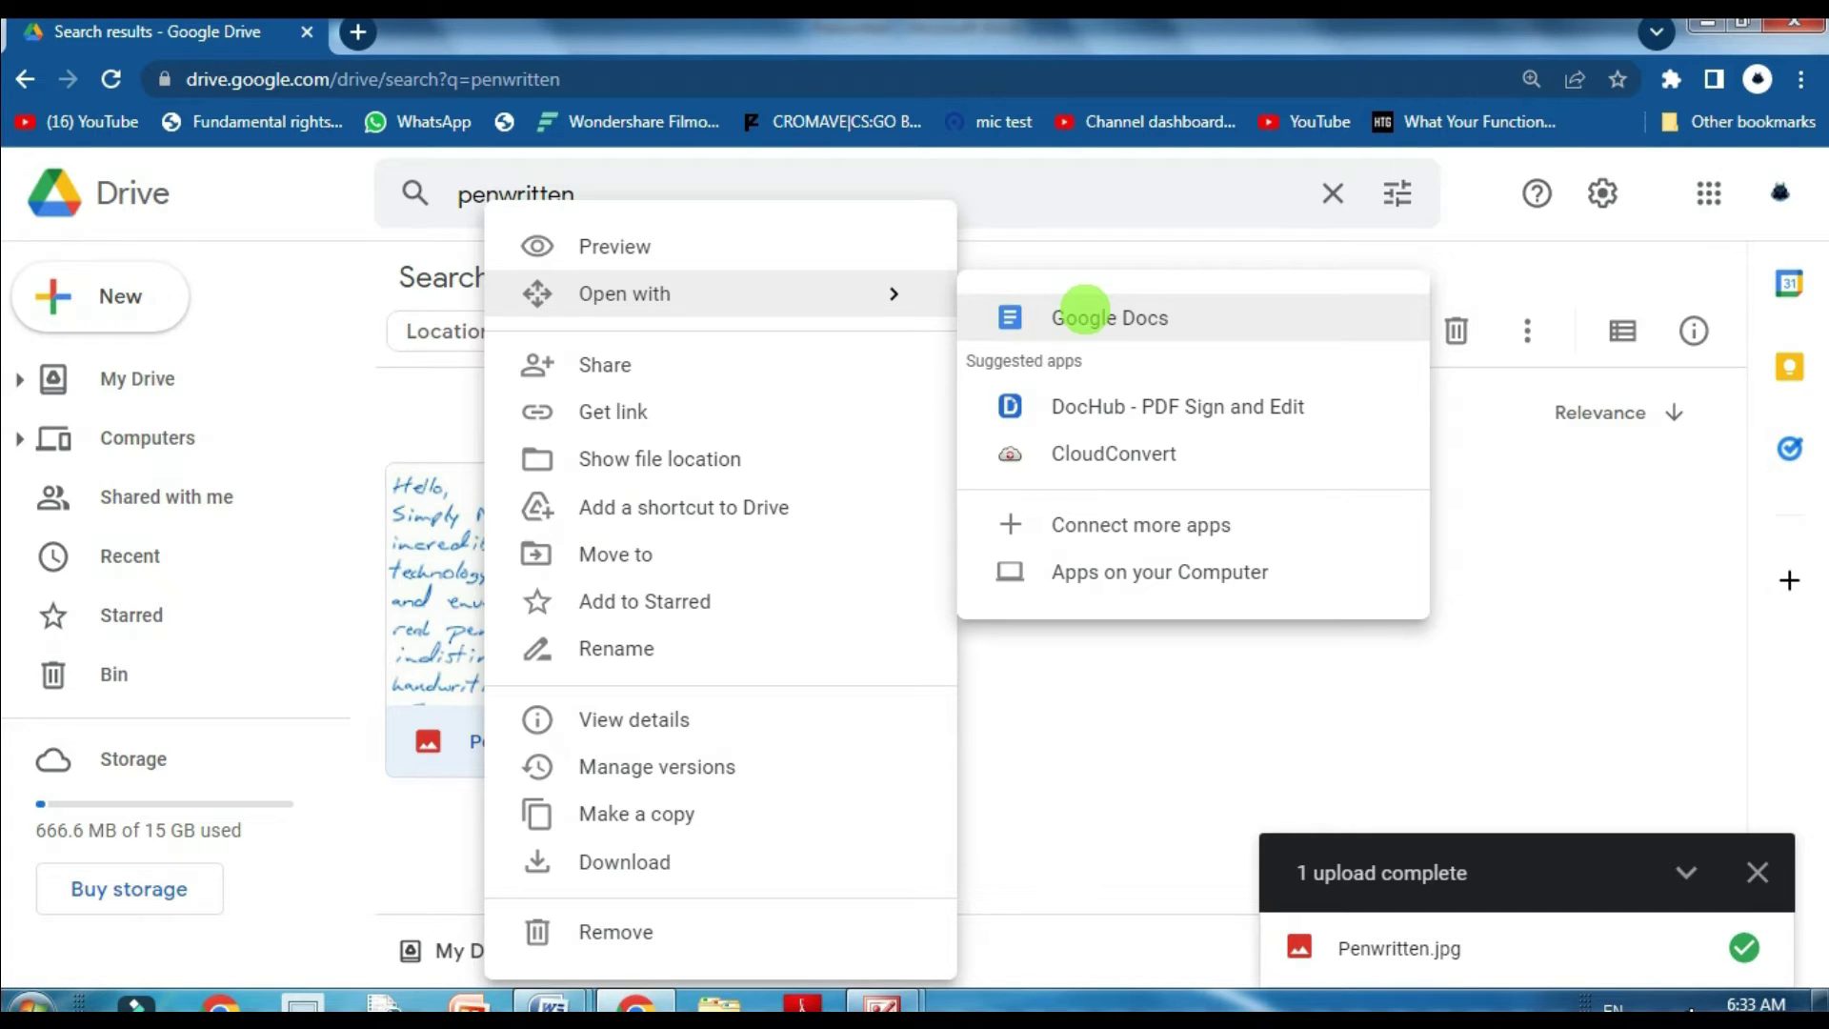
left_click(1084, 310)
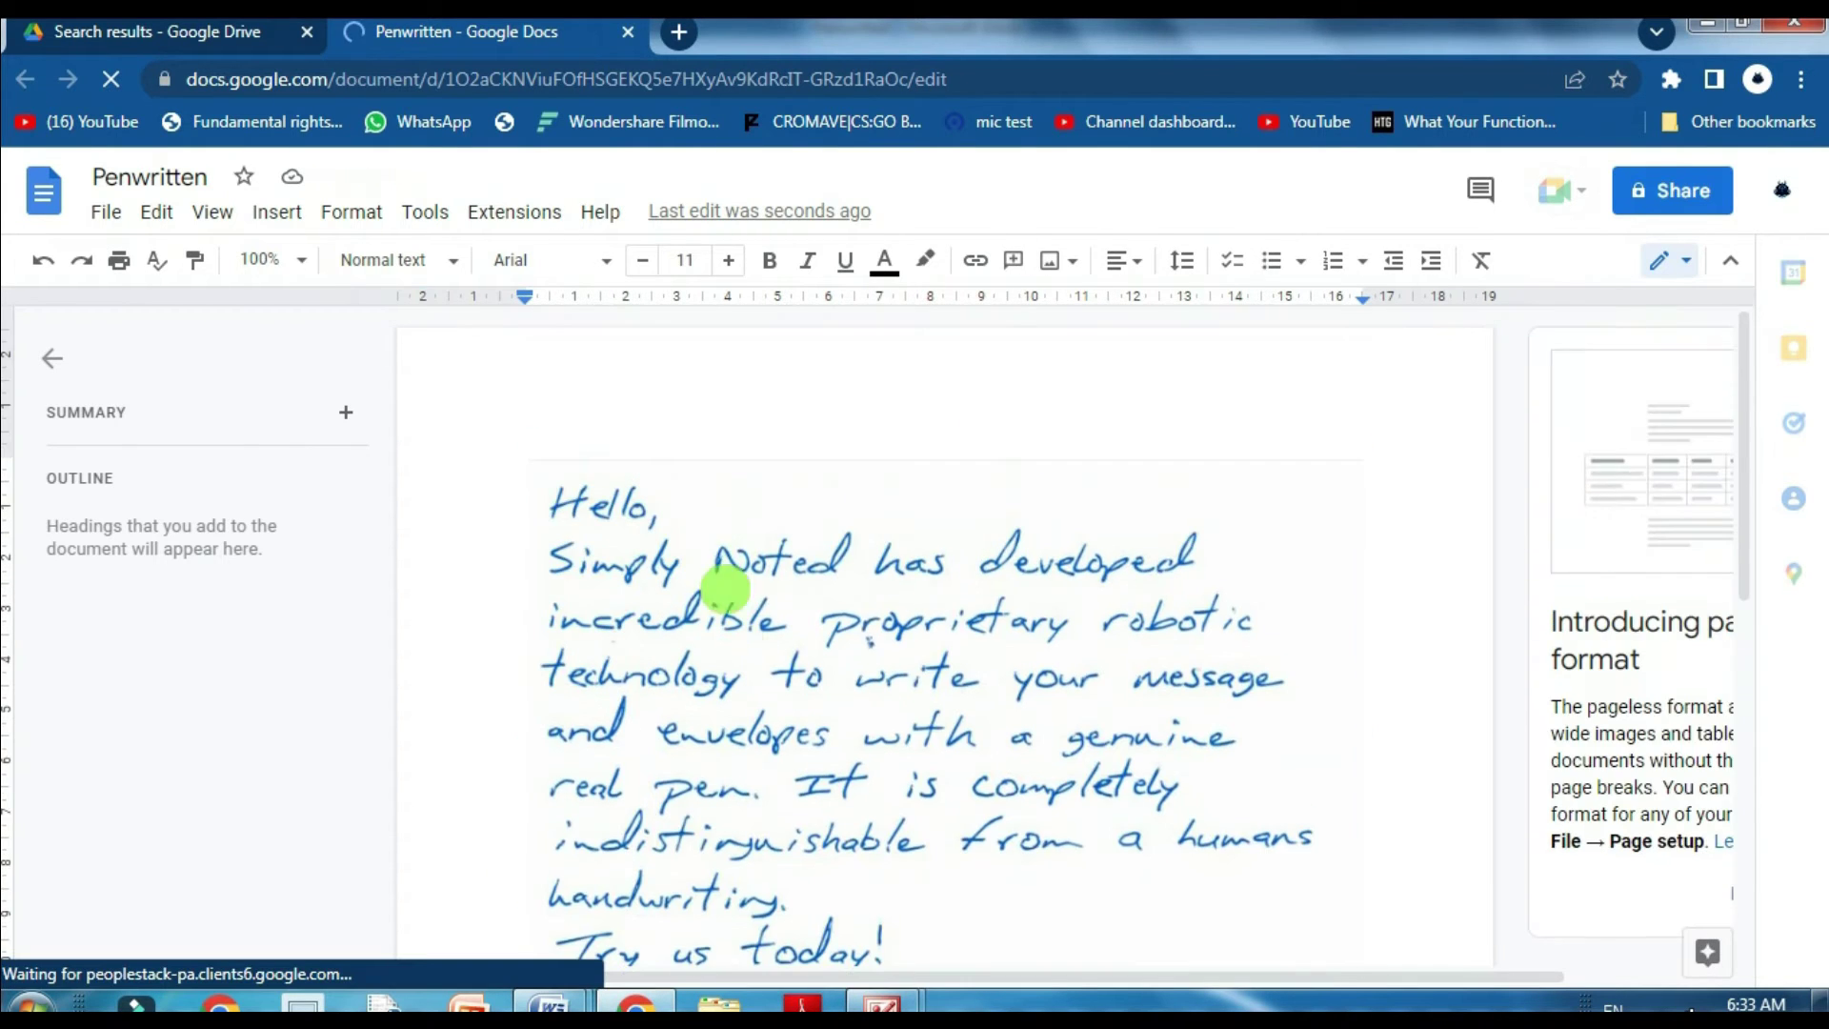
- Select the recognized note text from 'Hello' to 'Simply Noted' below the image
left_click(707, 576)
scroll(753, 610, "down", 6)
left_click(535, 494)
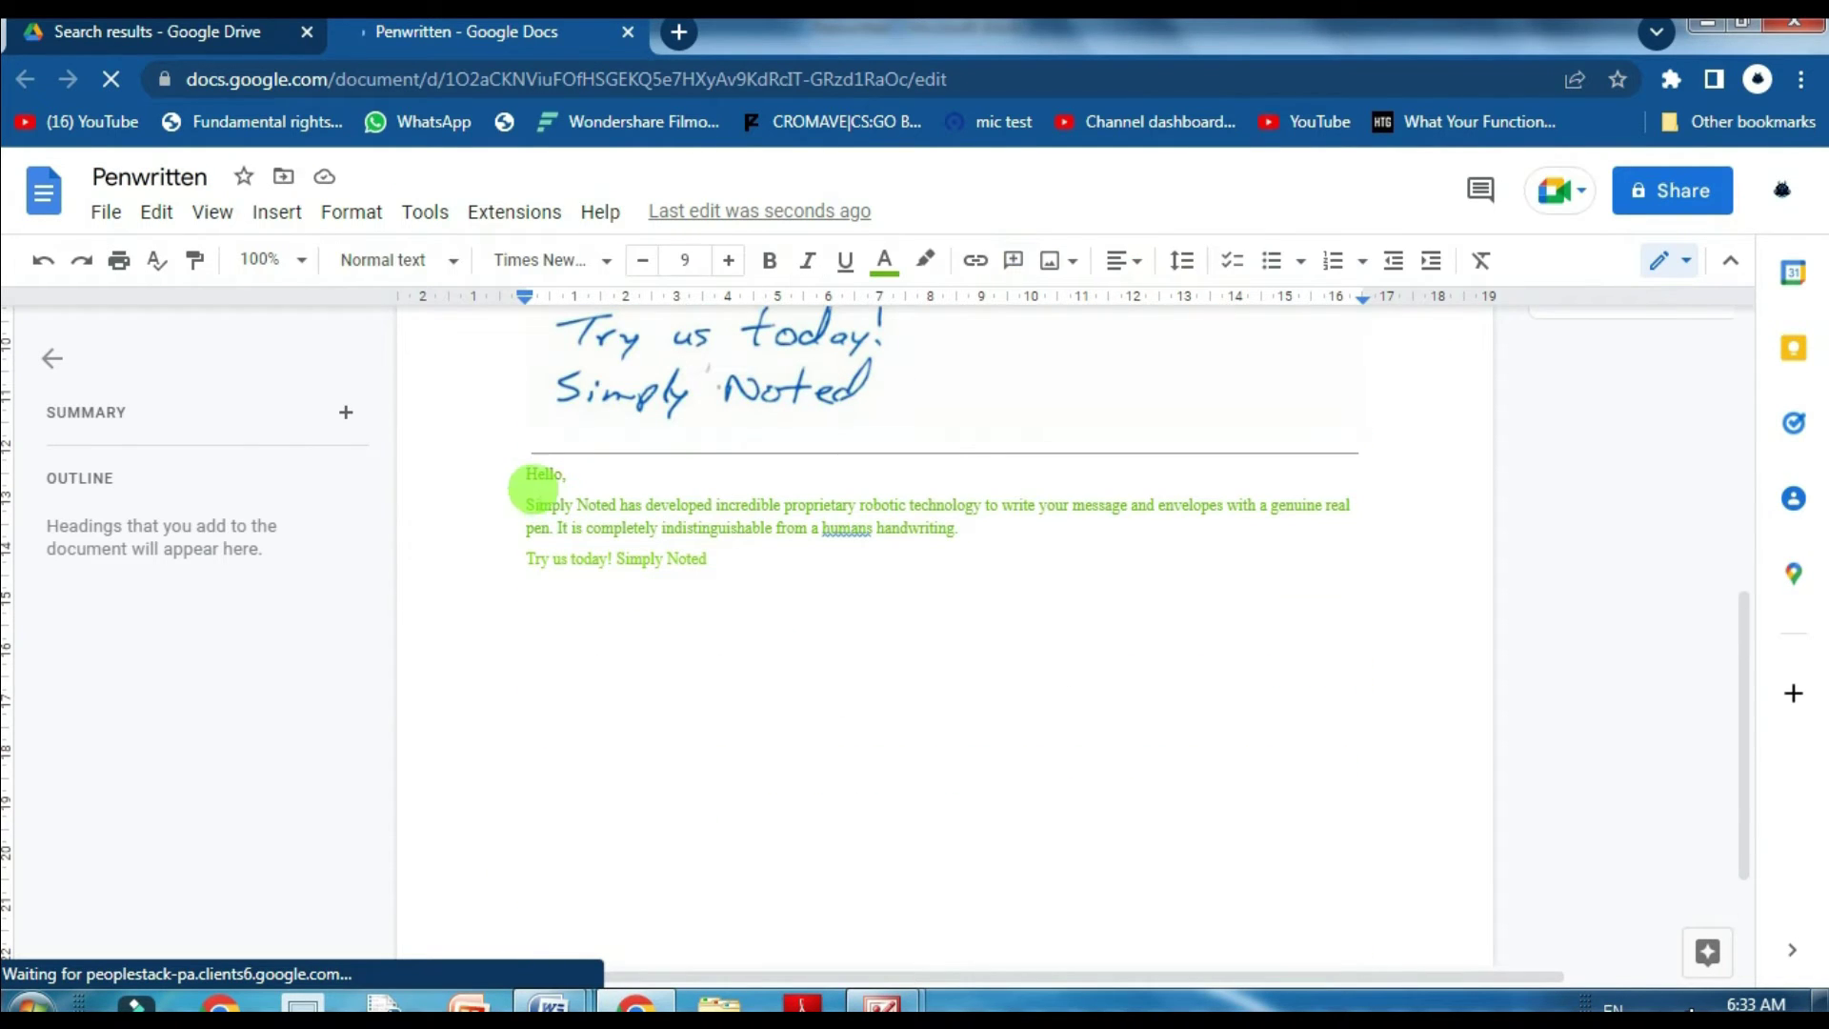
left_click_drag(526, 474, 713, 564)
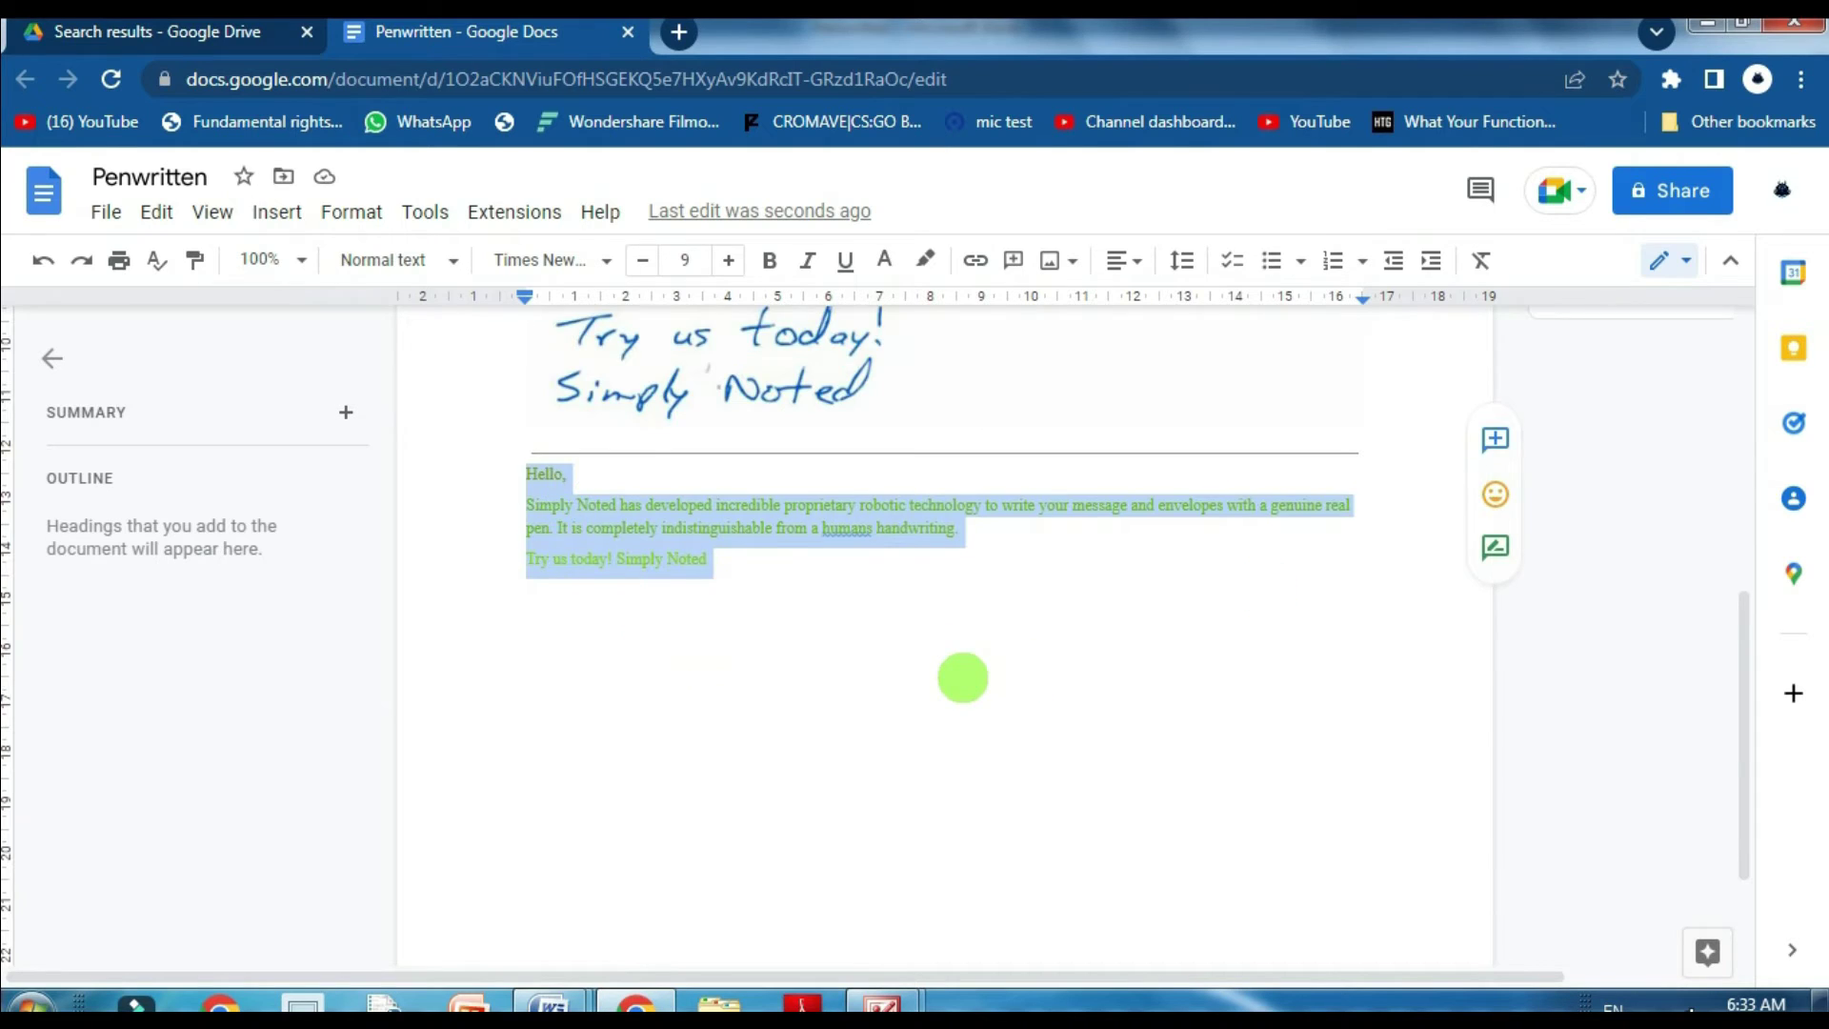
scroll(962, 678, "up", 3)
left_click(707, 773)
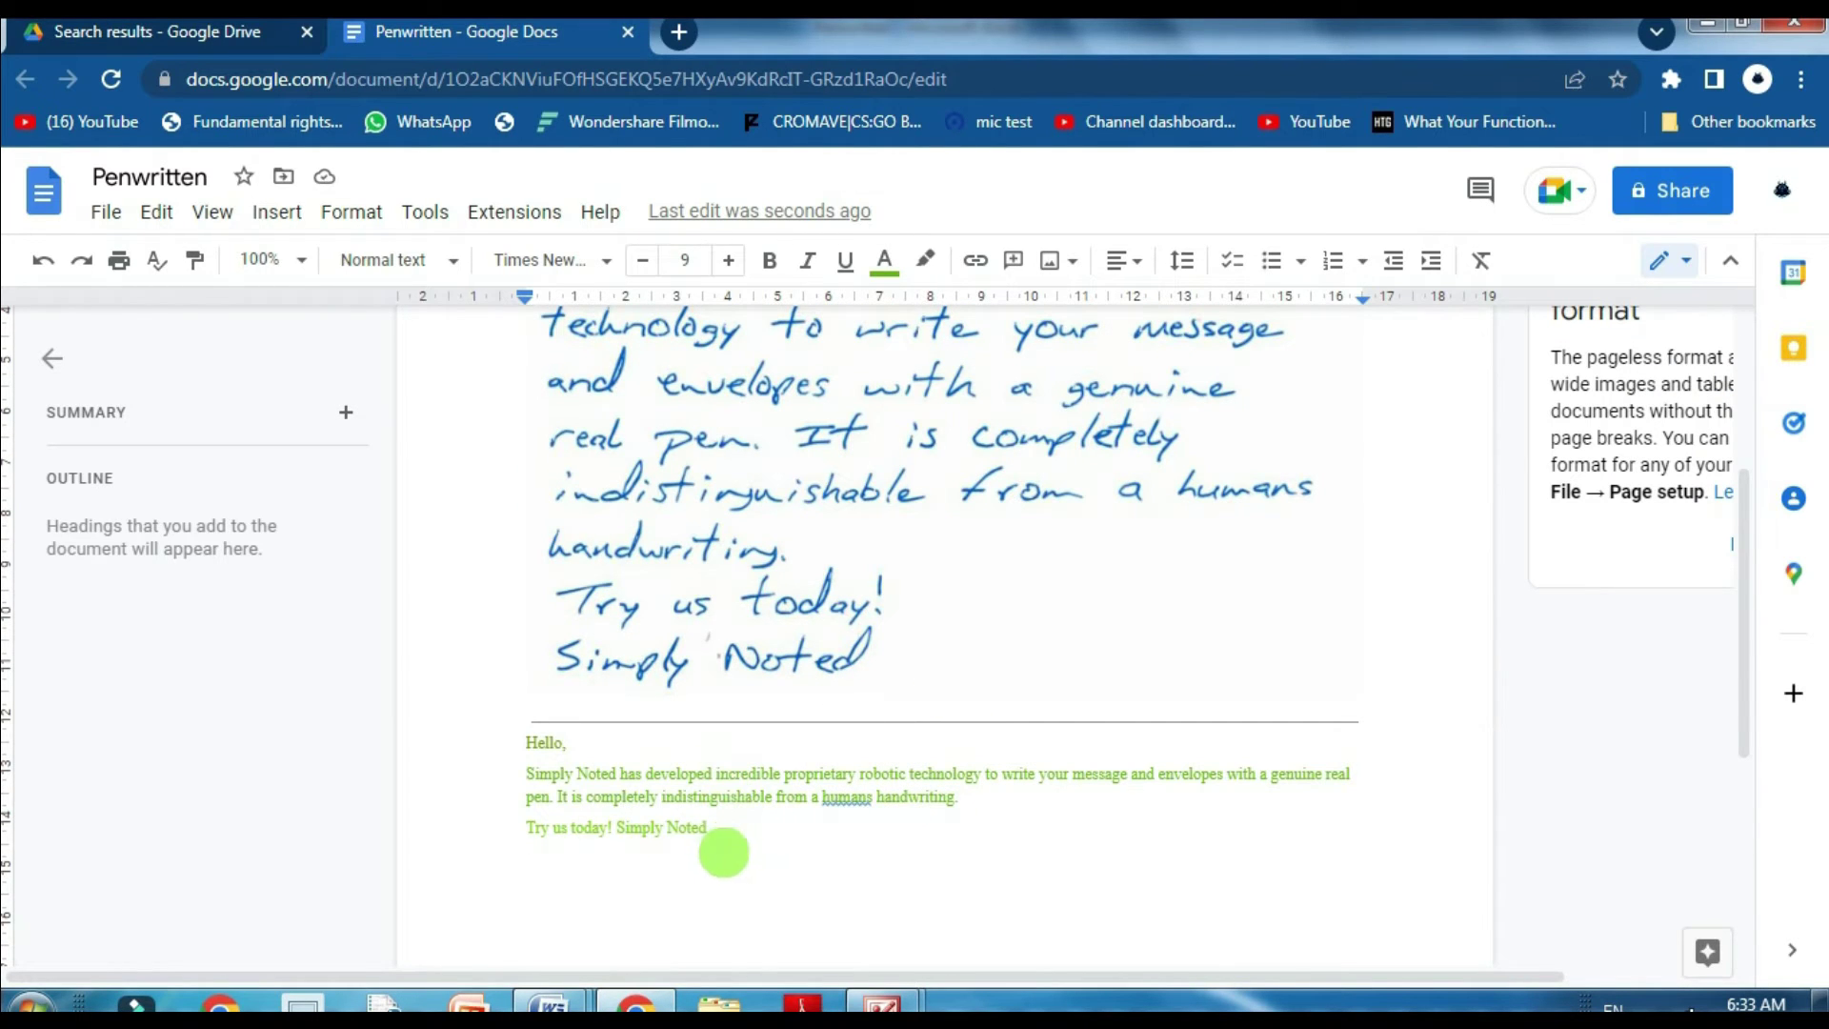
left_click_drag(531, 743, 752, 842)
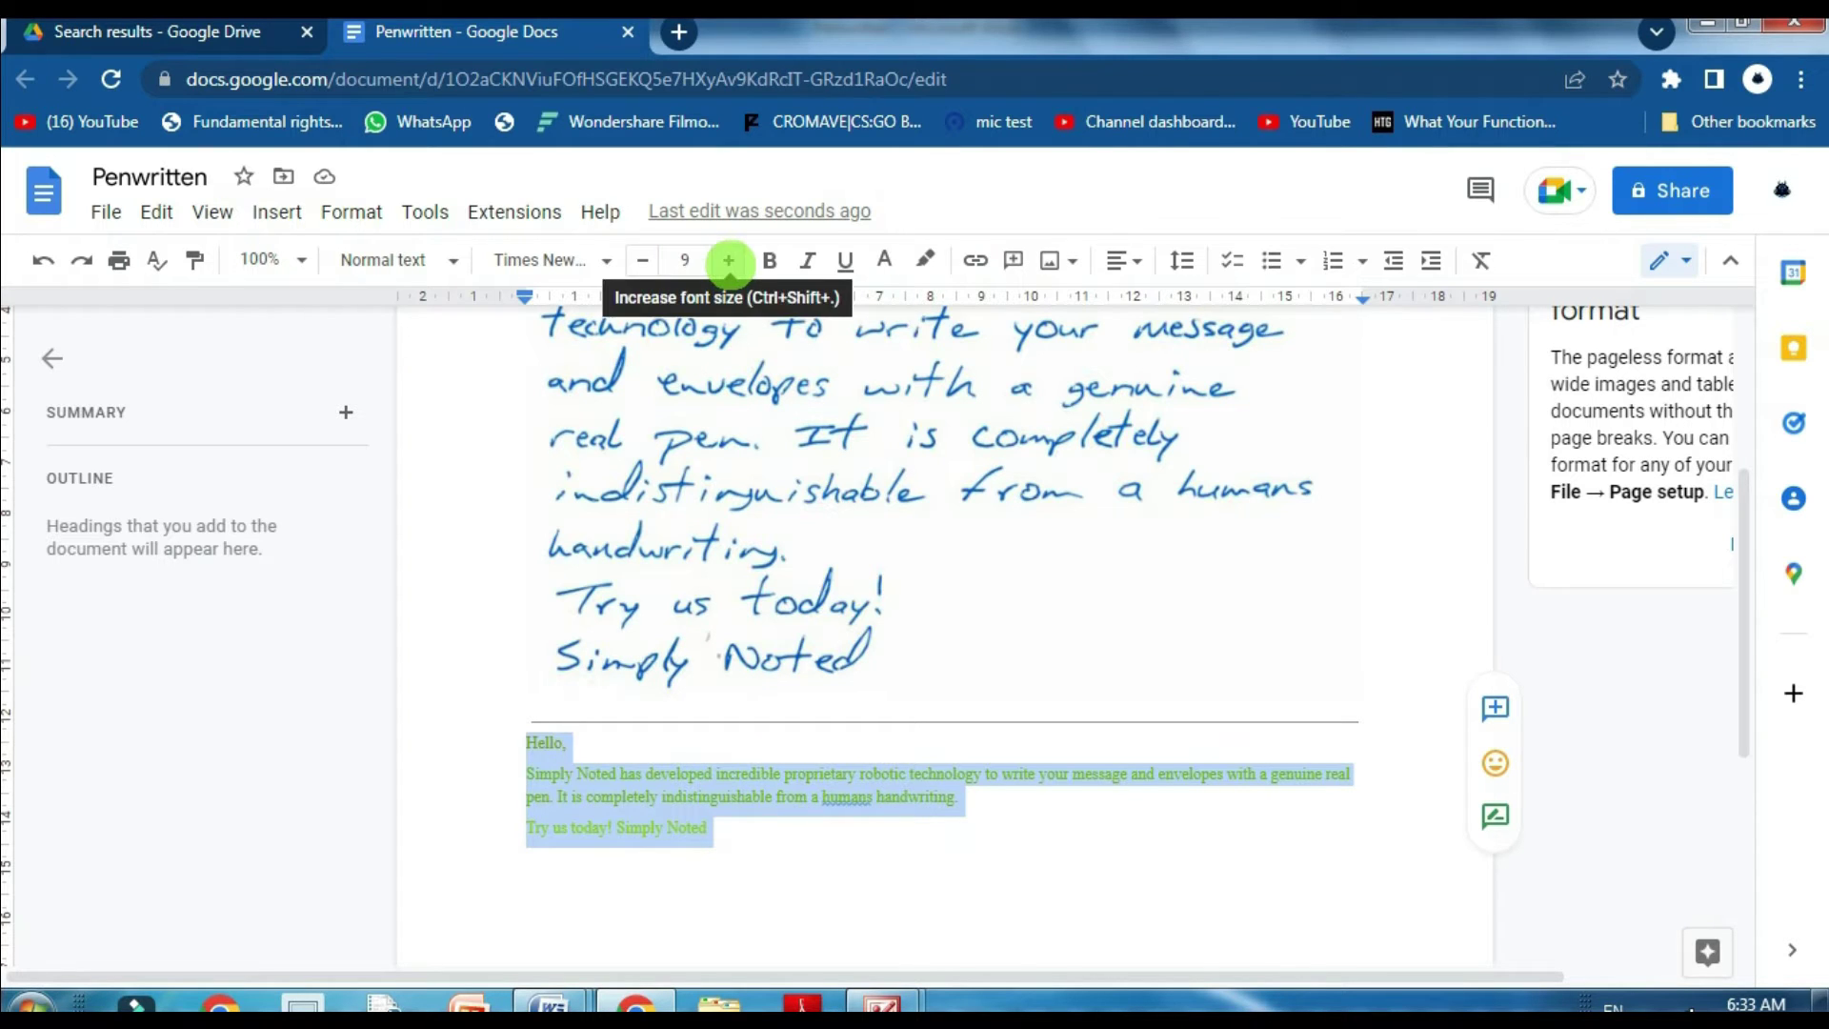
- Enlarge the selected typed text from size 9 to 23
left_click(729, 260)
left_click(729, 260)
left_click(729, 260)
left_click(728, 260)
left_click(729, 260)
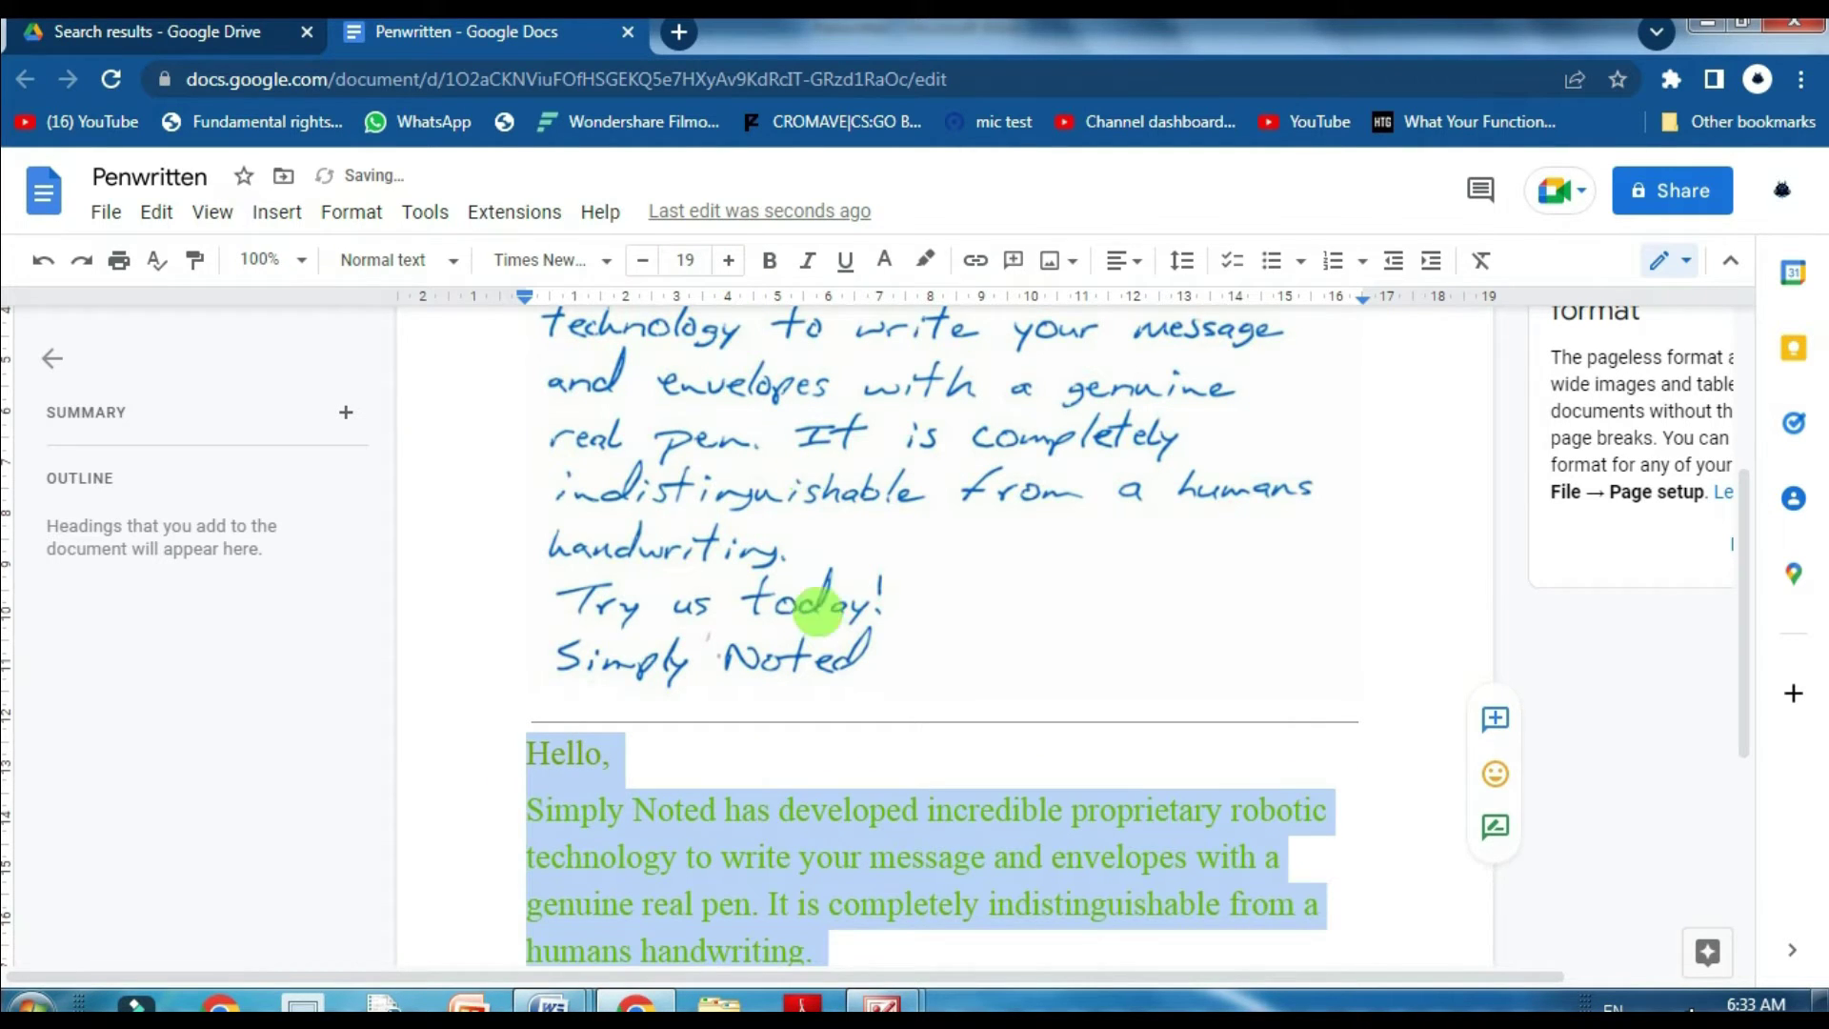
scroll(816, 624, "down", 4)
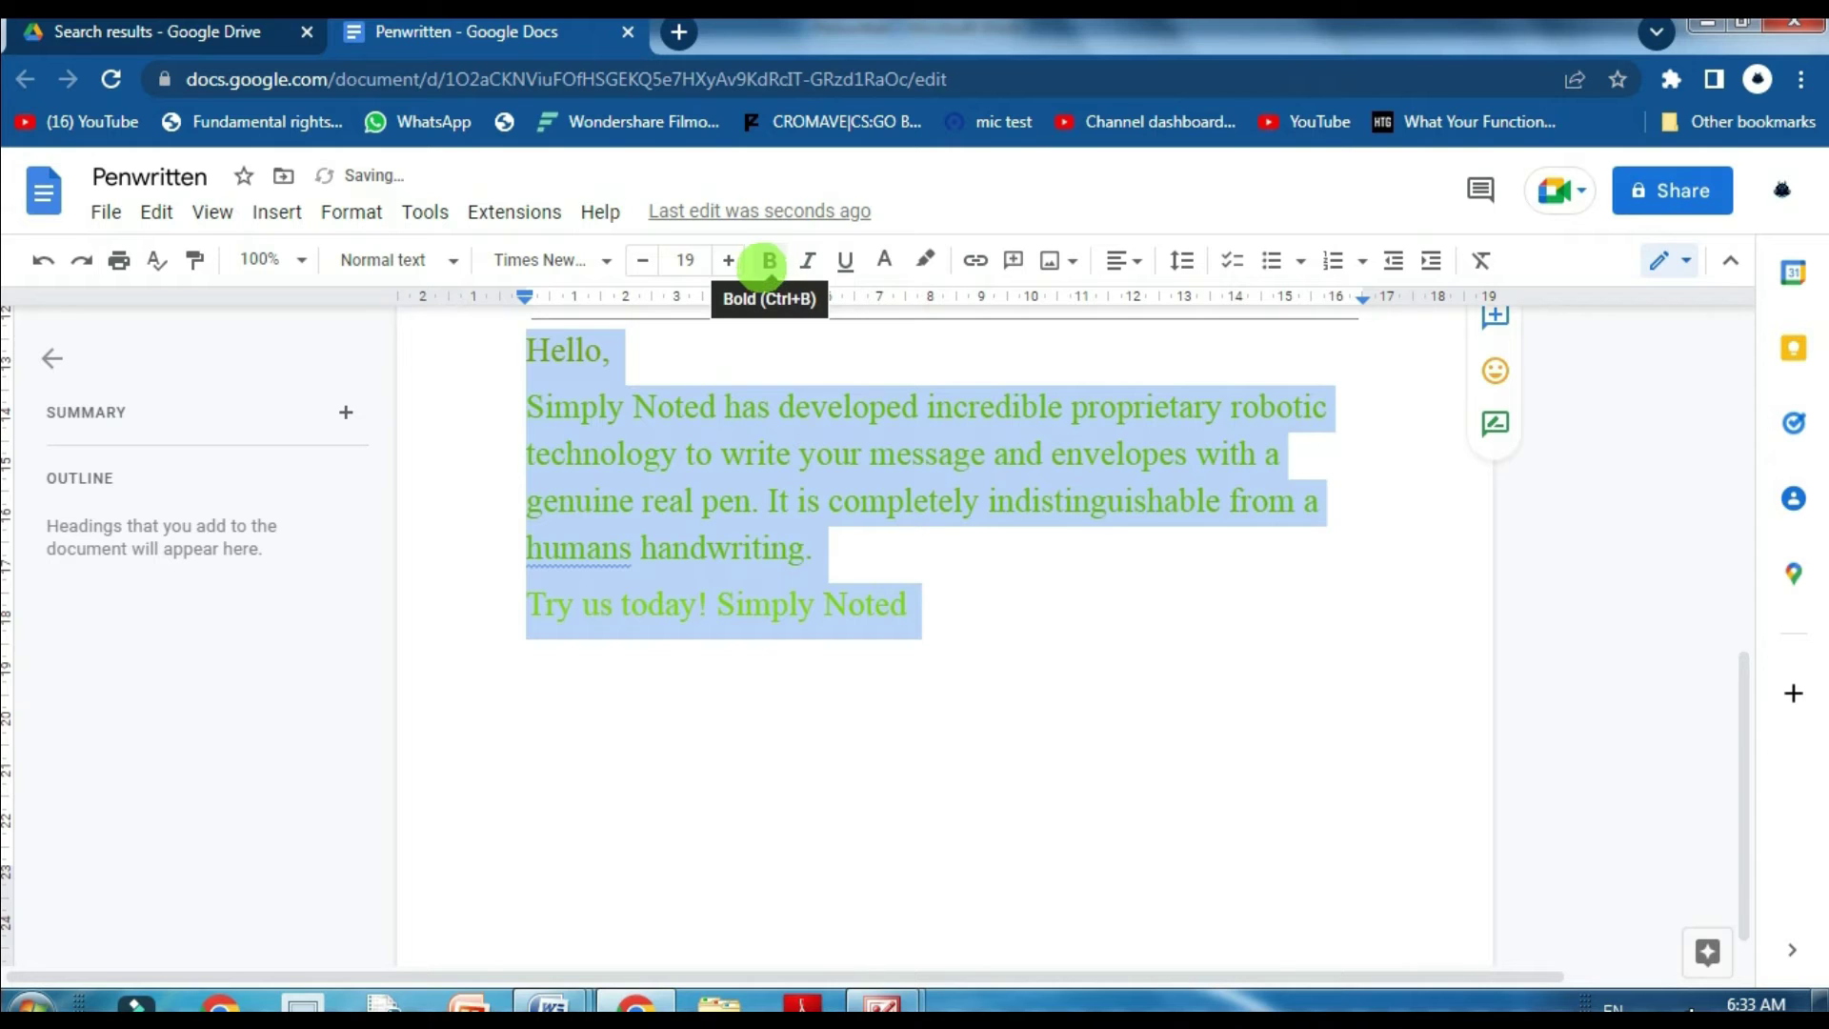
left_click(729, 260)
left_click(729, 260)
left_click(729, 260)
left_click(729, 260)
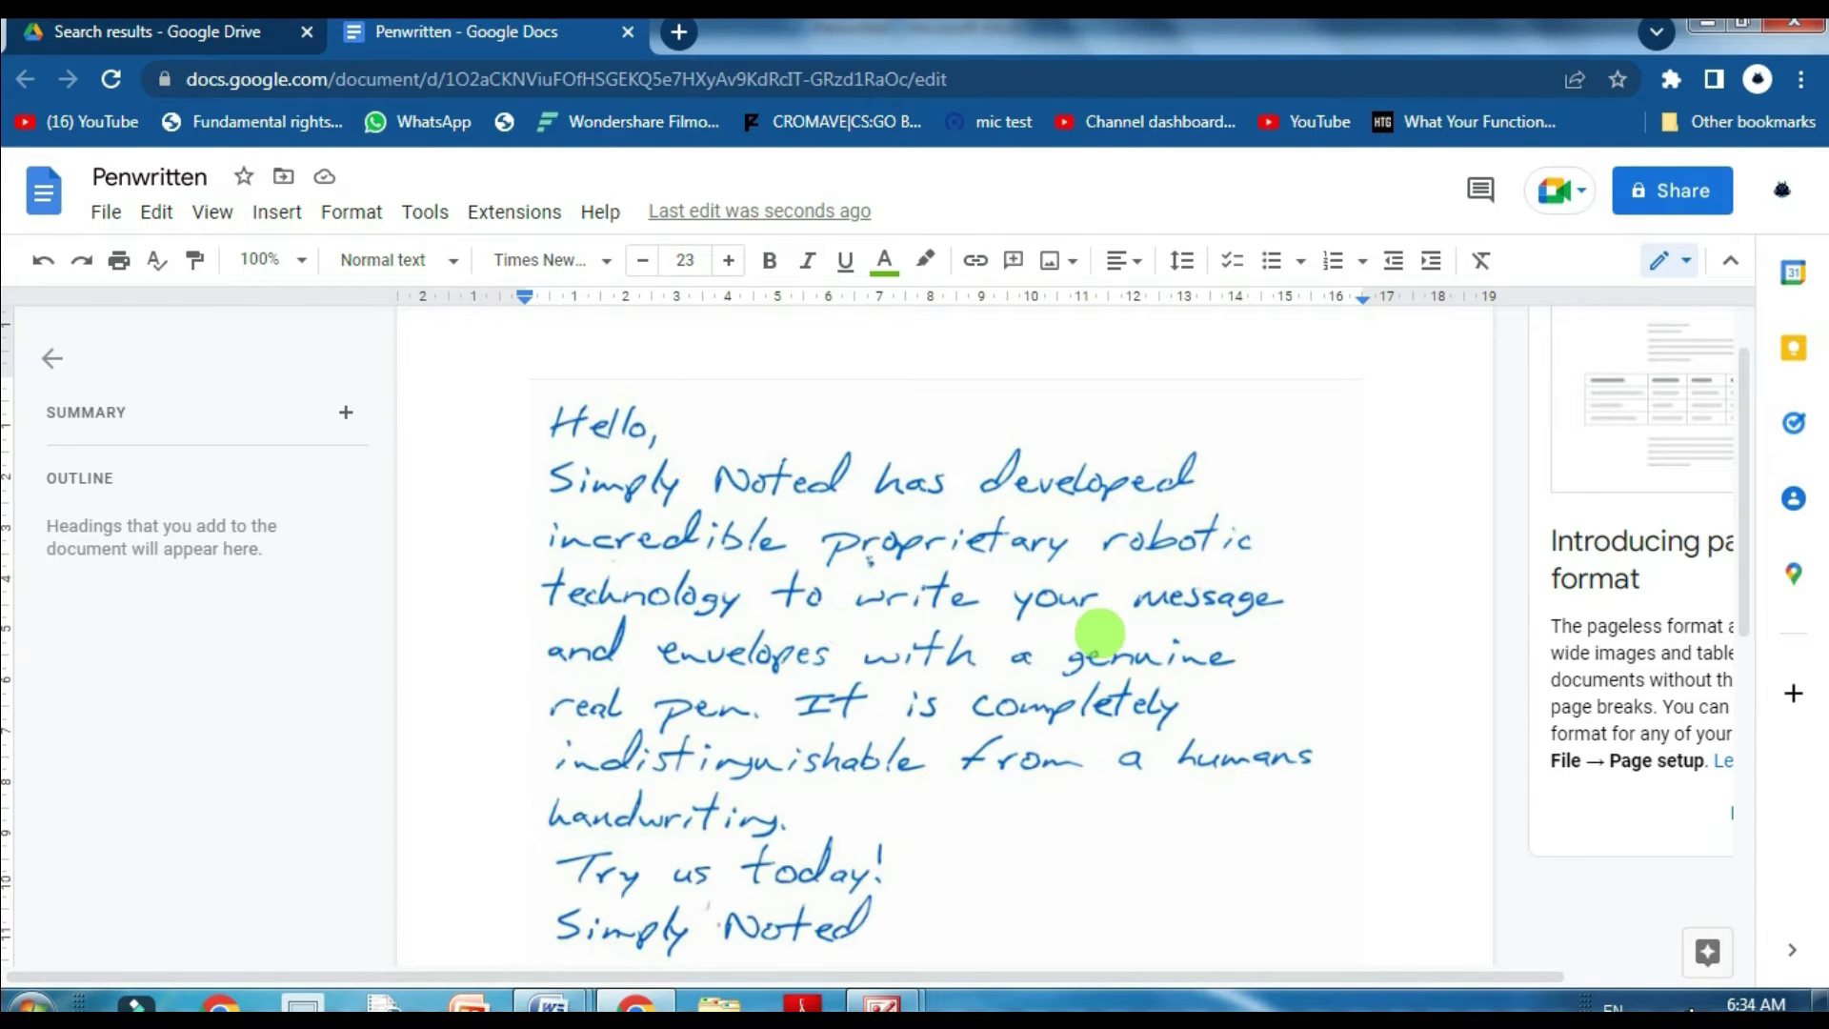
- Review the enlarged note, then select all of the green typed text
scroll(1057, 743, "down", 3)
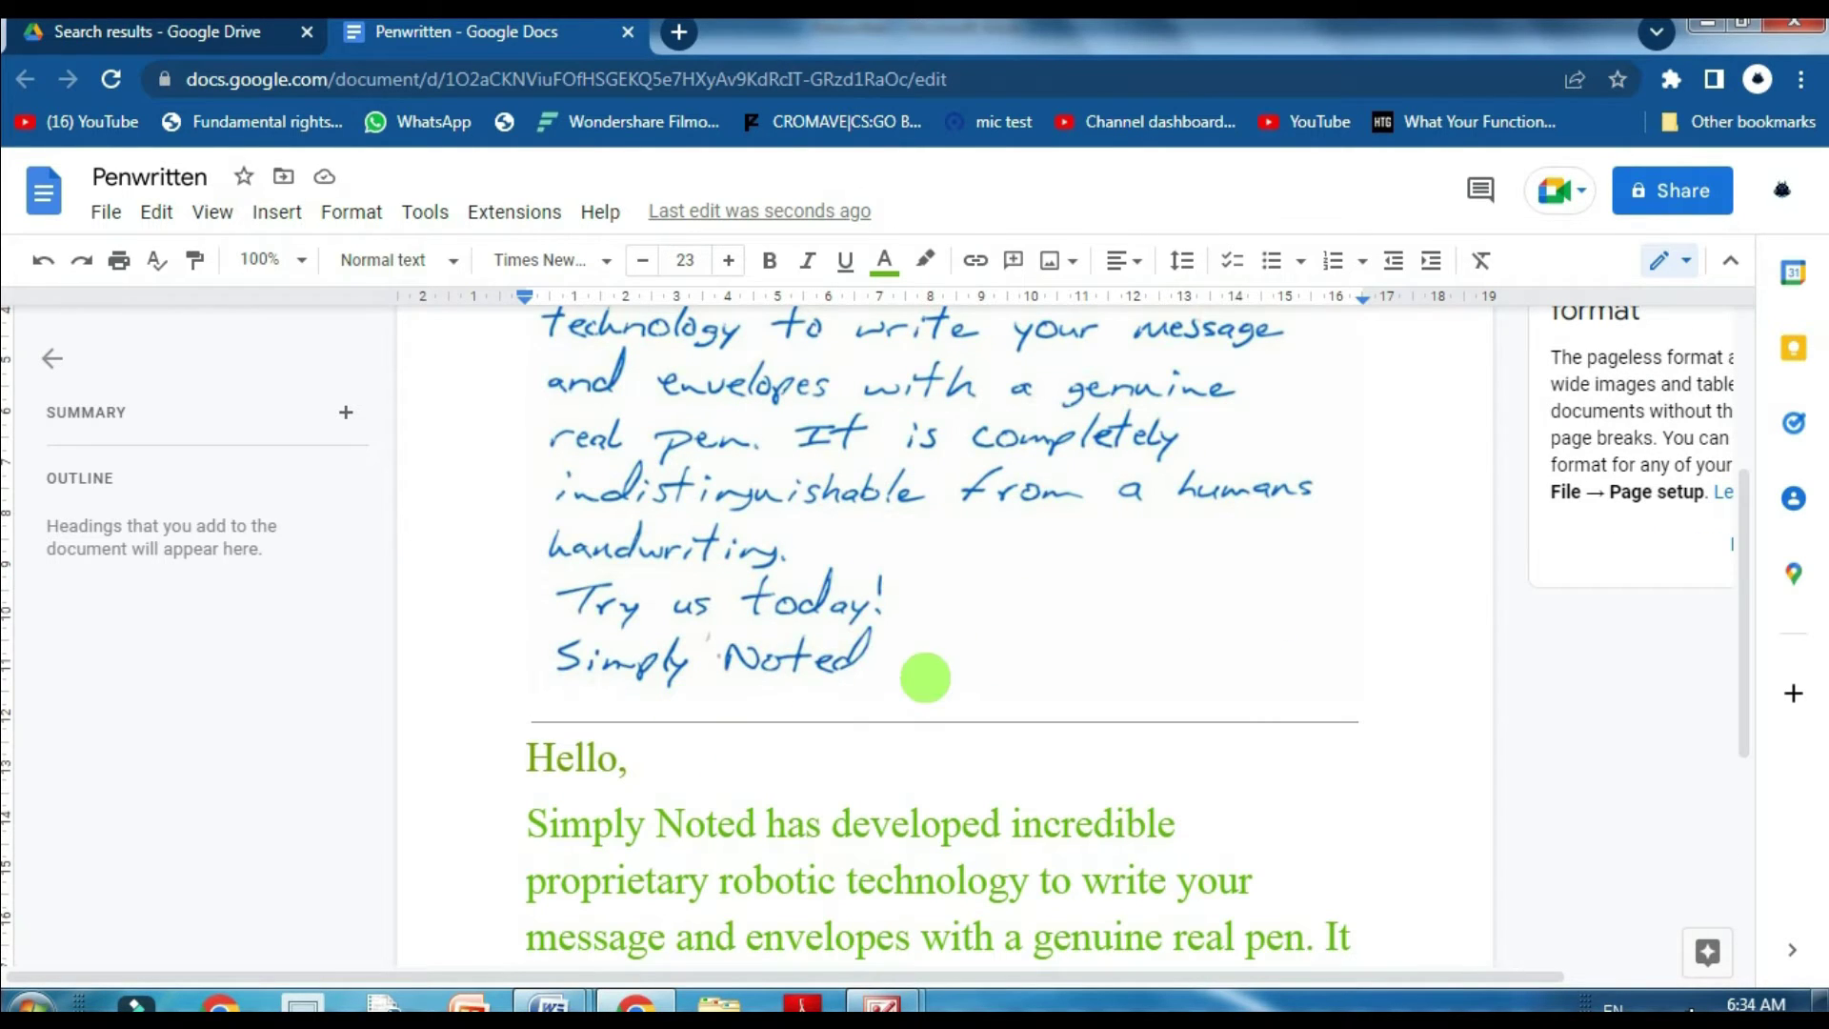
scroll(829, 762, "down", 5)
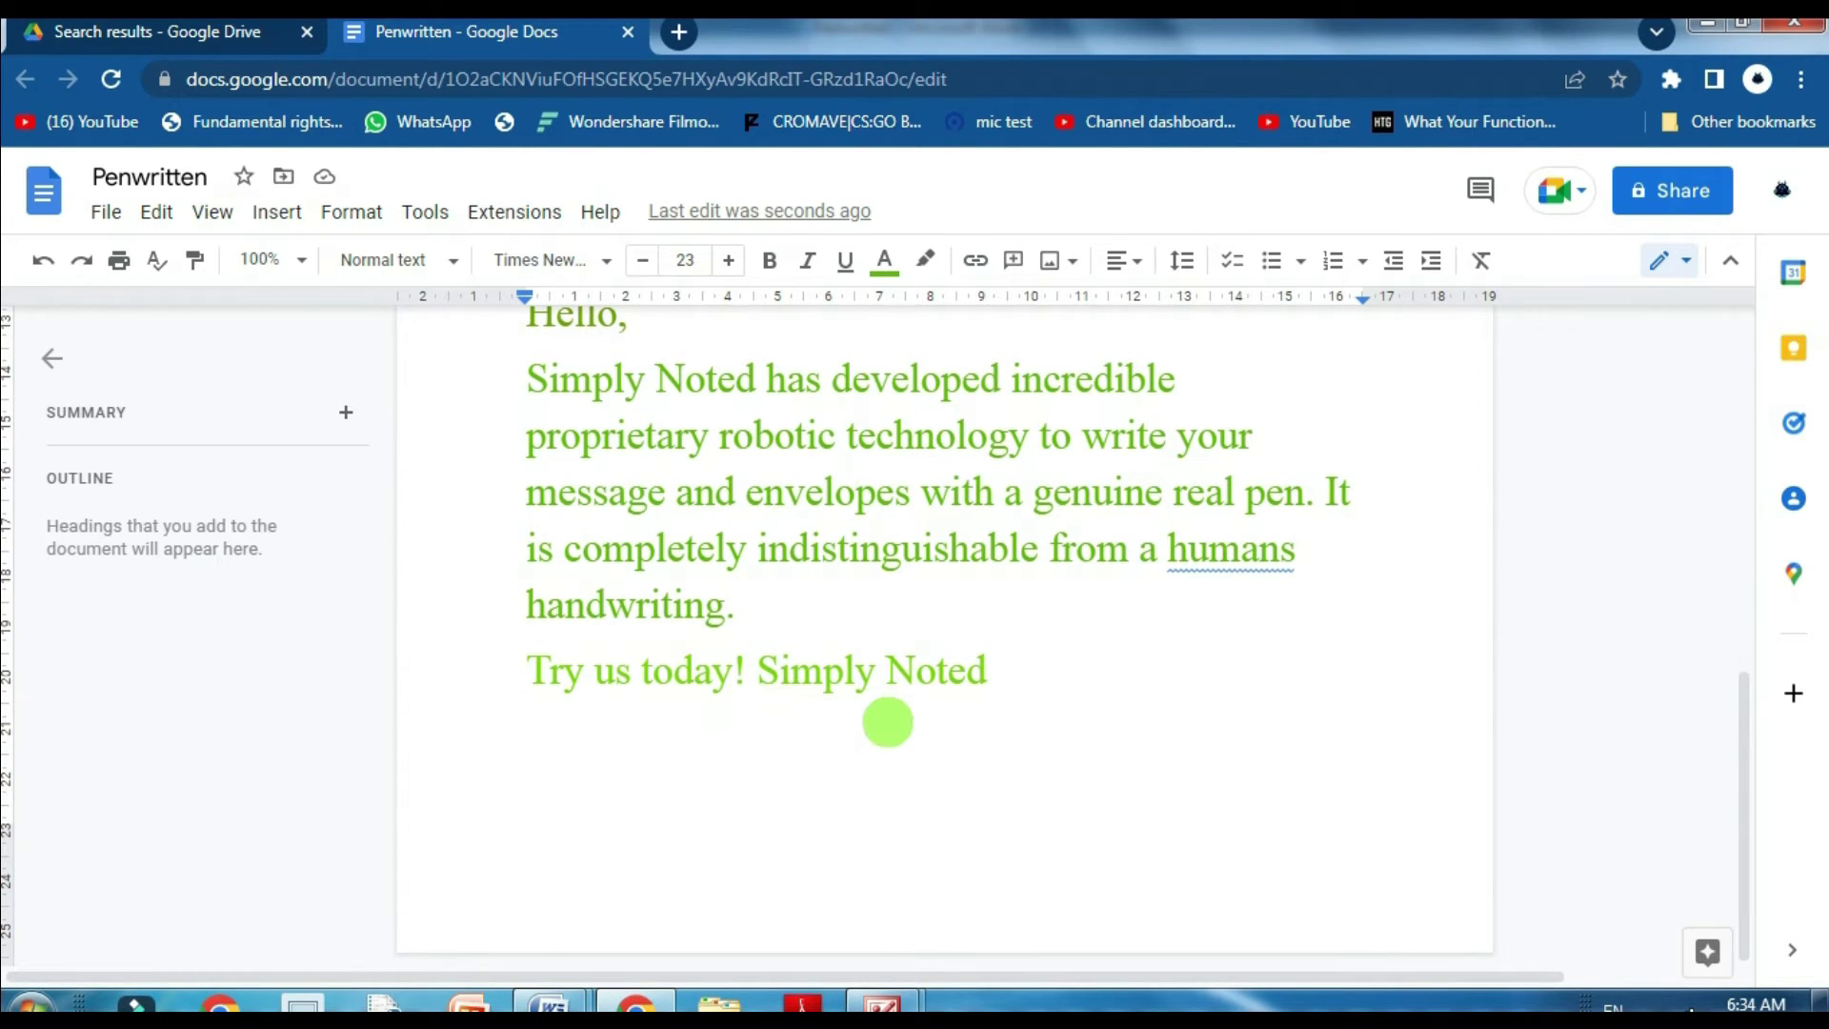
scroll(886, 724, "up", 5)
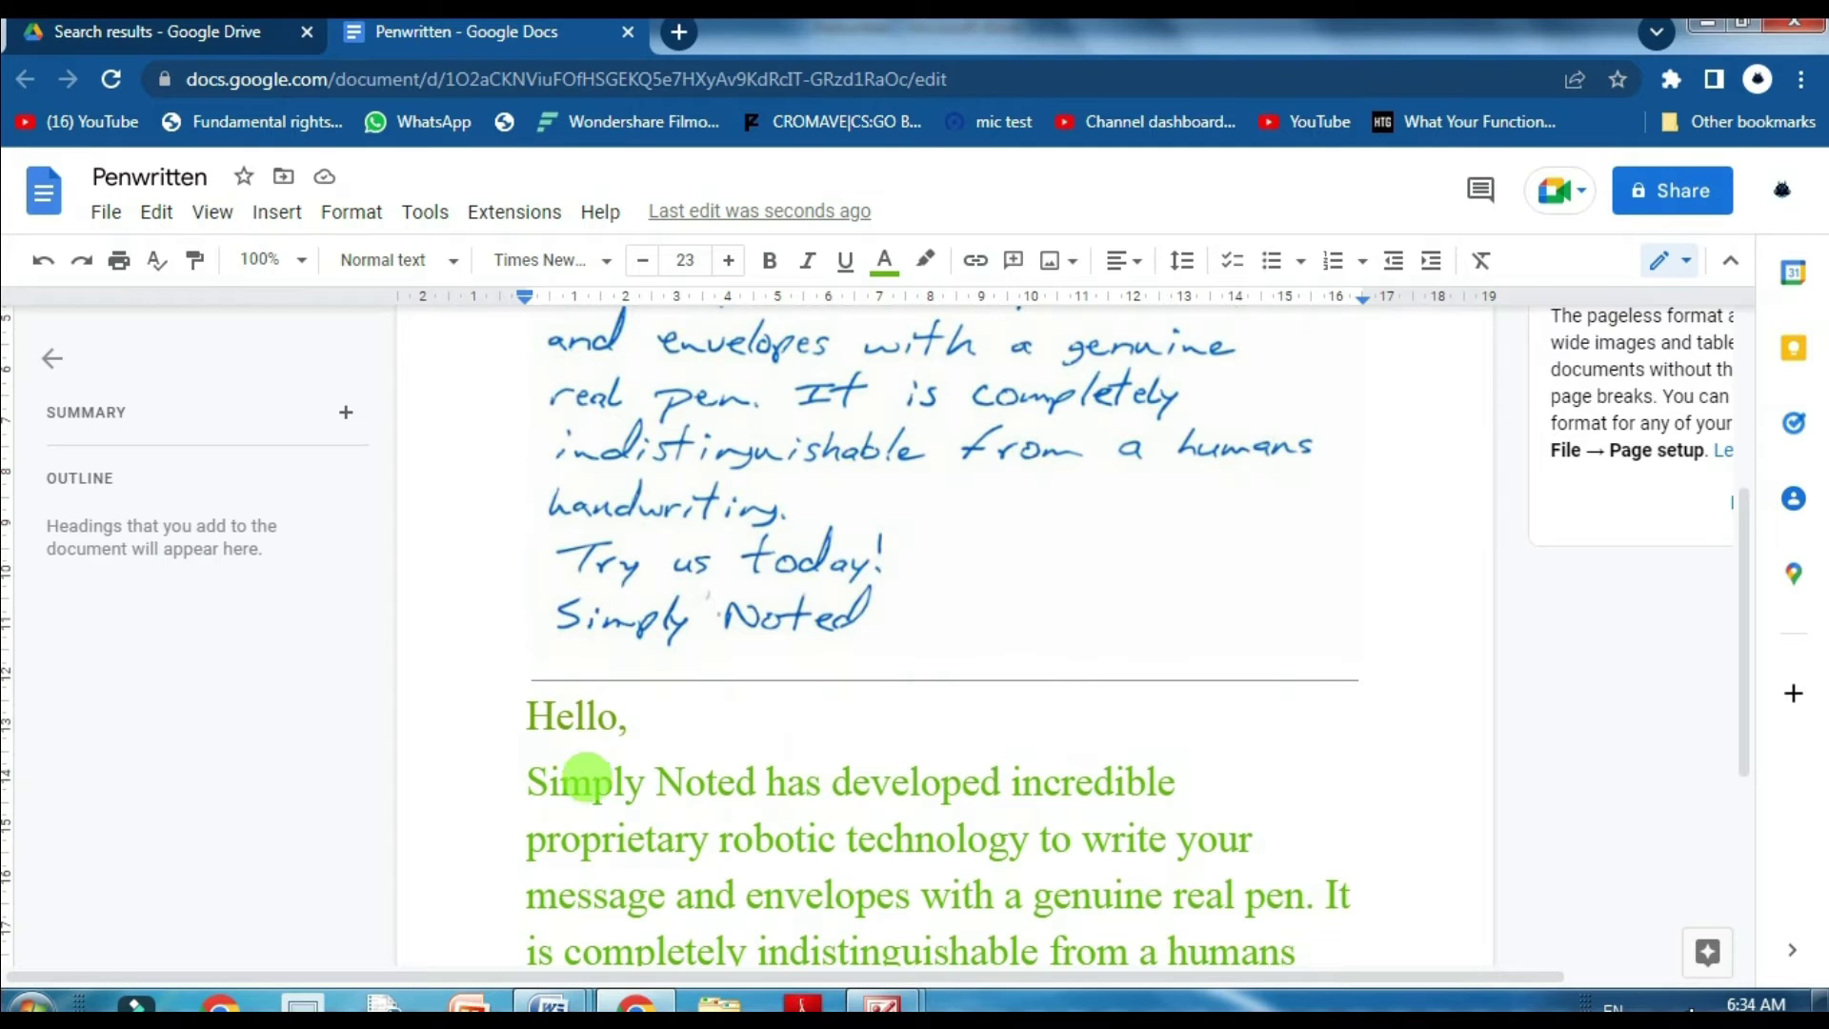
scroll(662, 789, "up", 3)
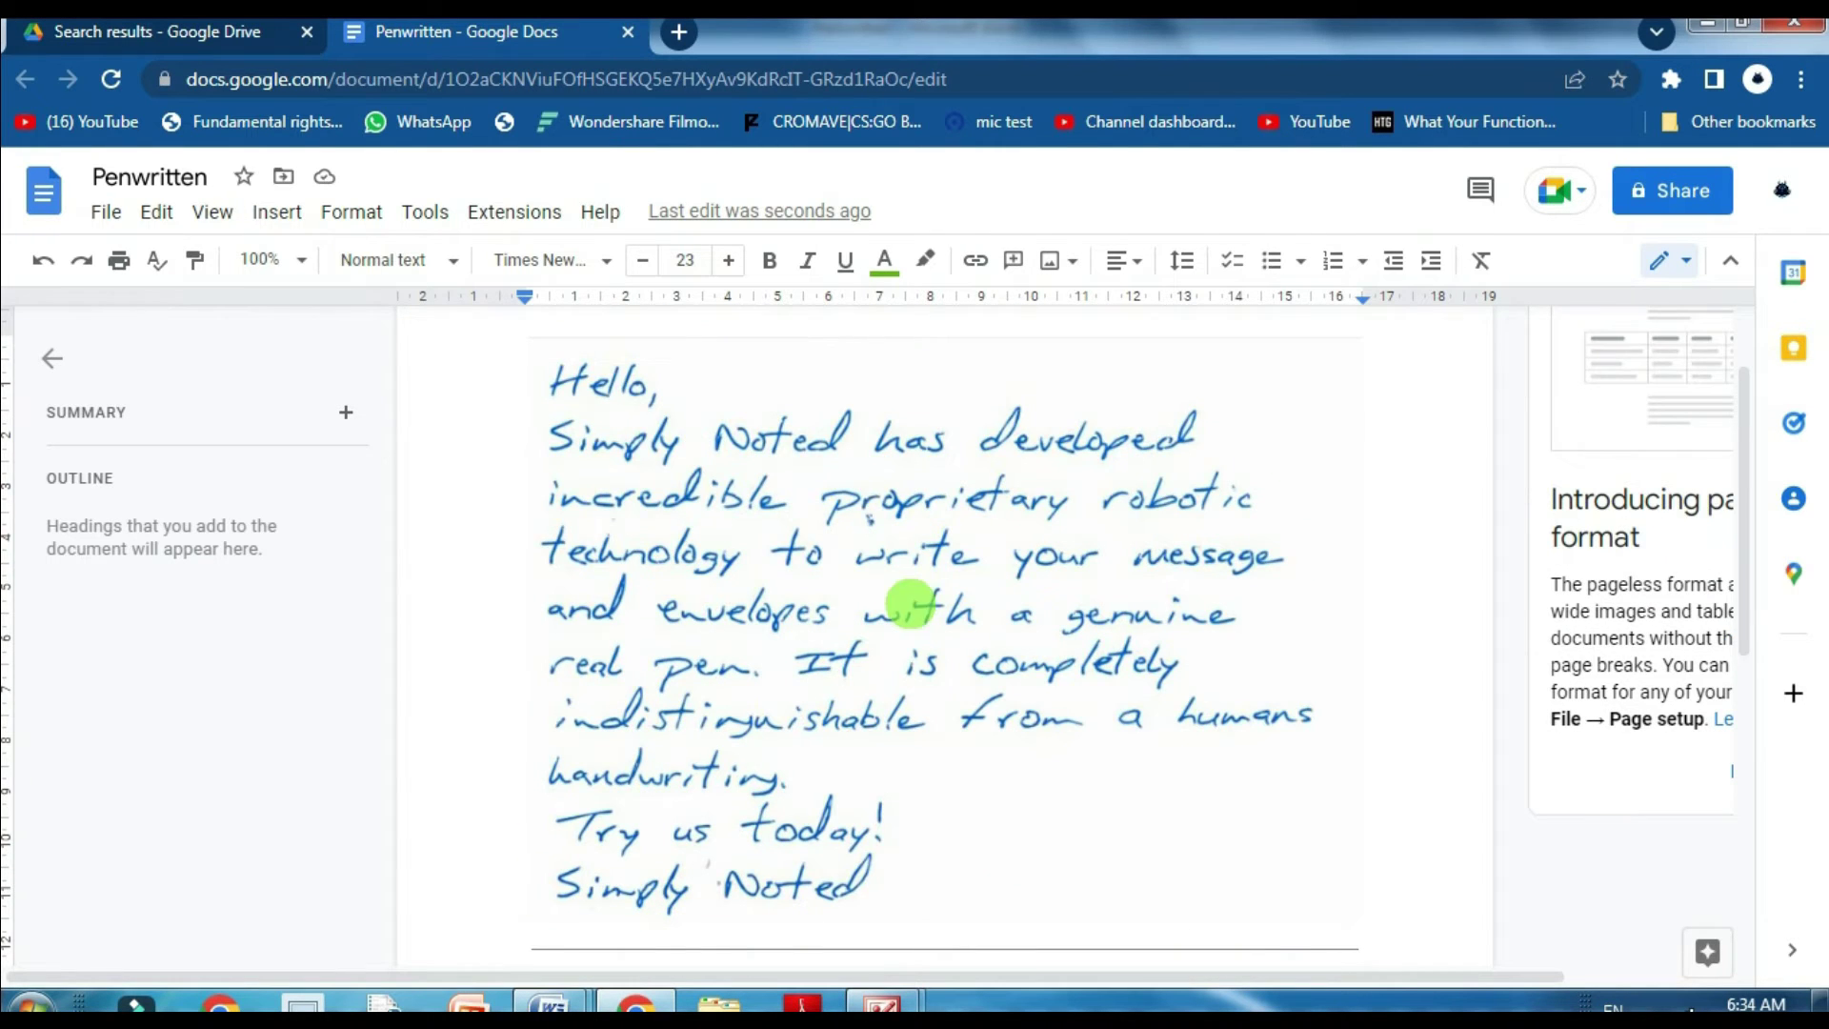
scroll(886, 629, "down", 3)
scroll(1058, 724, "up", 3)
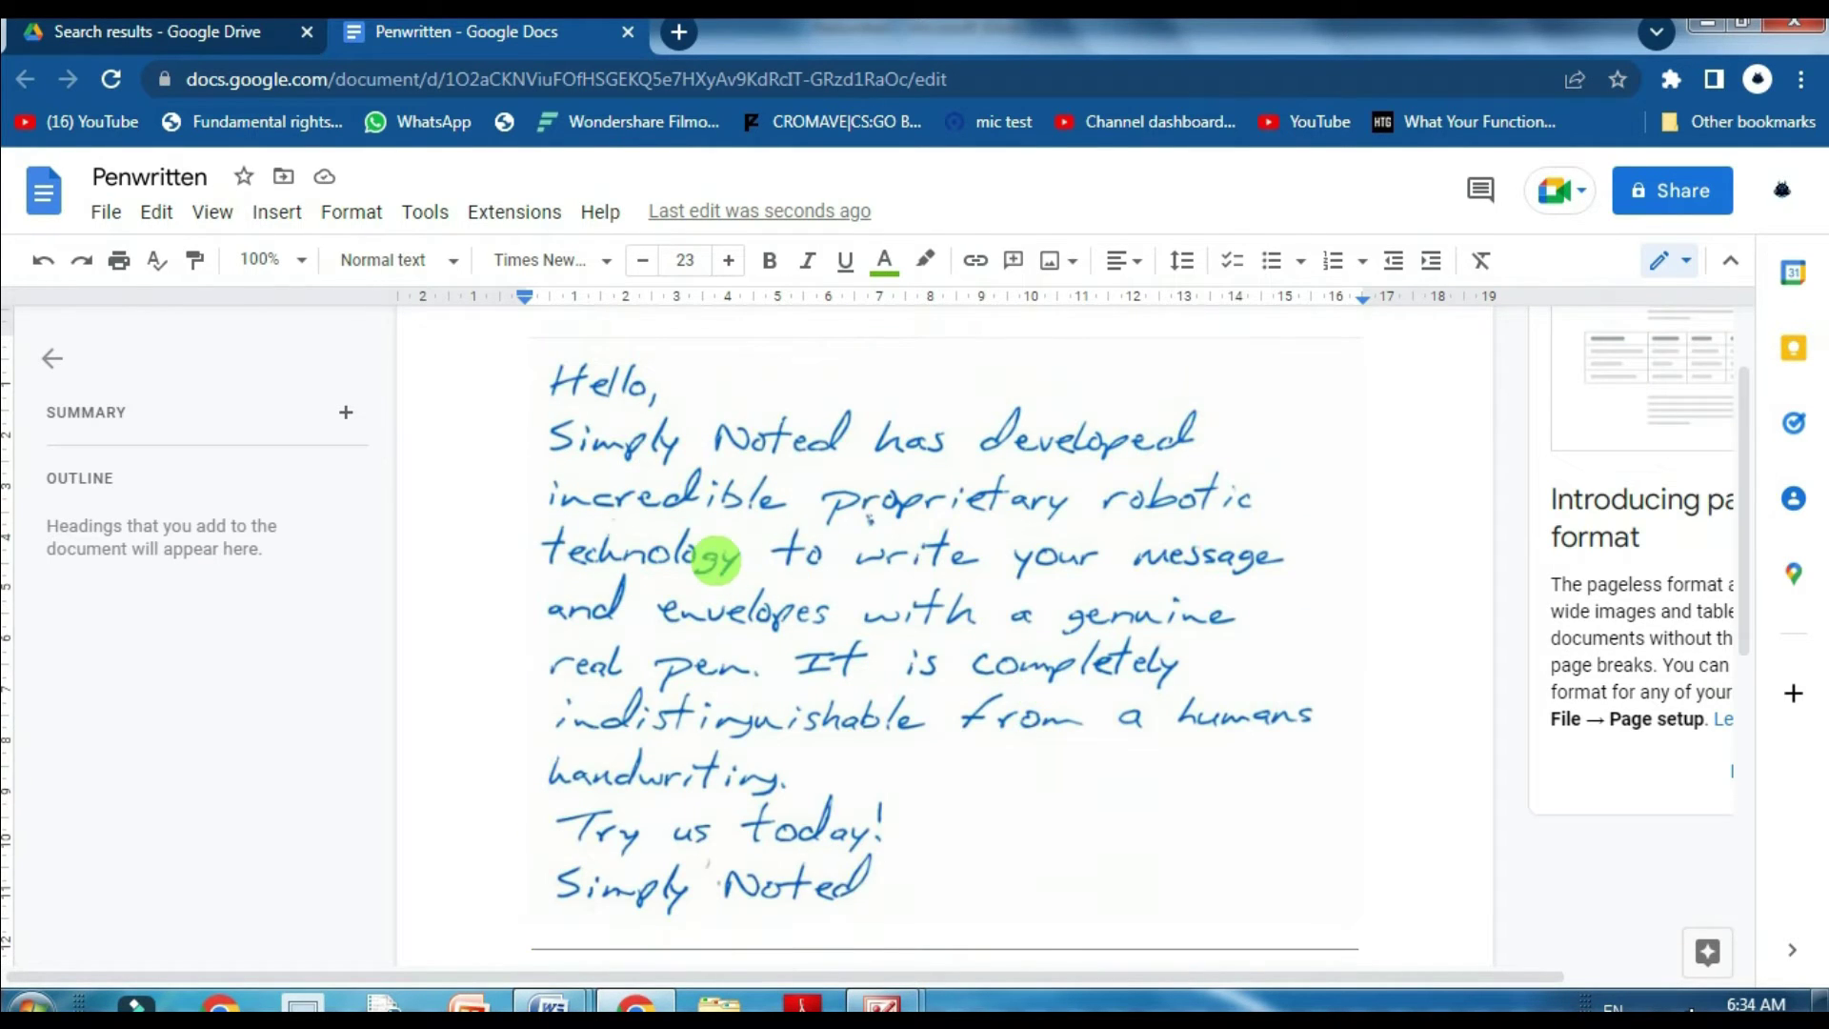
scroll(886, 629, "down", 3)
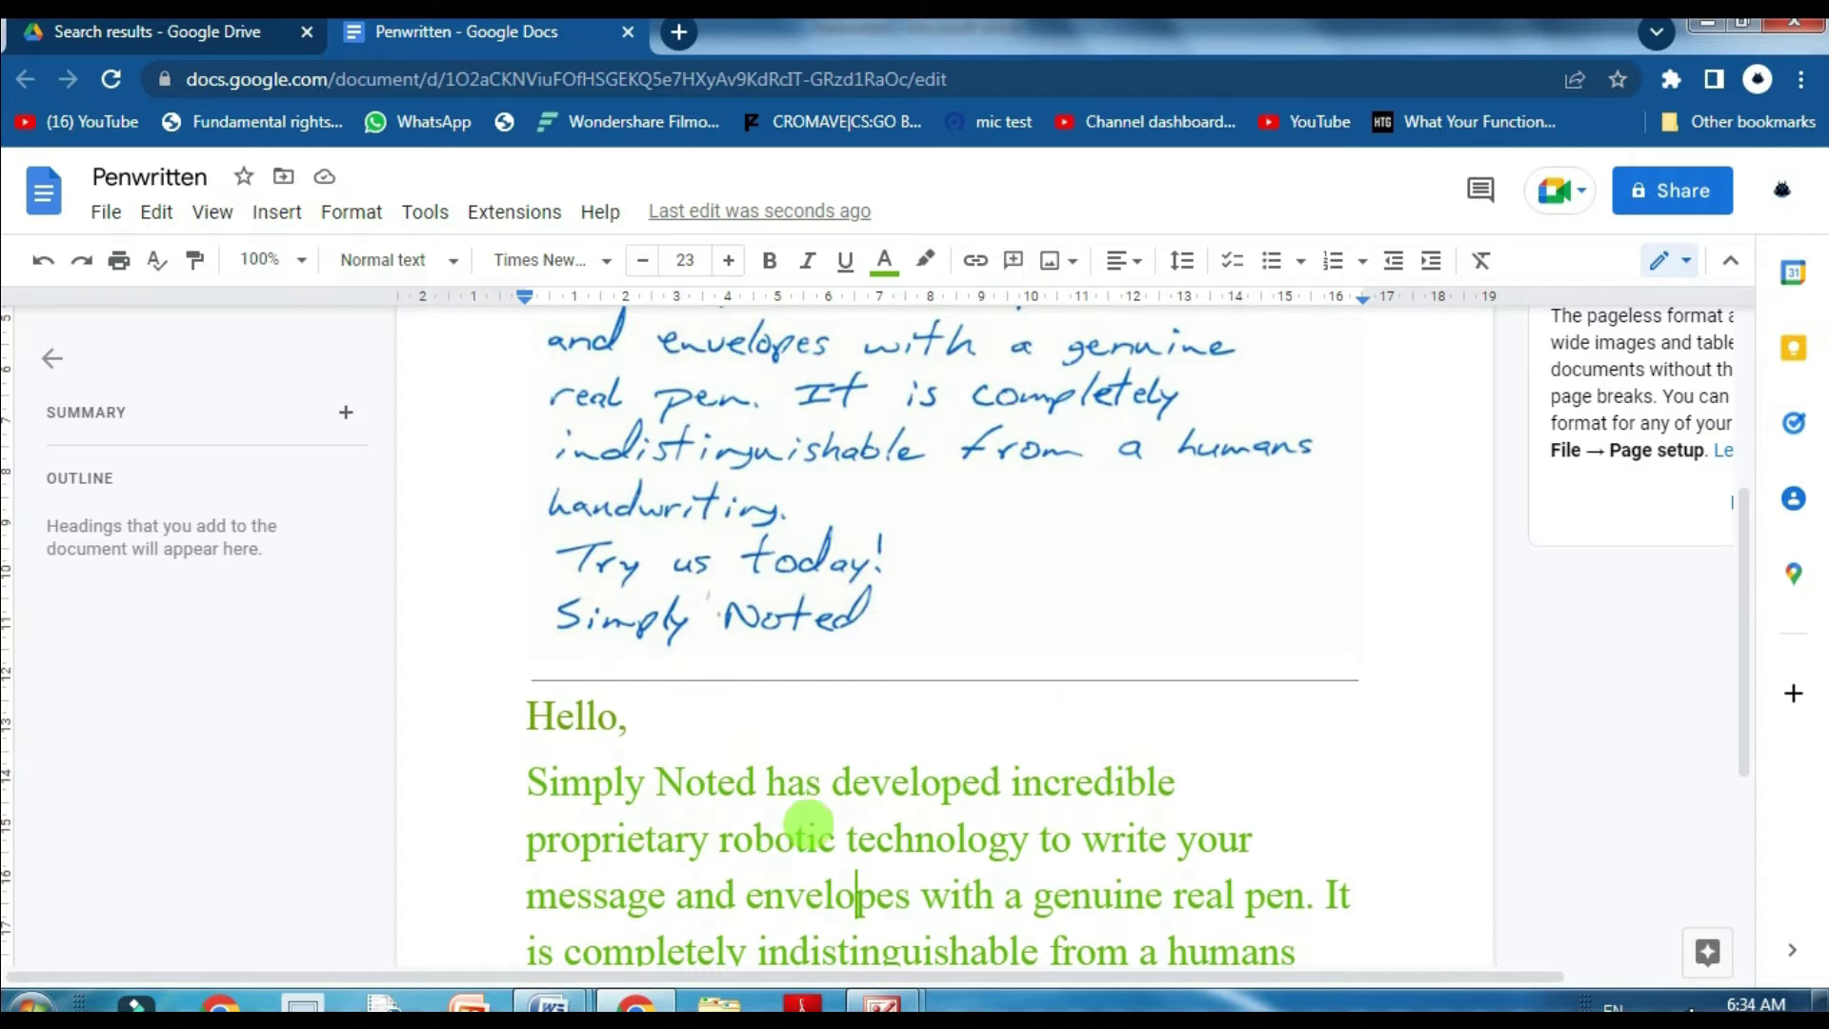
scroll(808, 821, "up", 5)
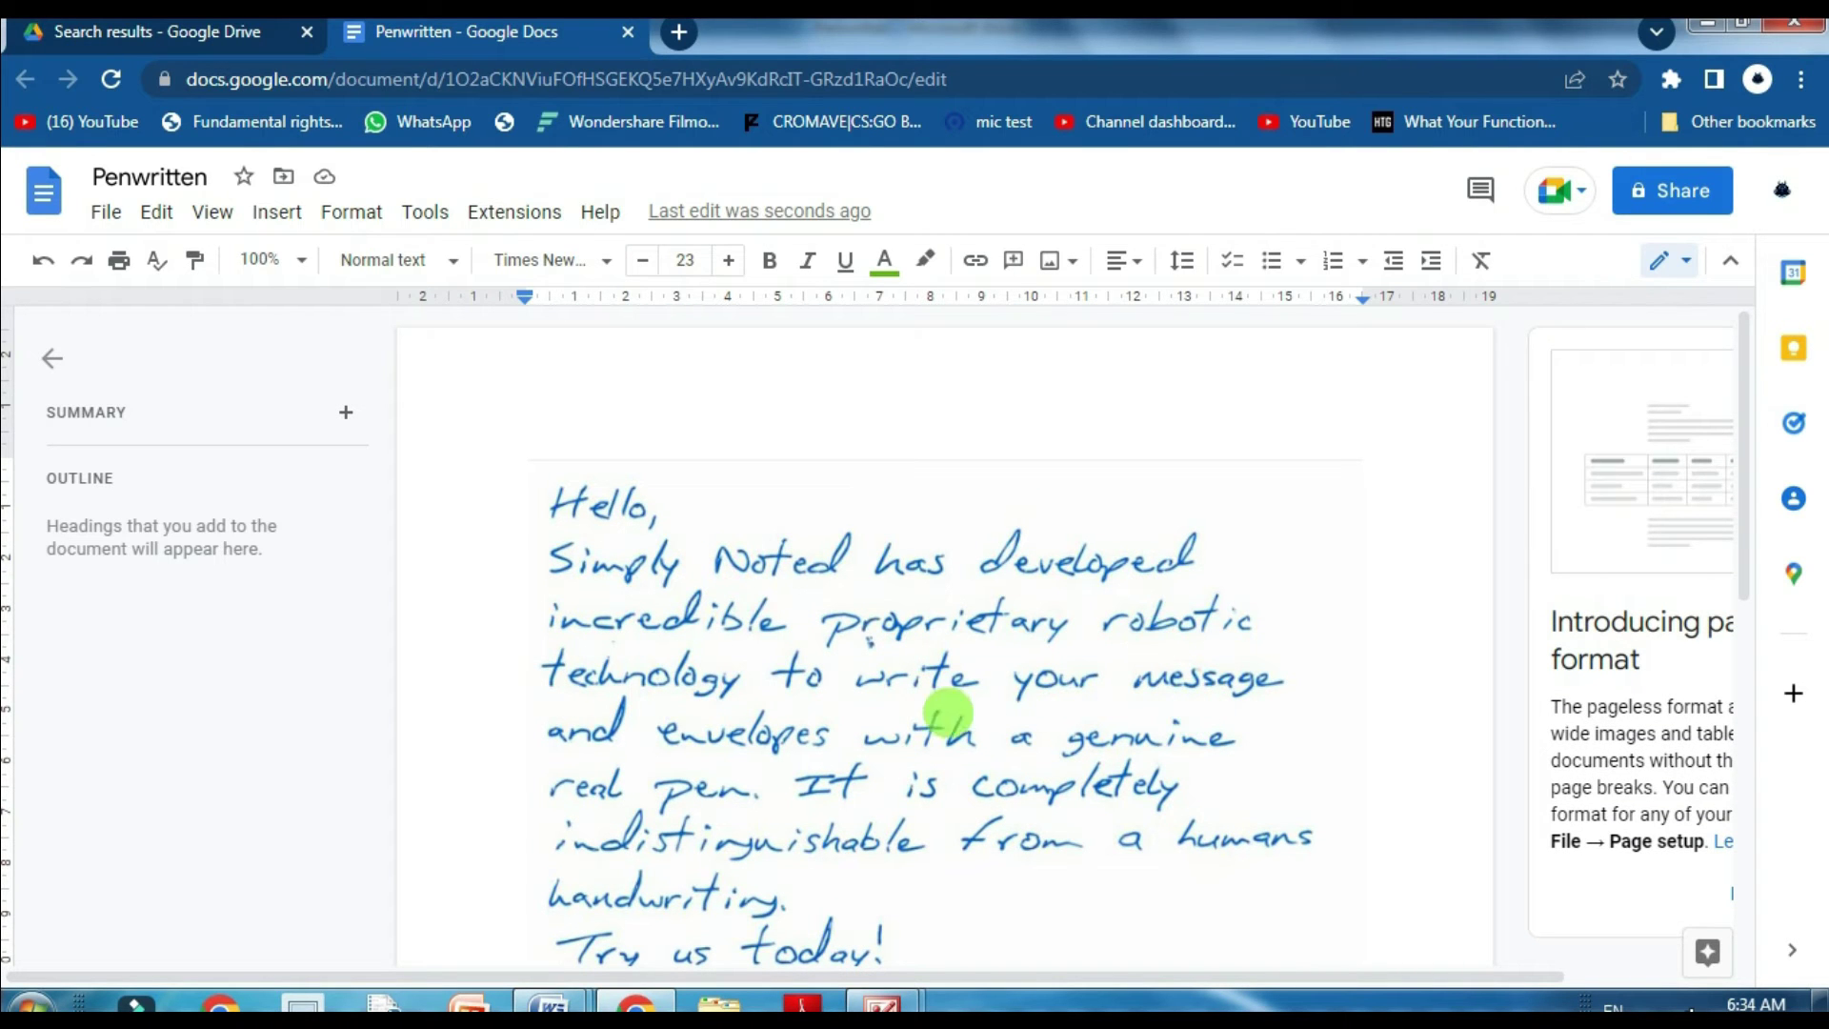
scroll(1072, 715, "down", 3)
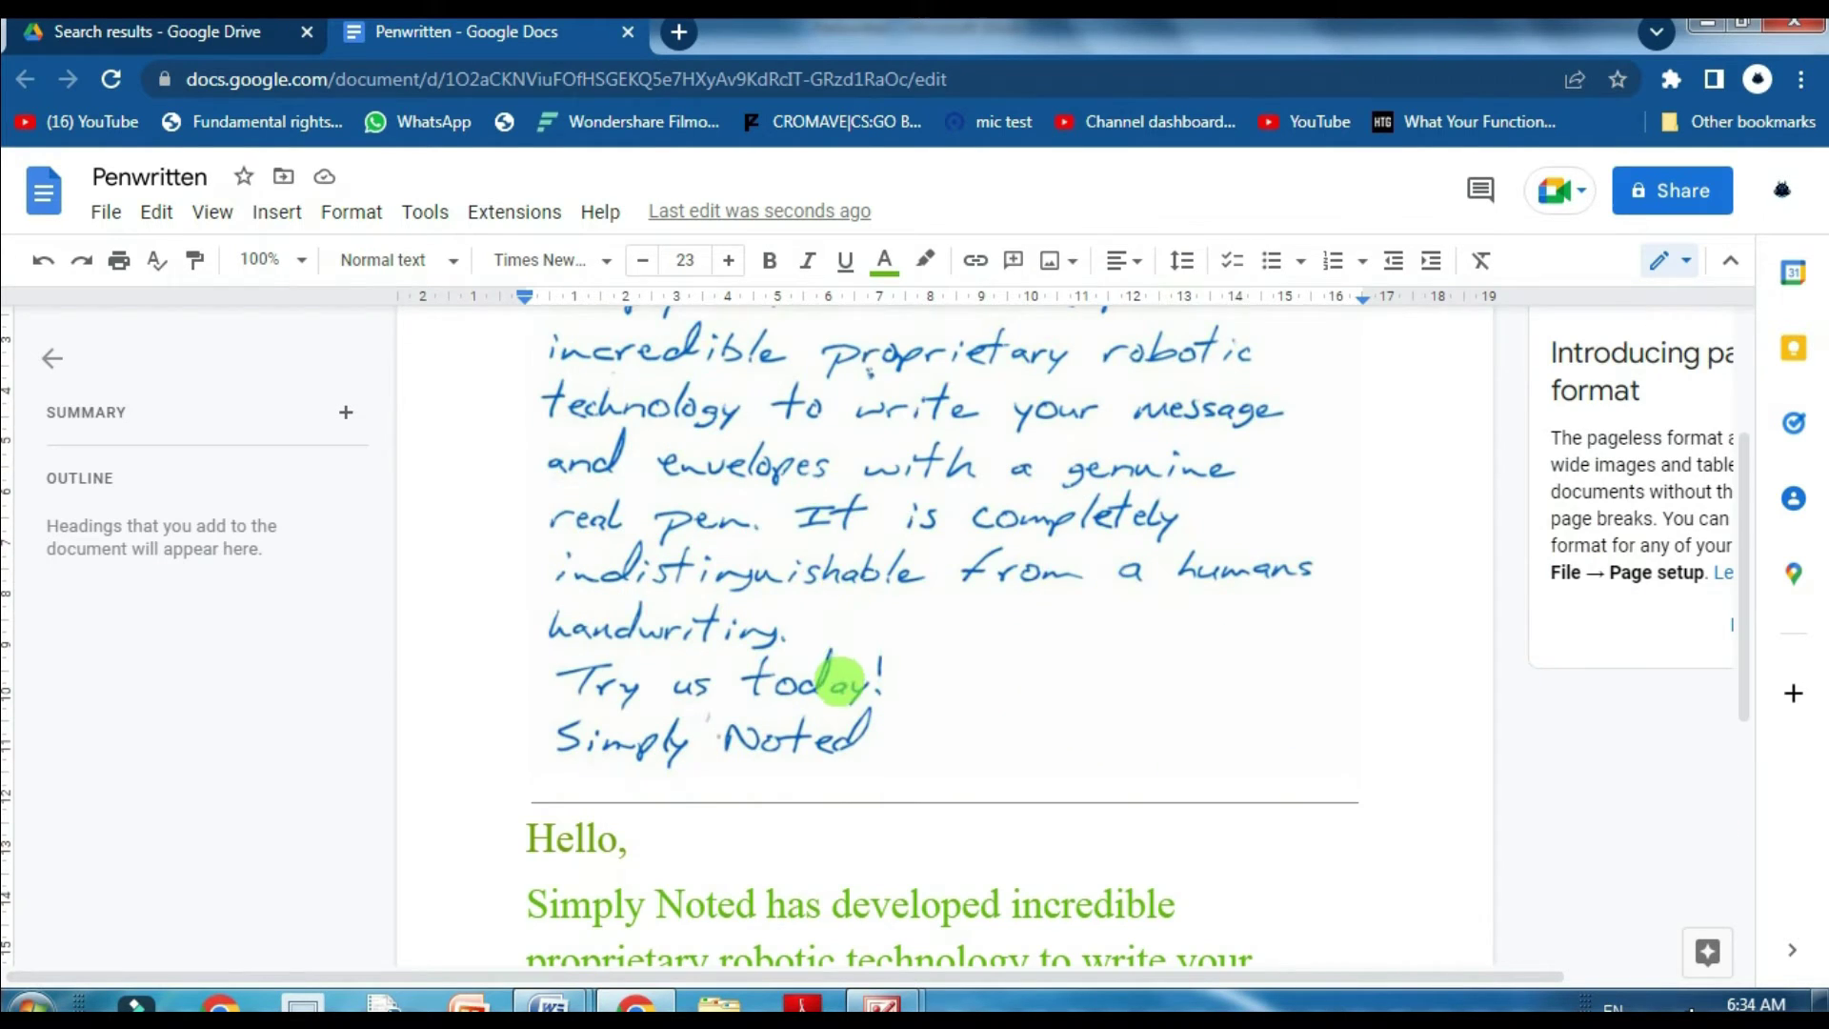
scroll(816, 787, "down", 3)
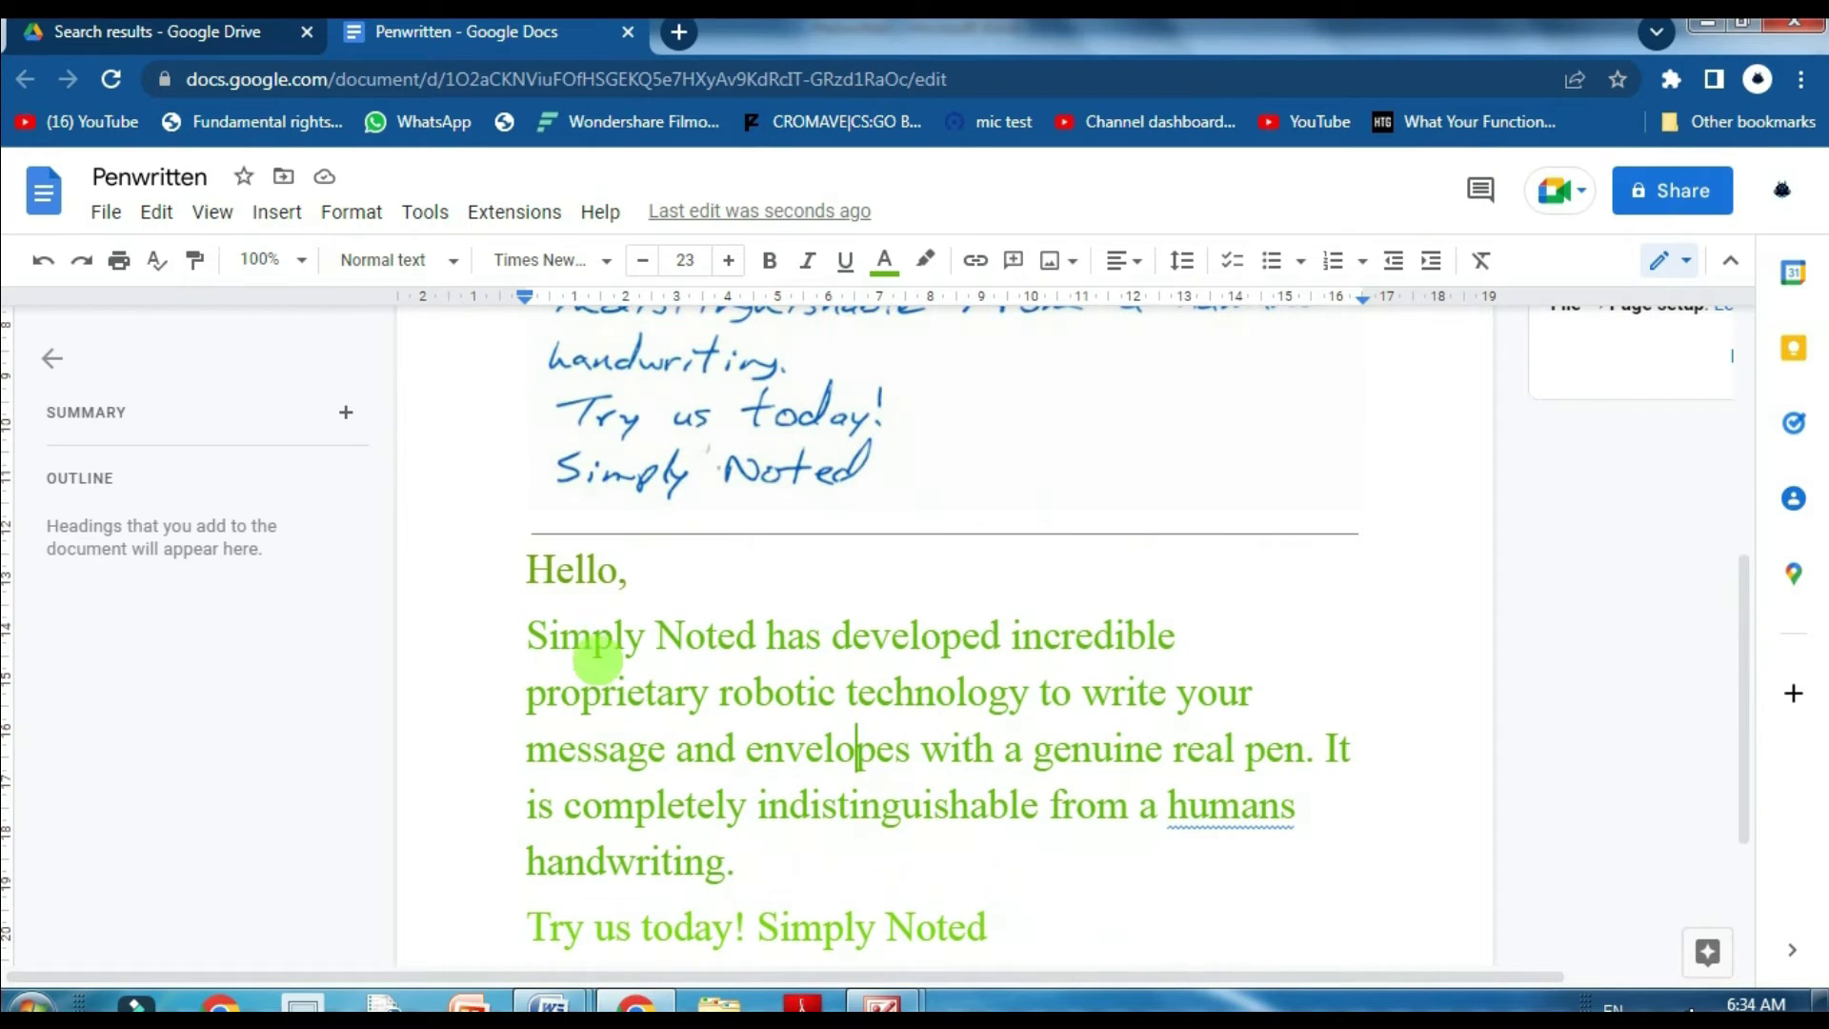
scroll(605, 662, "down", 5)
scroll(558, 453, "up", 4)
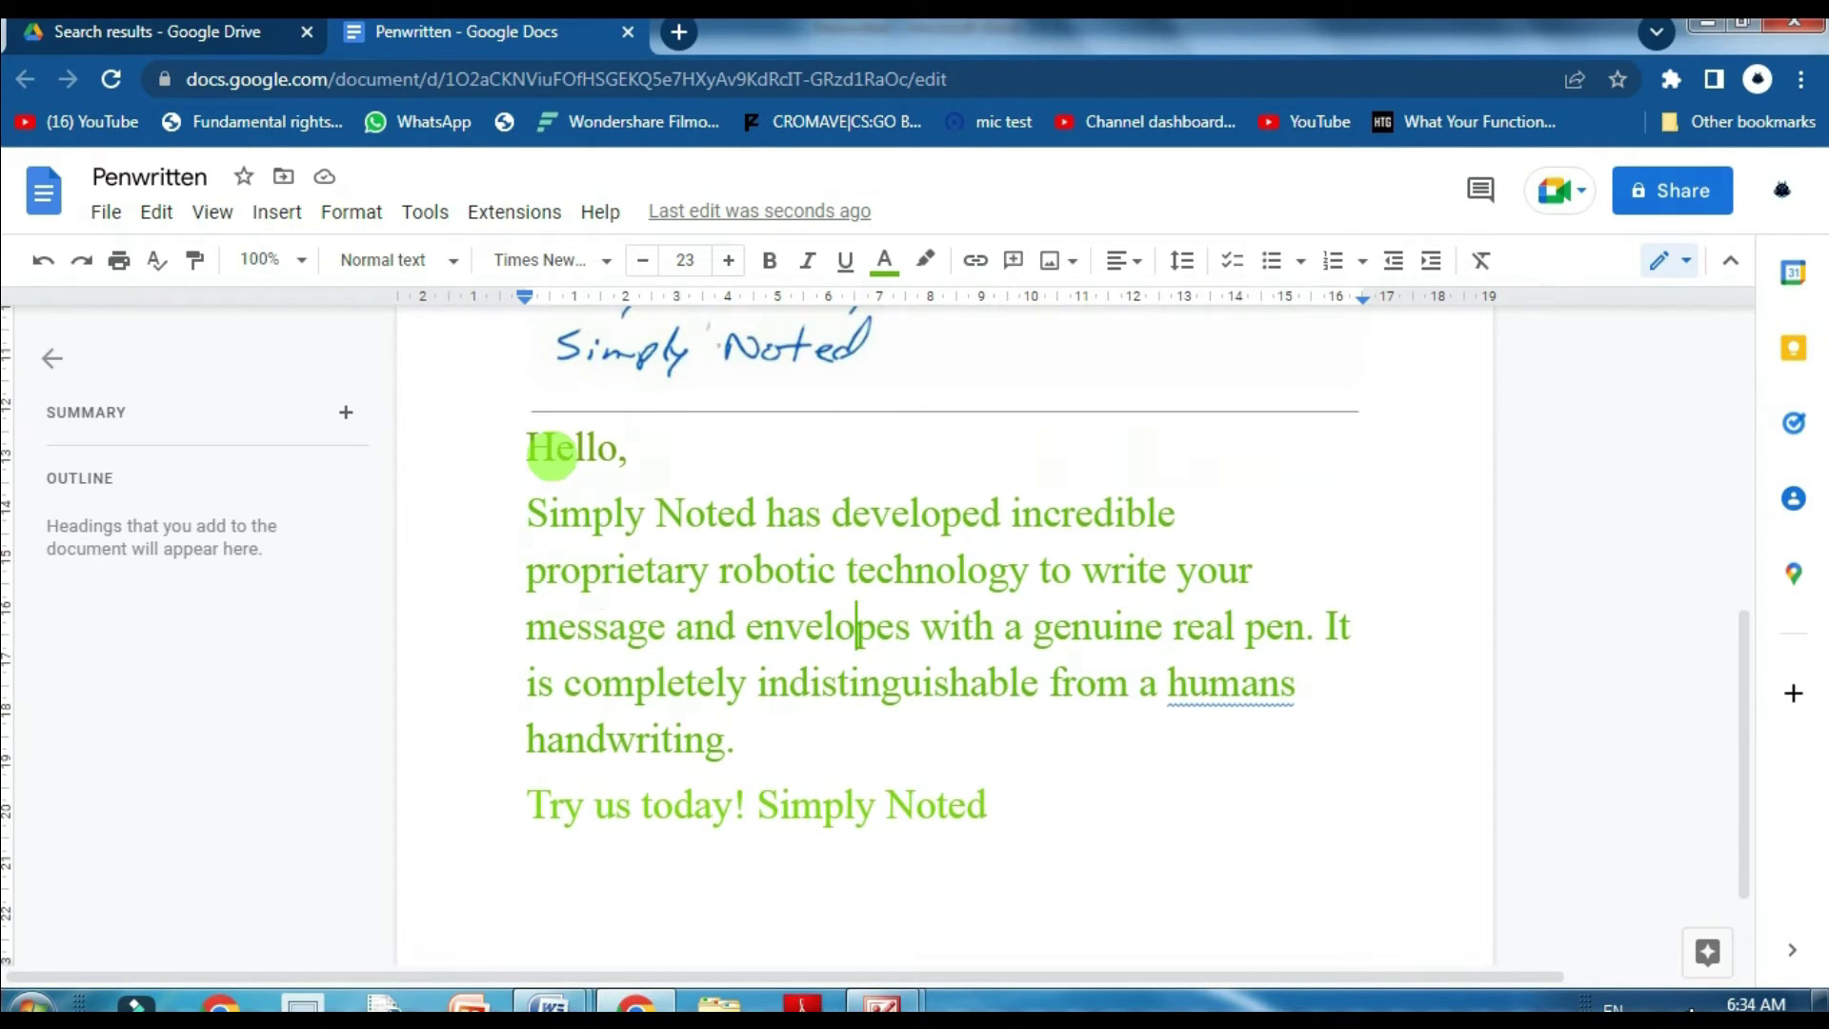
mouse_move(529, 447)
left_mouse_down()
mouse_move(1020, 701)
mouse_move(1053, 807)
left_mouse_up()
key("ctrl+c")
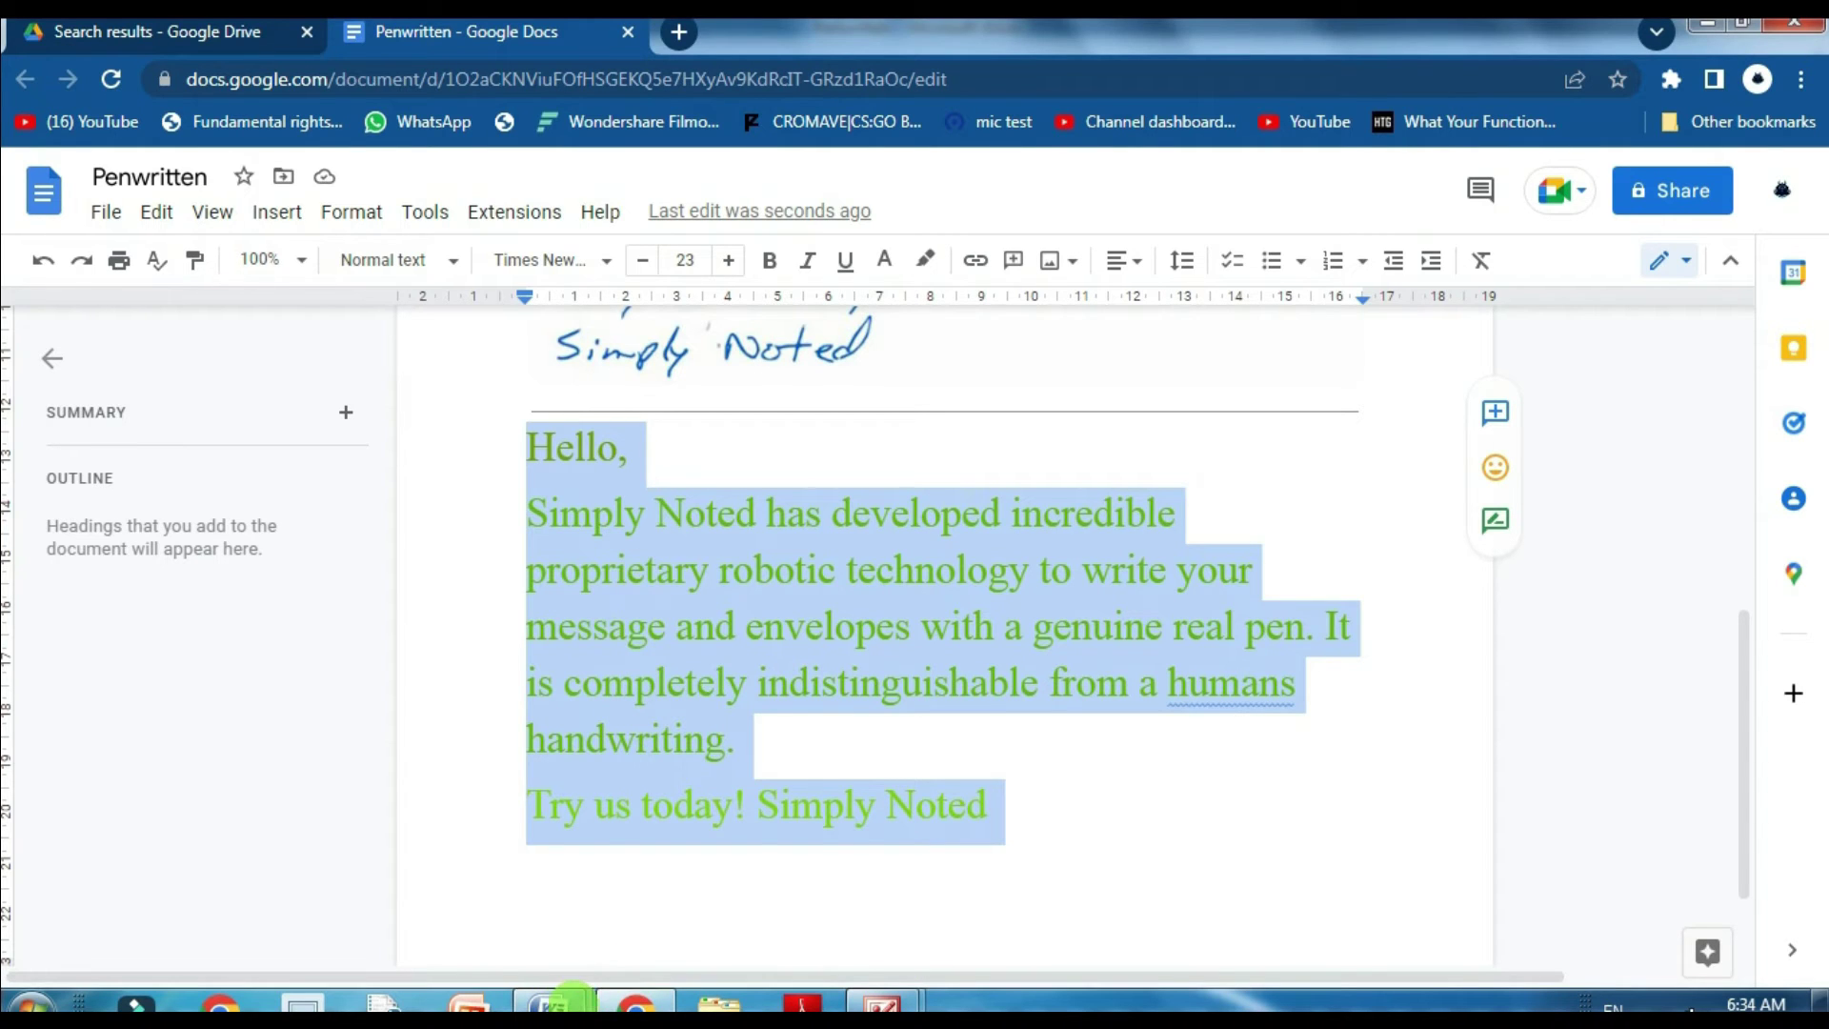
mouse_move(551, 1006)
left_click(410, 877)
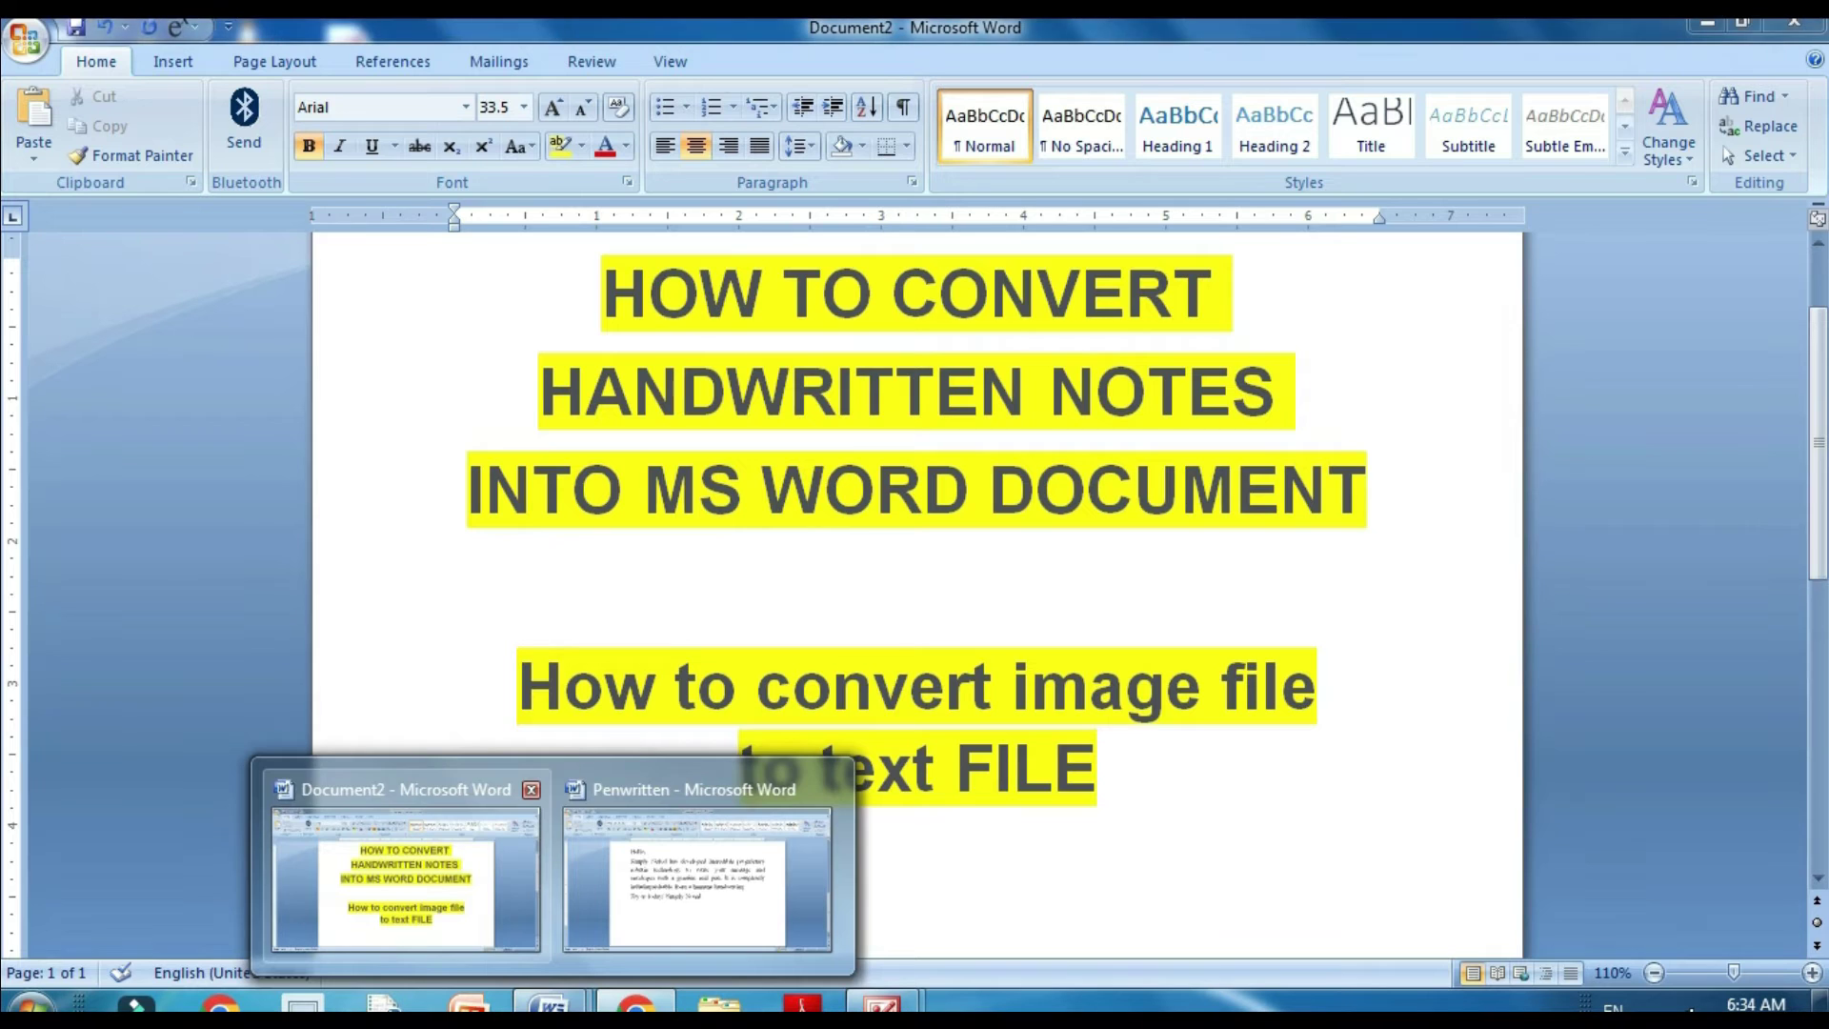
scroll(596, 661, "down", 3)
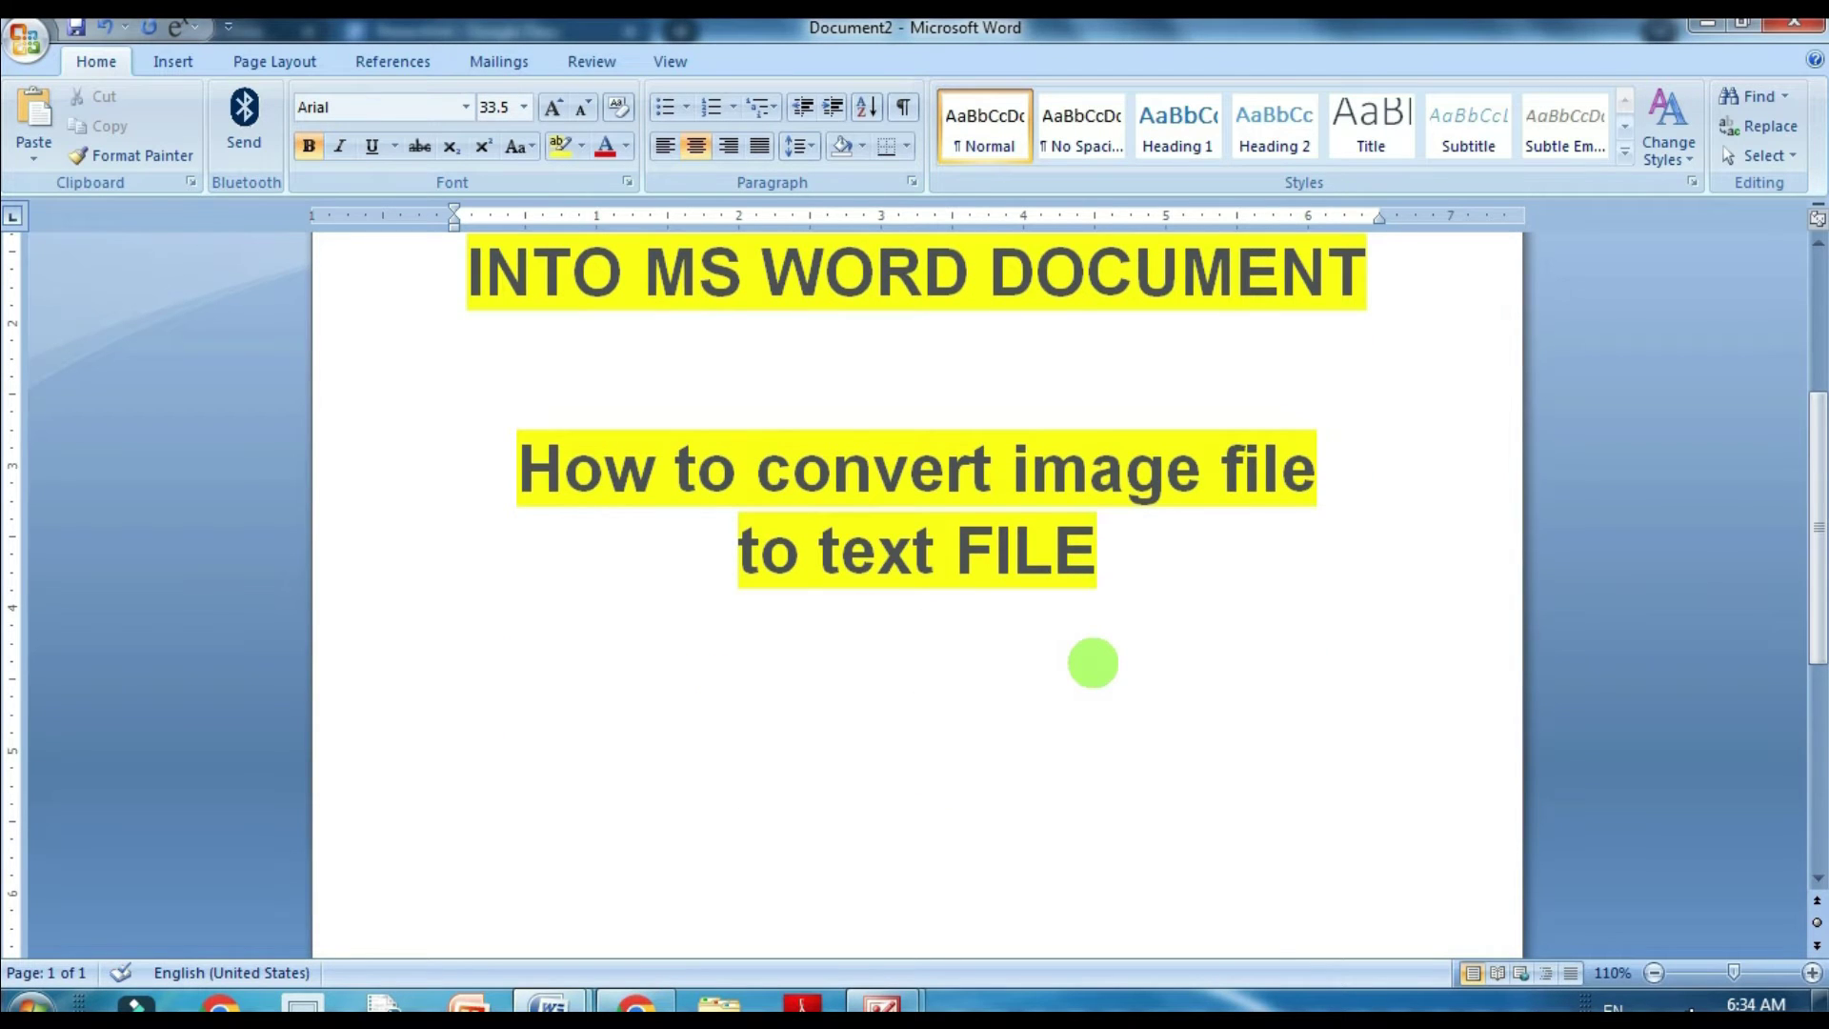
key("ctrl+v")
key("ctrl+z")
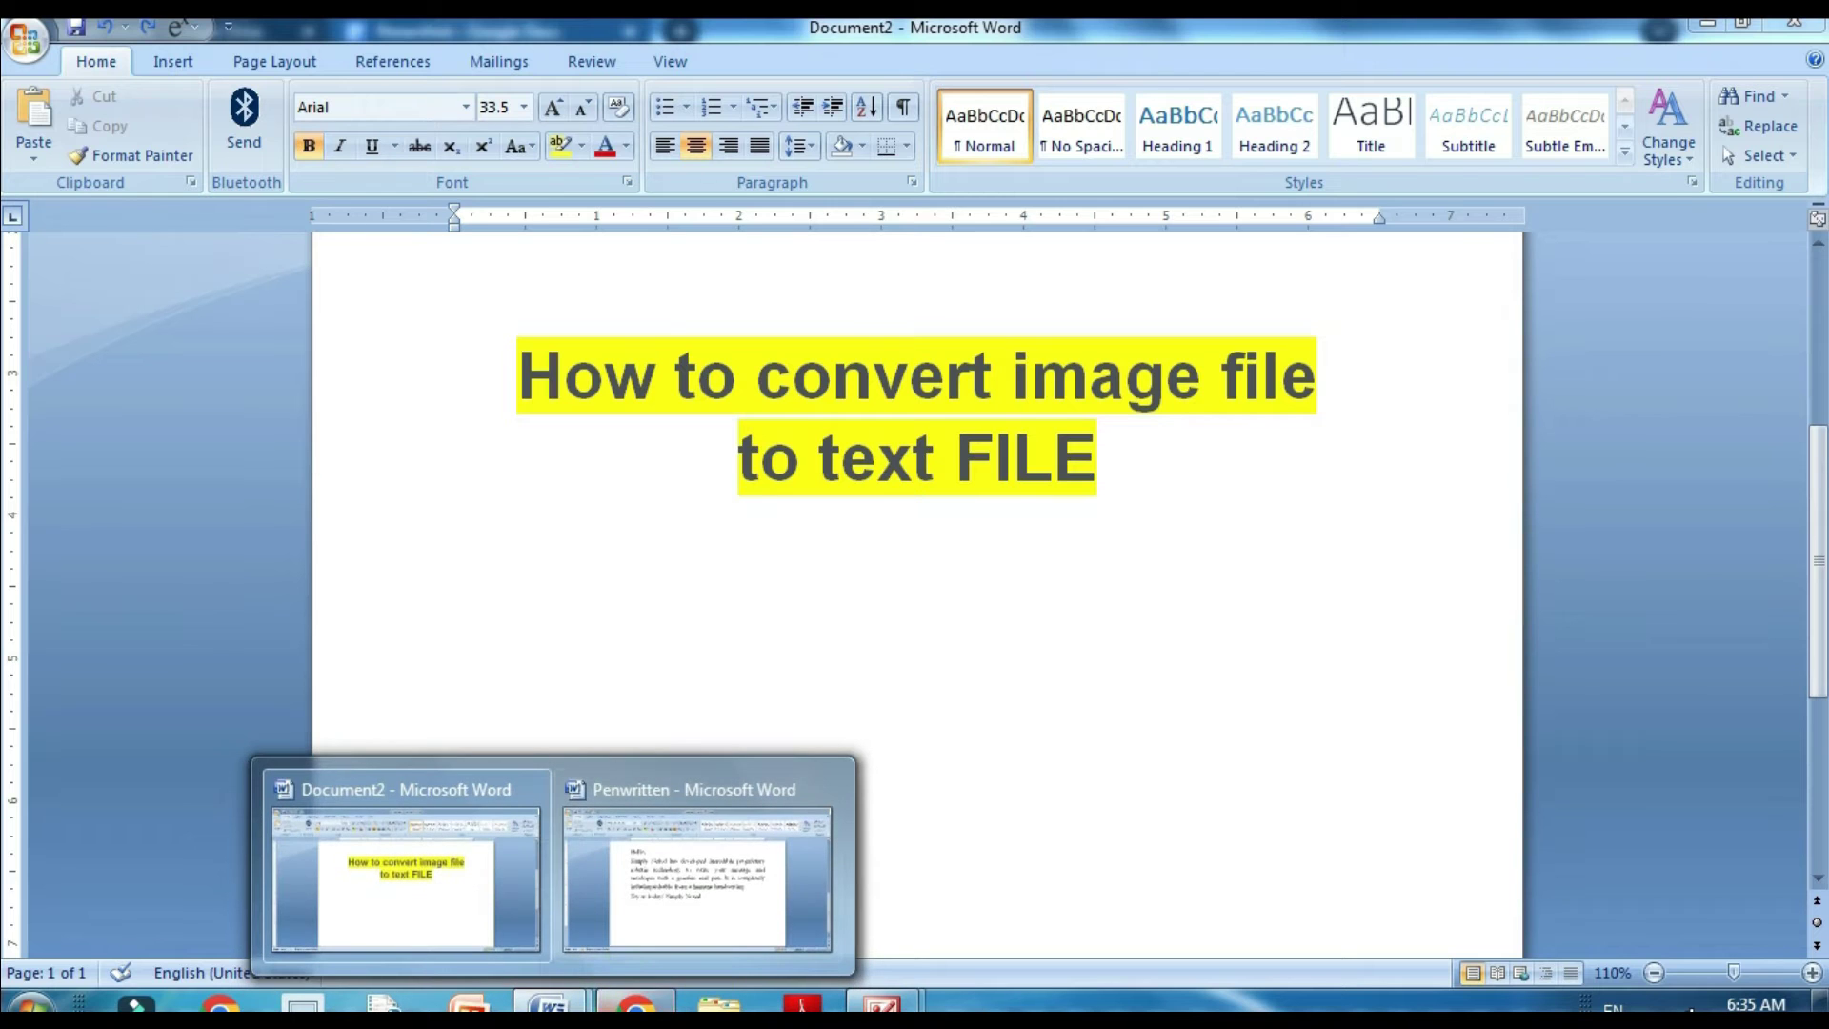
left_click(700, 872)
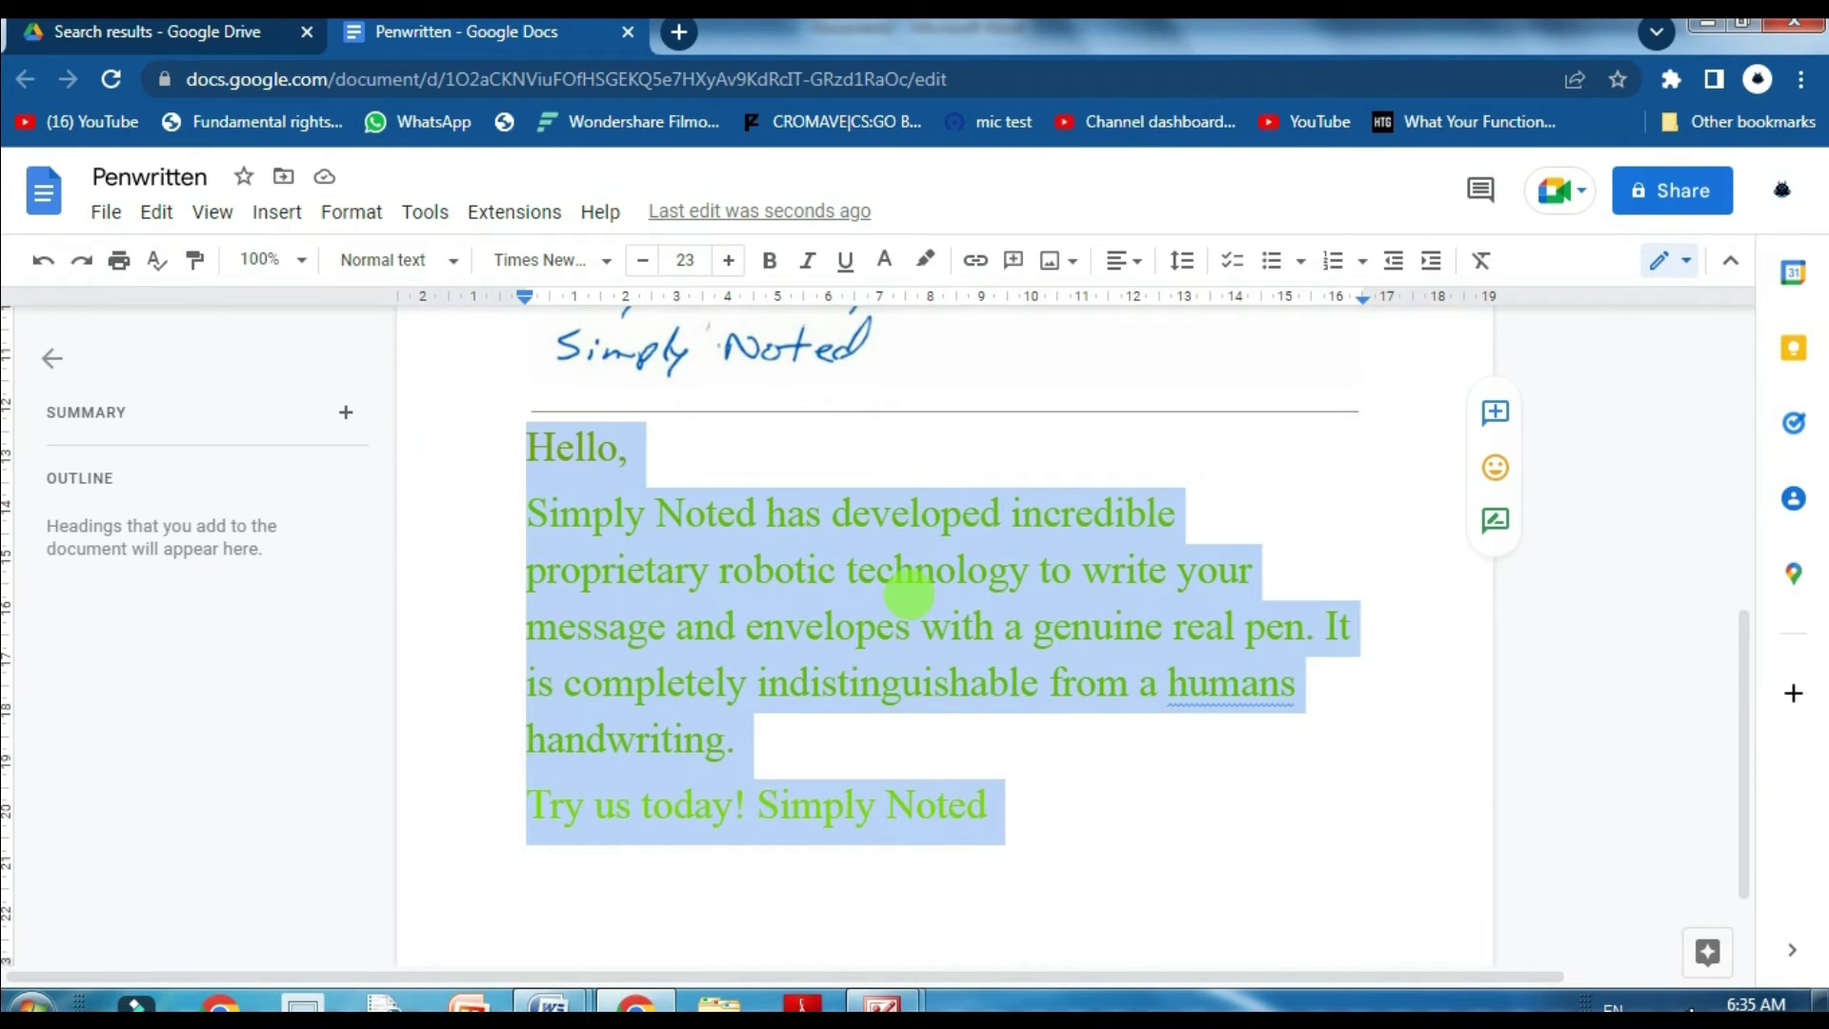
- Delete the handwritten image from the top of the document
left_click(916, 583)
scroll(915, 594, "up", 2)
scroll(877, 571, "up", 5)
left_click(829, 625)
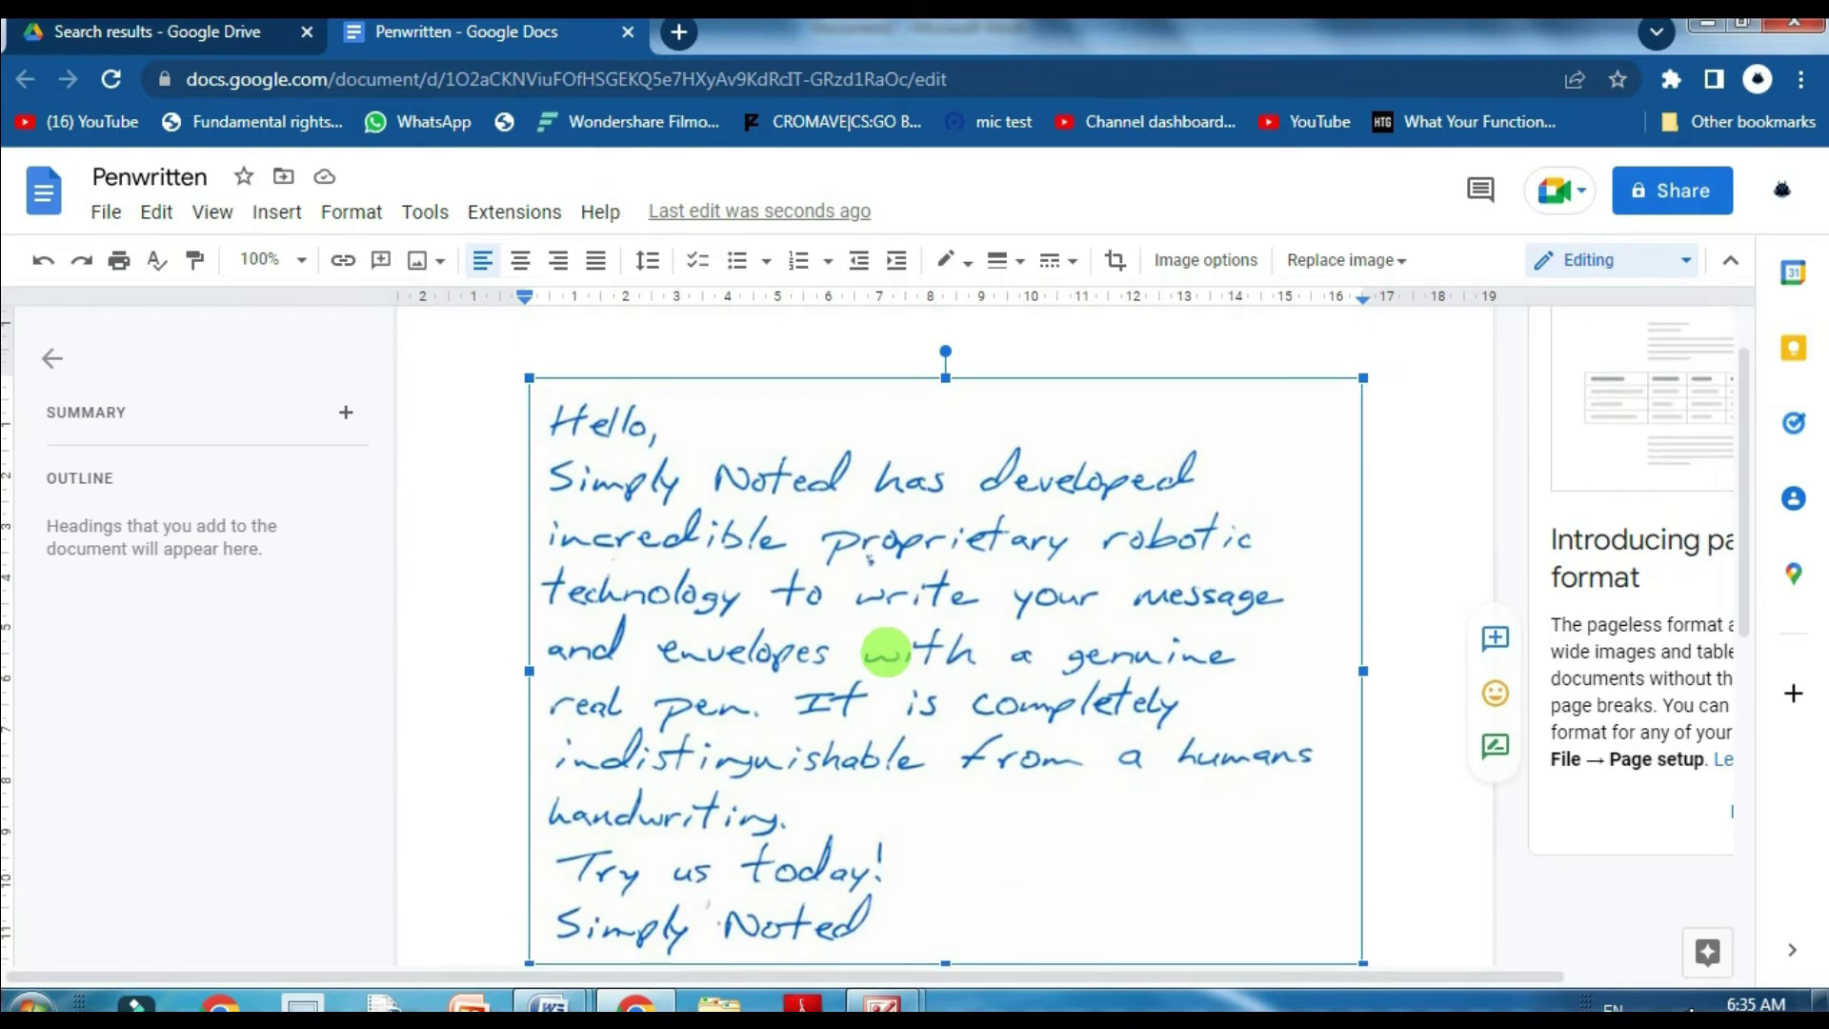
scroll(867, 600, "down", 6)
scroll(1054, 474, "up", 4)
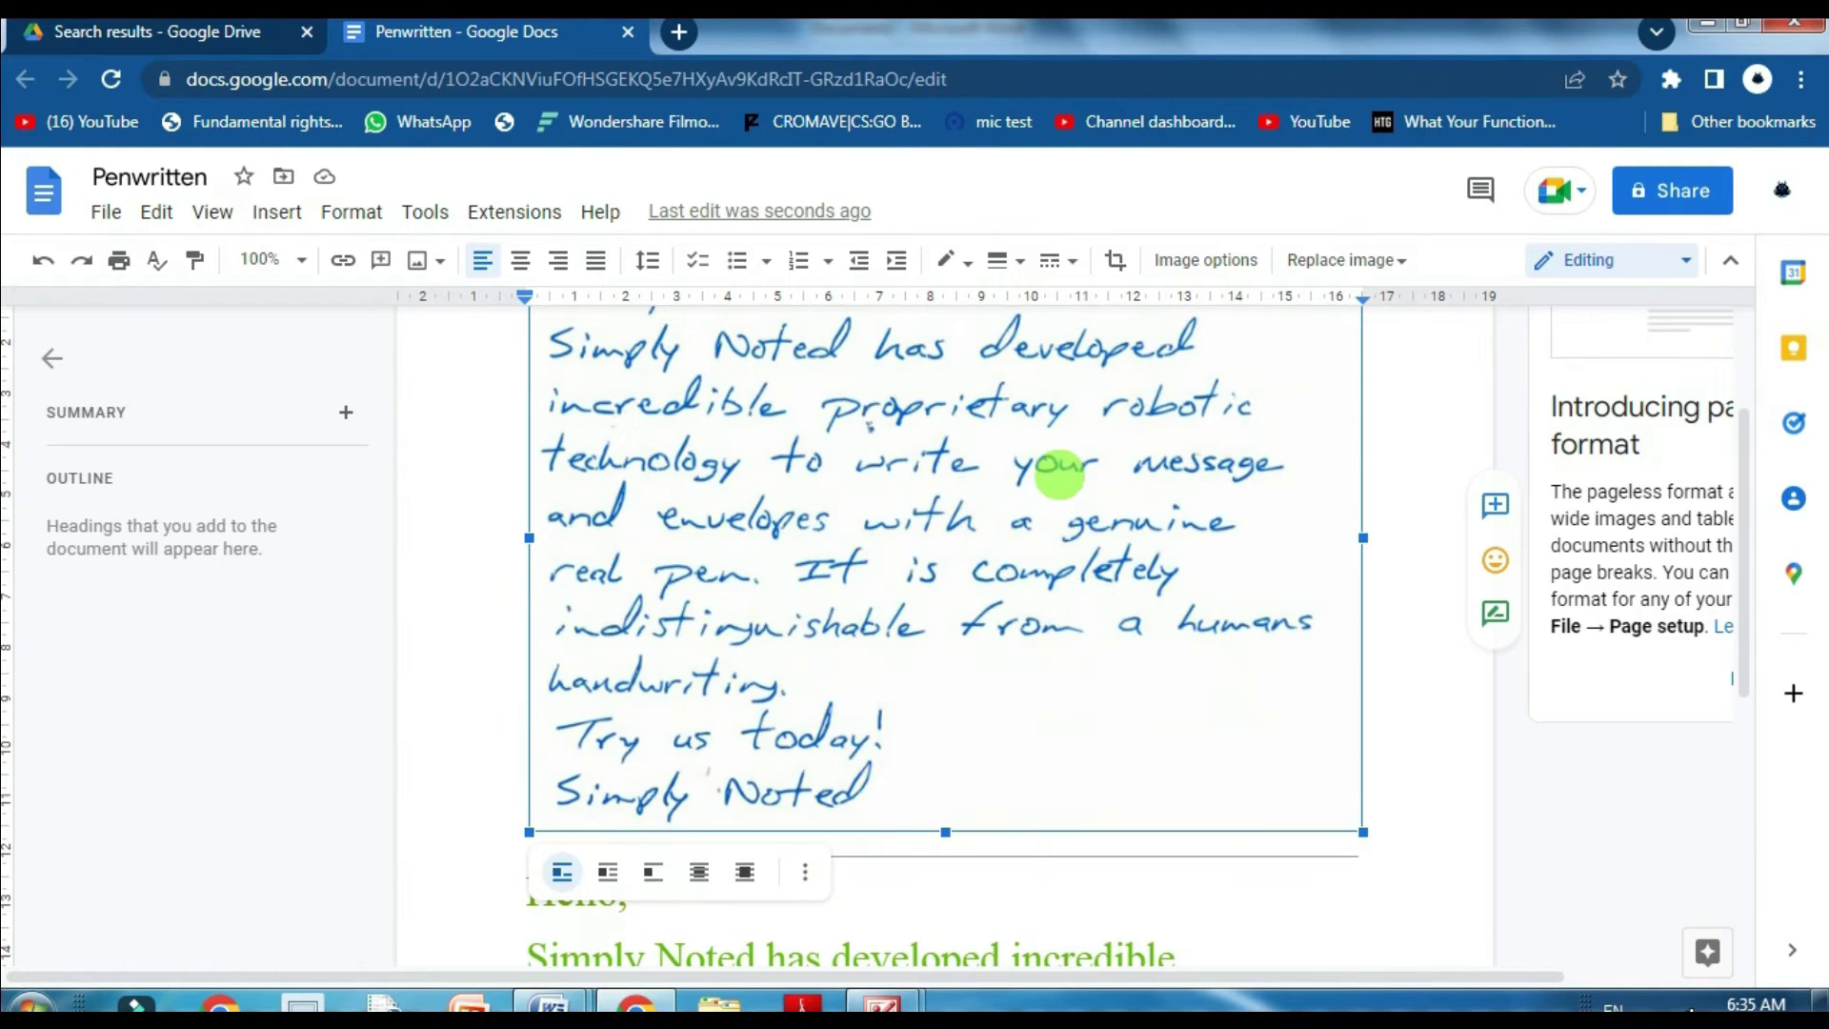
scroll(1093, 822, "up", 1)
scroll(1092, 821, "down", 5)
left_click(837, 604)
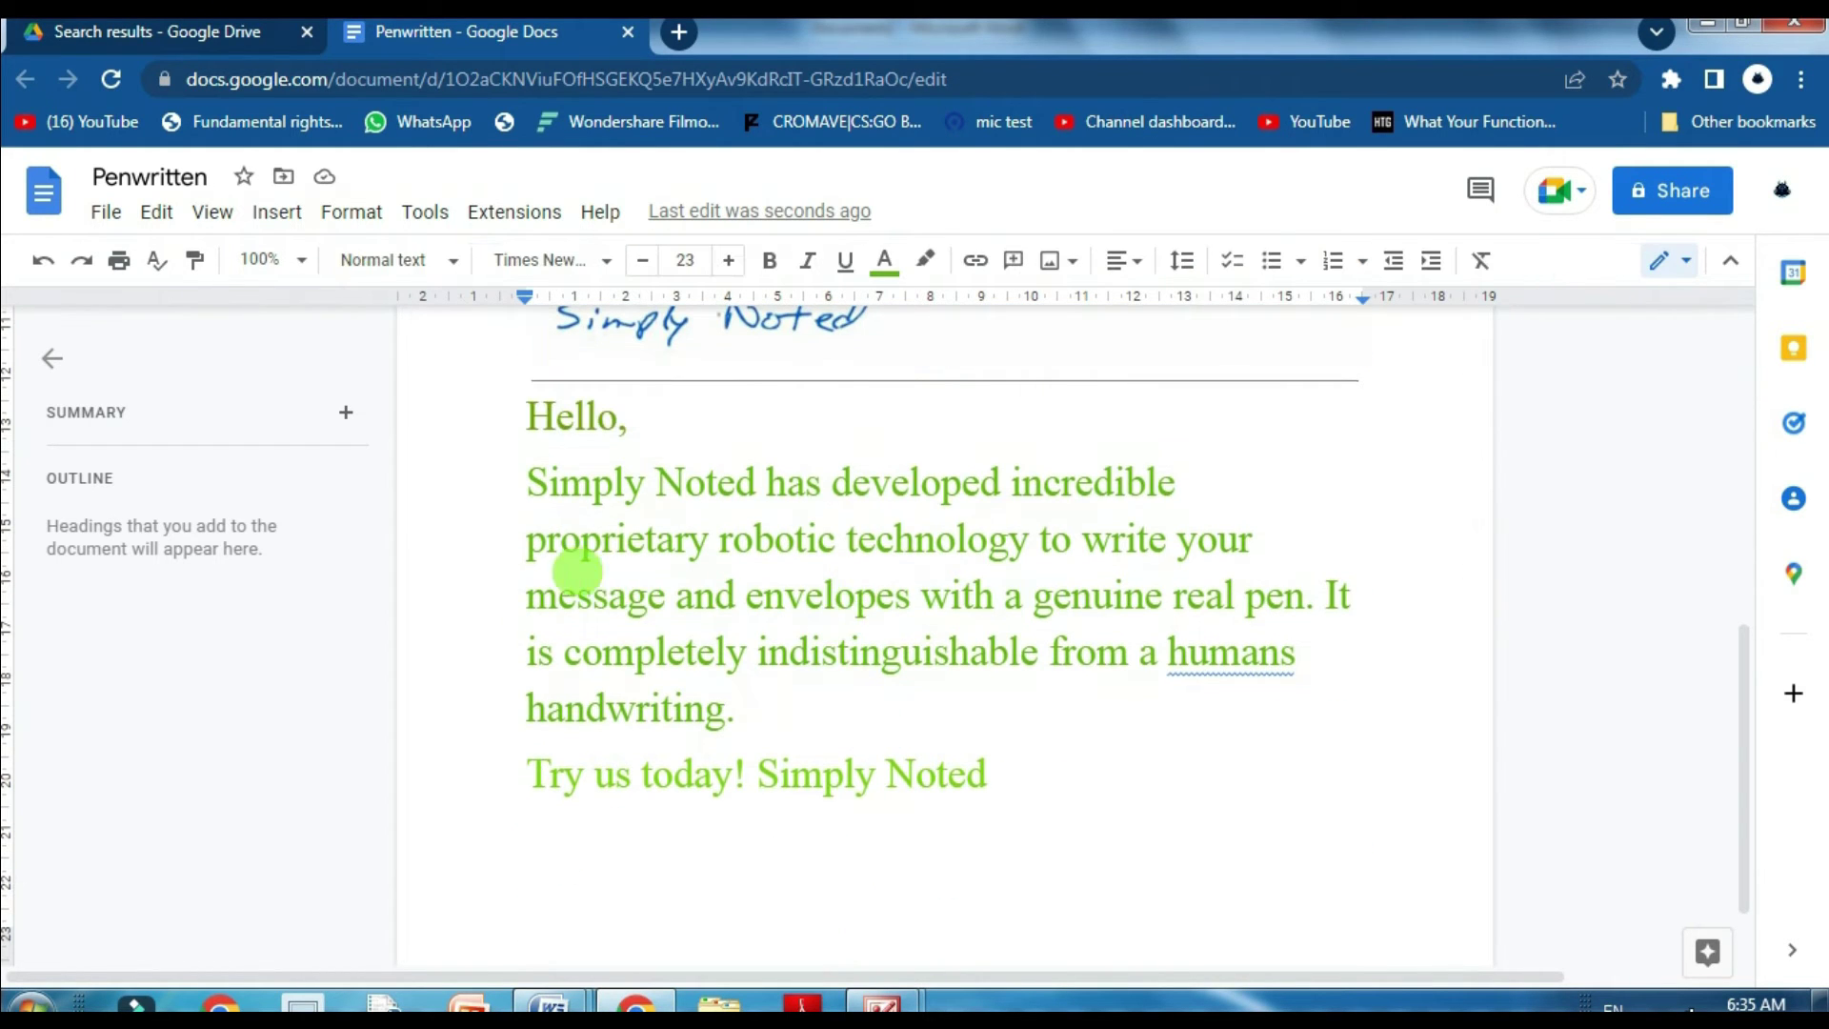
left_click_drag(530, 415, 1036, 759)
scroll(1048, 762, "up", 1)
scroll(870, 600, "up", 4)
left_click(864, 591)
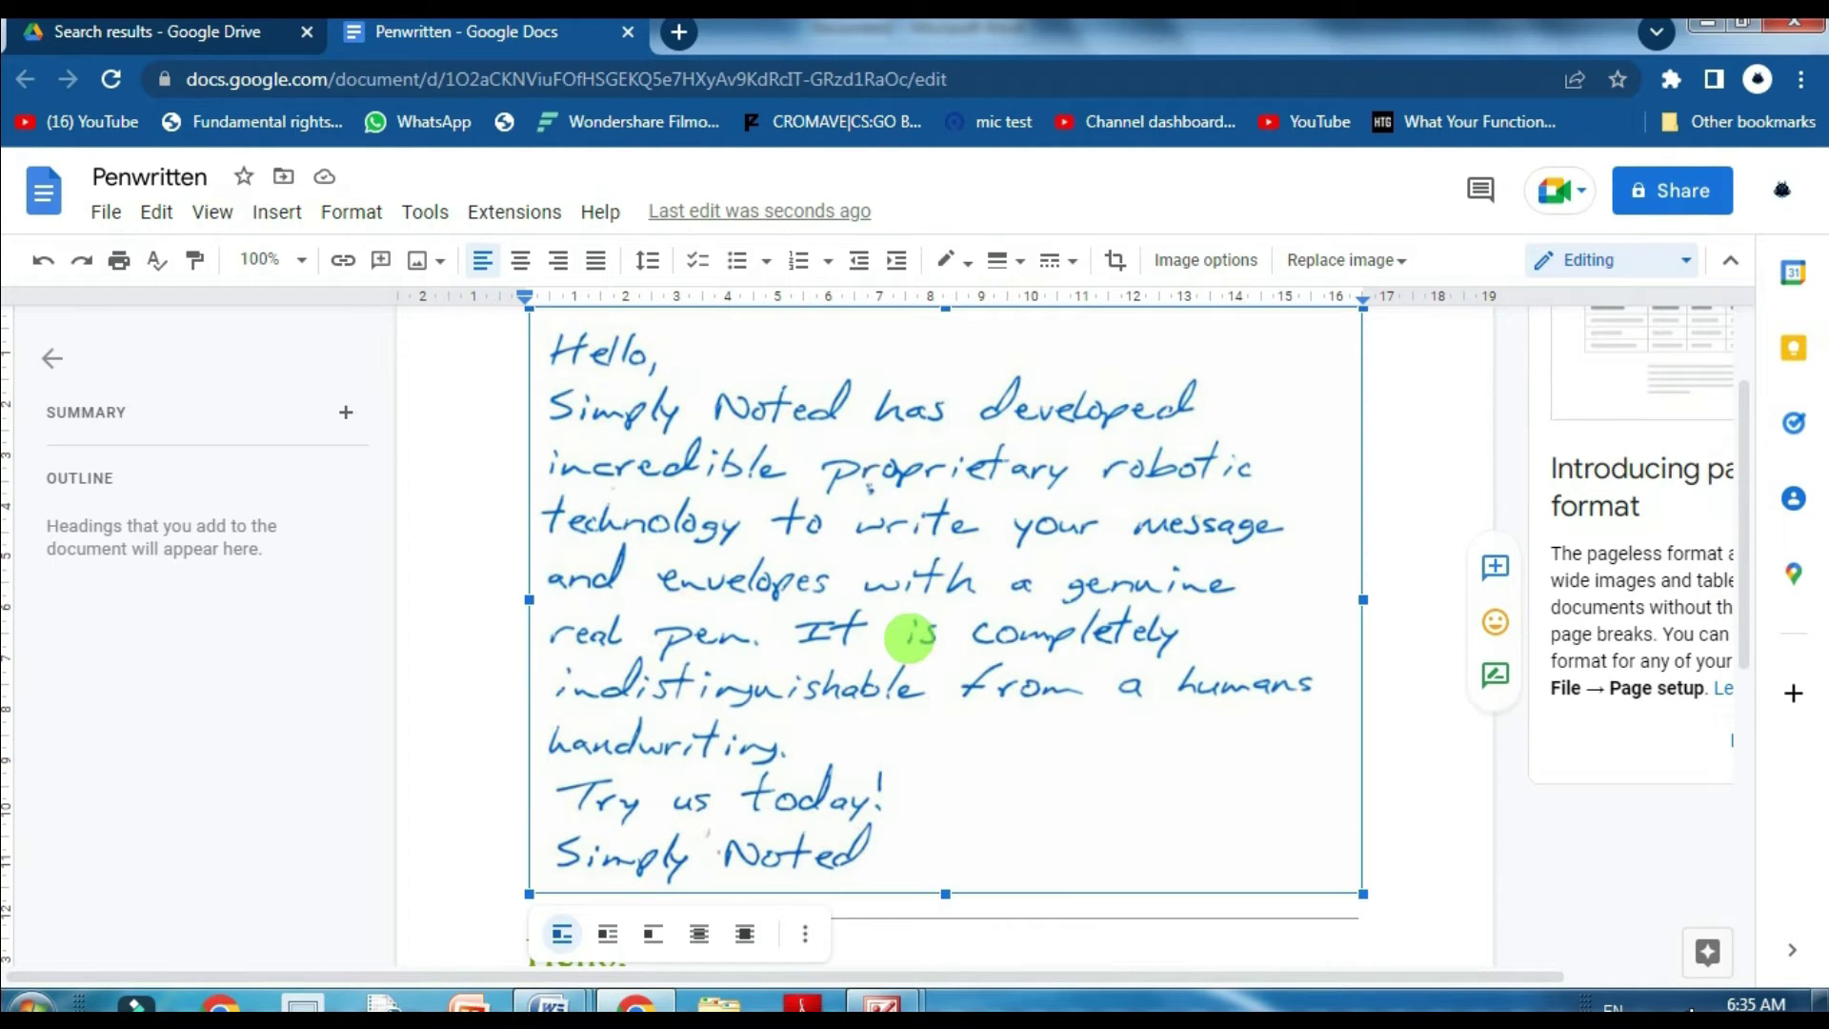
key("Delete")
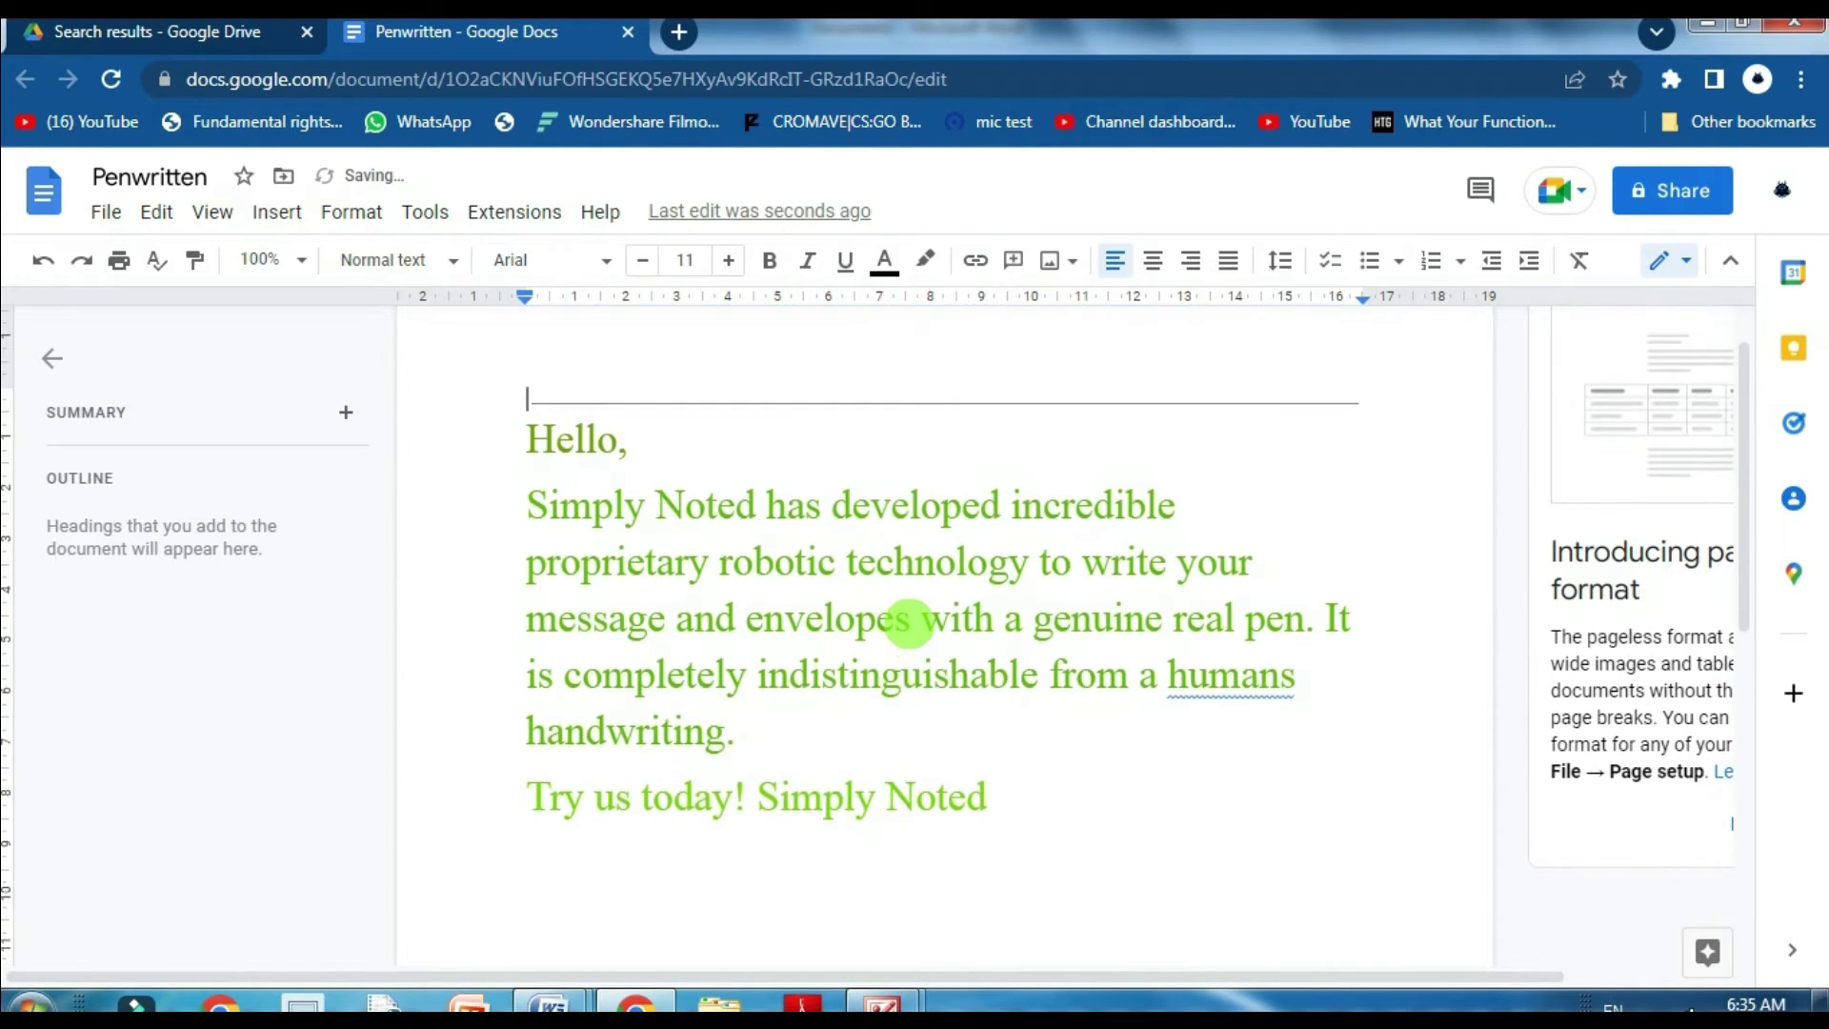
- Delete the horizontal line above 'Hello,'
left_click_drag(543, 403, 1277, 397)
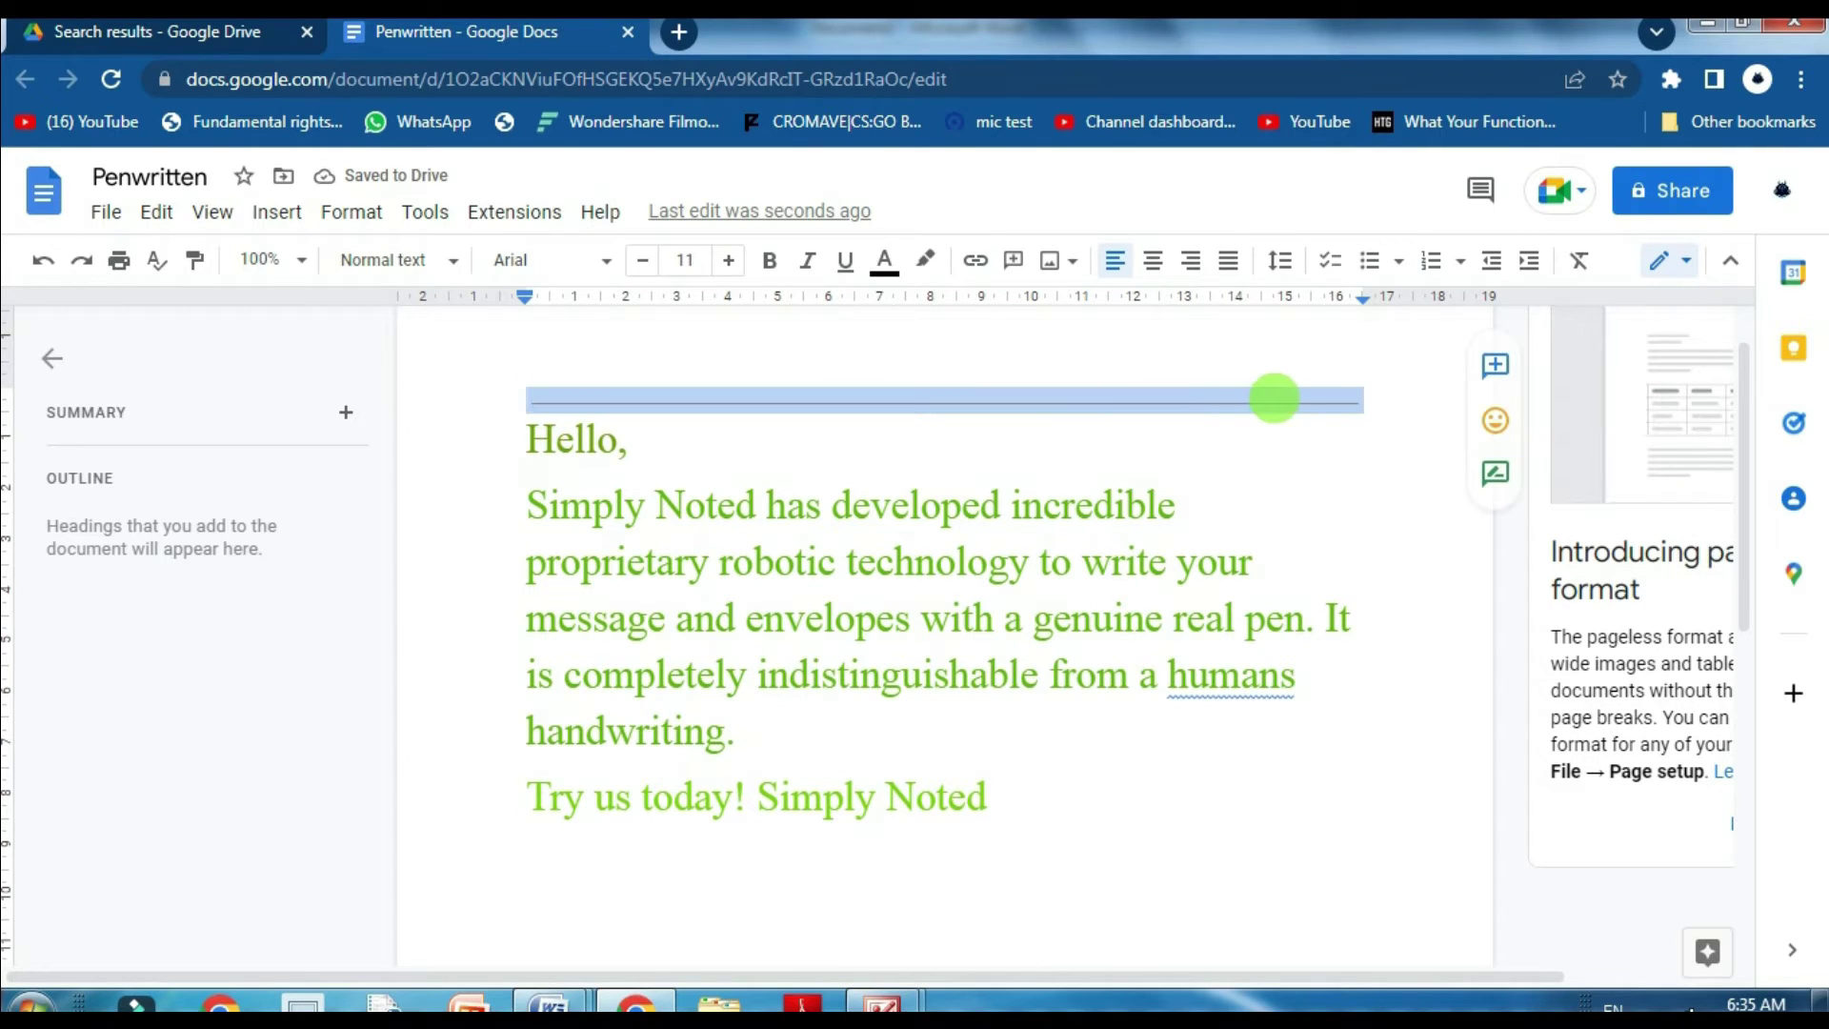
key("Delete")
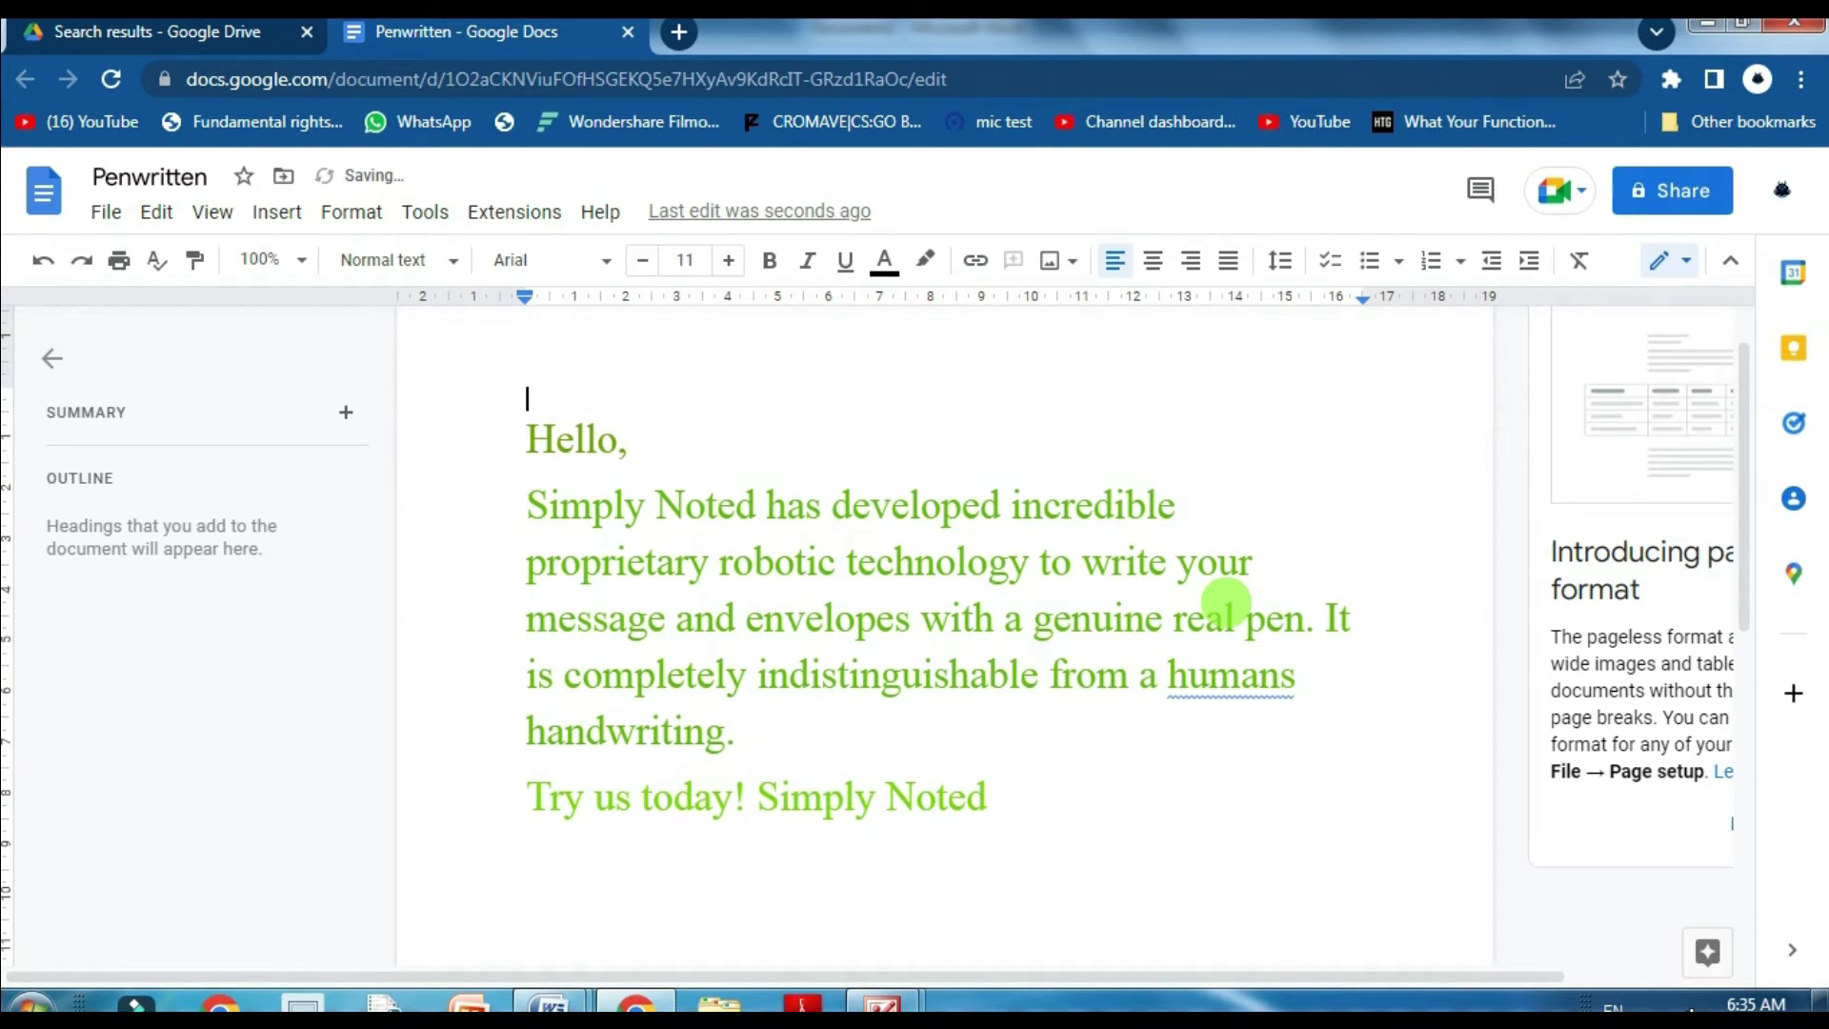
scroll(829, 734, "up", 1)
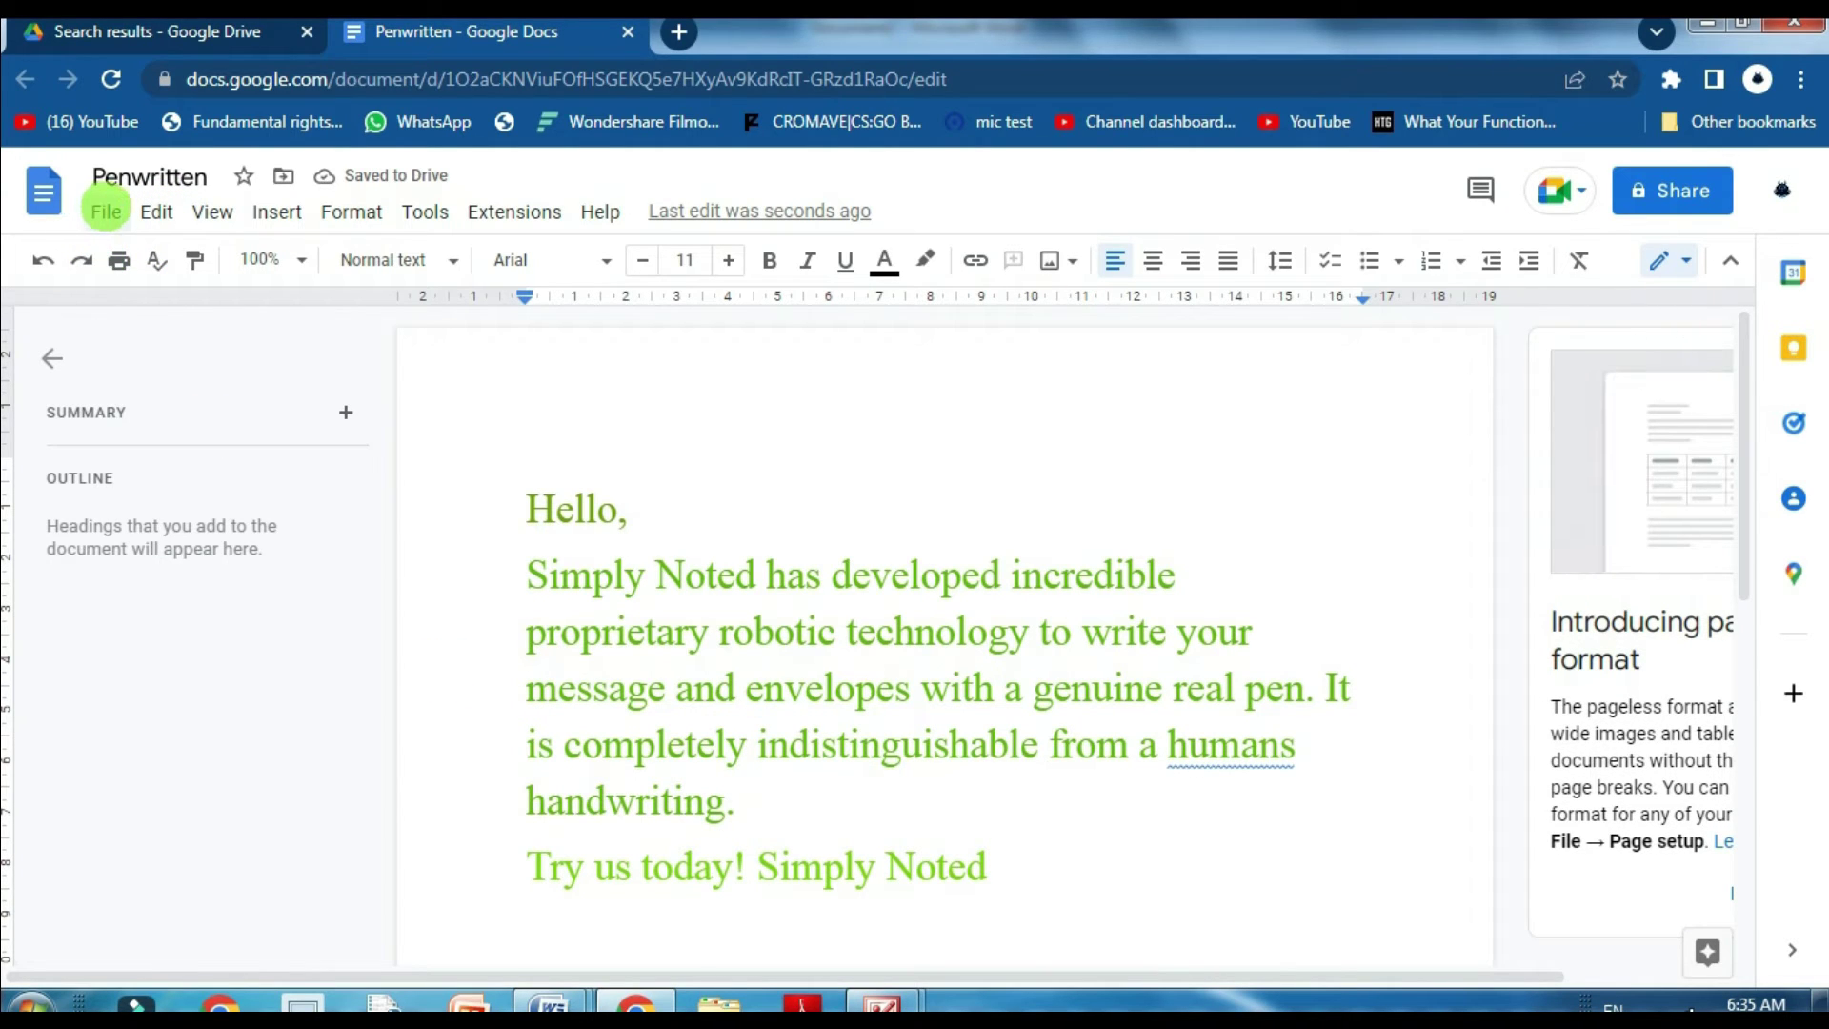
- Download the Penwritten document as a Microsoft Word (.docx) file
left_click(105, 210)
mouse_move(175, 497)
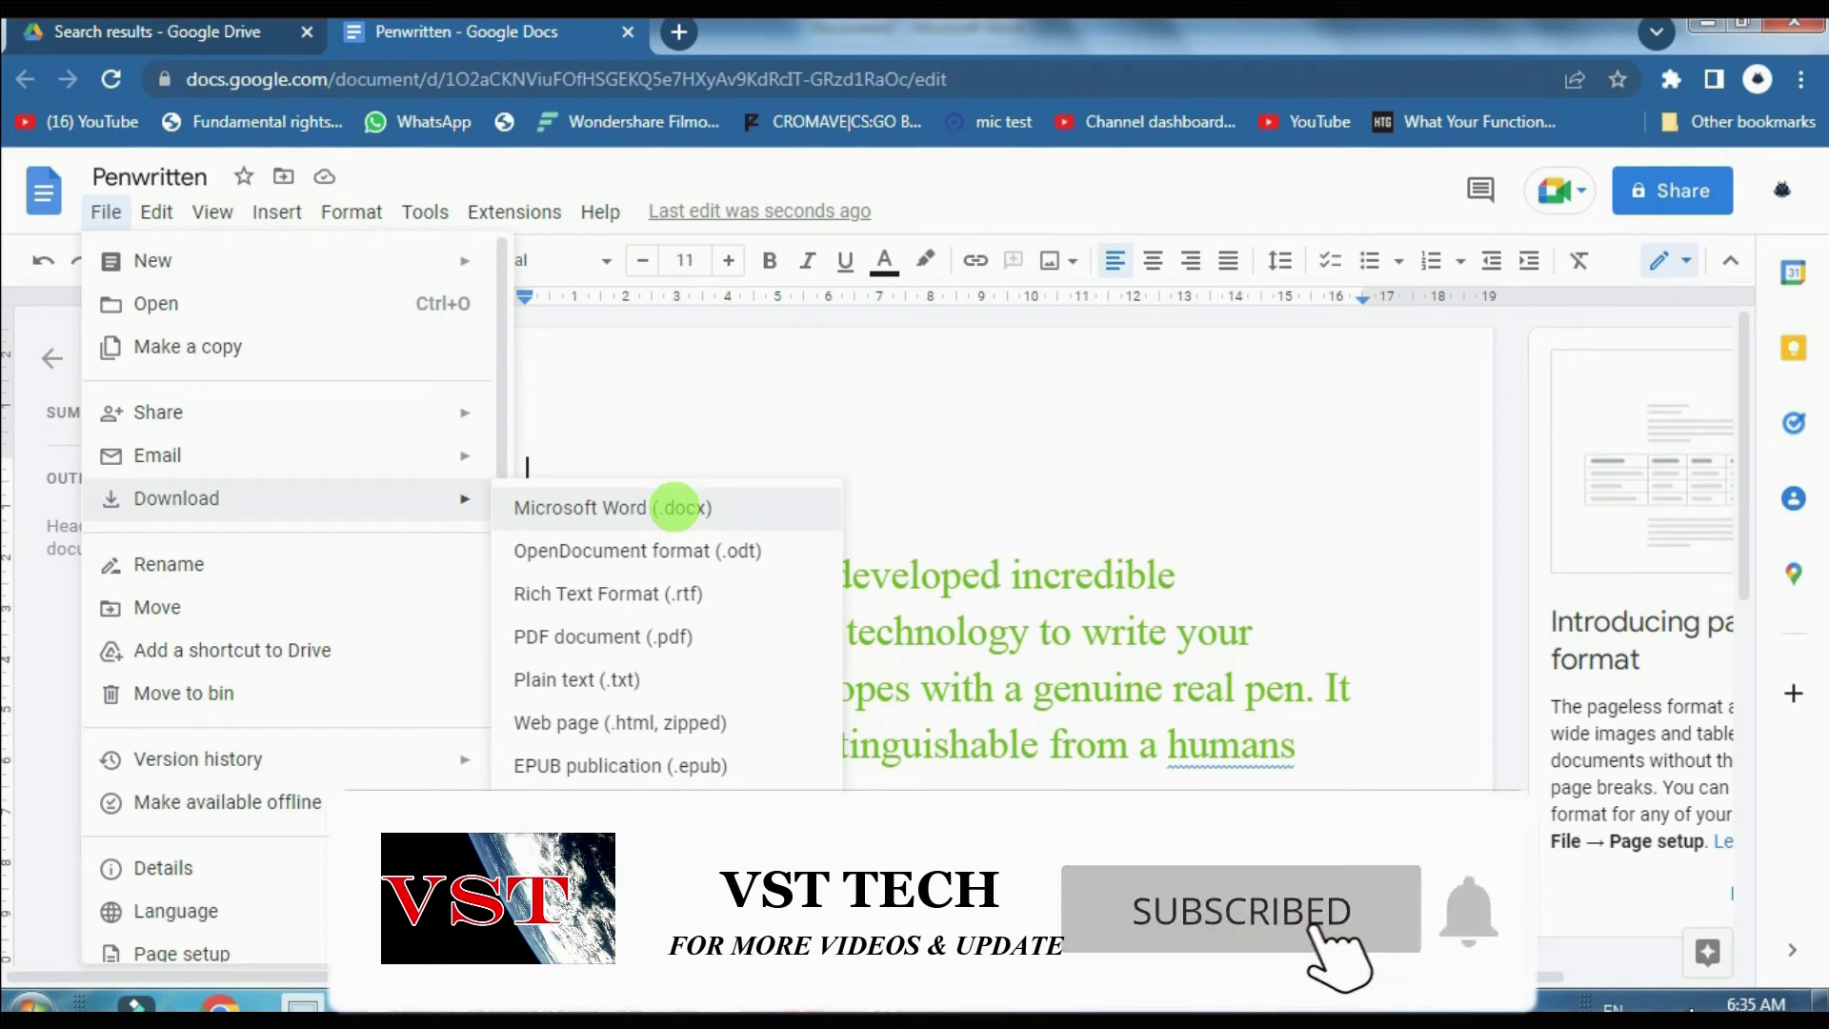
left_click(678, 507)
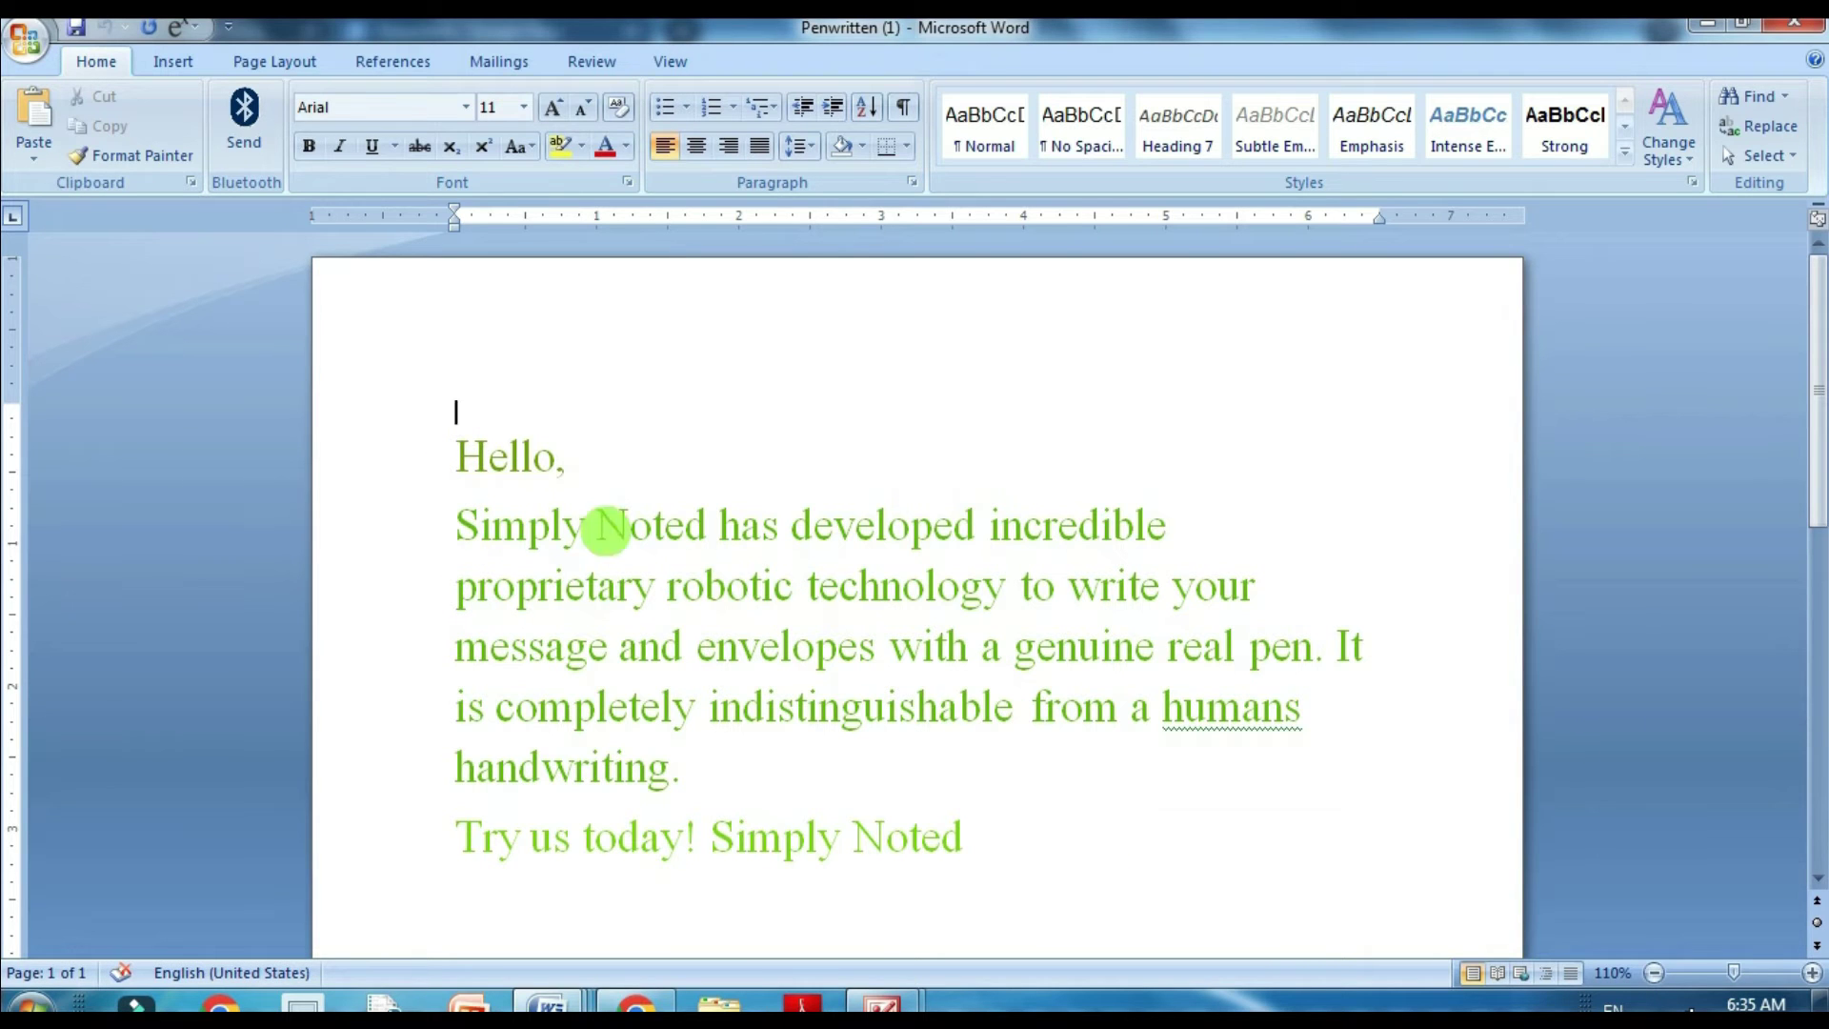
- Clear the formatting from all of the note text
left_click_drag(460, 447, 970, 855)
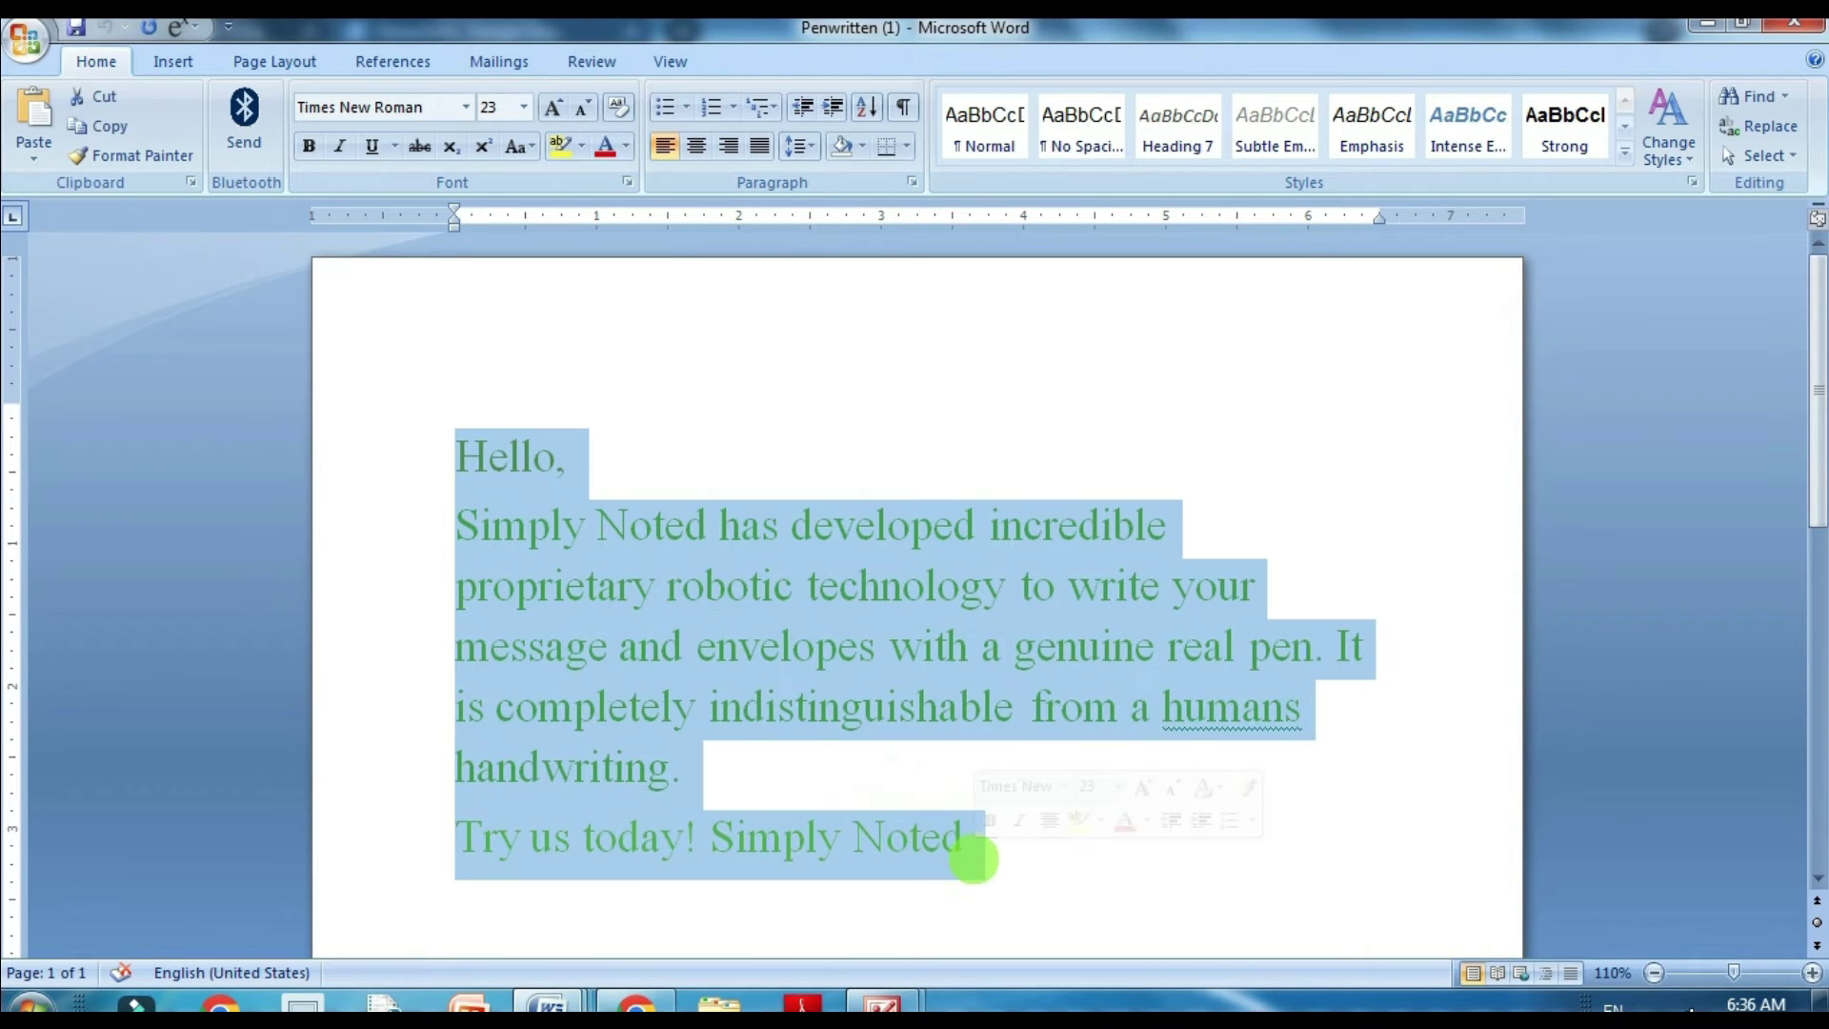
left_click(466, 107)
left_click(466, 107)
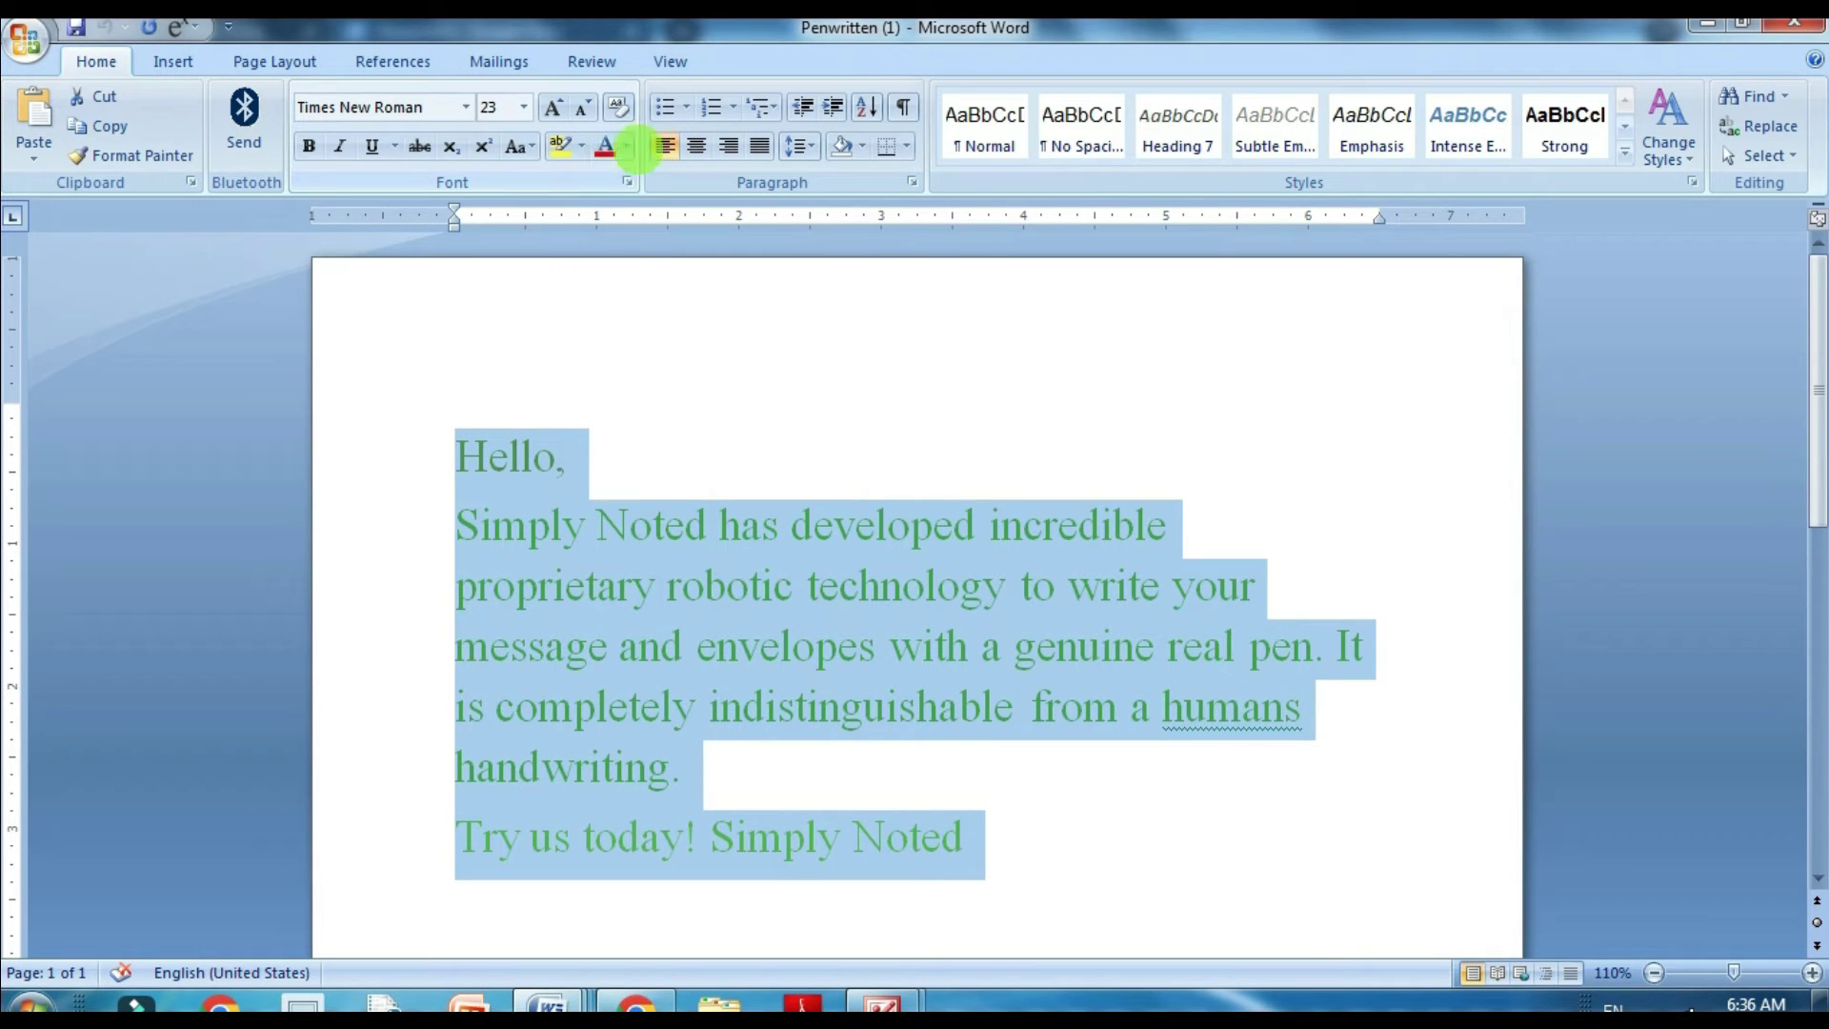
left_click(617, 107)
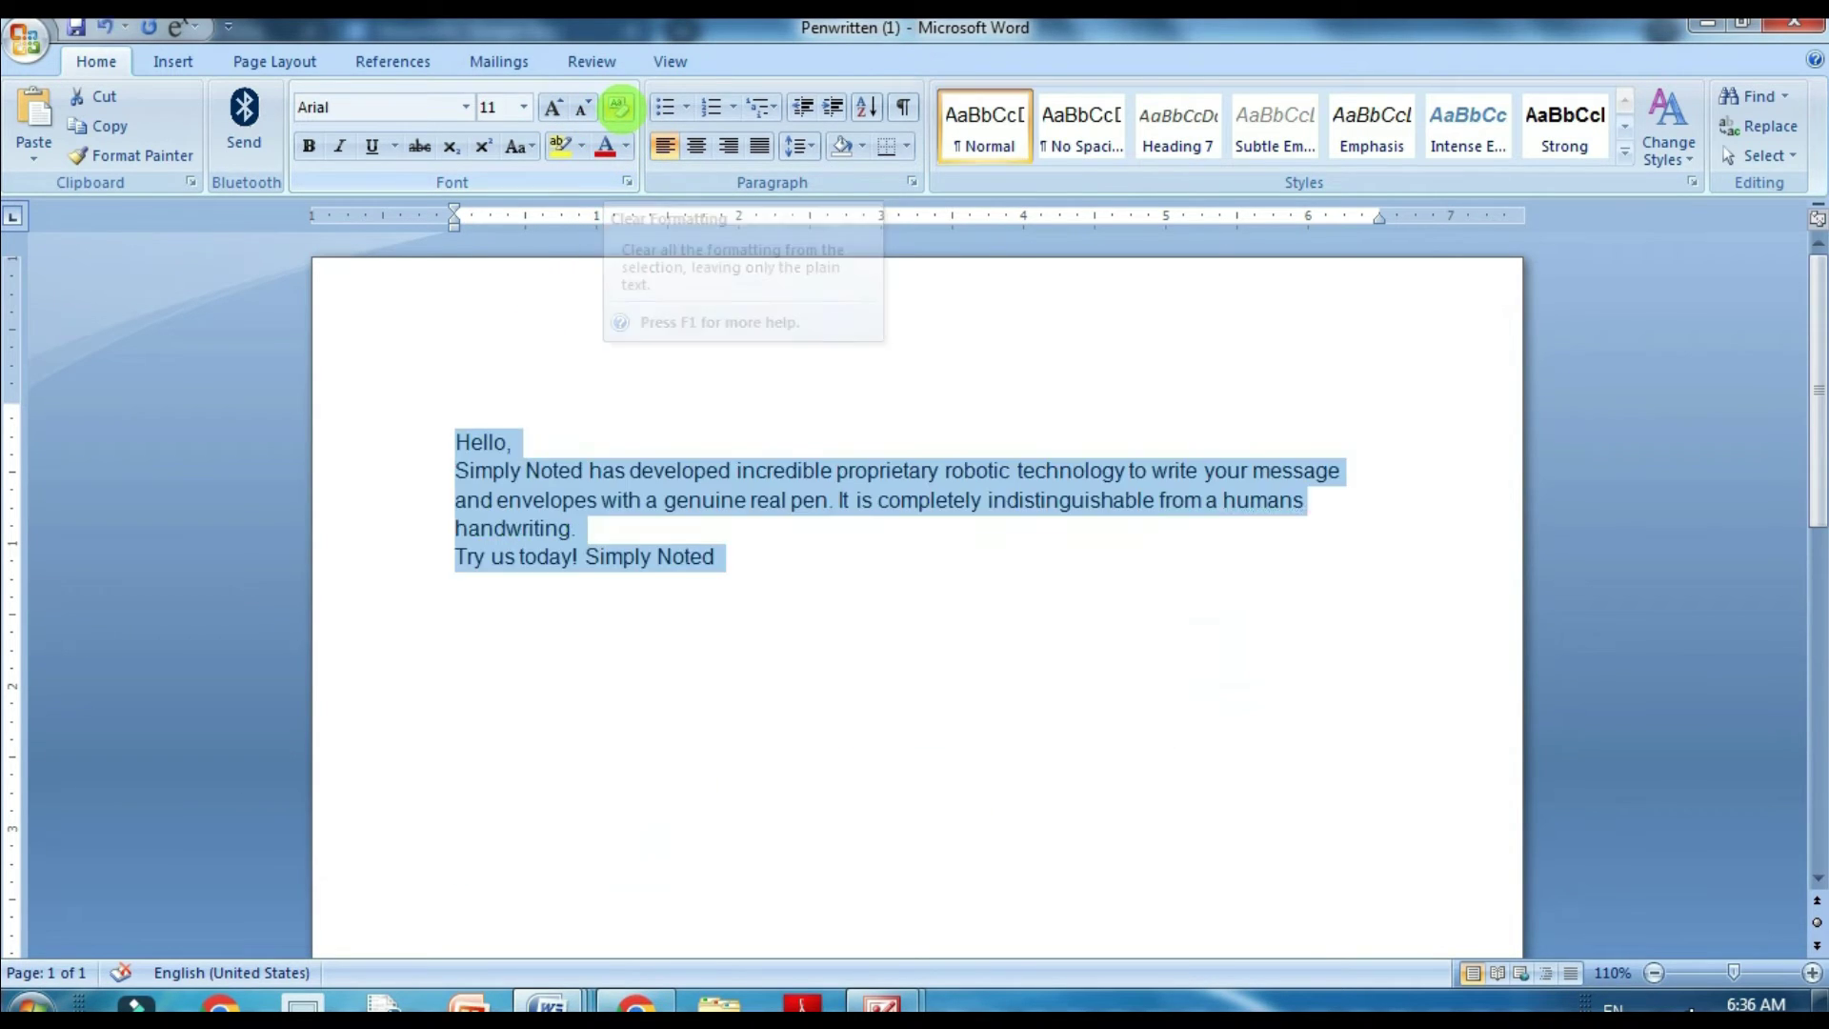
left_click(823, 615)
- Make the whole note 14 pt Times New Roman, justified, with wider line spacing
left_click_drag(456, 440, 796, 563)
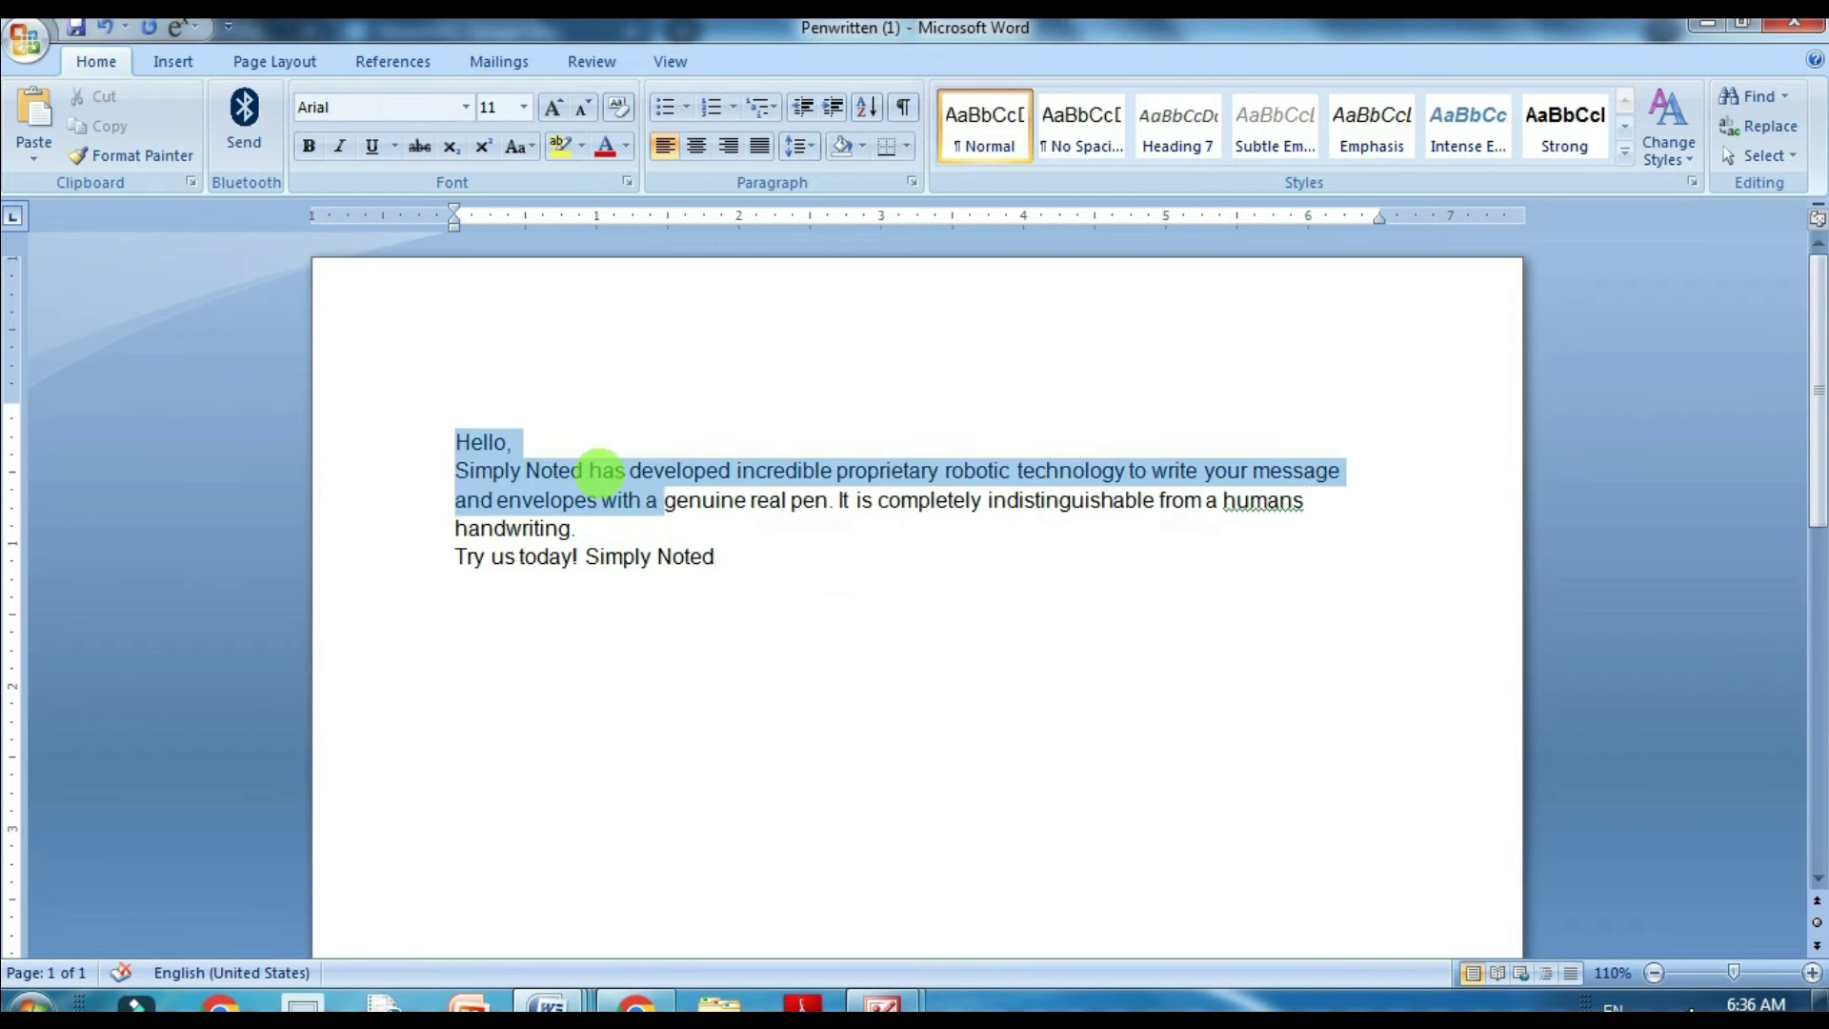
left_click(465, 106)
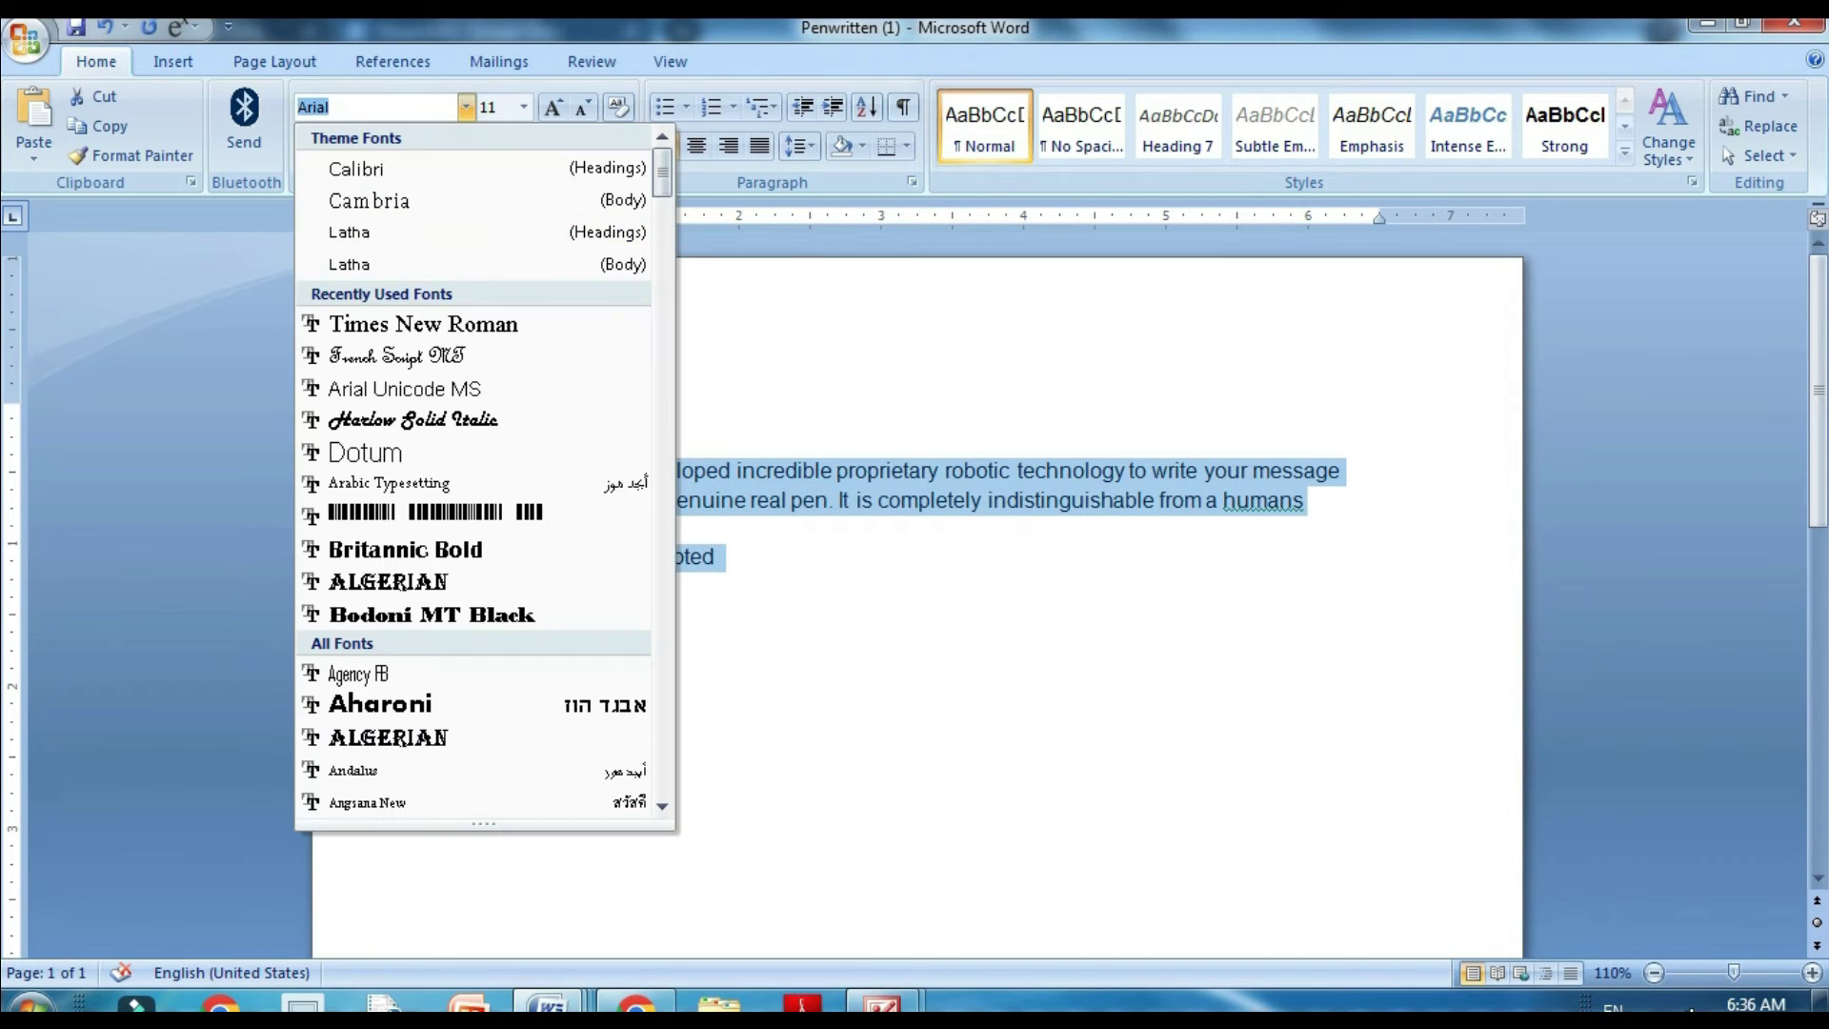
left_click(419, 324)
left_click(524, 107)
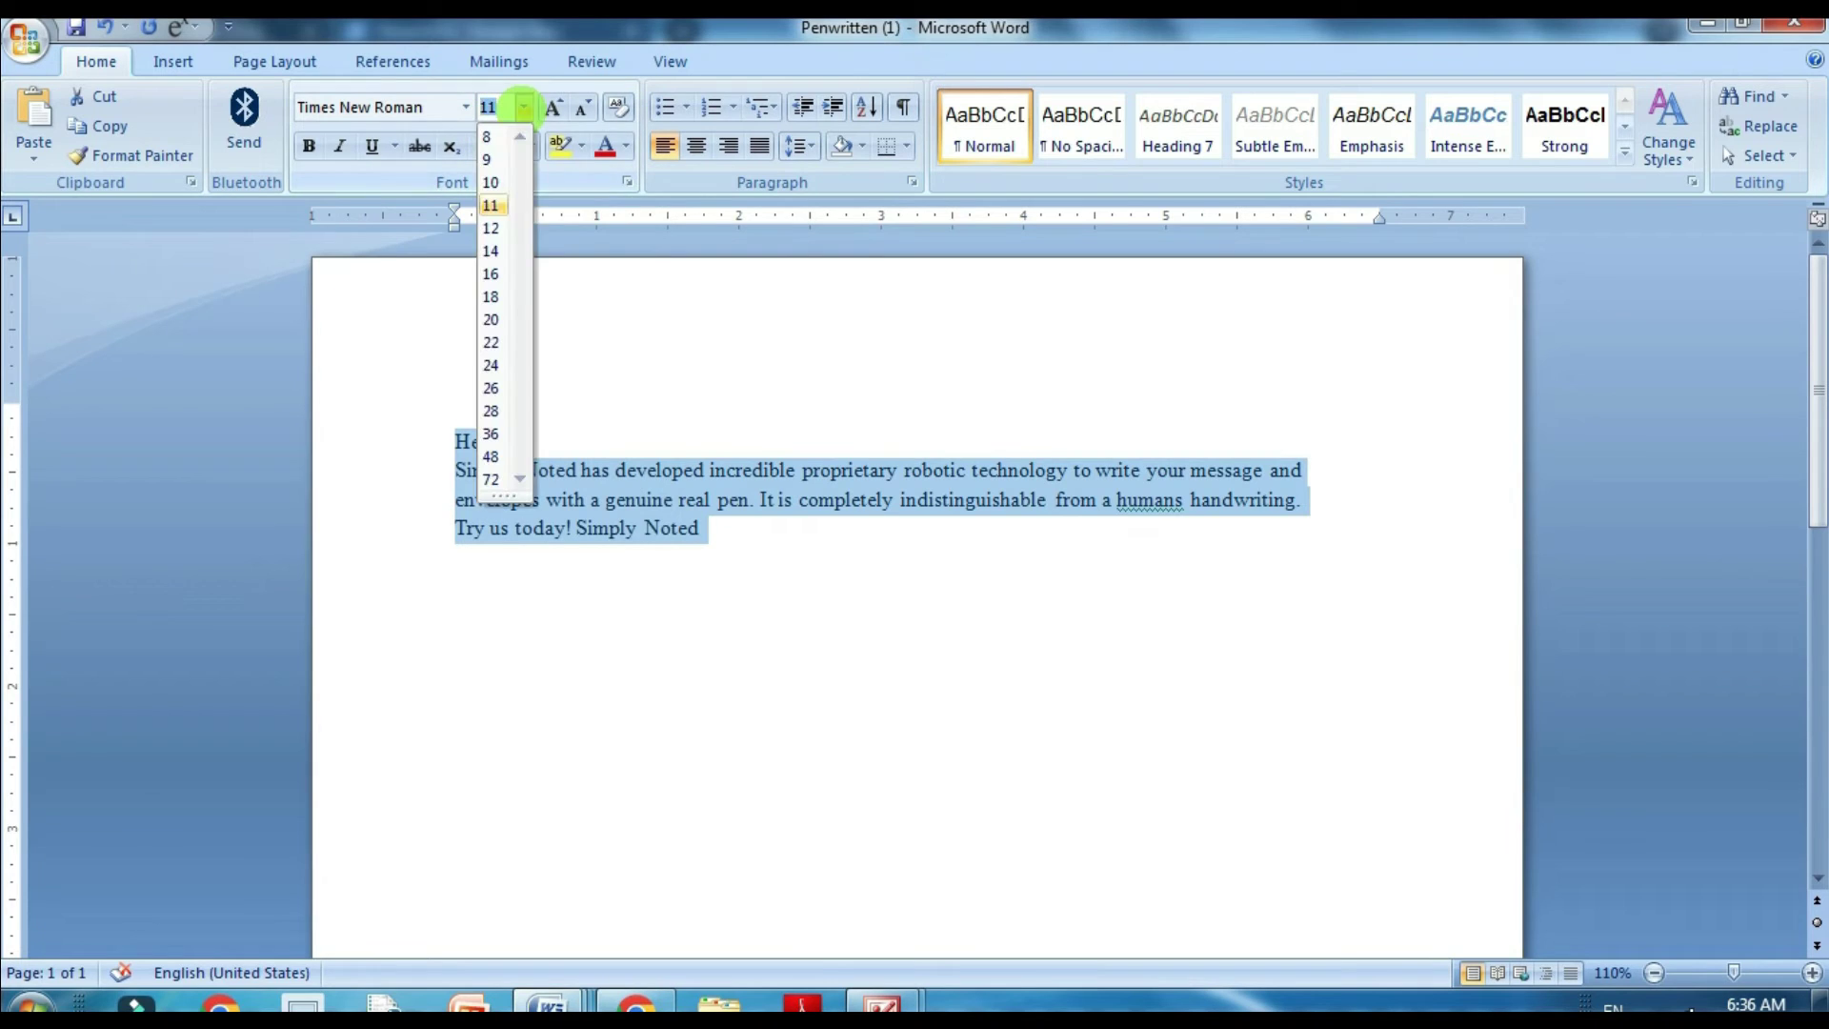
left_click(491, 250)
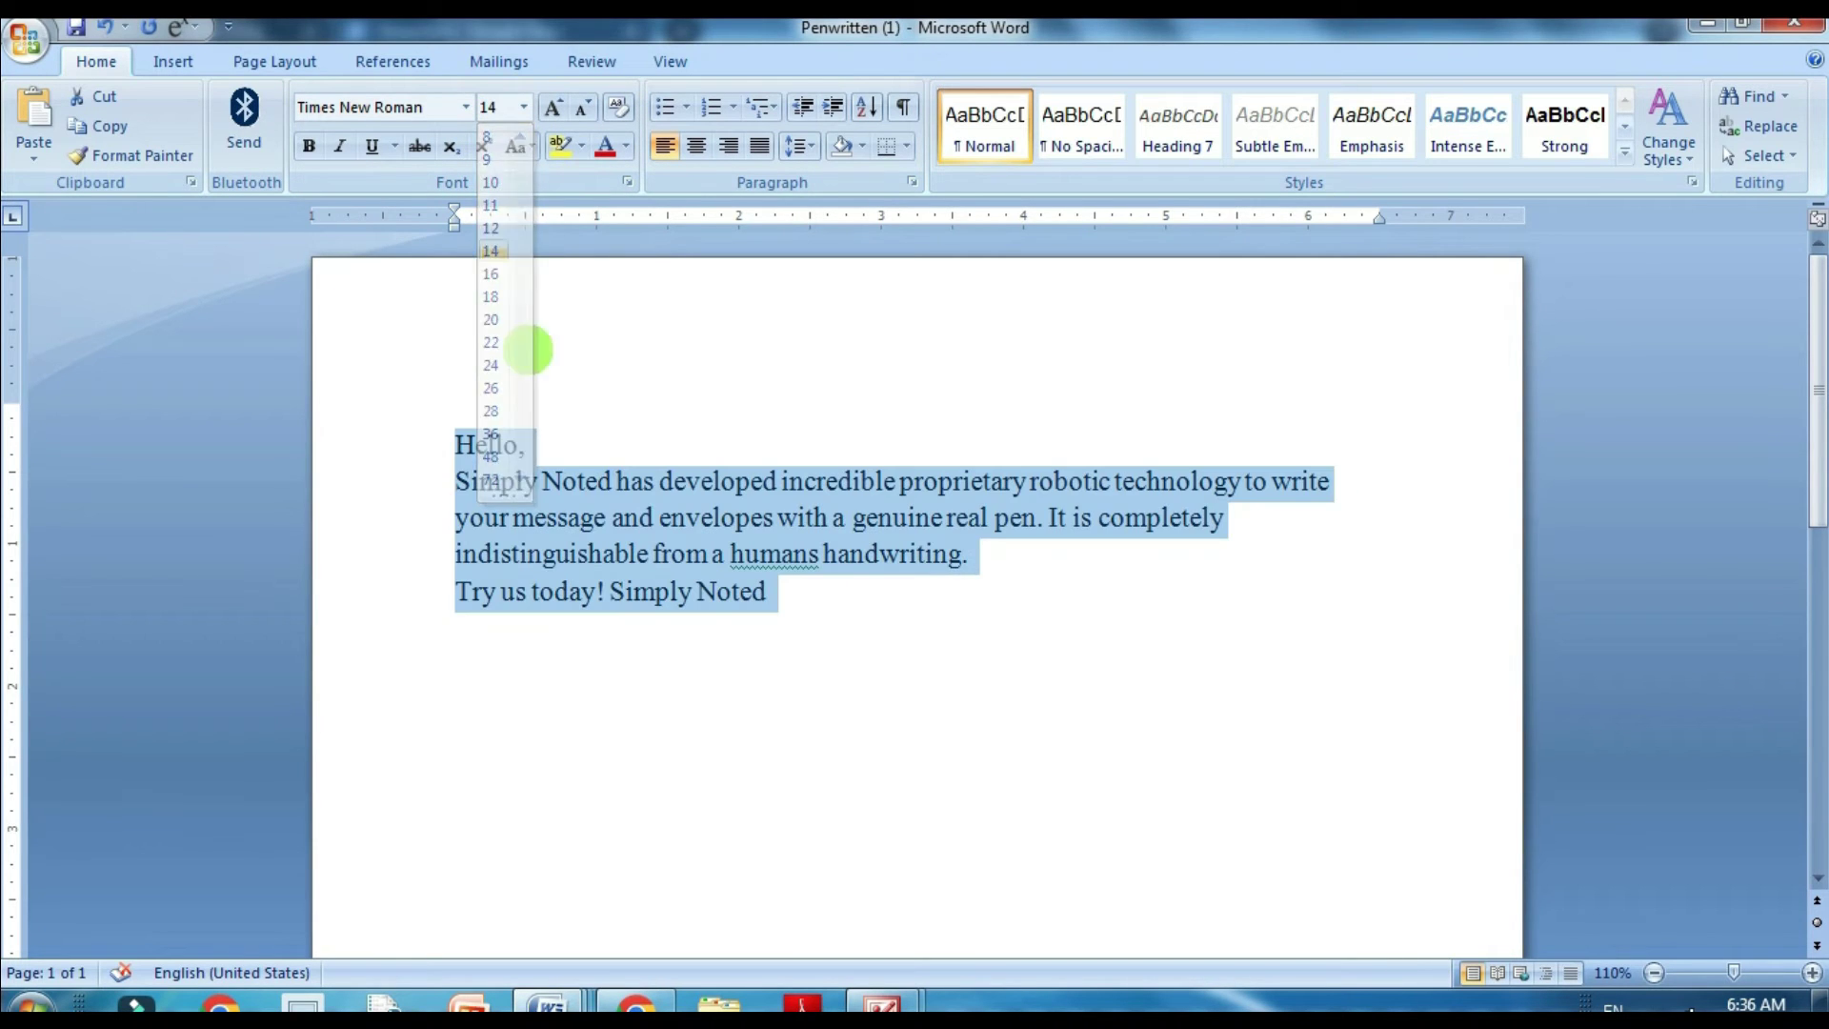
key("ctrl+j")
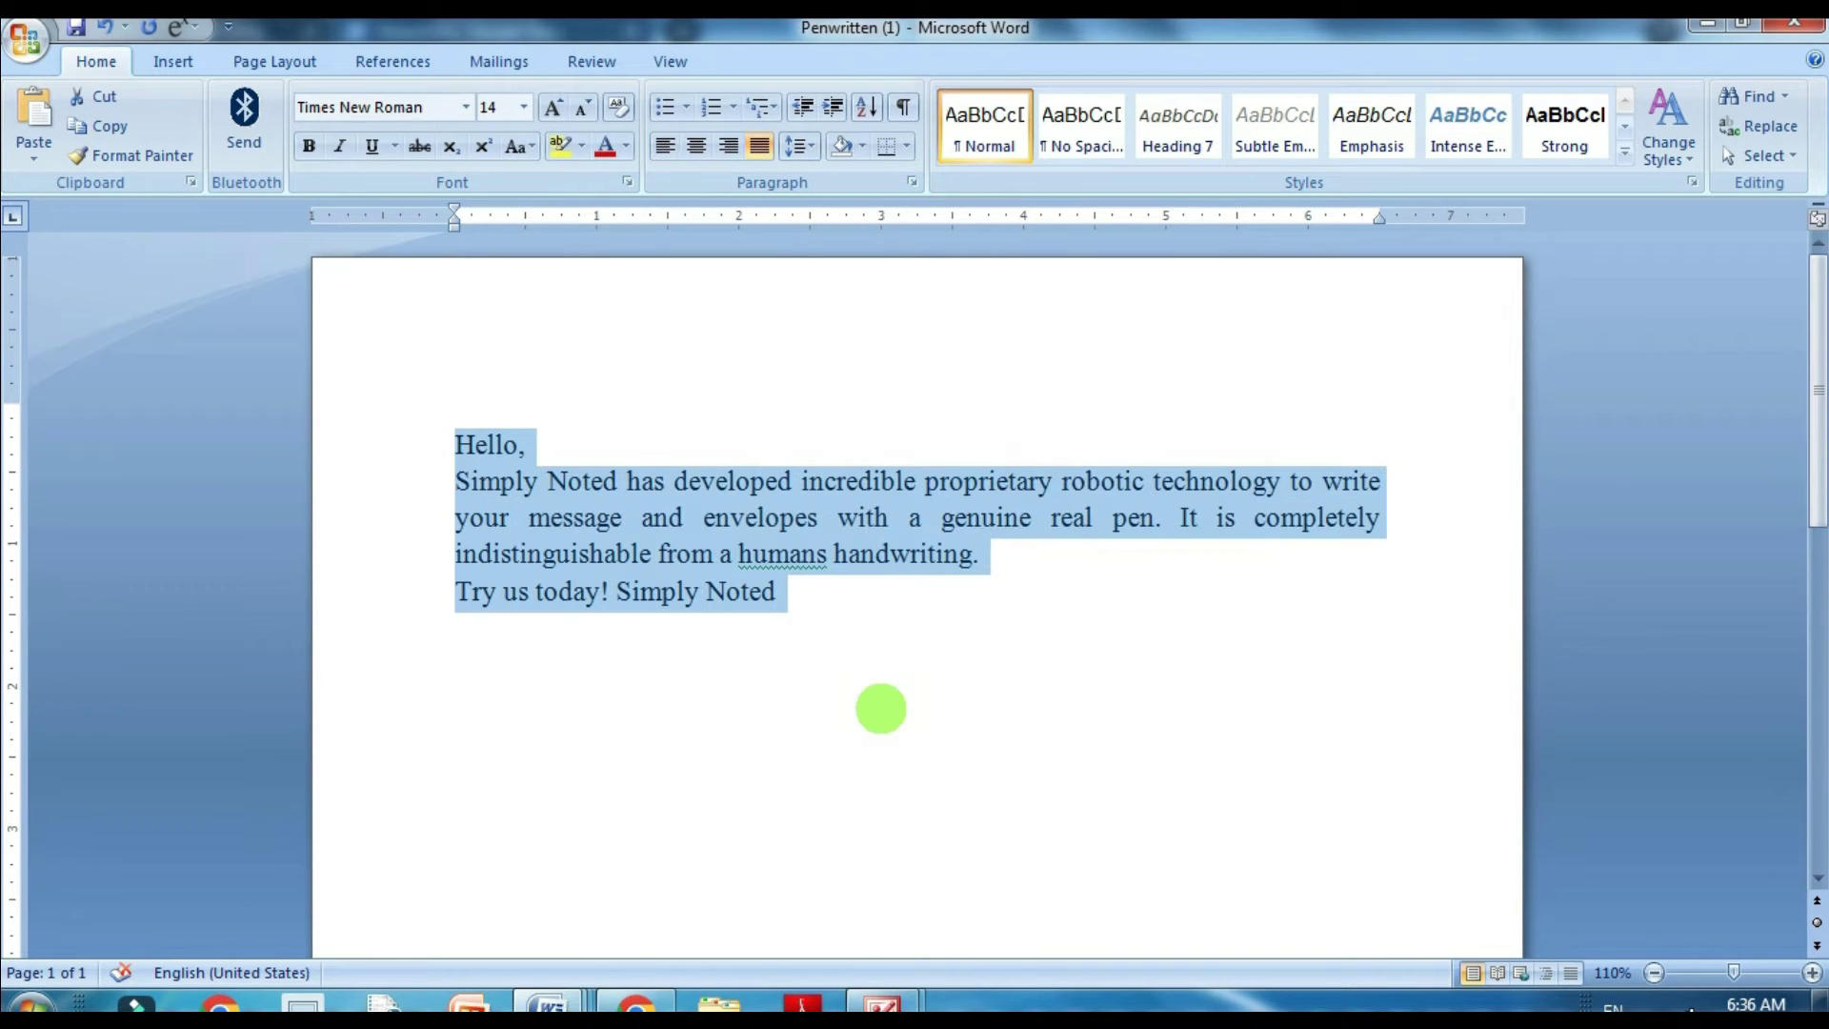
key("ctrl+5")
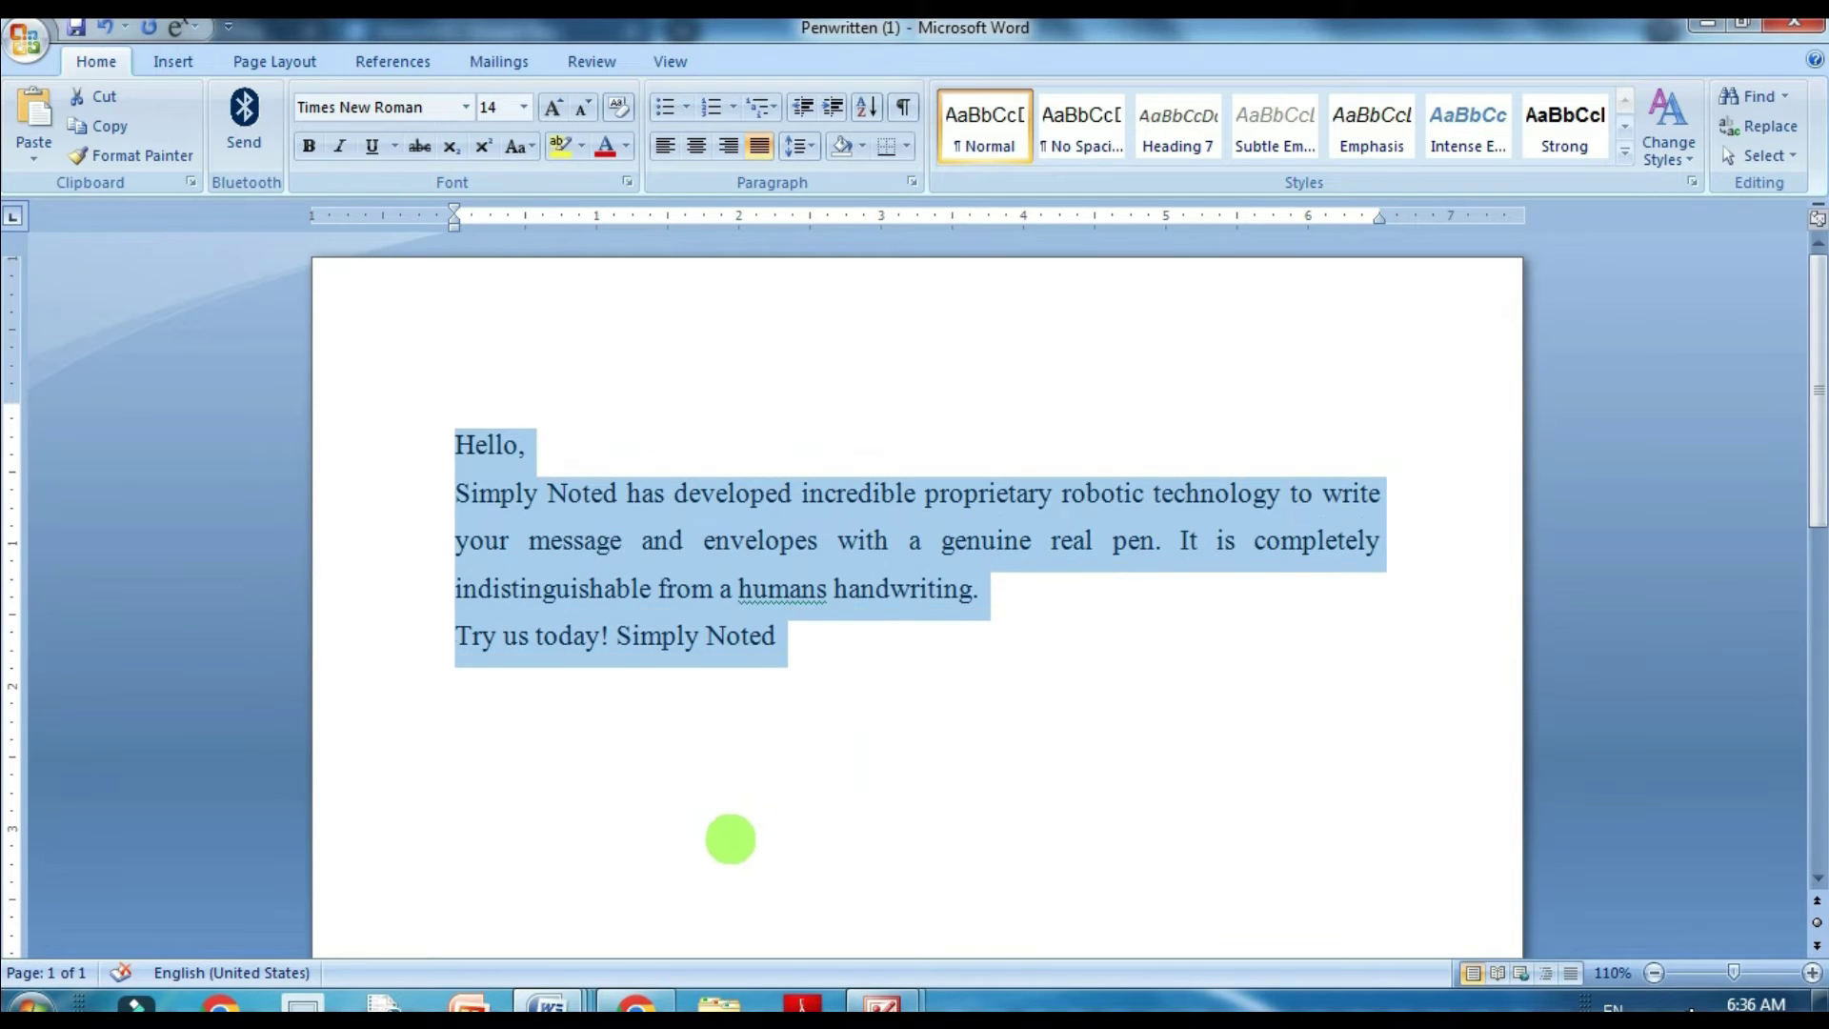
- Move 'Simply Noted' onto its own line
left_click(724, 820)
left_click_drag(458, 447, 923, 598)
left_click(734, 672)
left_click(619, 637)
key("Return")
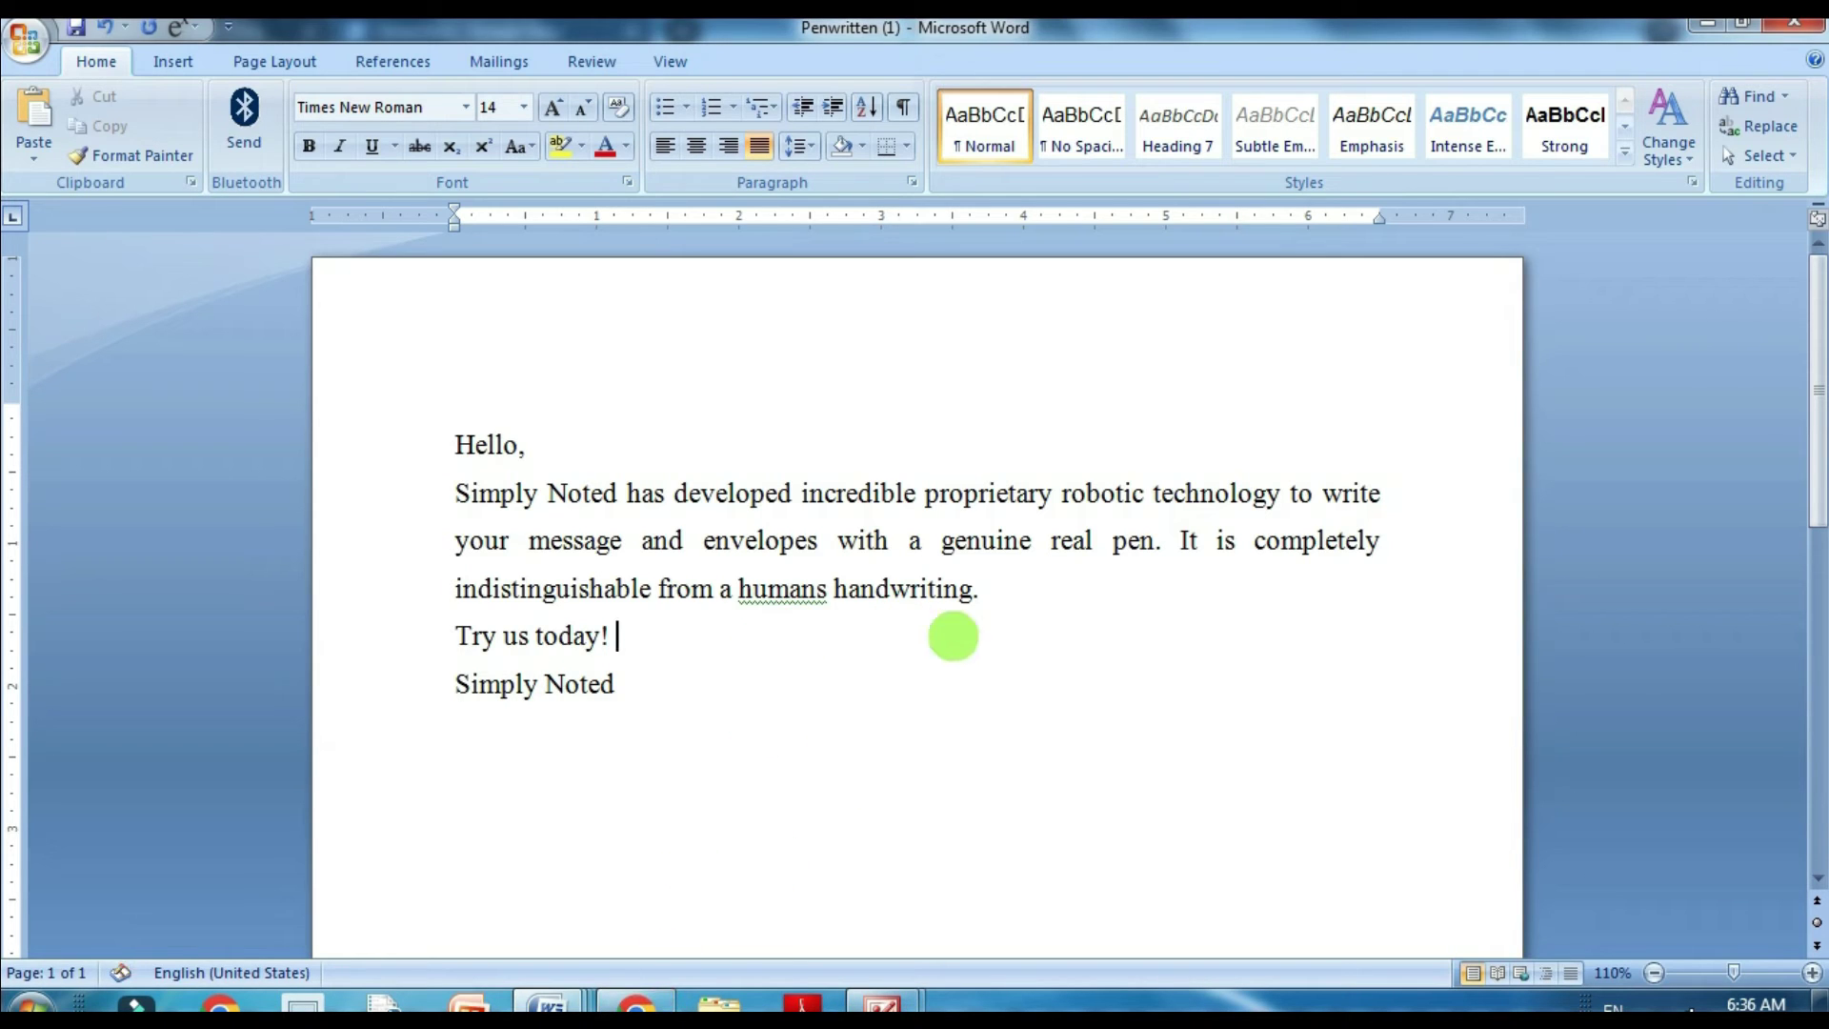
left_click(817, 592)
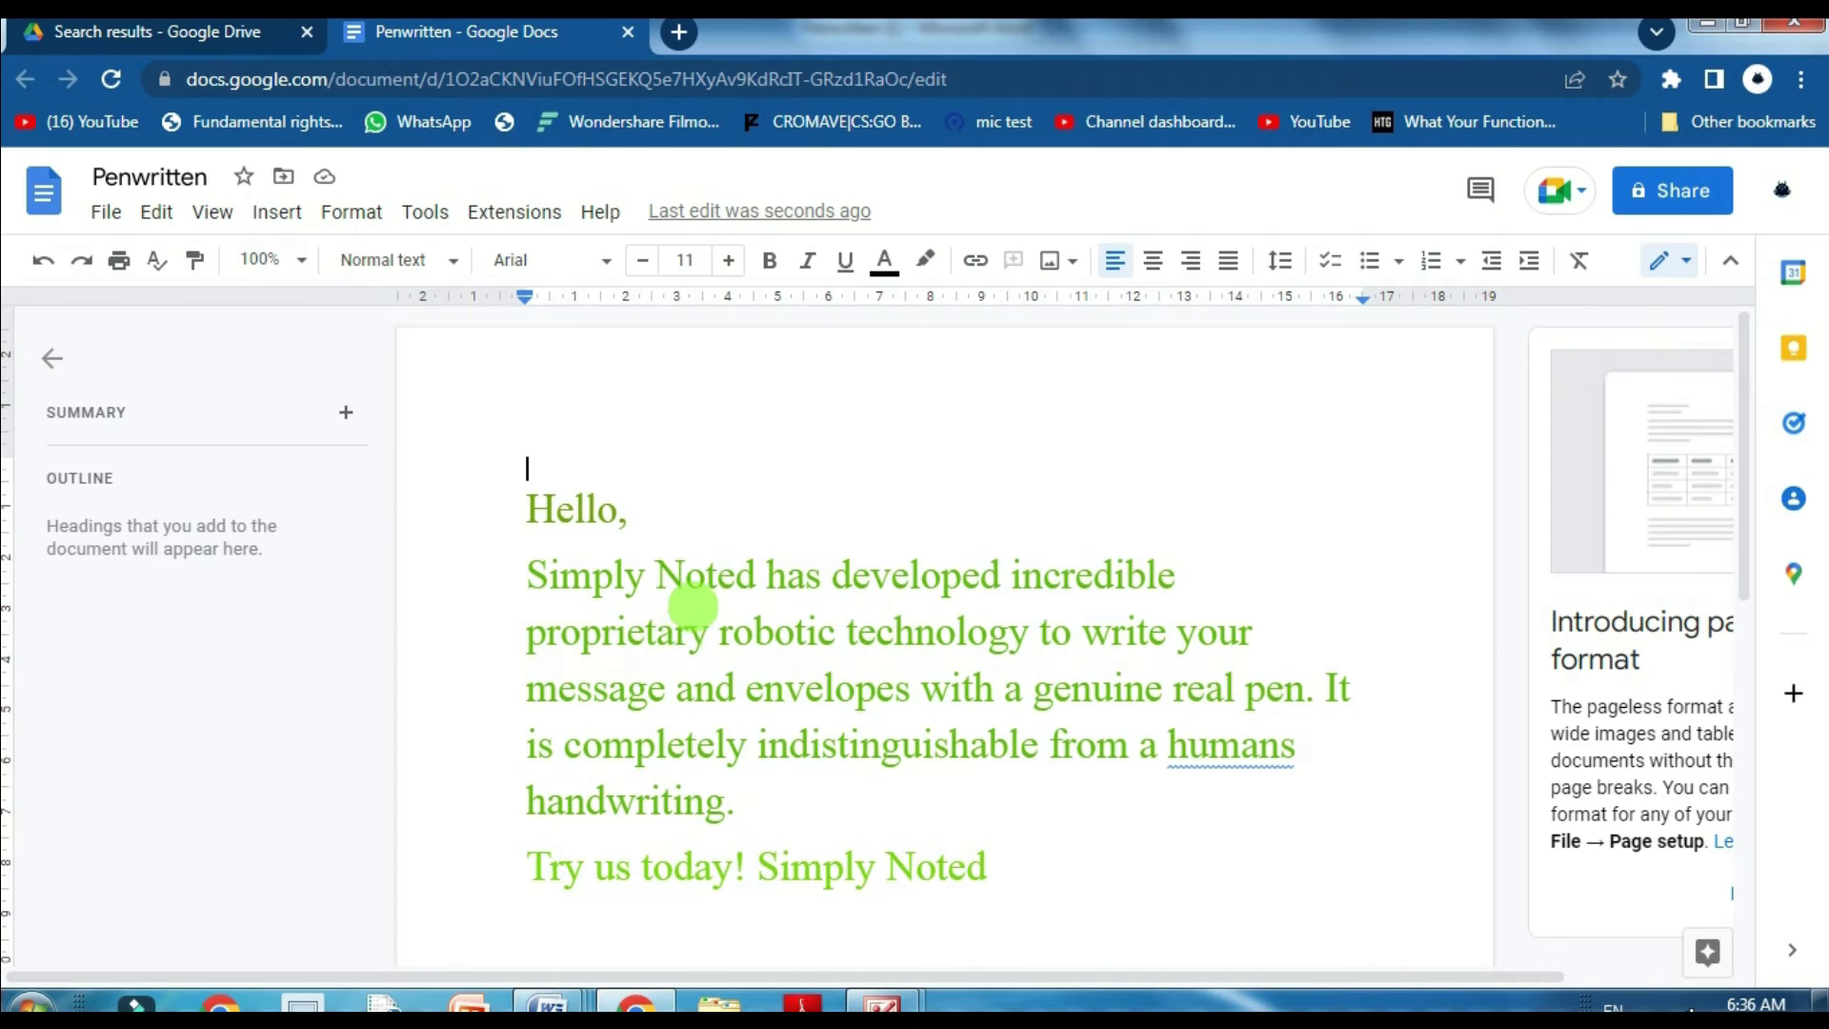
- Paste the handwritten image and divider line back above the typed note
key("ctrl+v")
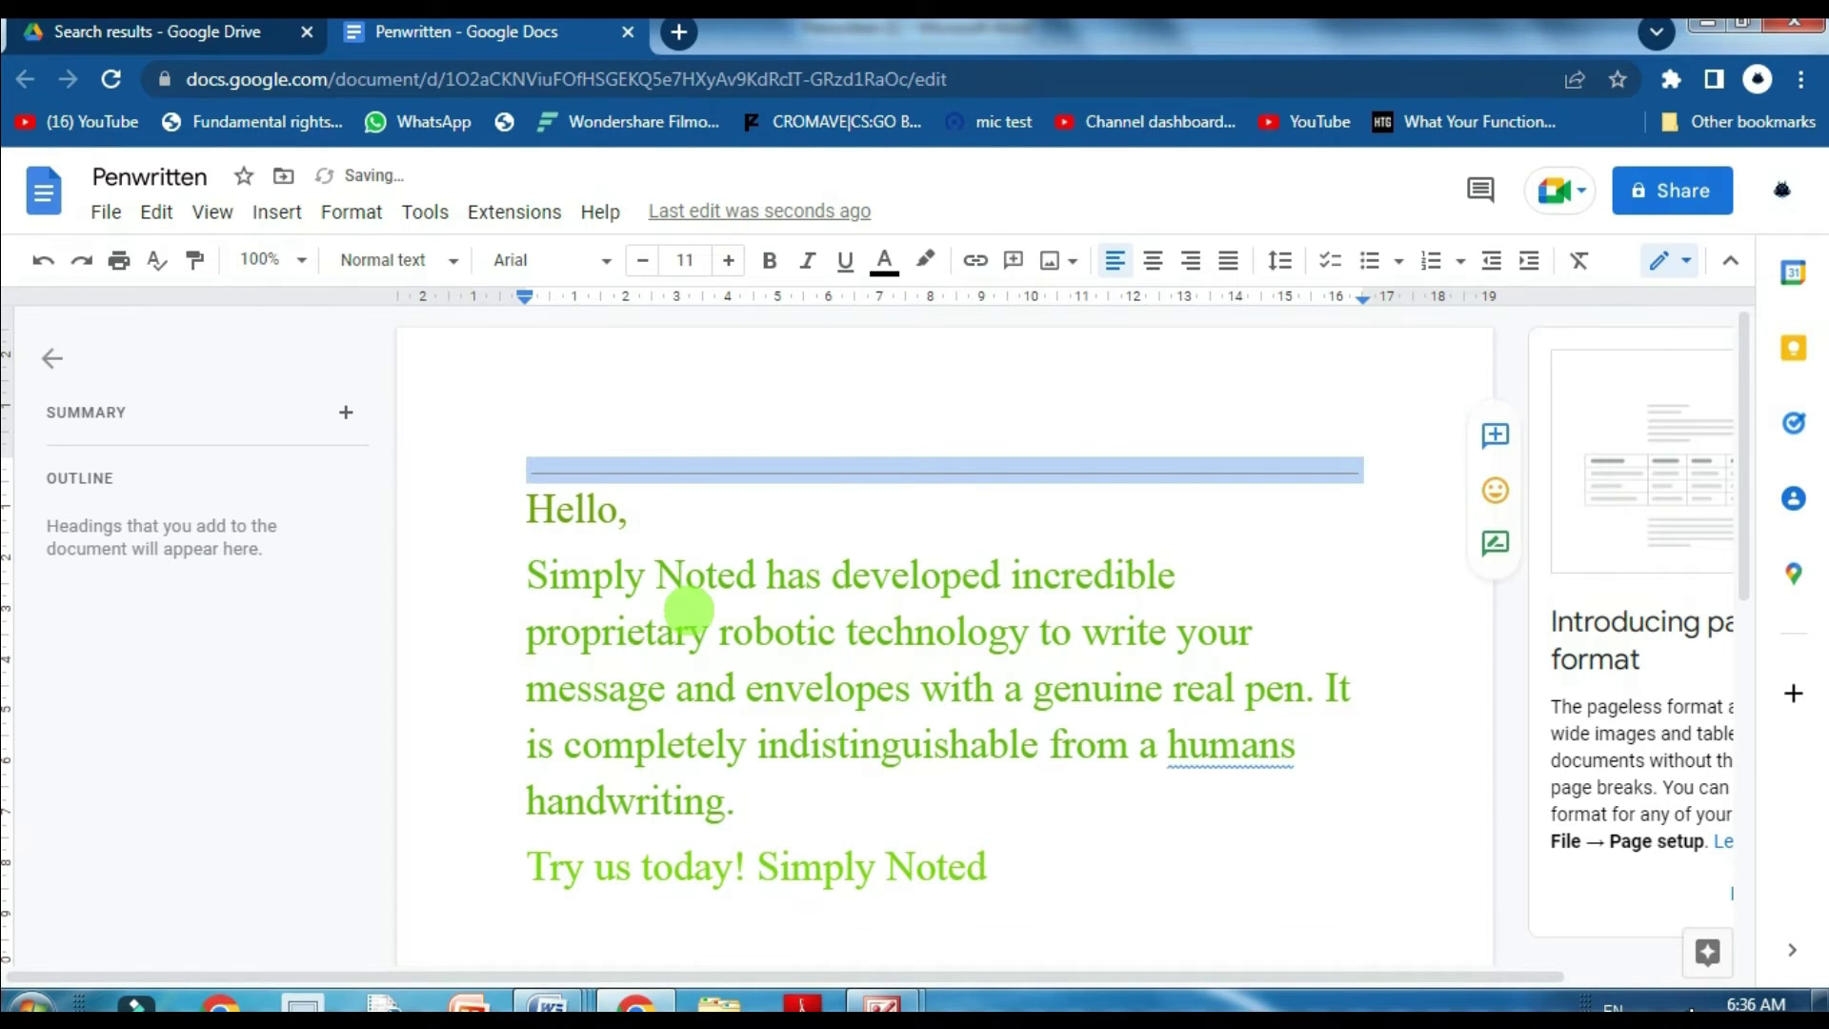
scroll(830, 821, "down", 1)
scroll(830, 821, "up", 3)
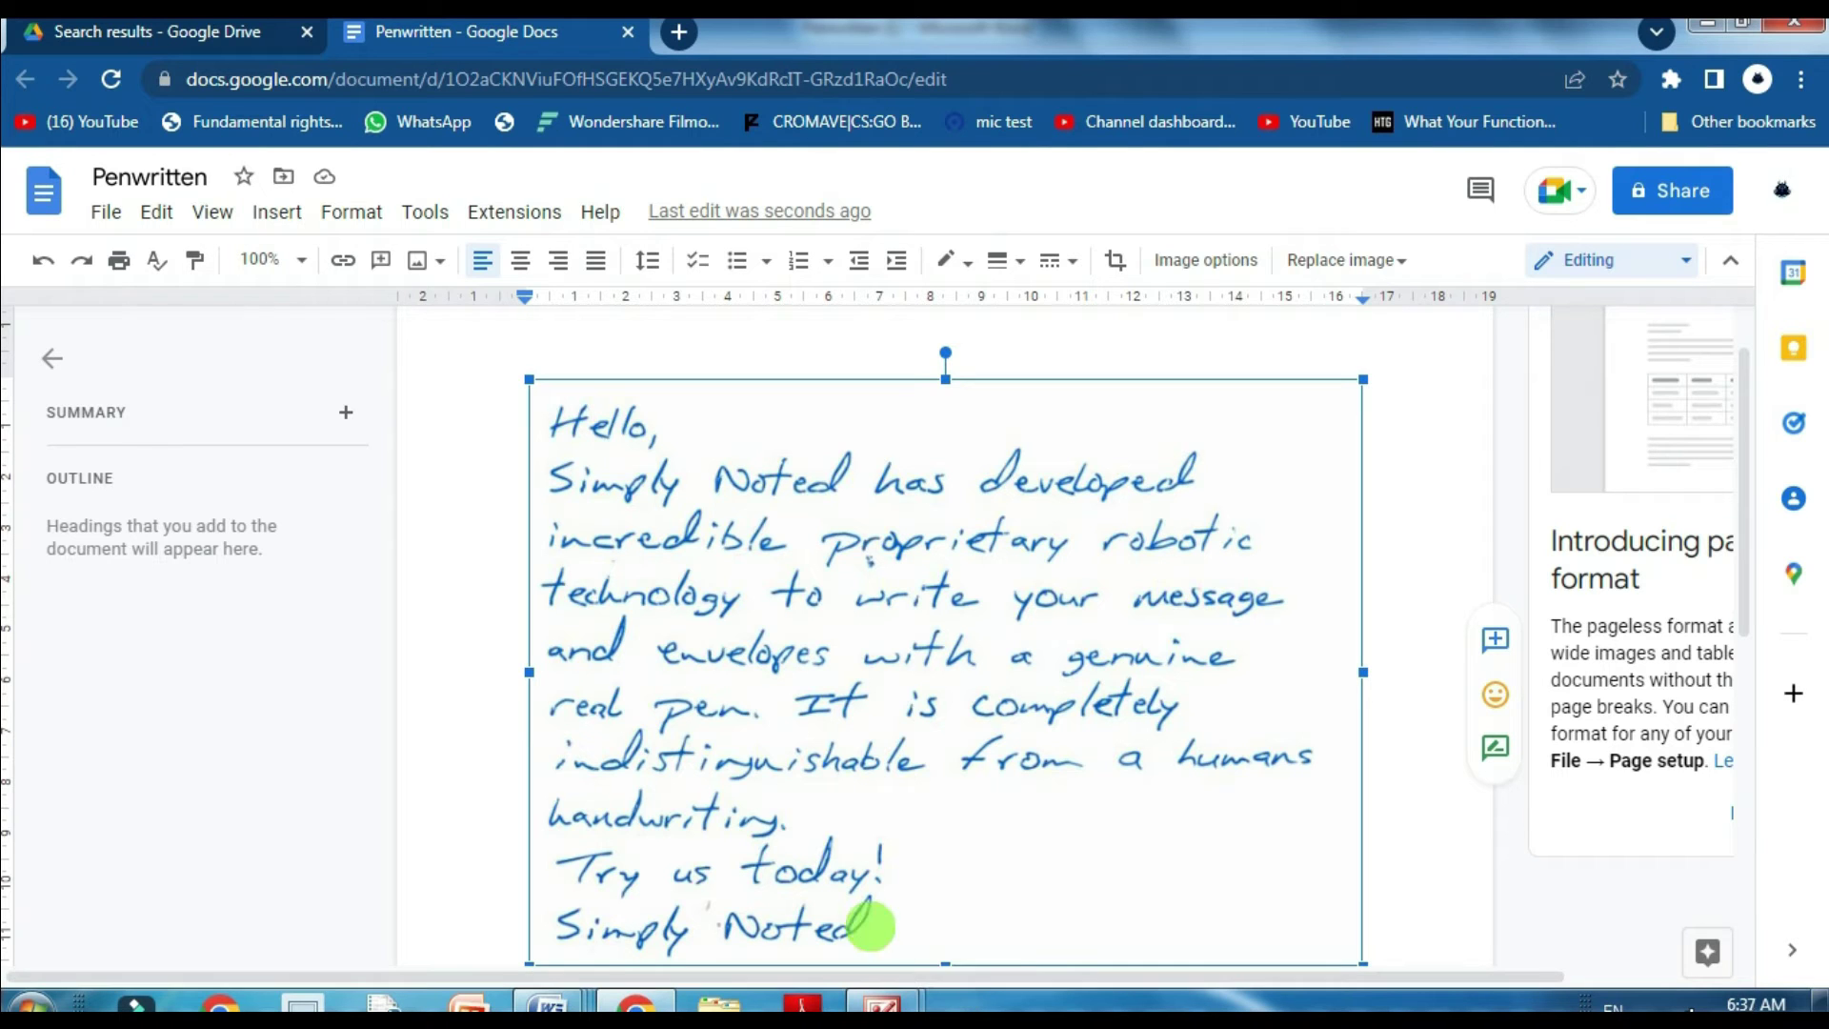
scroll(957, 719, "down", 5)
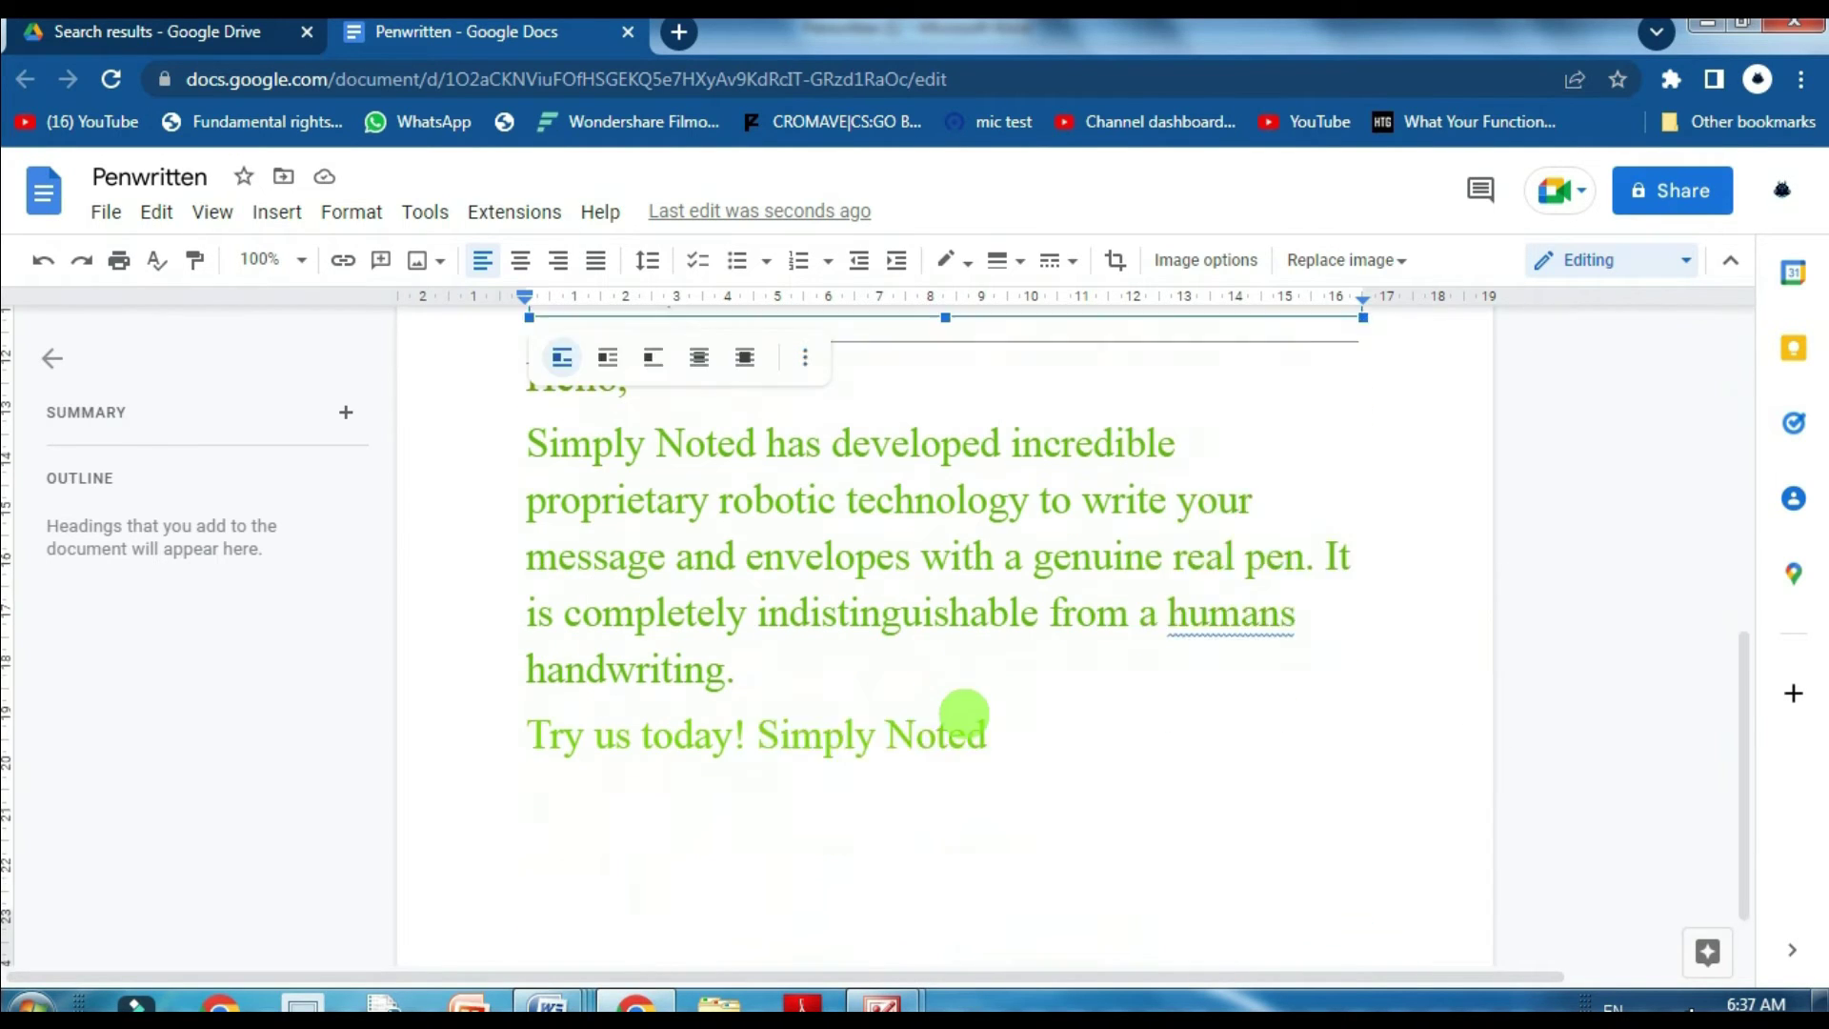
scroll(962, 722, "down", 1)
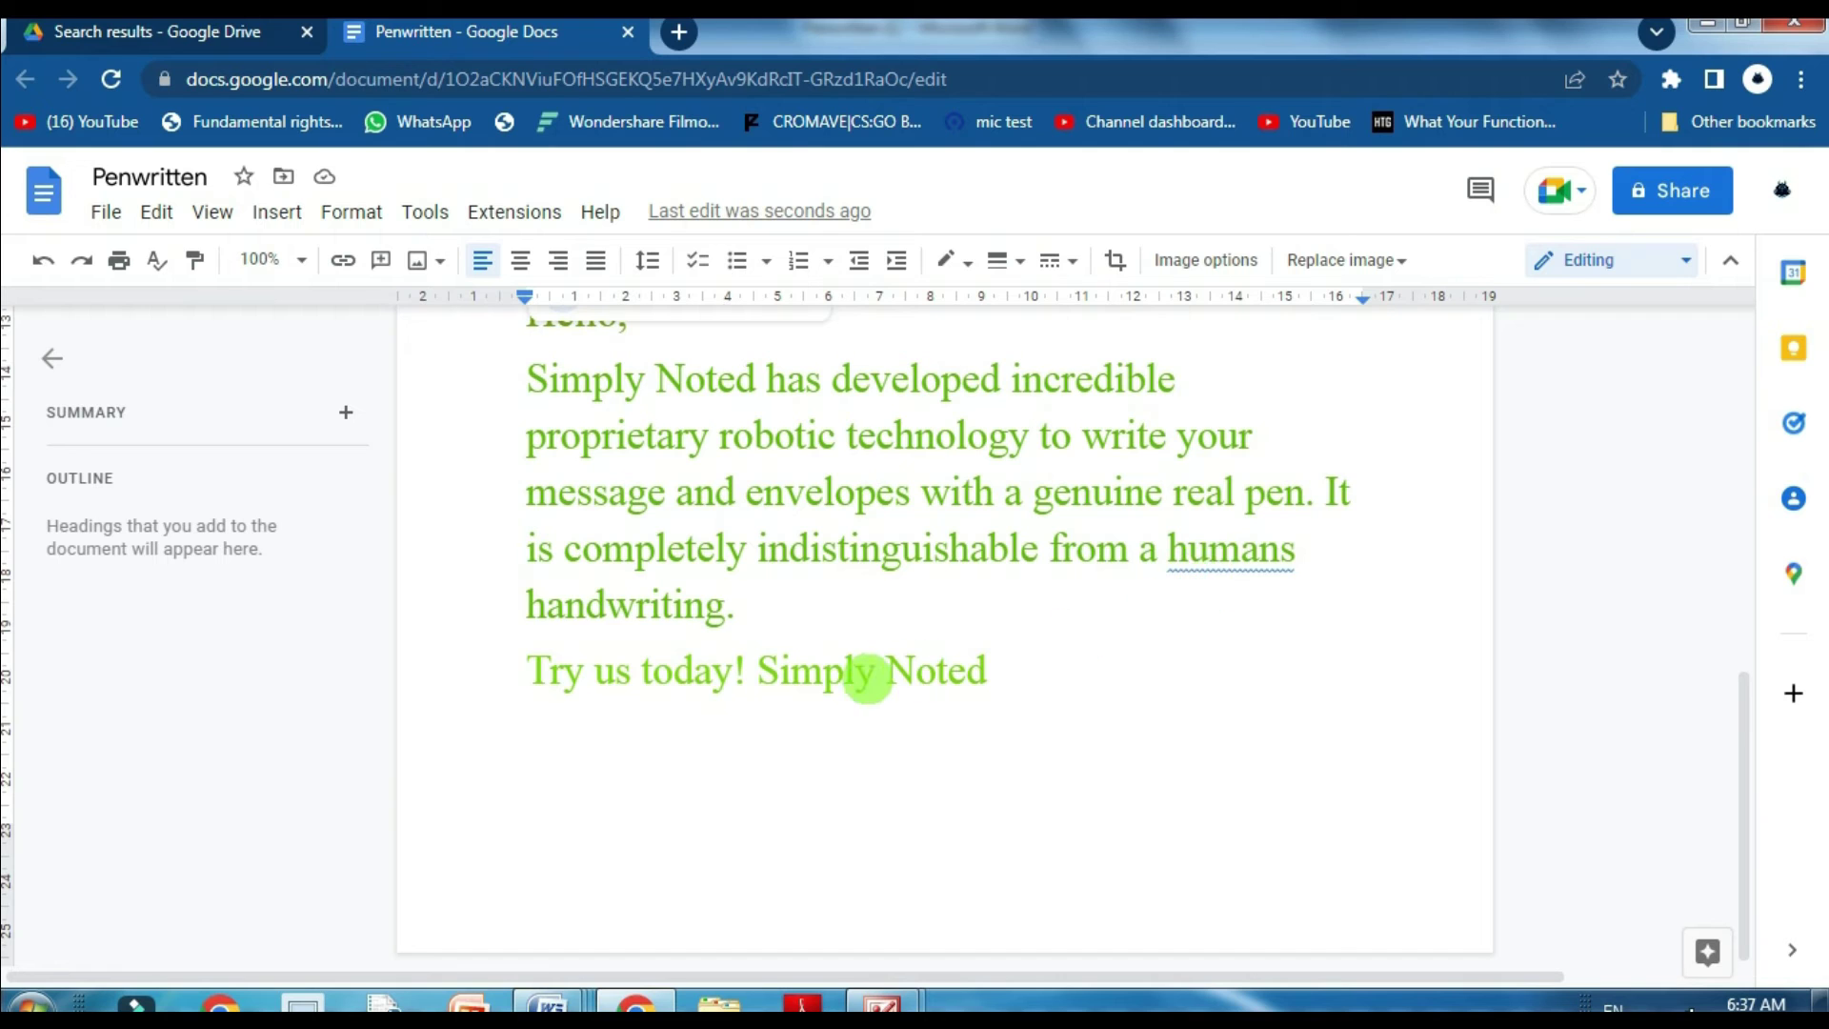
scroll(866, 677, "up", 3)
scroll(866, 696, "up", 1)
scroll(848, 744, "down", 4)
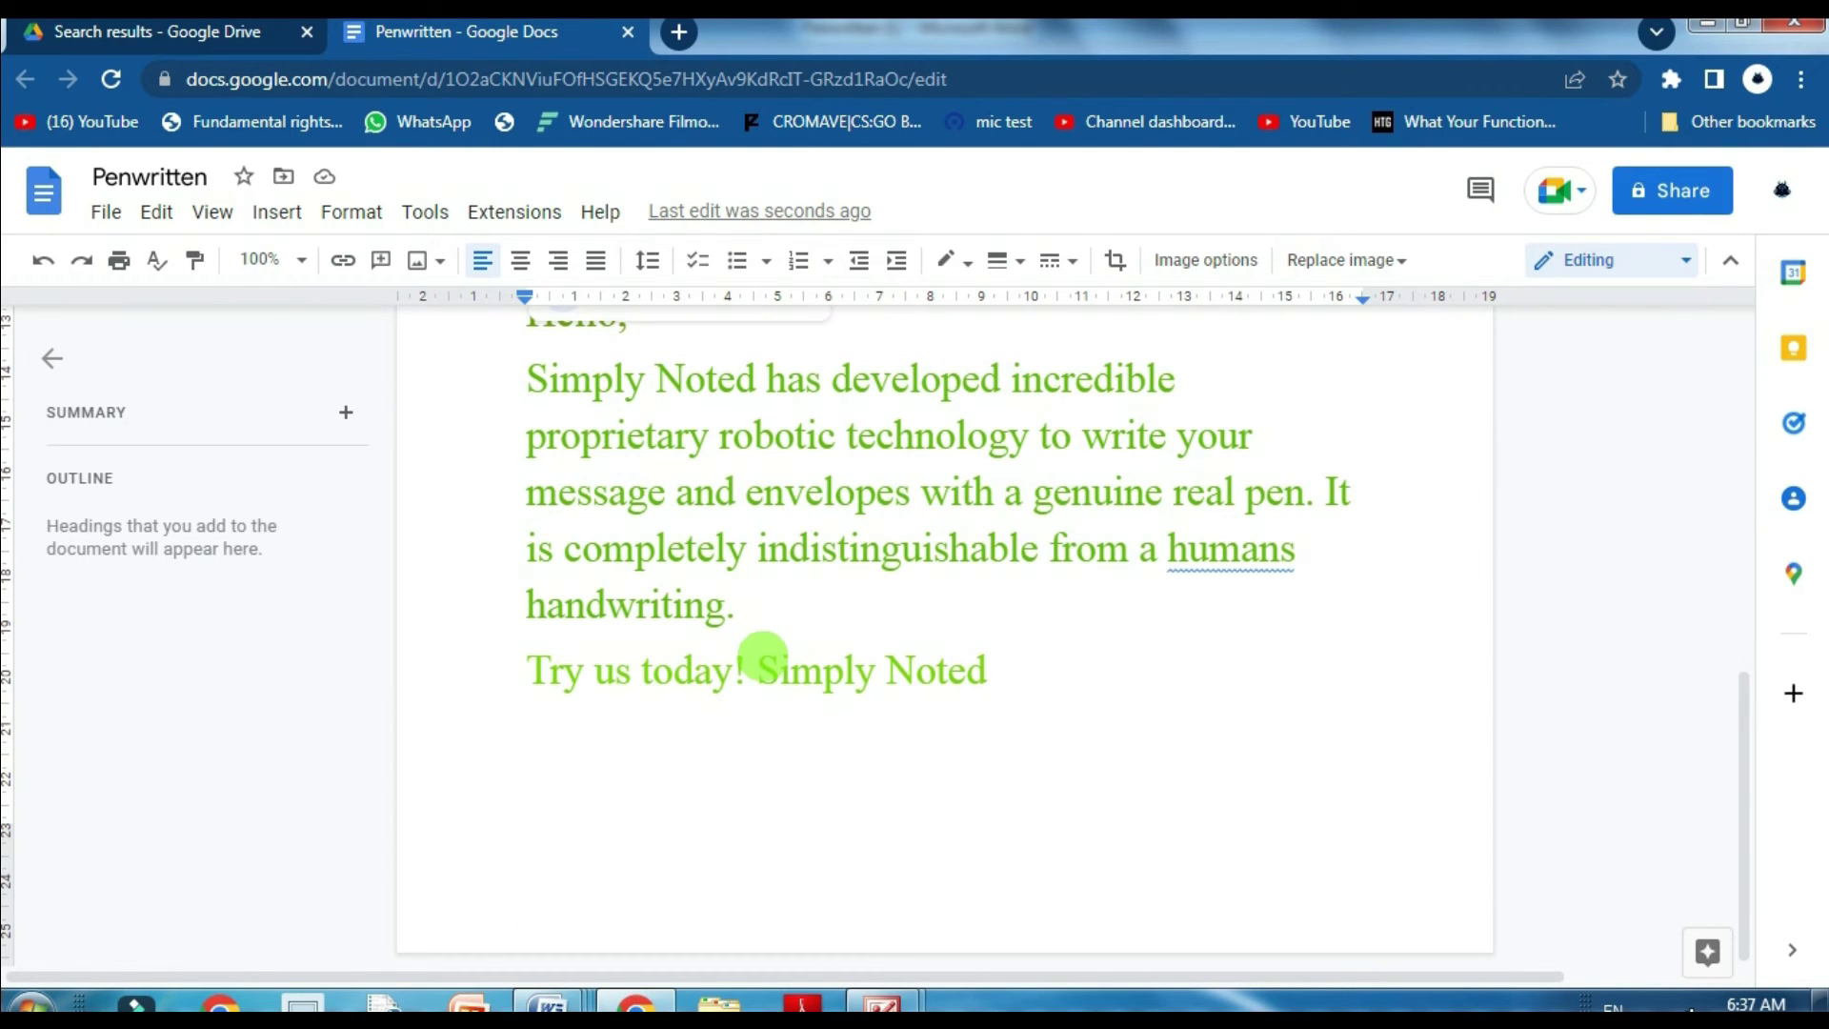
- Put 'Simply Noted' on its own line below 'Try us today!'
left_click(755, 656)
scroll(866, 812, "up", 2)
scroll(936, 859, "up", 2)
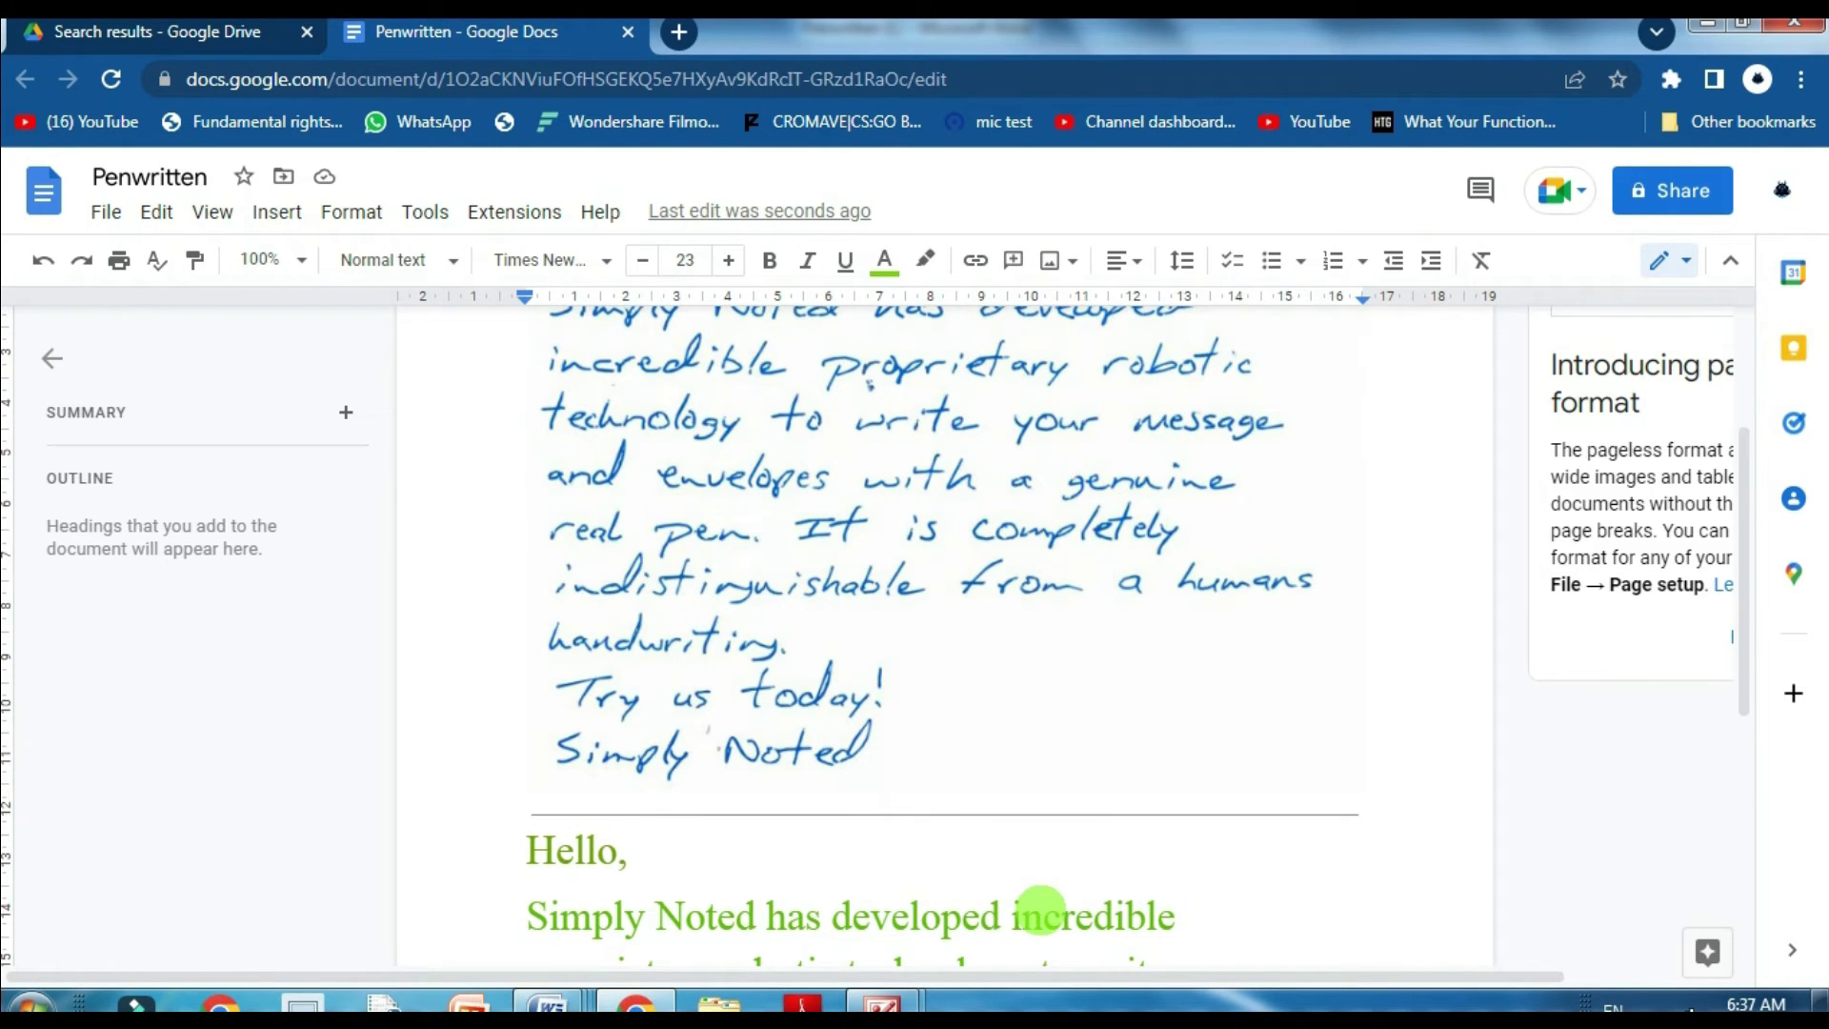
scroll(1041, 910, "down", 2)
scroll(1043, 912, "down", 3)
key("Return")
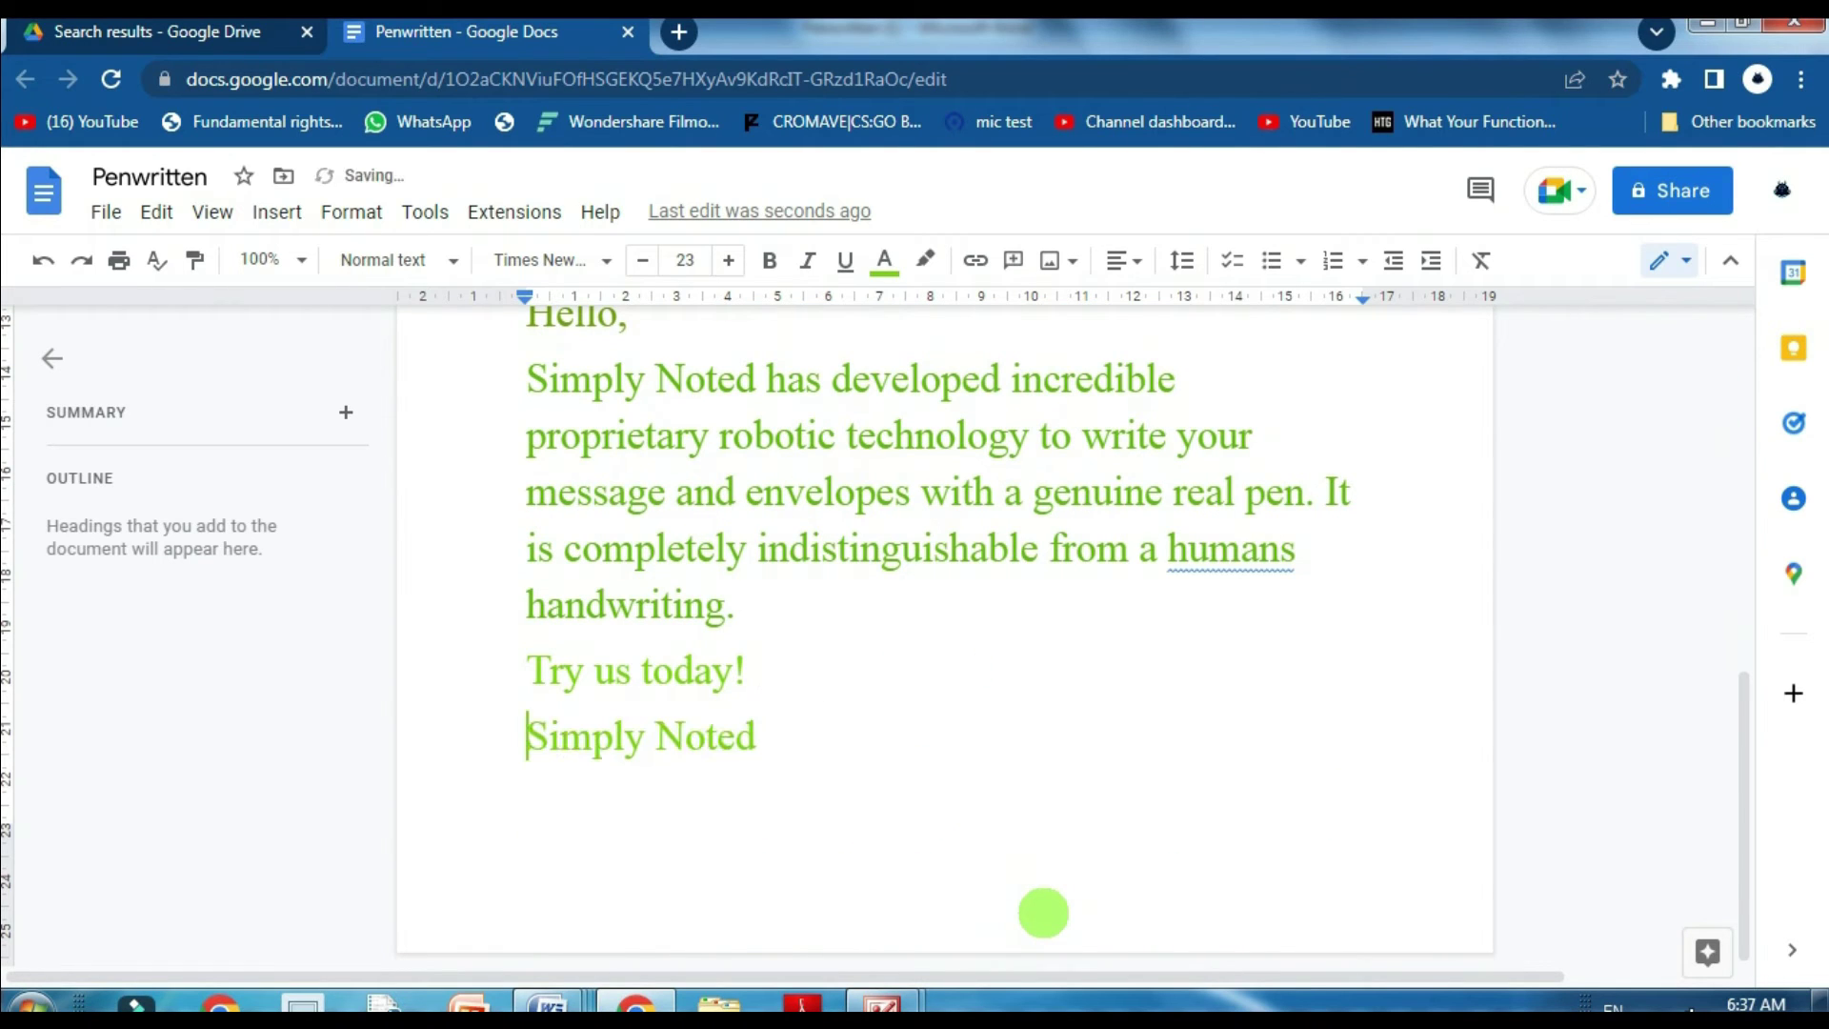
scroll(1043, 913, "up", 1)
scroll(1058, 906, "up", 2)
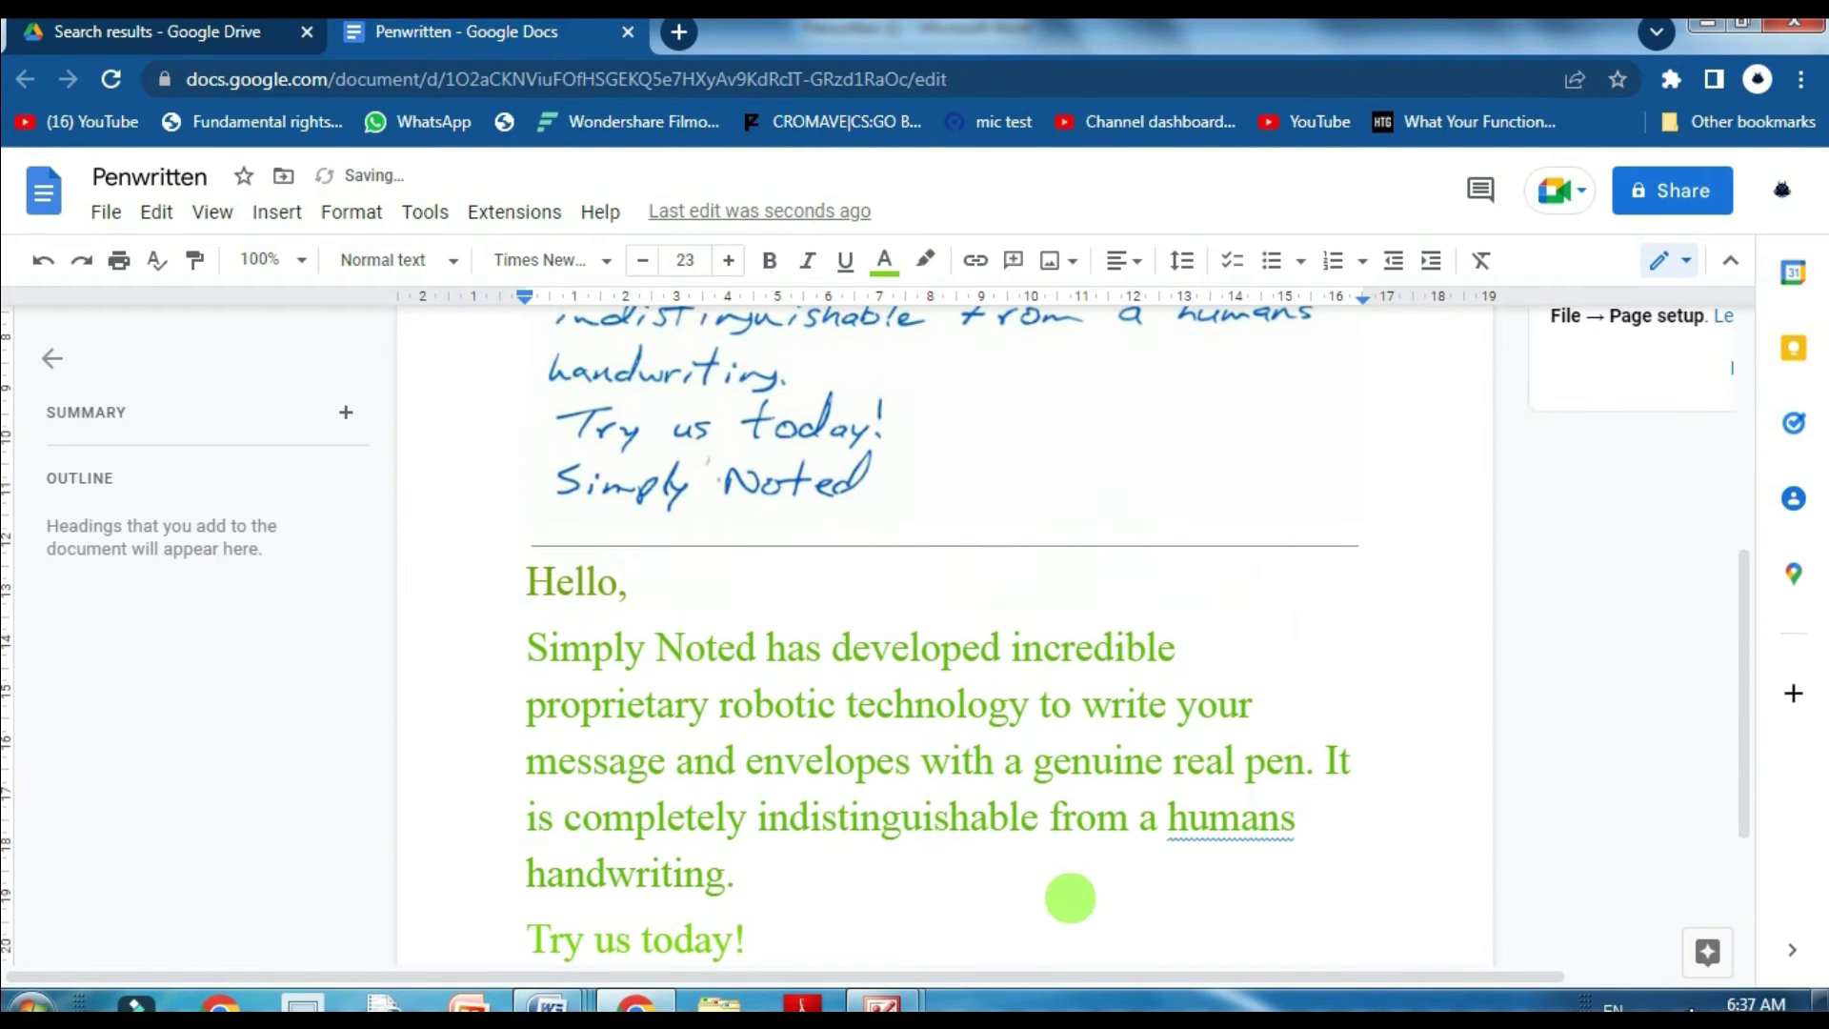
scroll(739, 931, "up", 4)
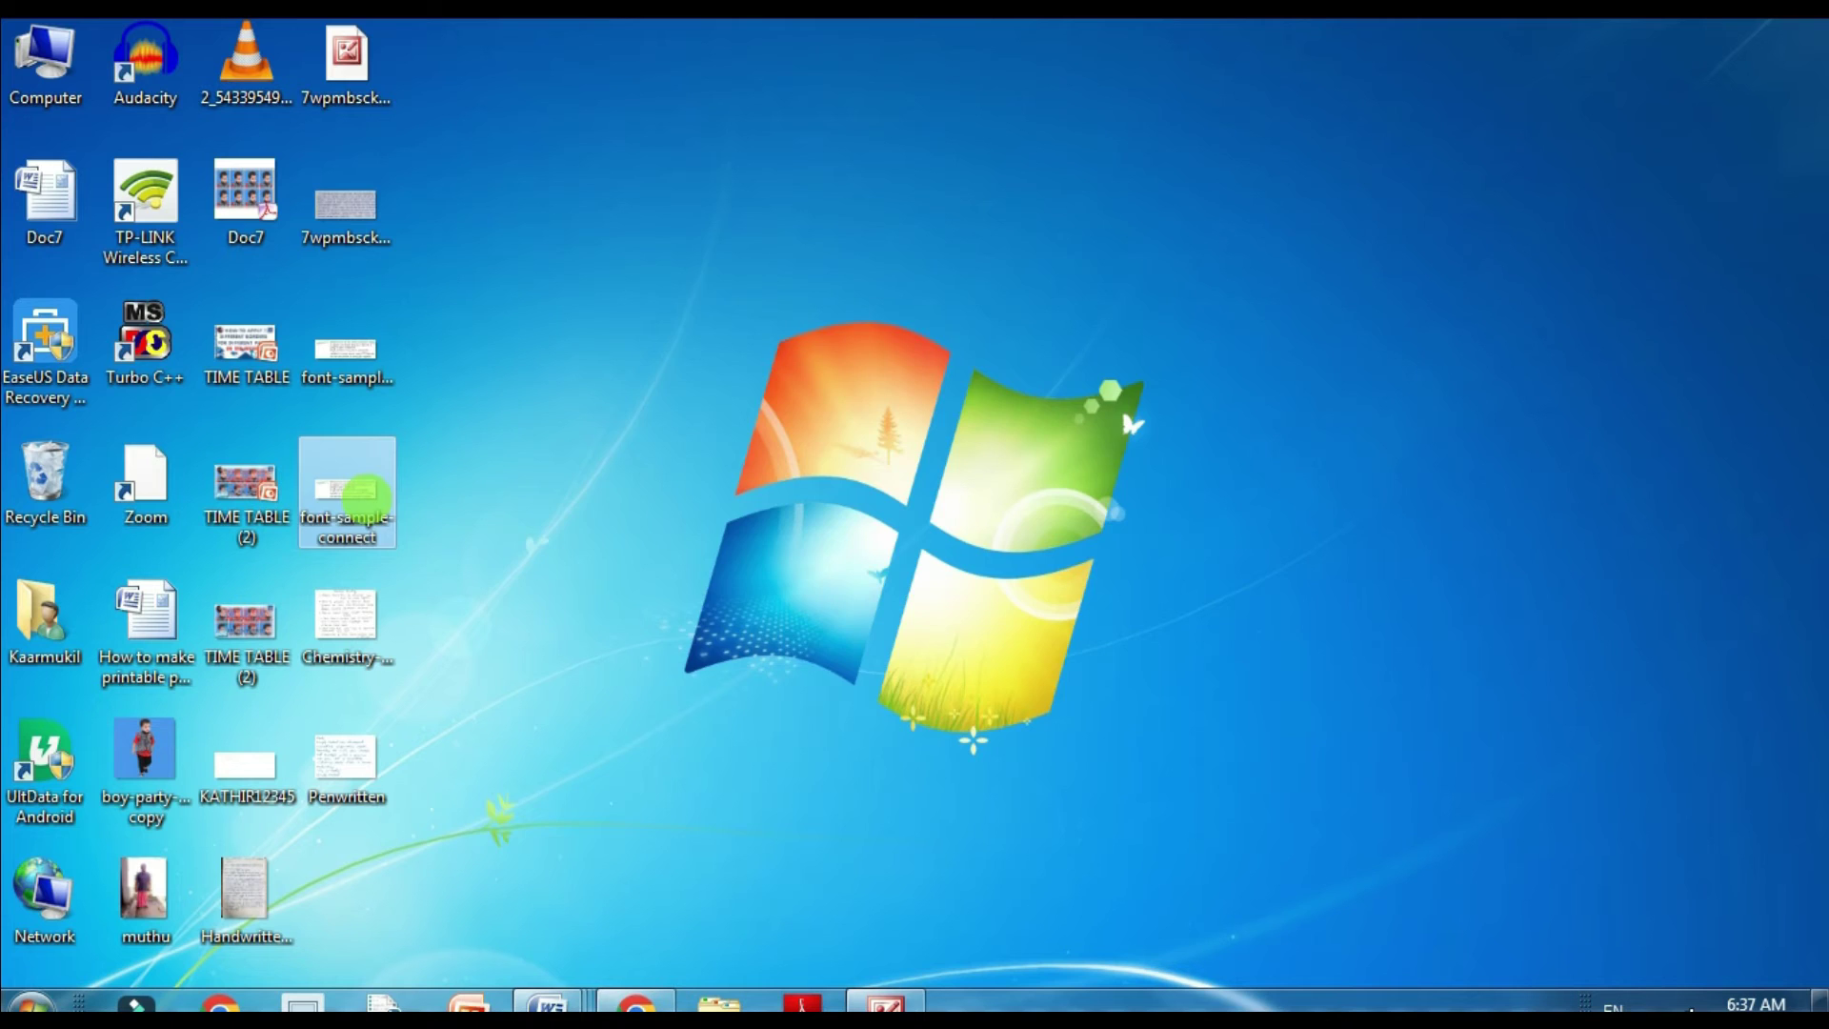
- View font-sample-connect.jpg maximized in Picture Manager, check its file properties, then close it
double_click(346, 489)
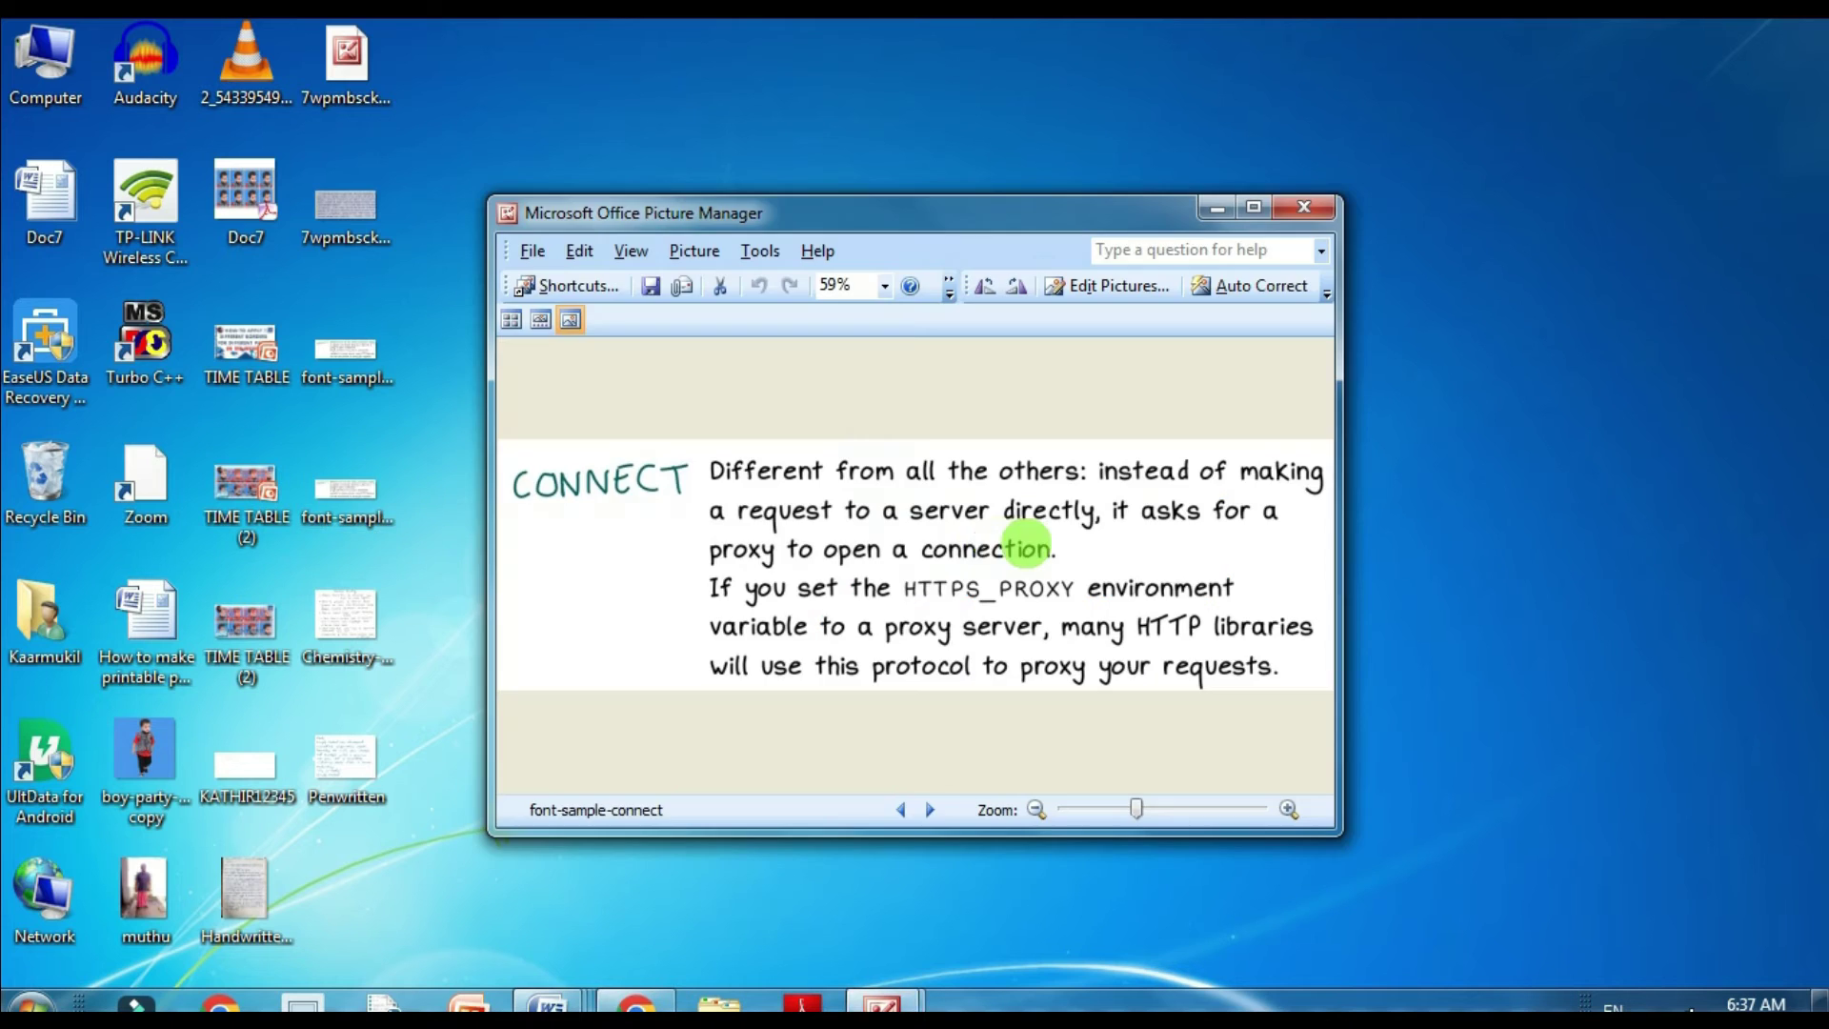
left_click(1251, 208)
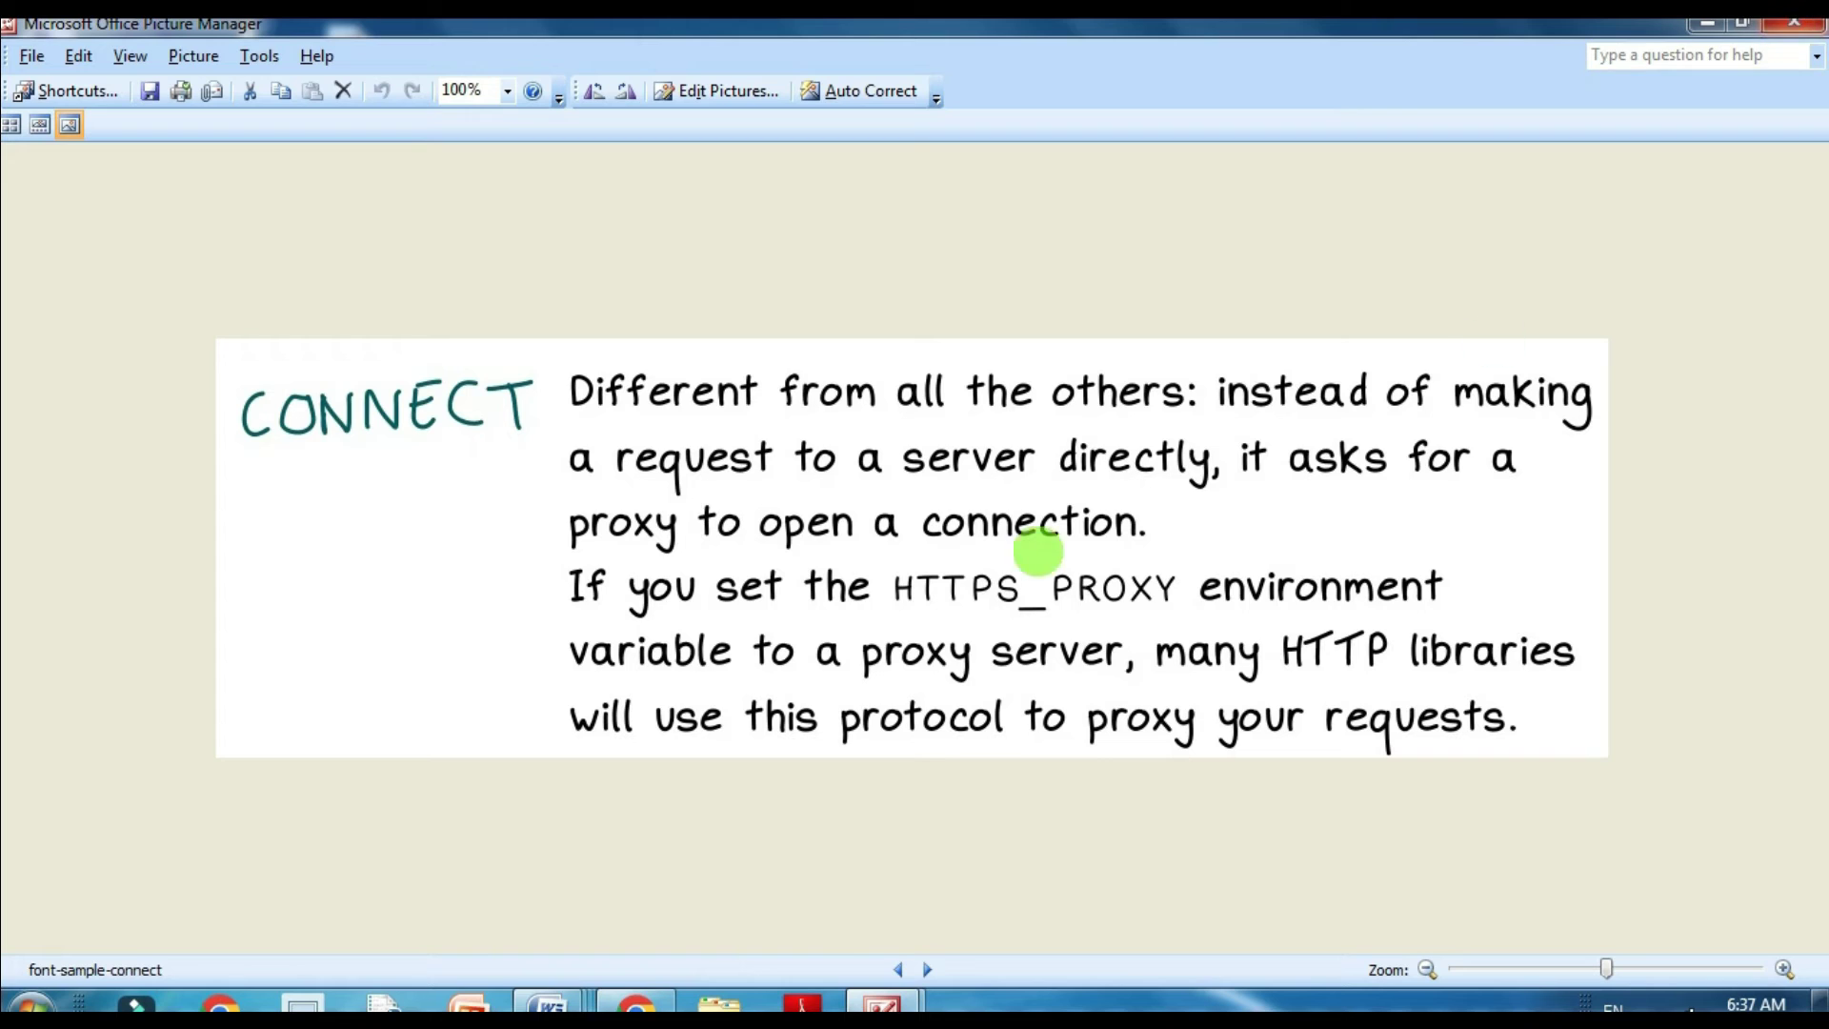
key("alt+Return")
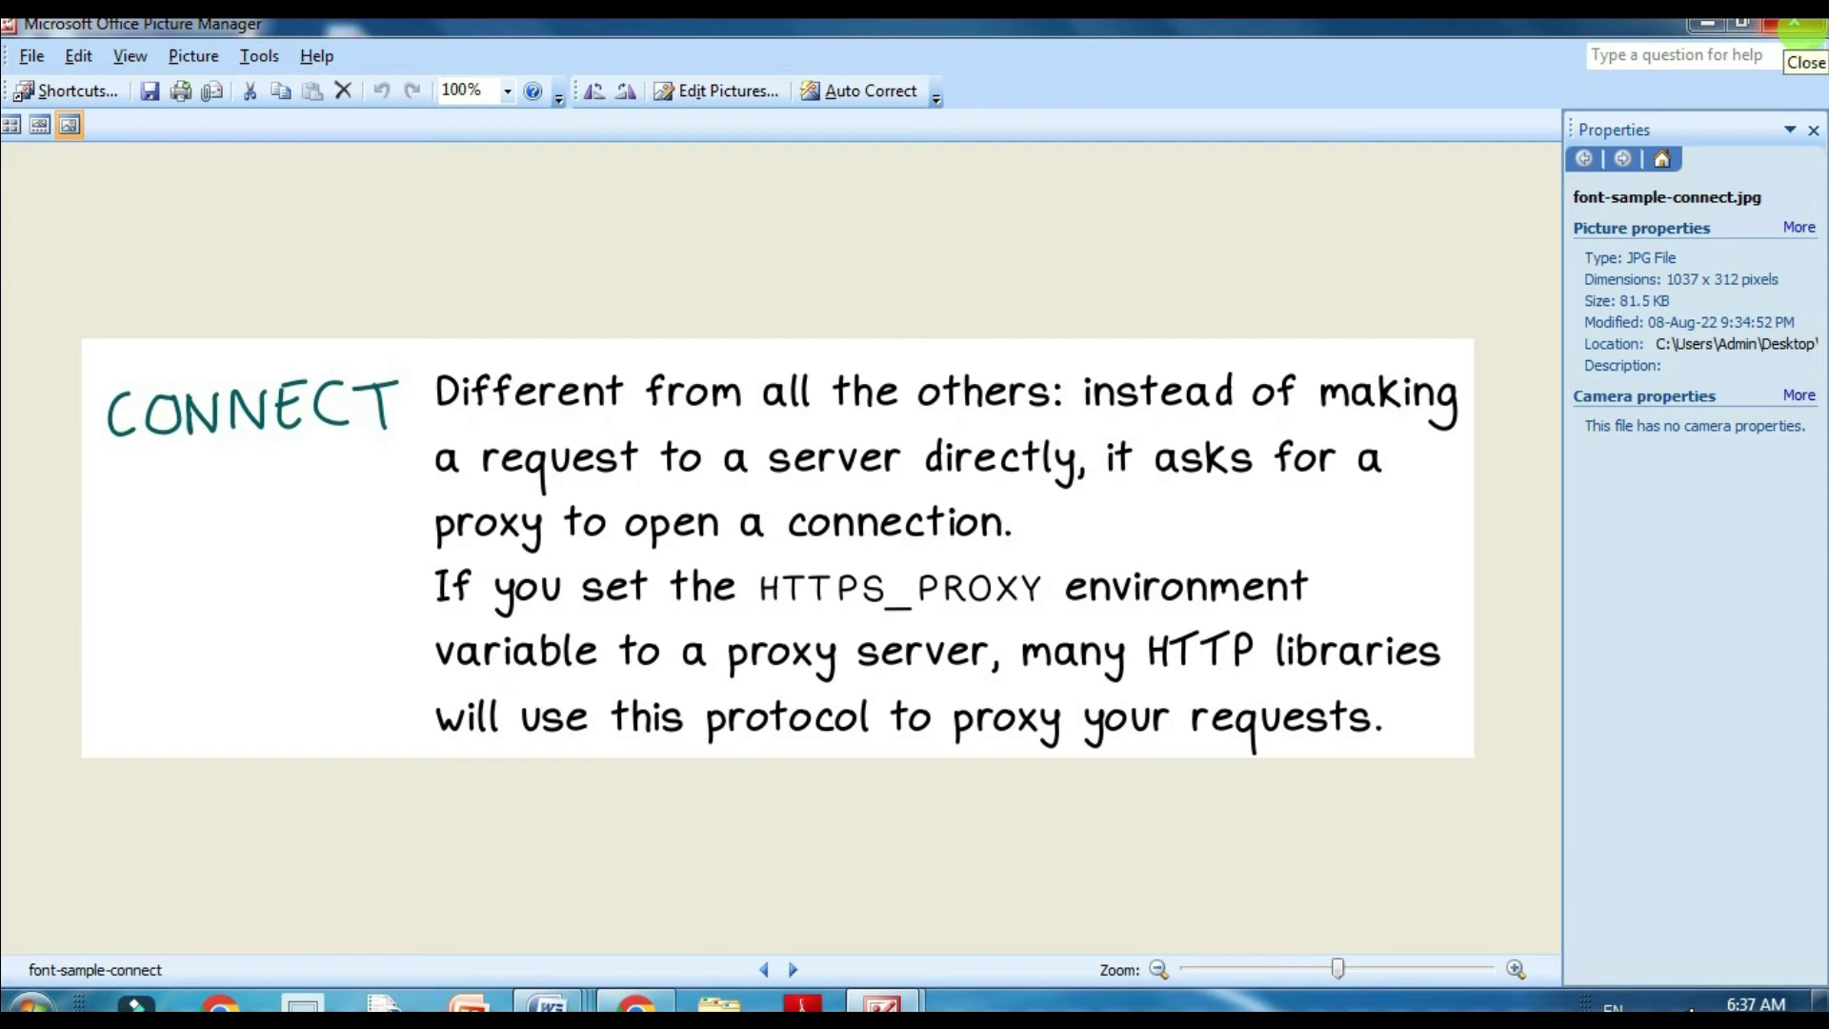
left_click(1795, 21)
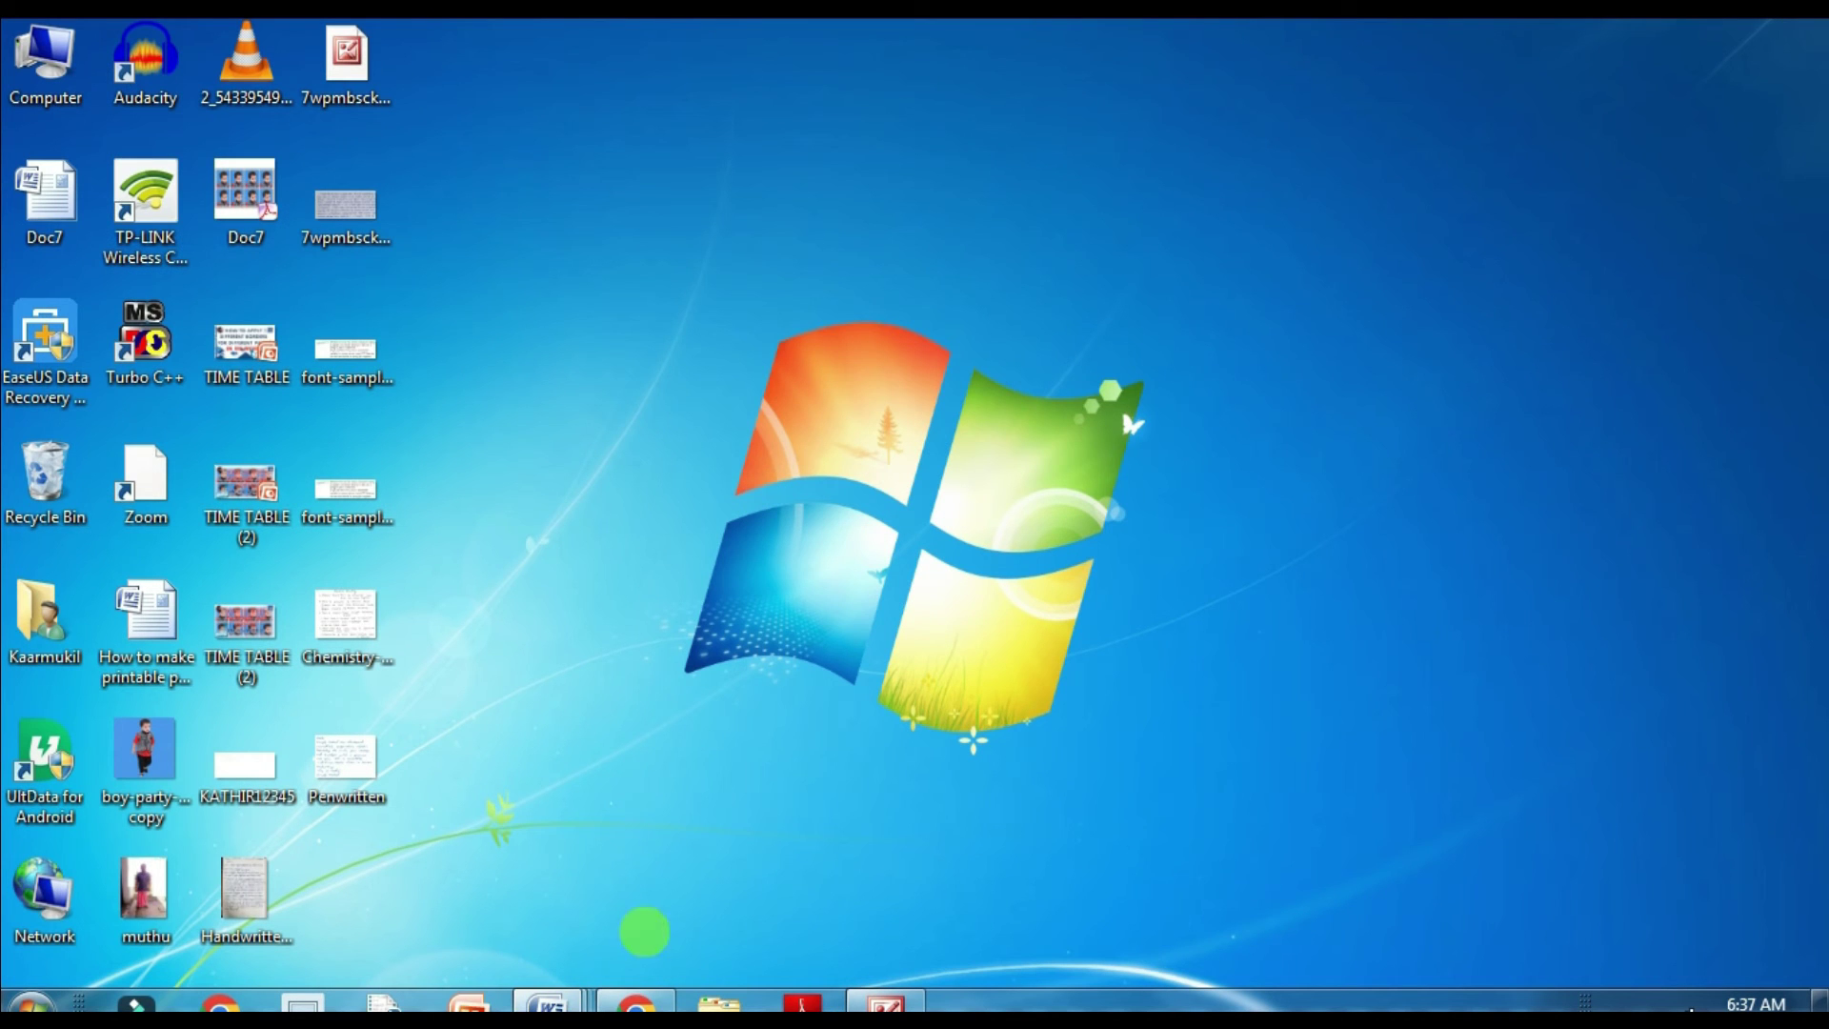
- Back in Chrome, close the Penwritten document tab and go to My Drive
left_click(636, 1000)
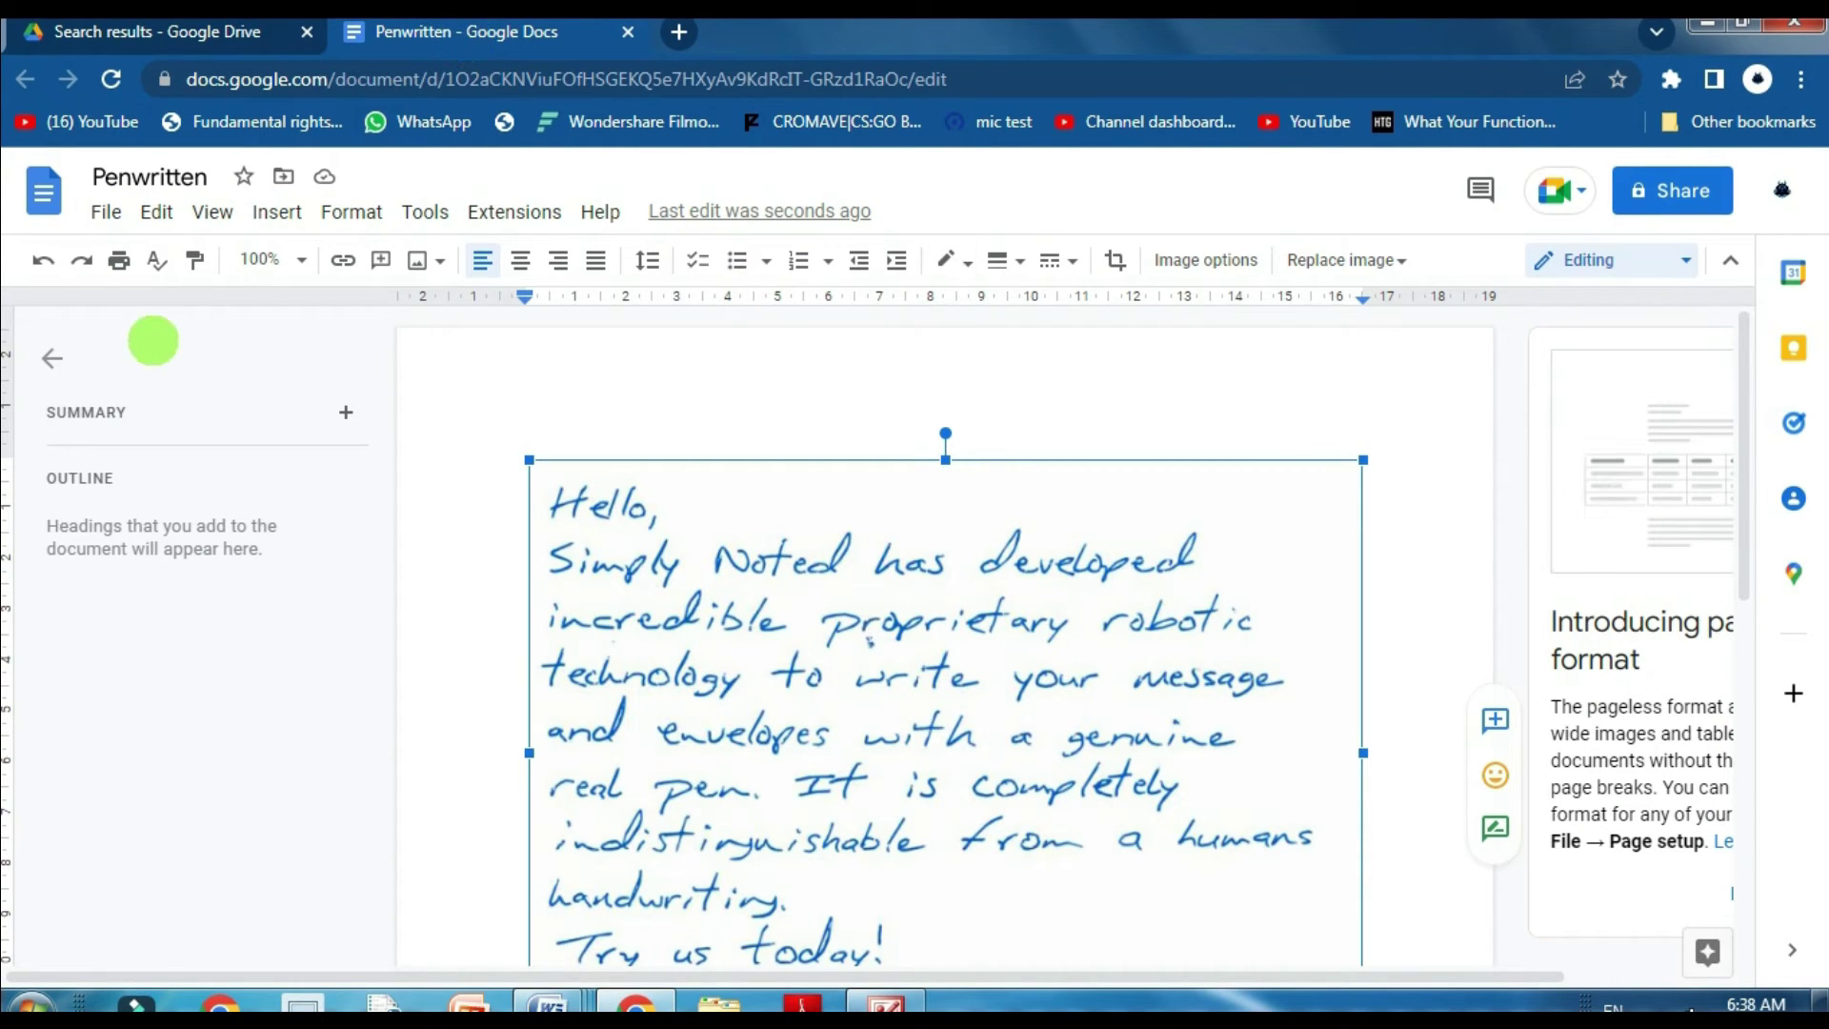
left_click(628, 32)
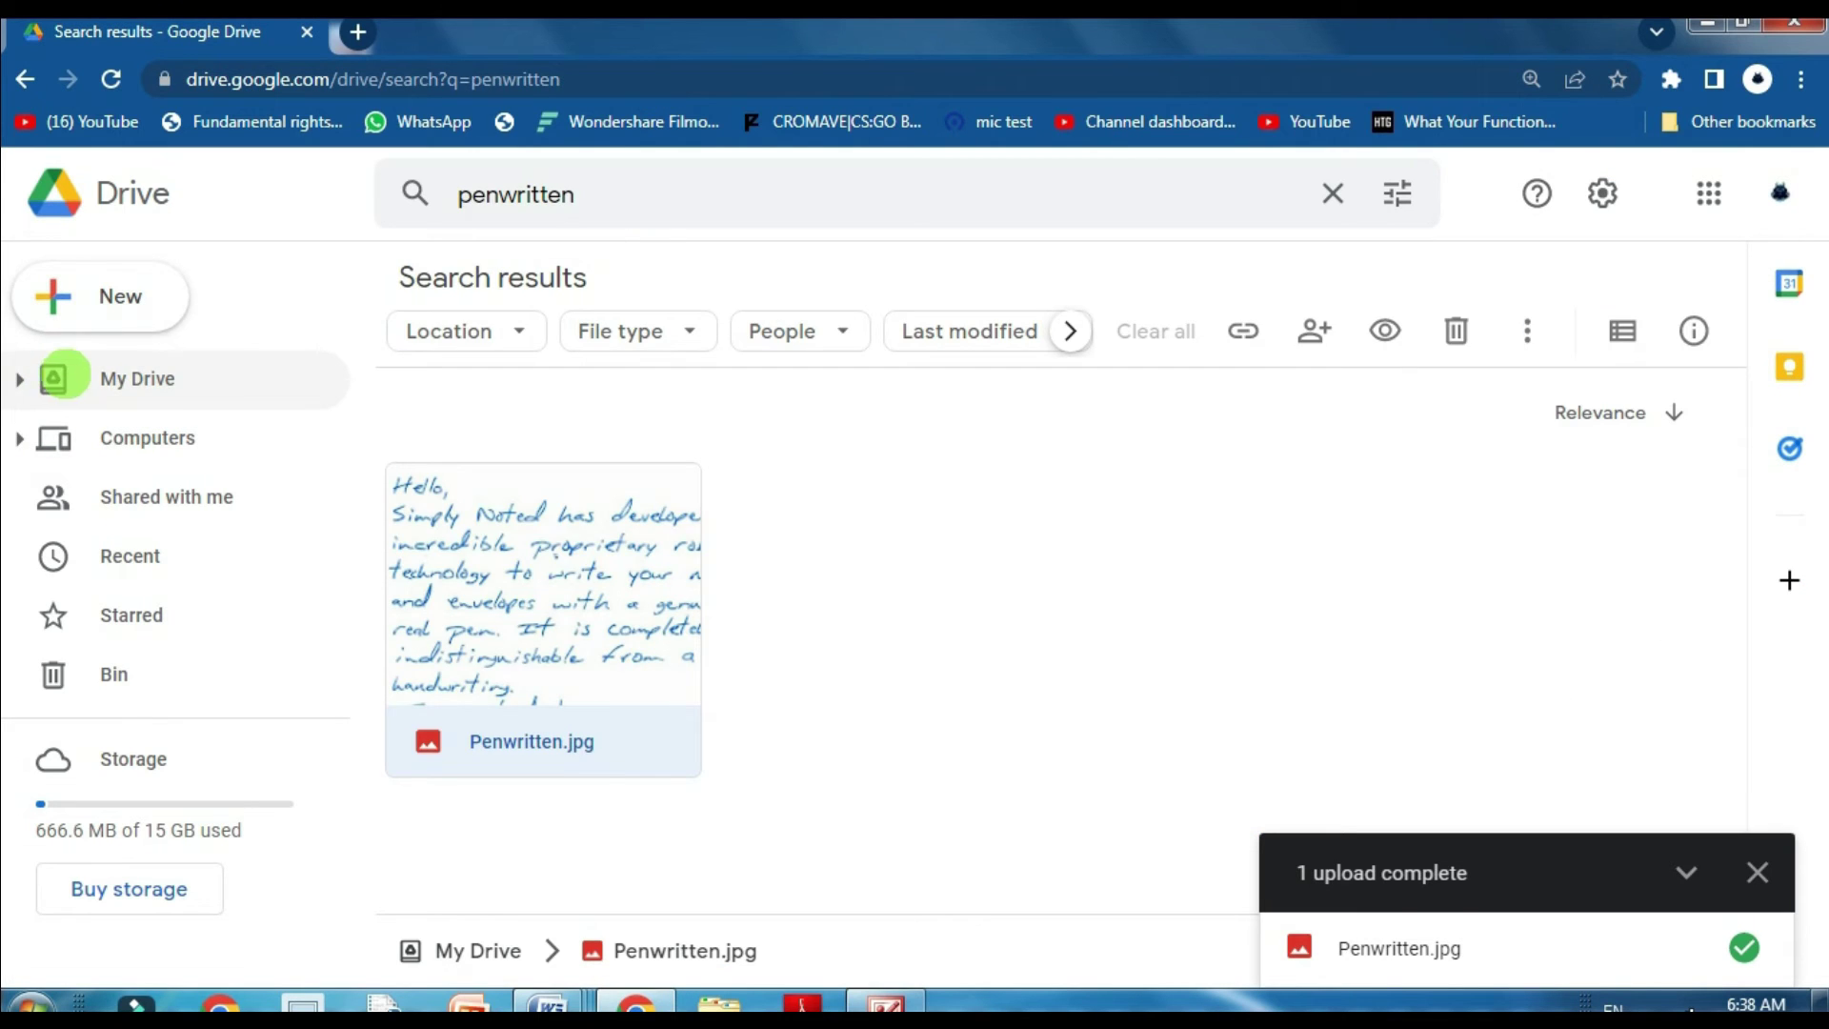
left_click(111, 378)
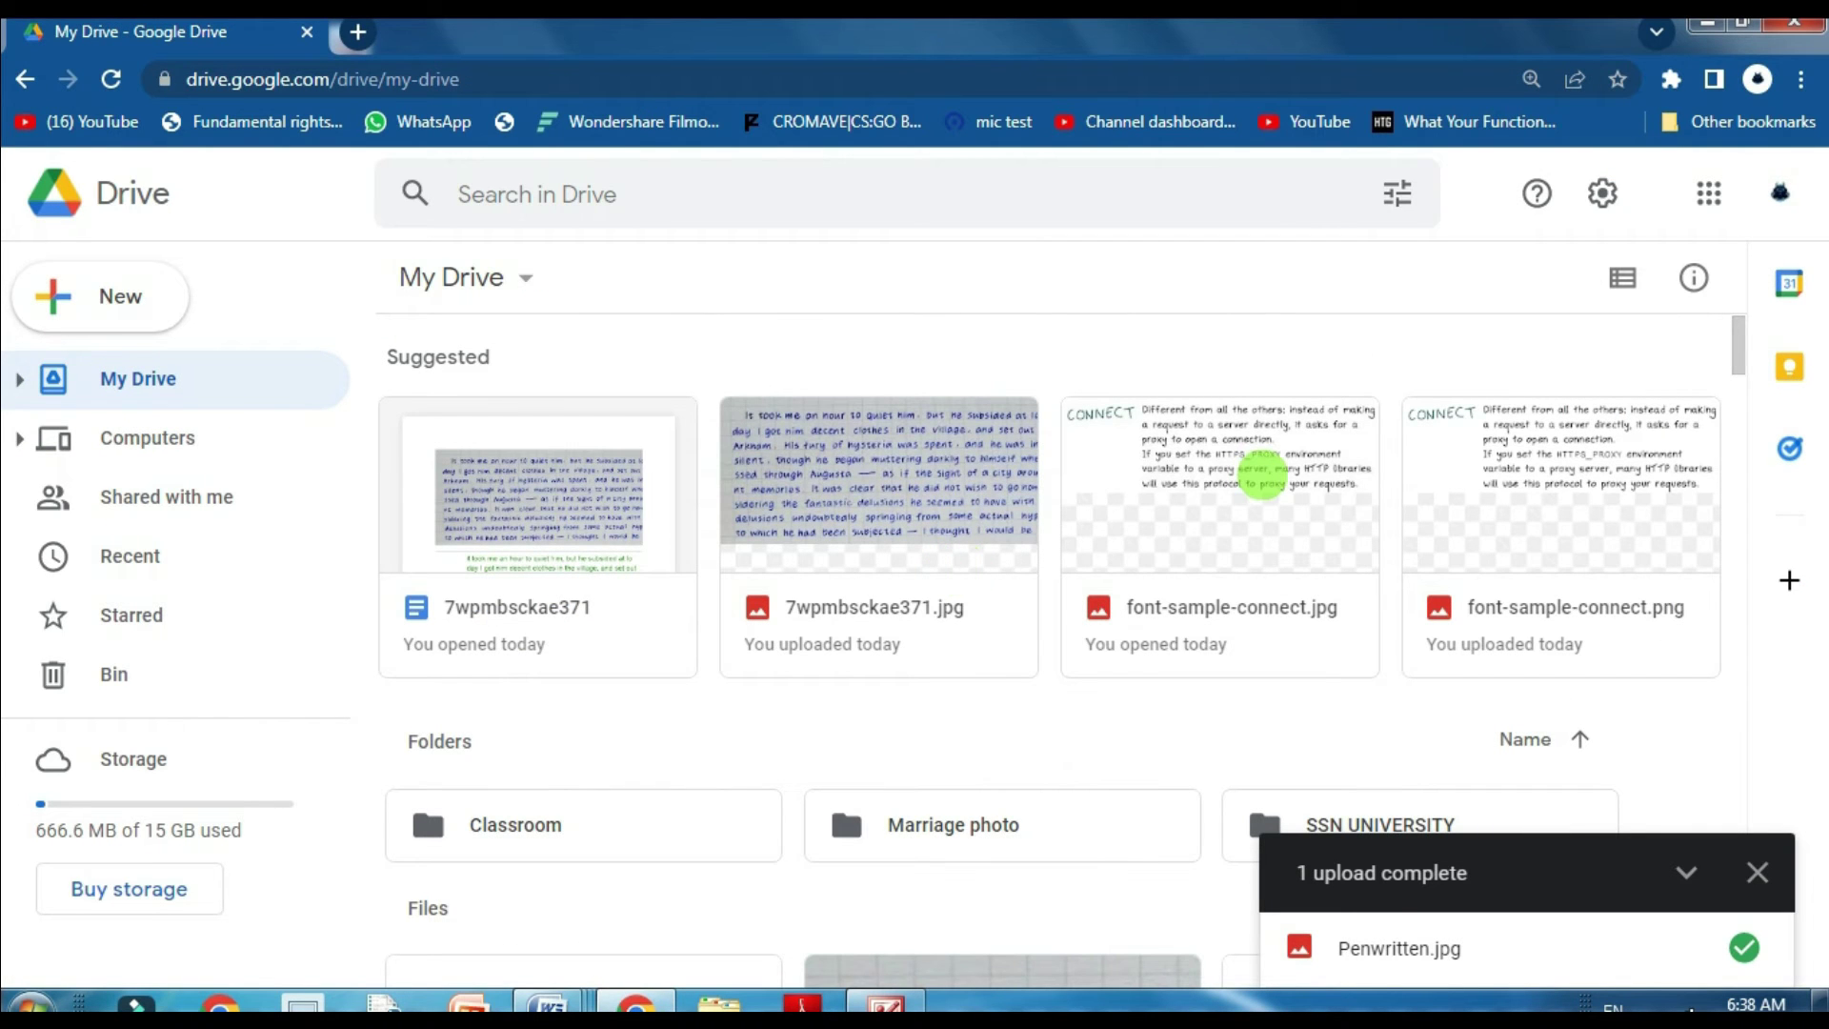
- Preview font-sample-connect.jpg, then open it with Google Docs
left_click(1261, 474)
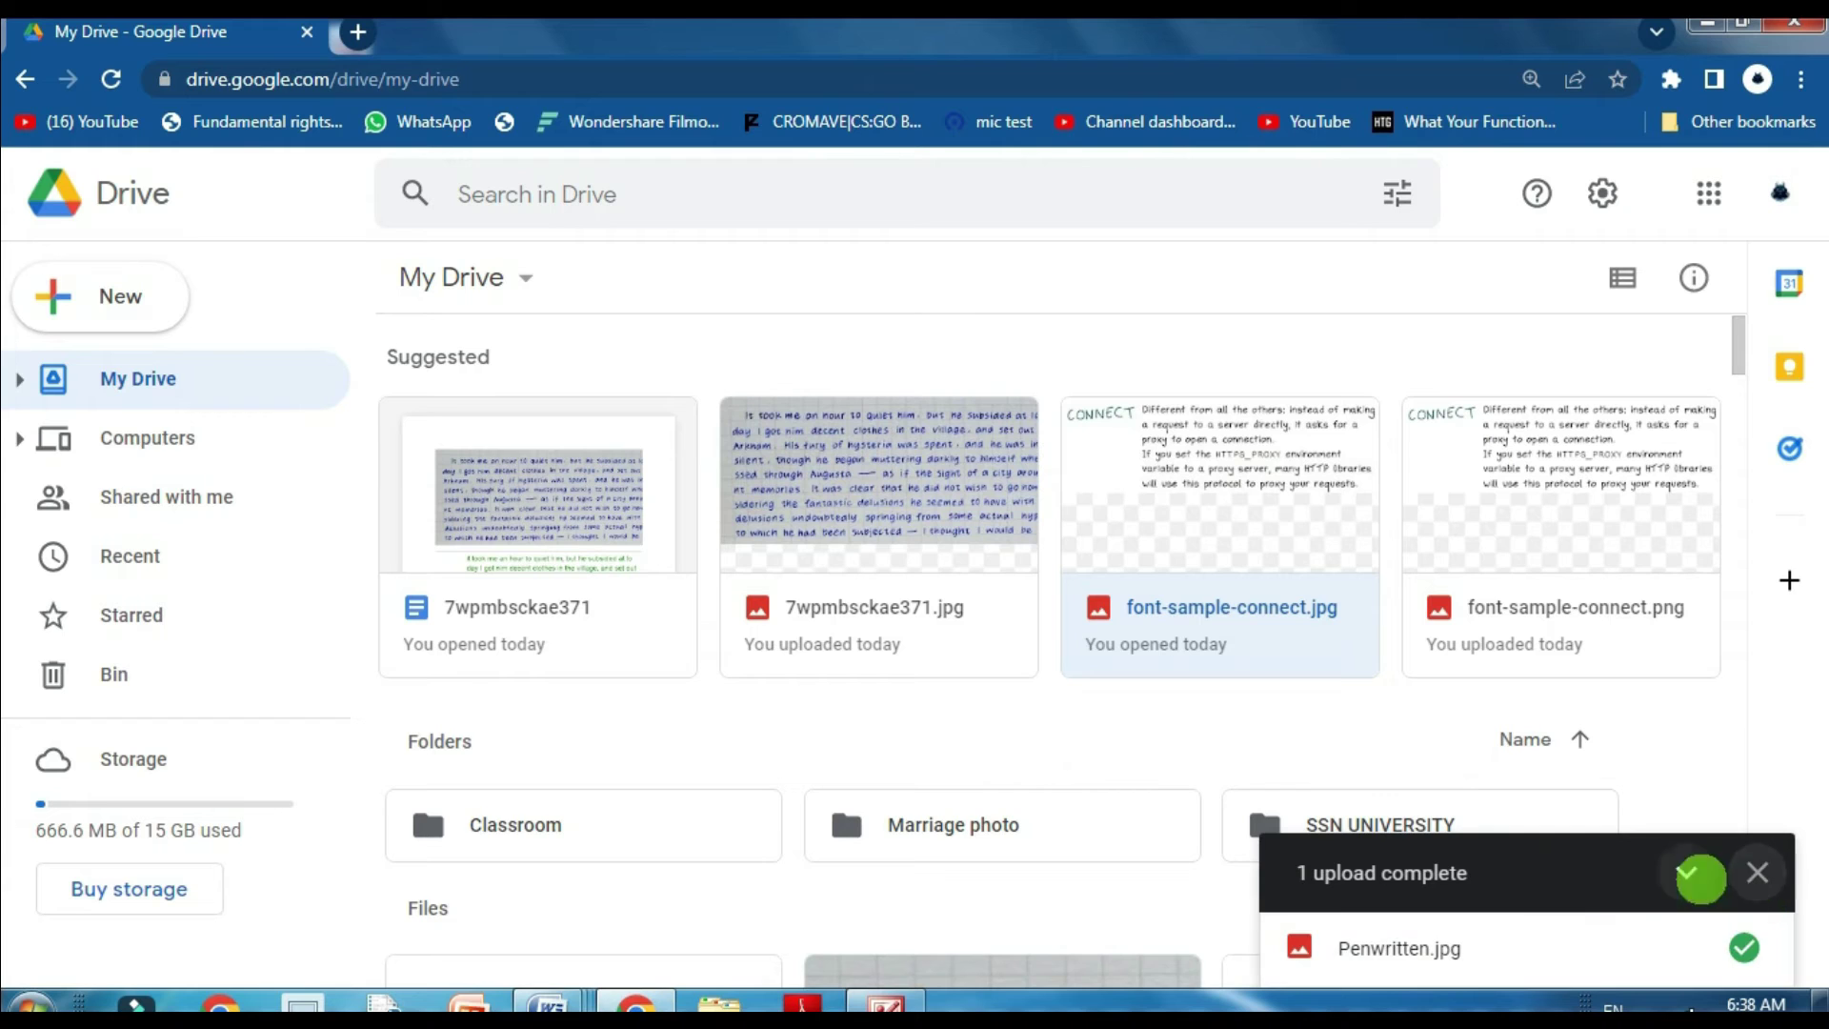
left_click(53, 294)
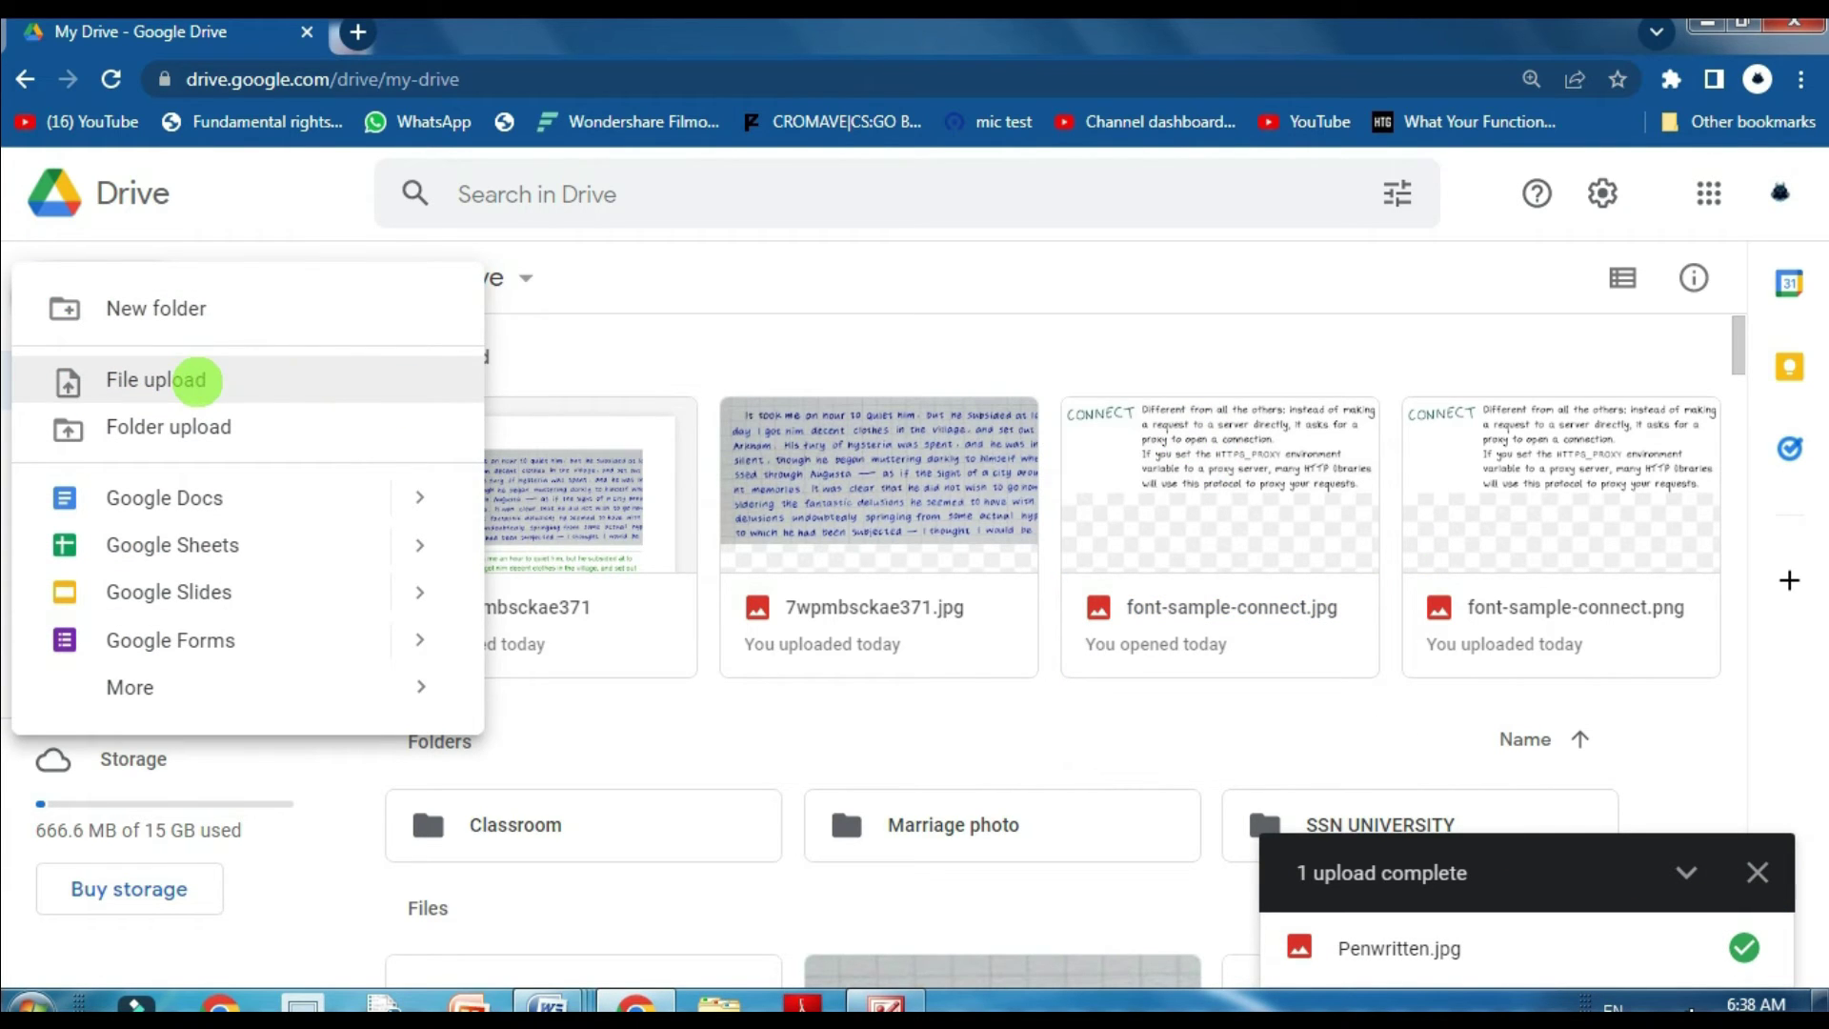
left_click(1270, 468)
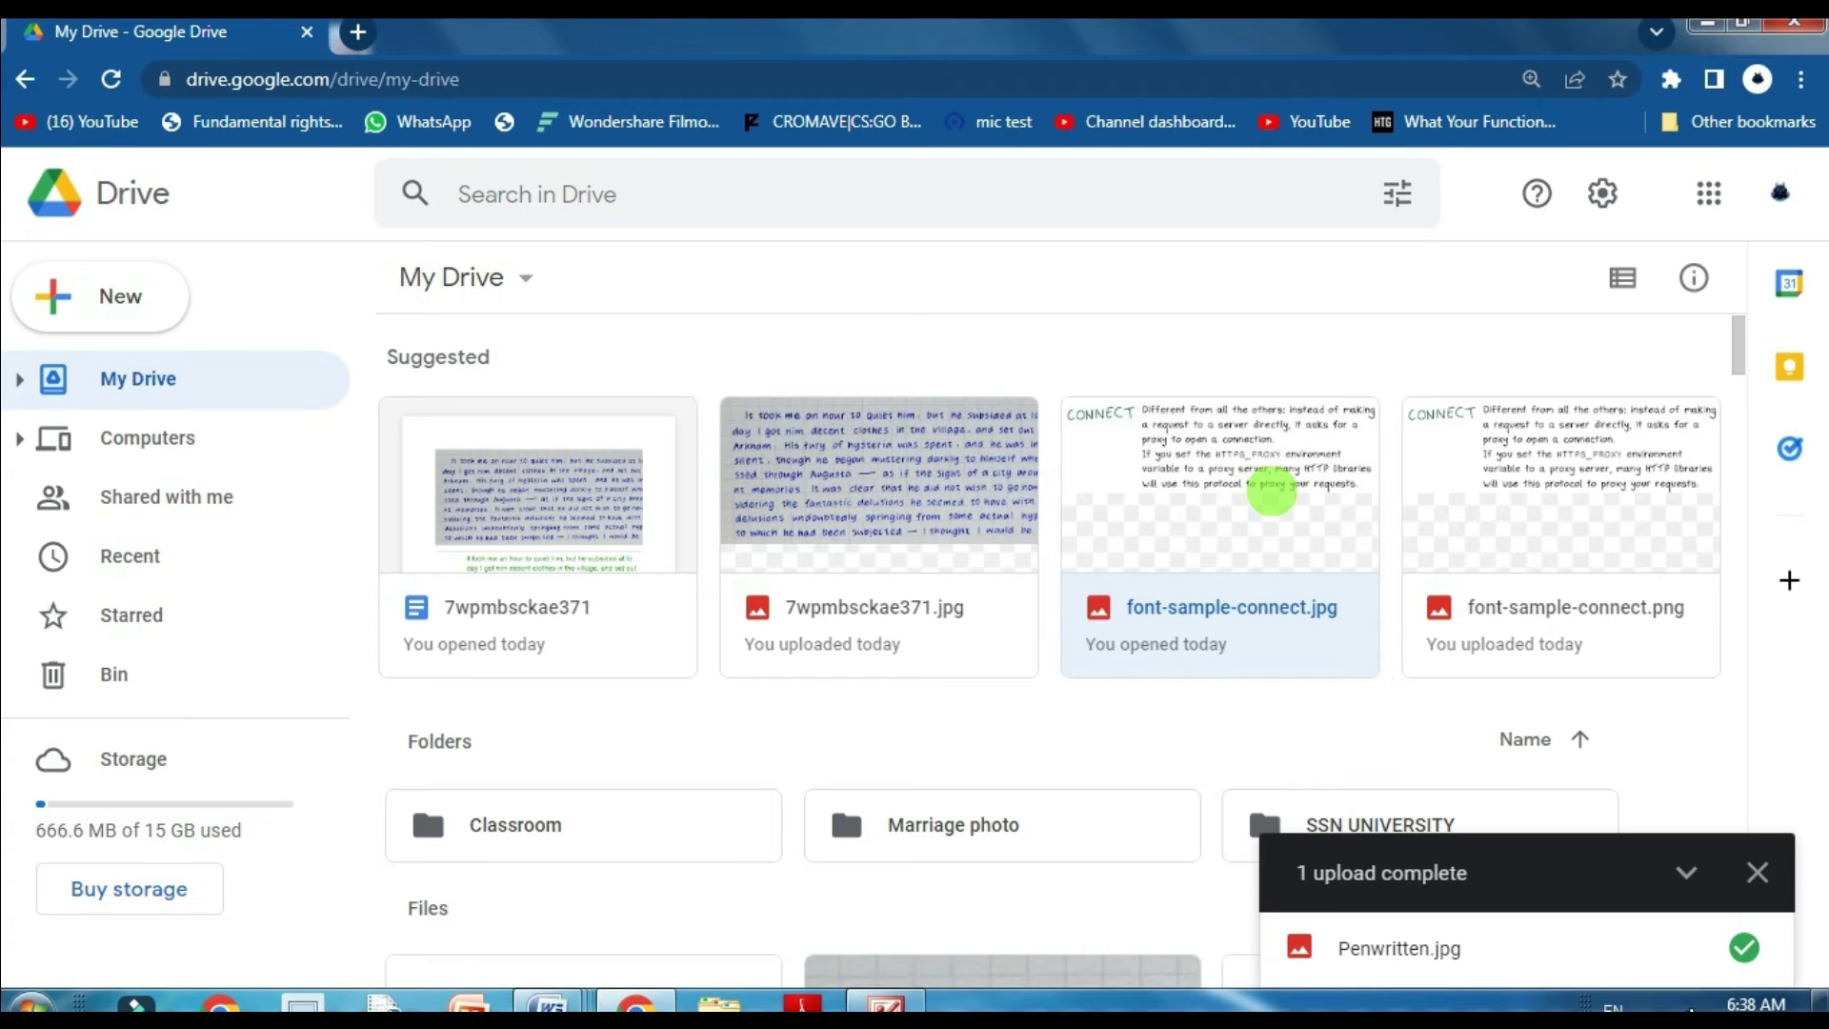
double_click(1275, 491)
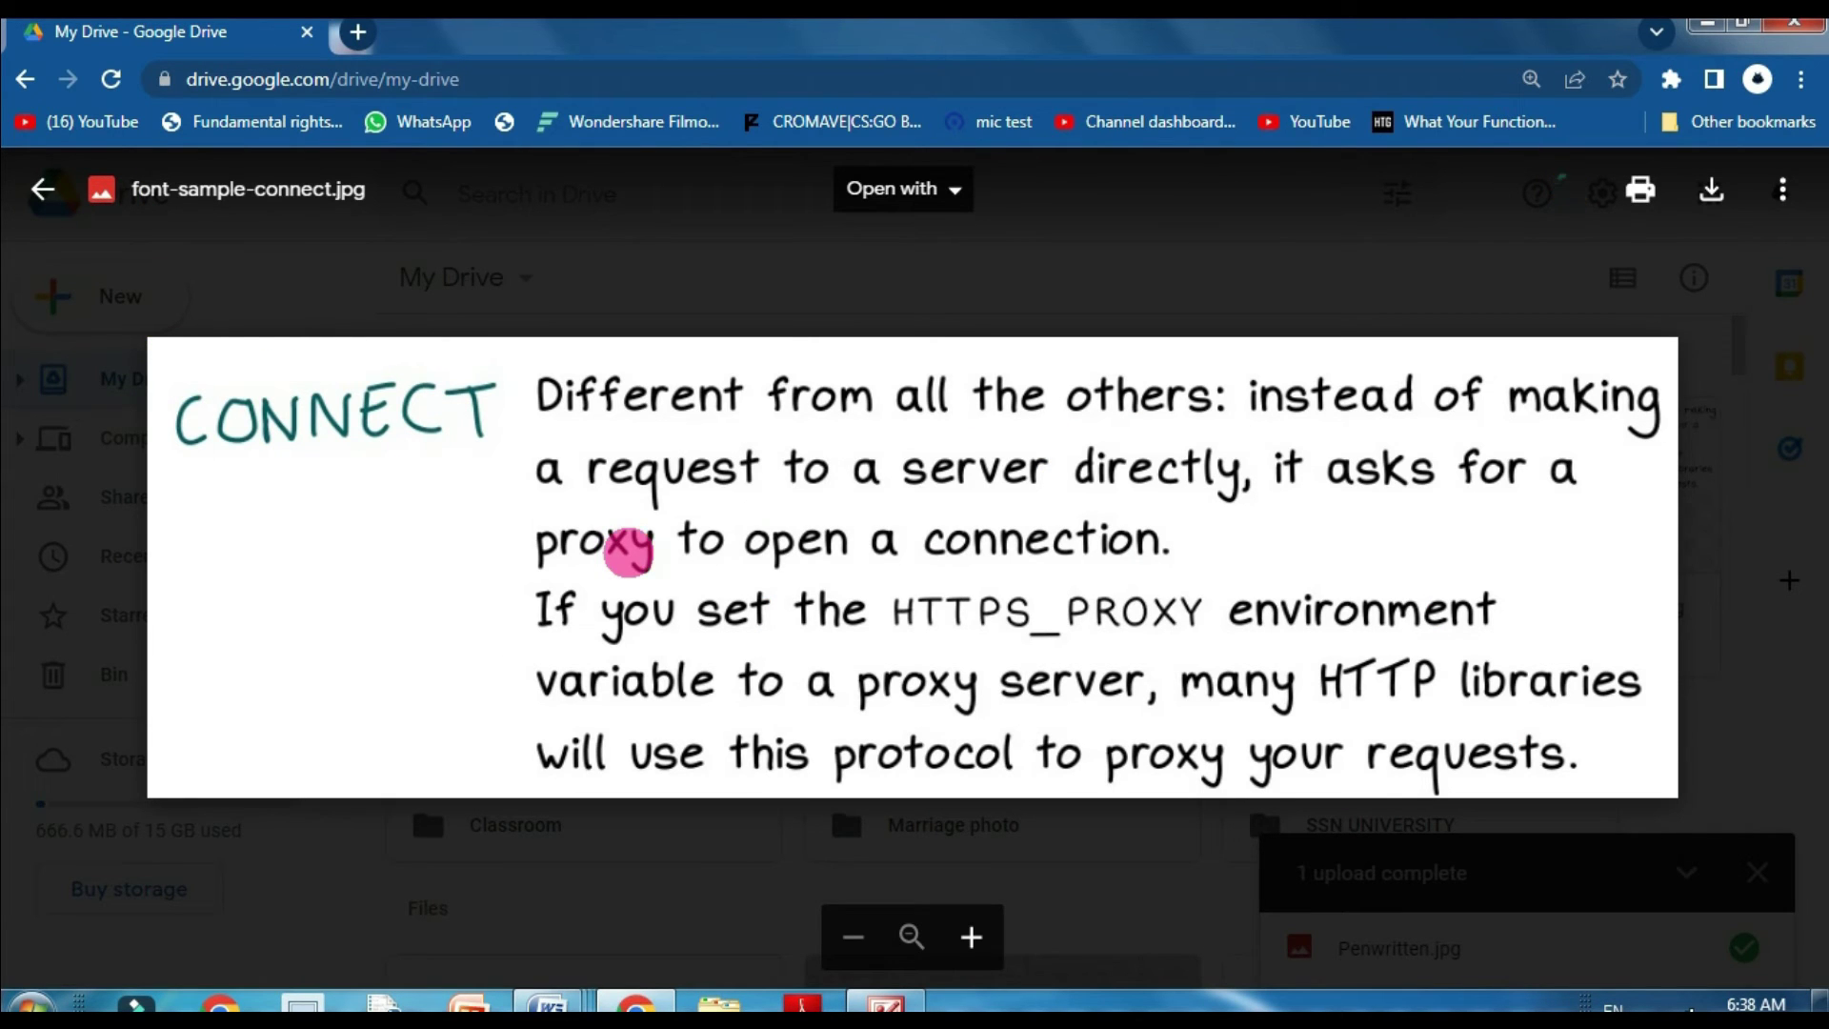
key("Escape")
right_click(1220, 464)
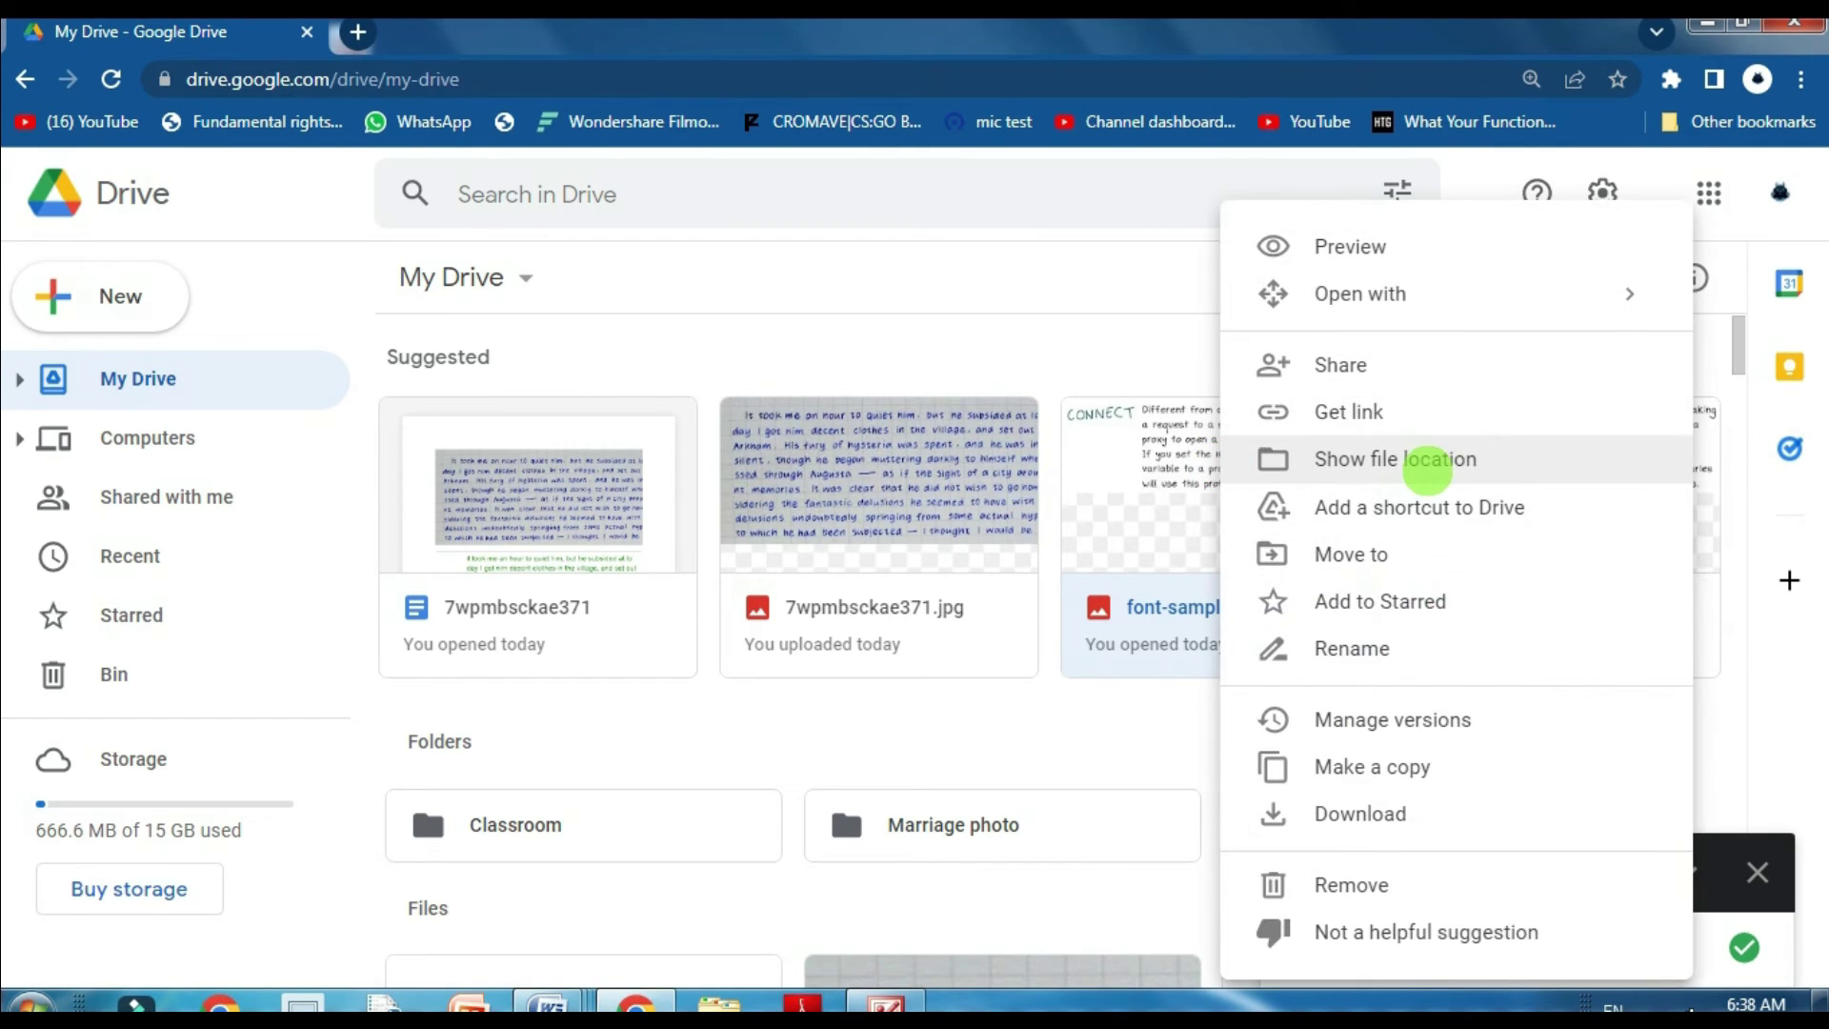
mouse_move(1359, 293)
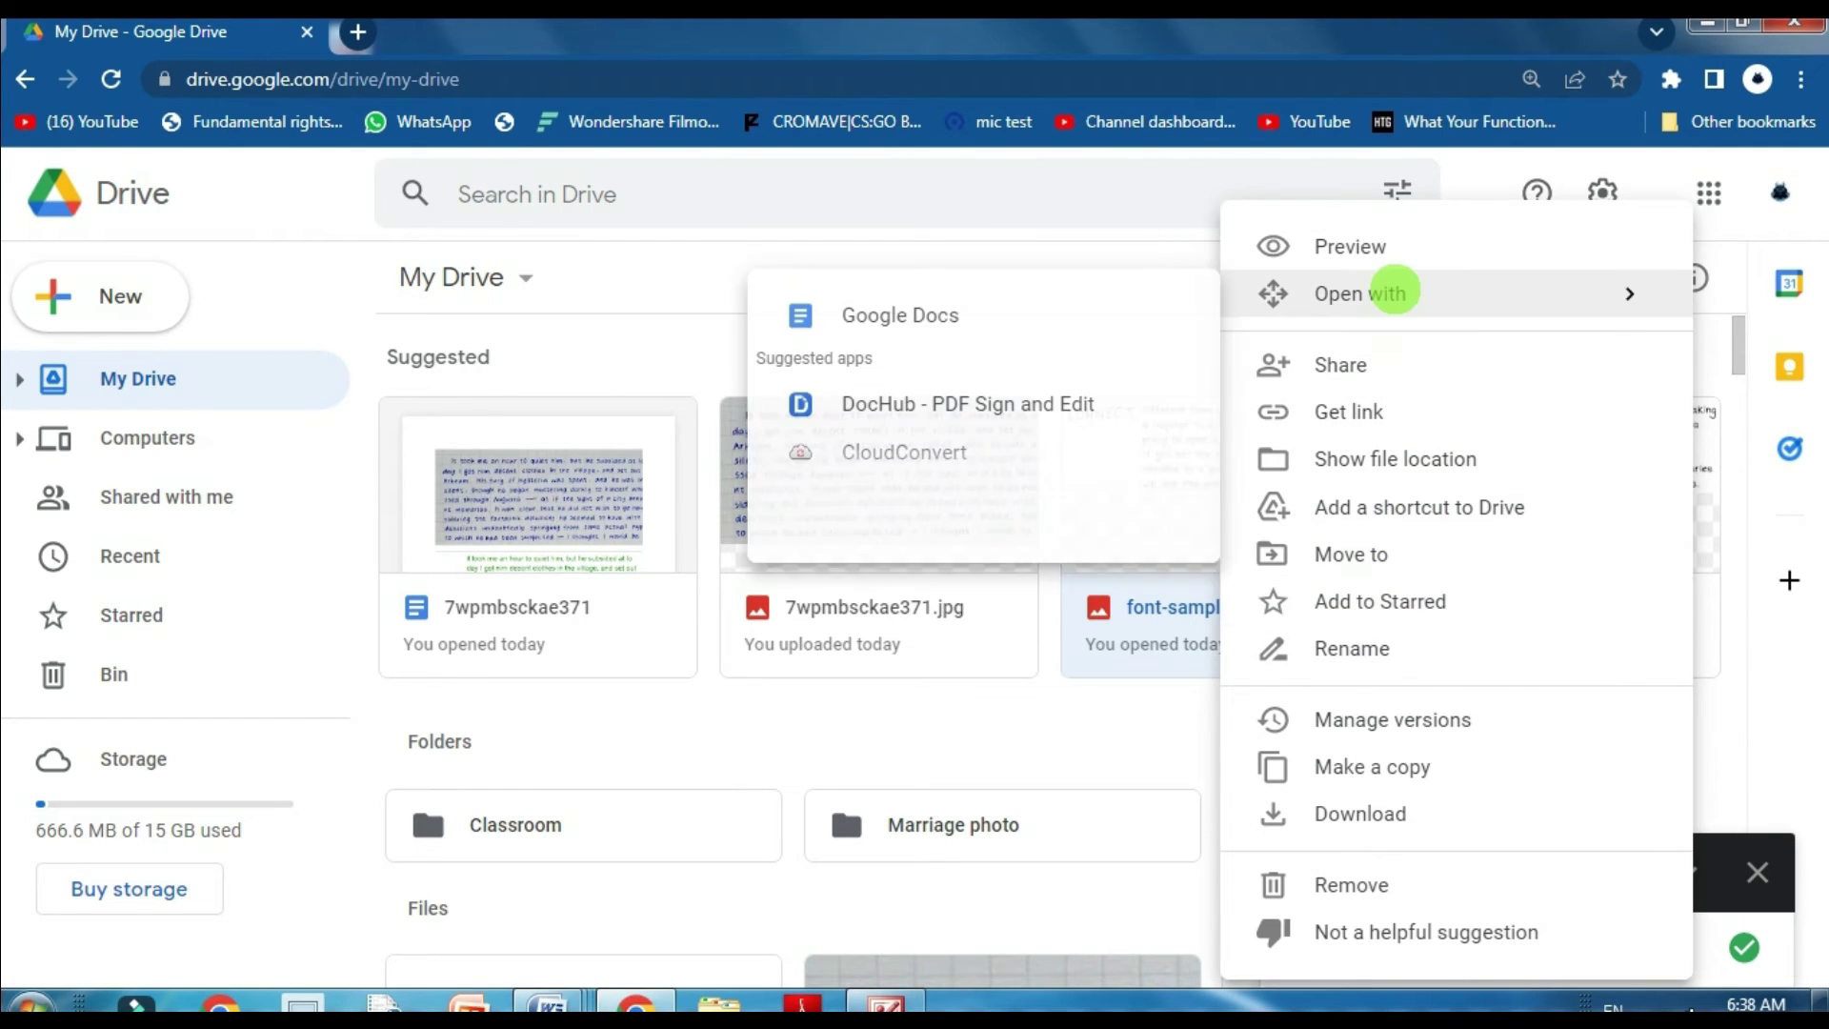
left_click(970, 303)
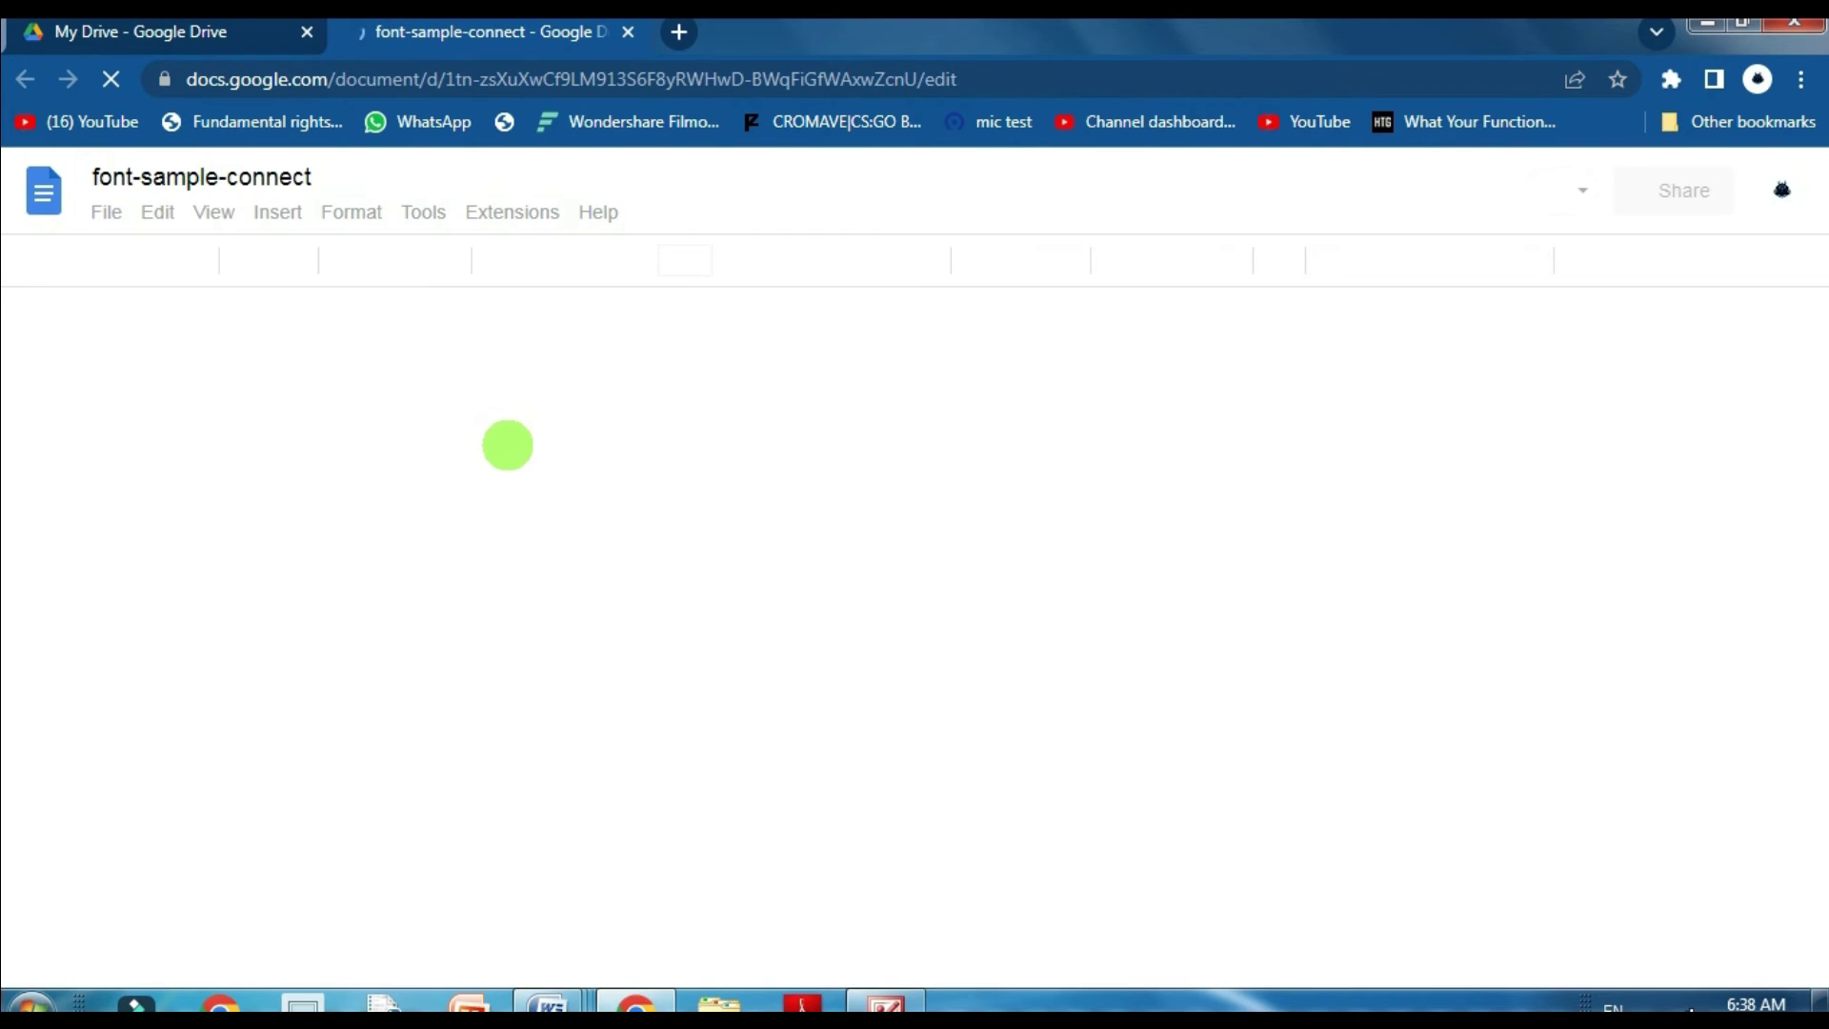
- Review the font-sample-connect OCR text by scrolling through it, then close the document
scroll(870, 560, "down", 1)
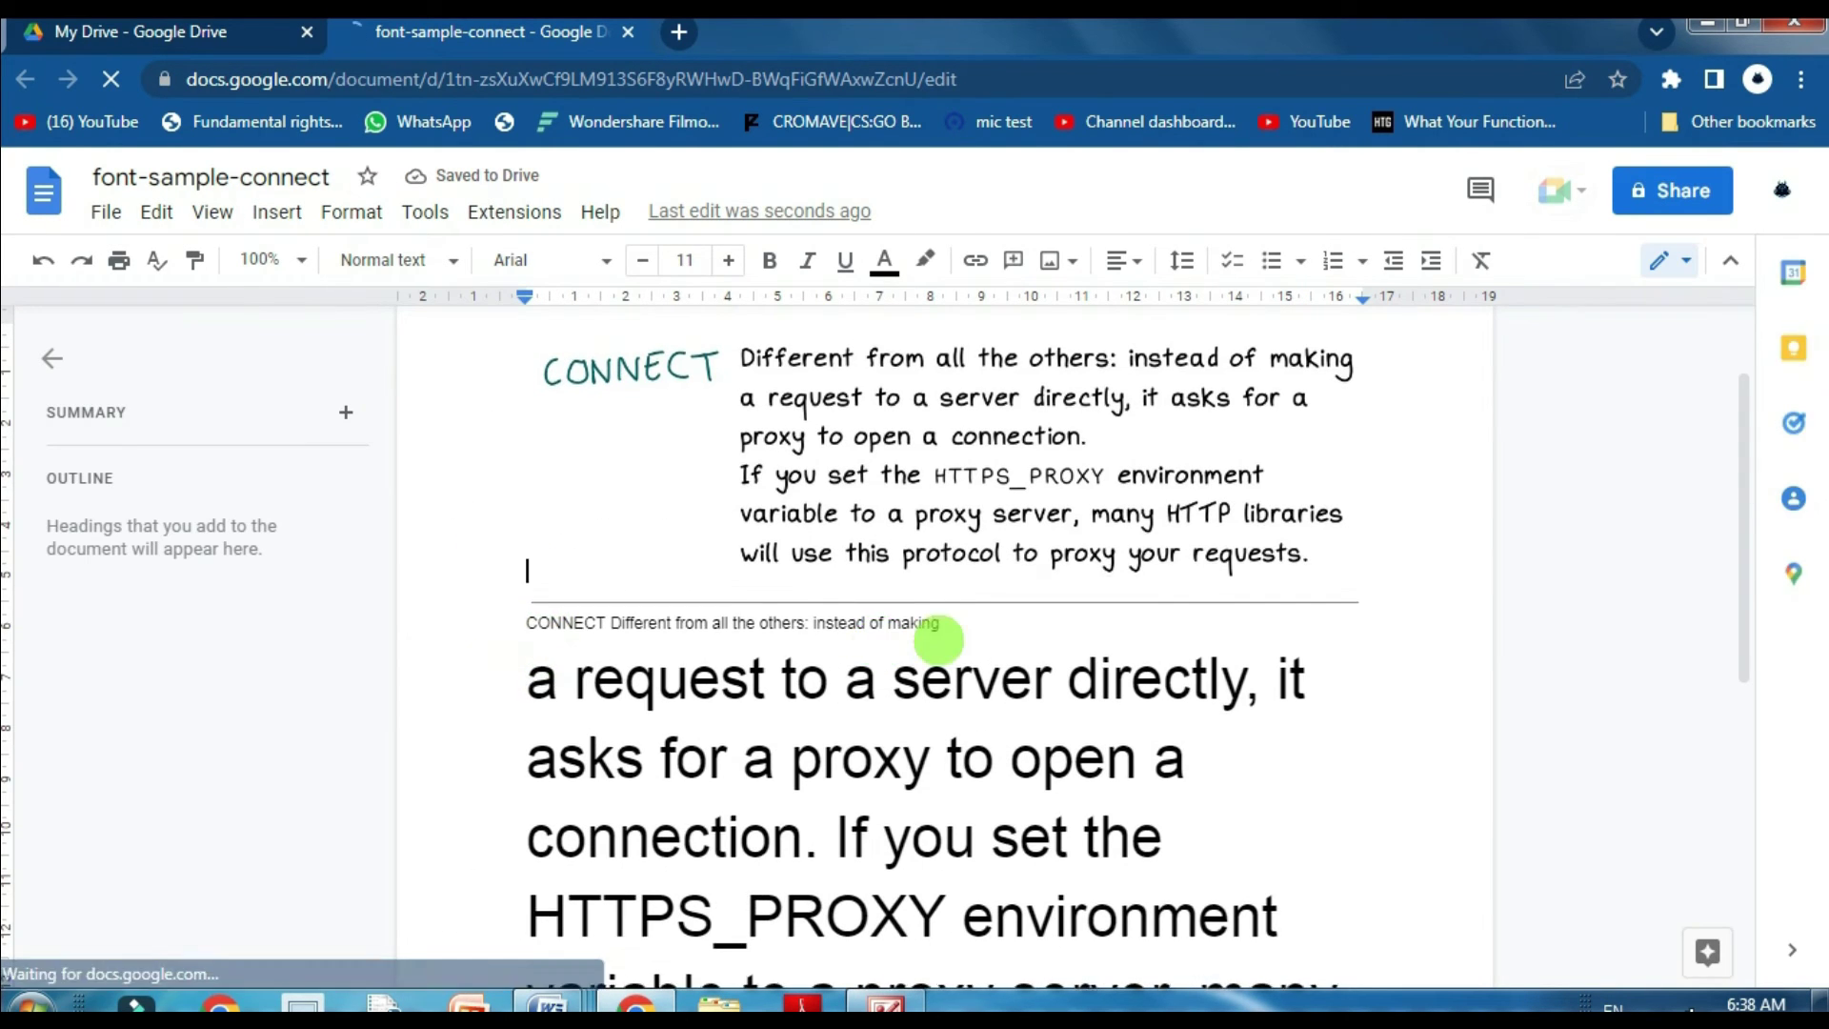
scroll(890, 616, "down", 1)
scroll(667, 477, "down", 3)
left_click_drag(528, 353, 946, 352)
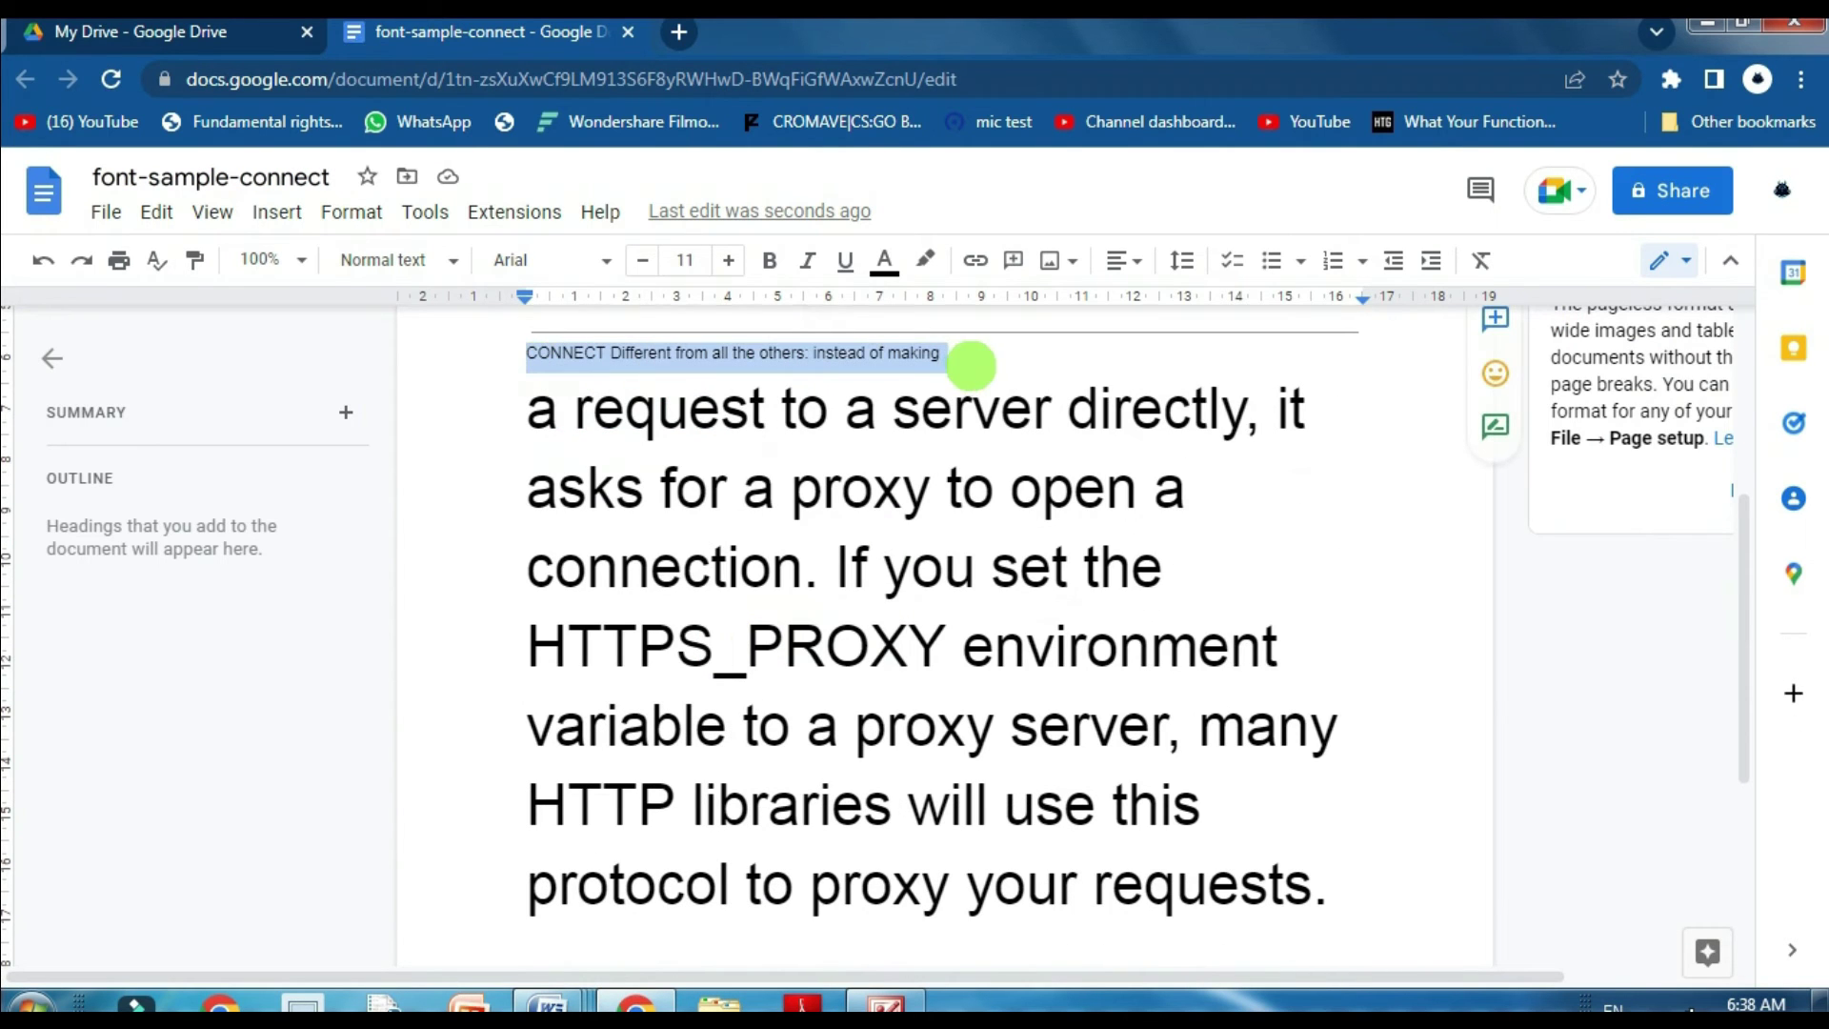
scroll(1015, 684, "down", 1)
scroll(1014, 680, "down", 2)
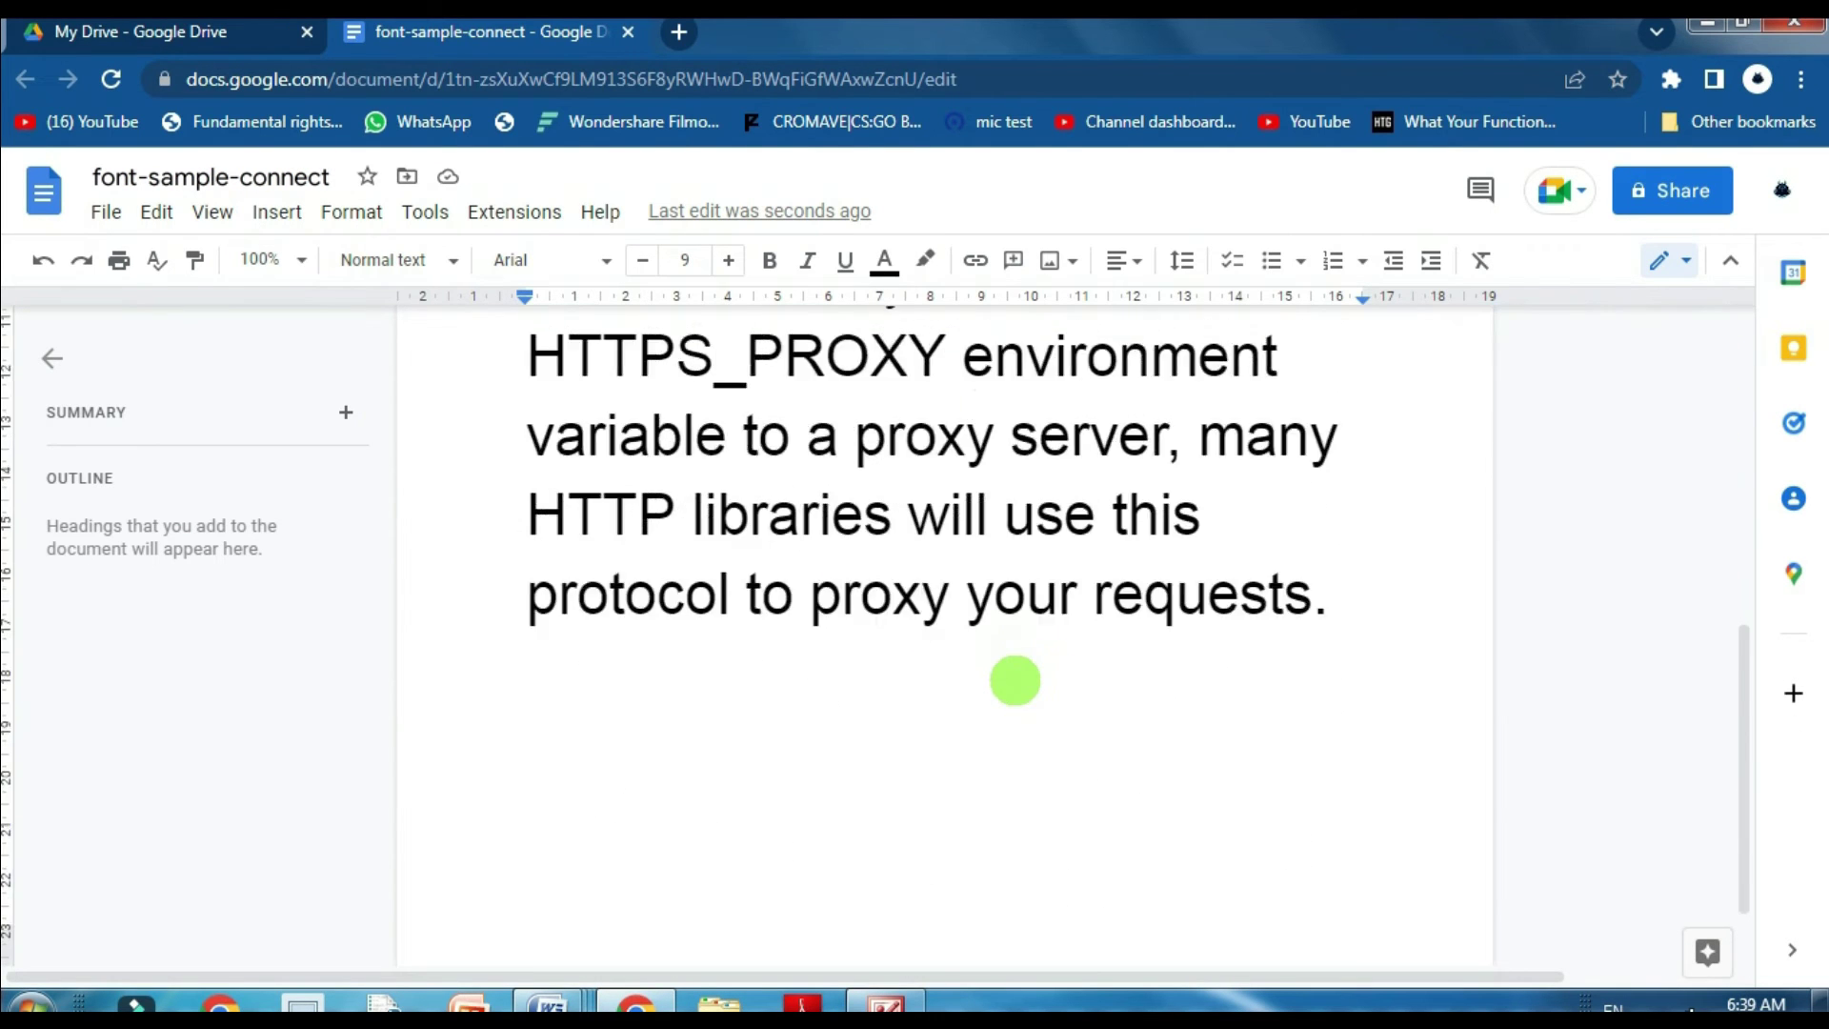
scroll(1015, 682, "up", 6)
scroll(1152, 719, "down", 3)
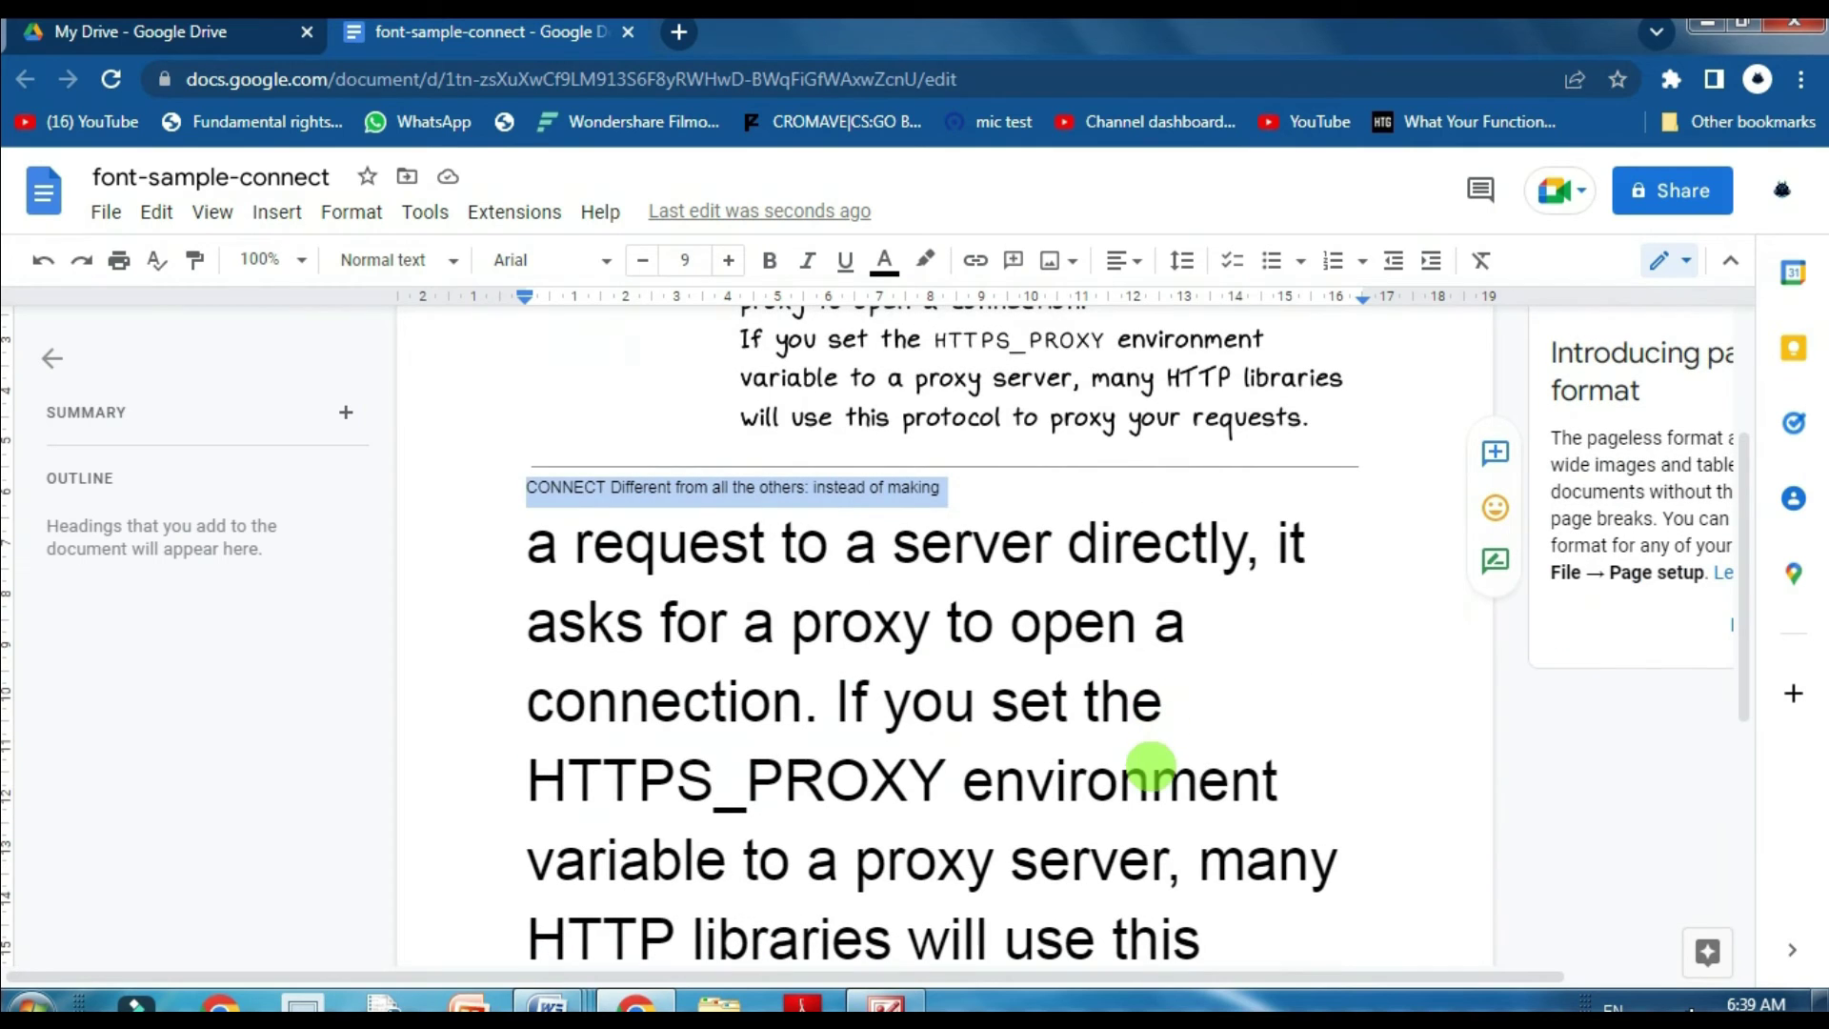
scroll(1347, 750, "up", 3)
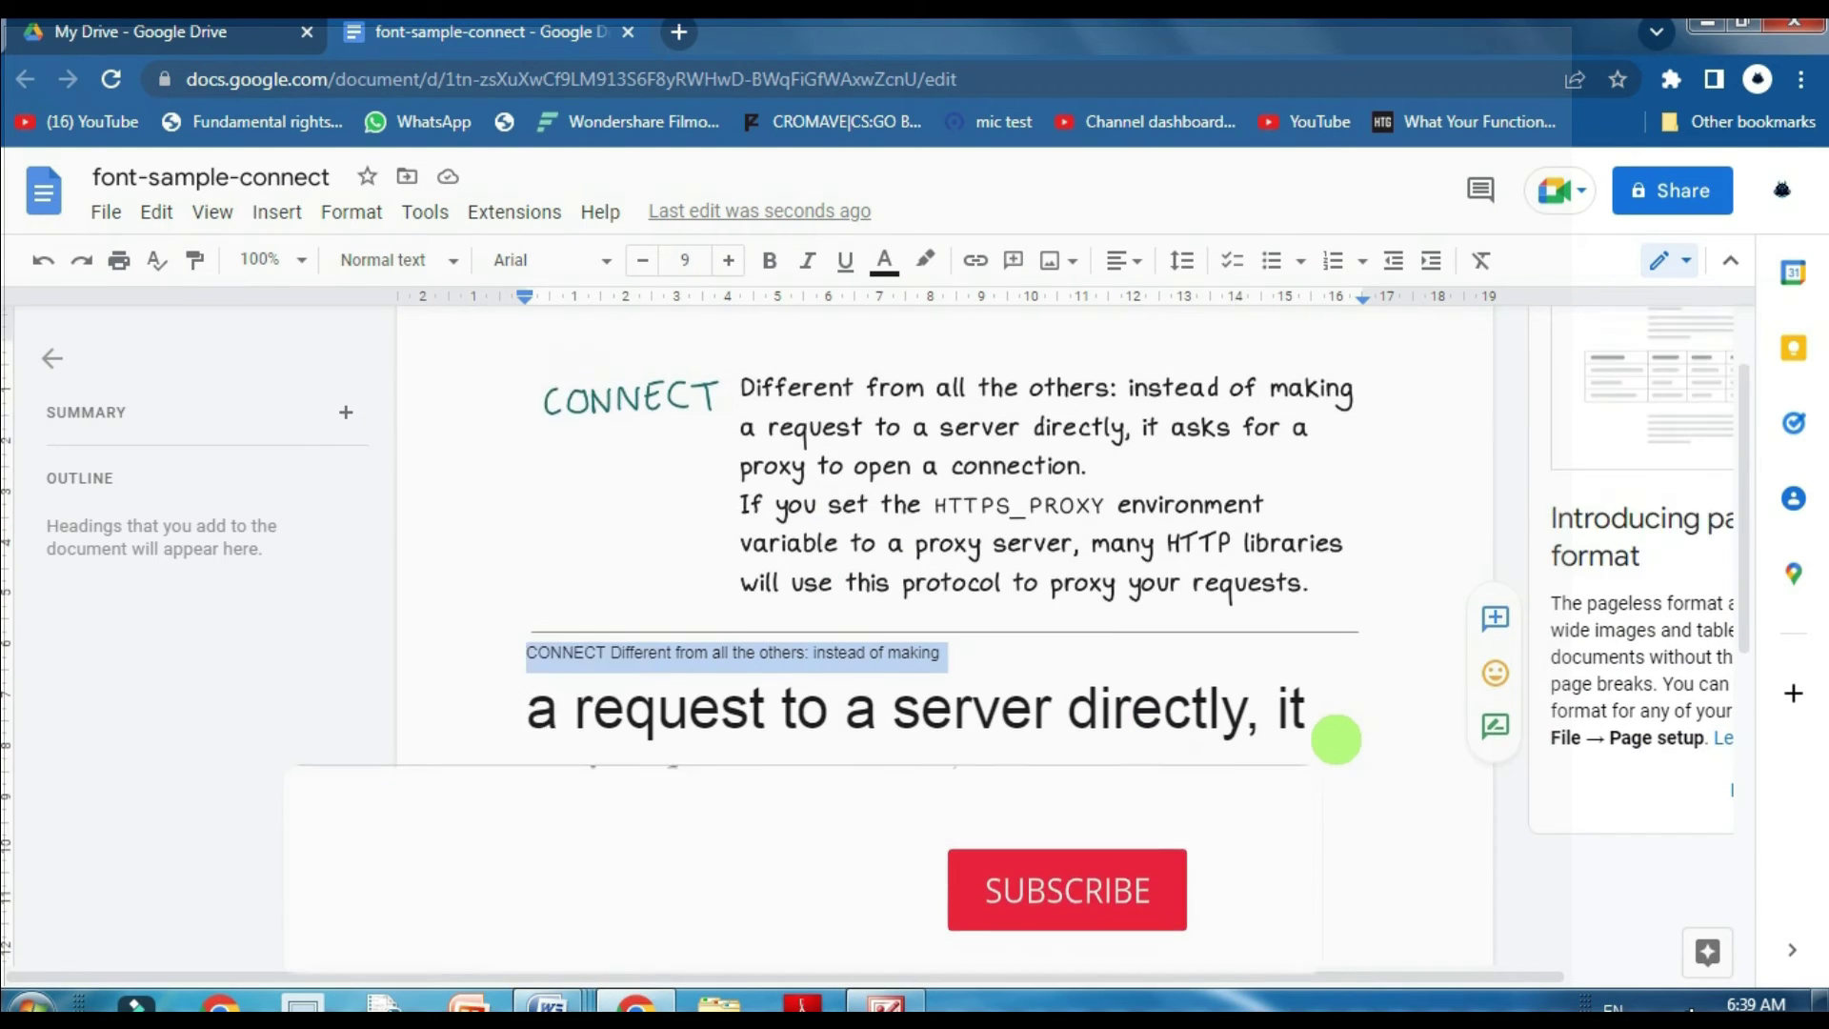
scroll(1419, 808, "down", 3)
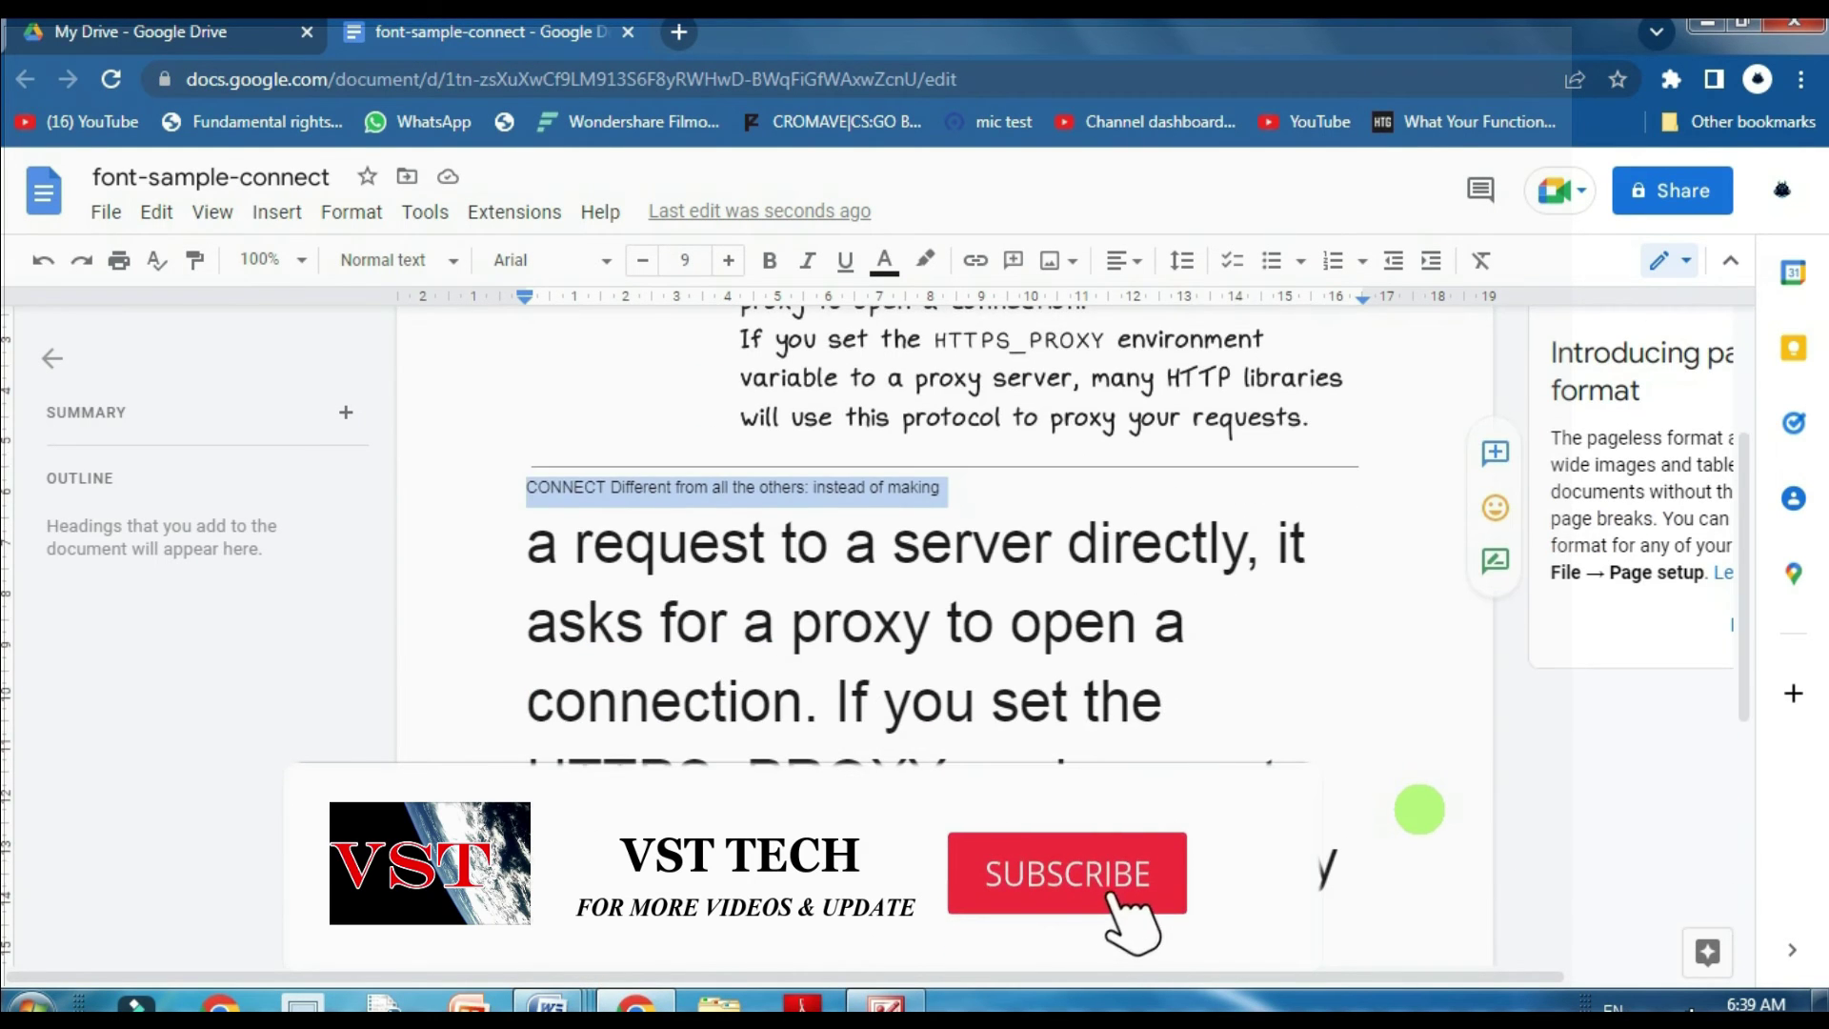
scroll(1315, 829, "down", 3)
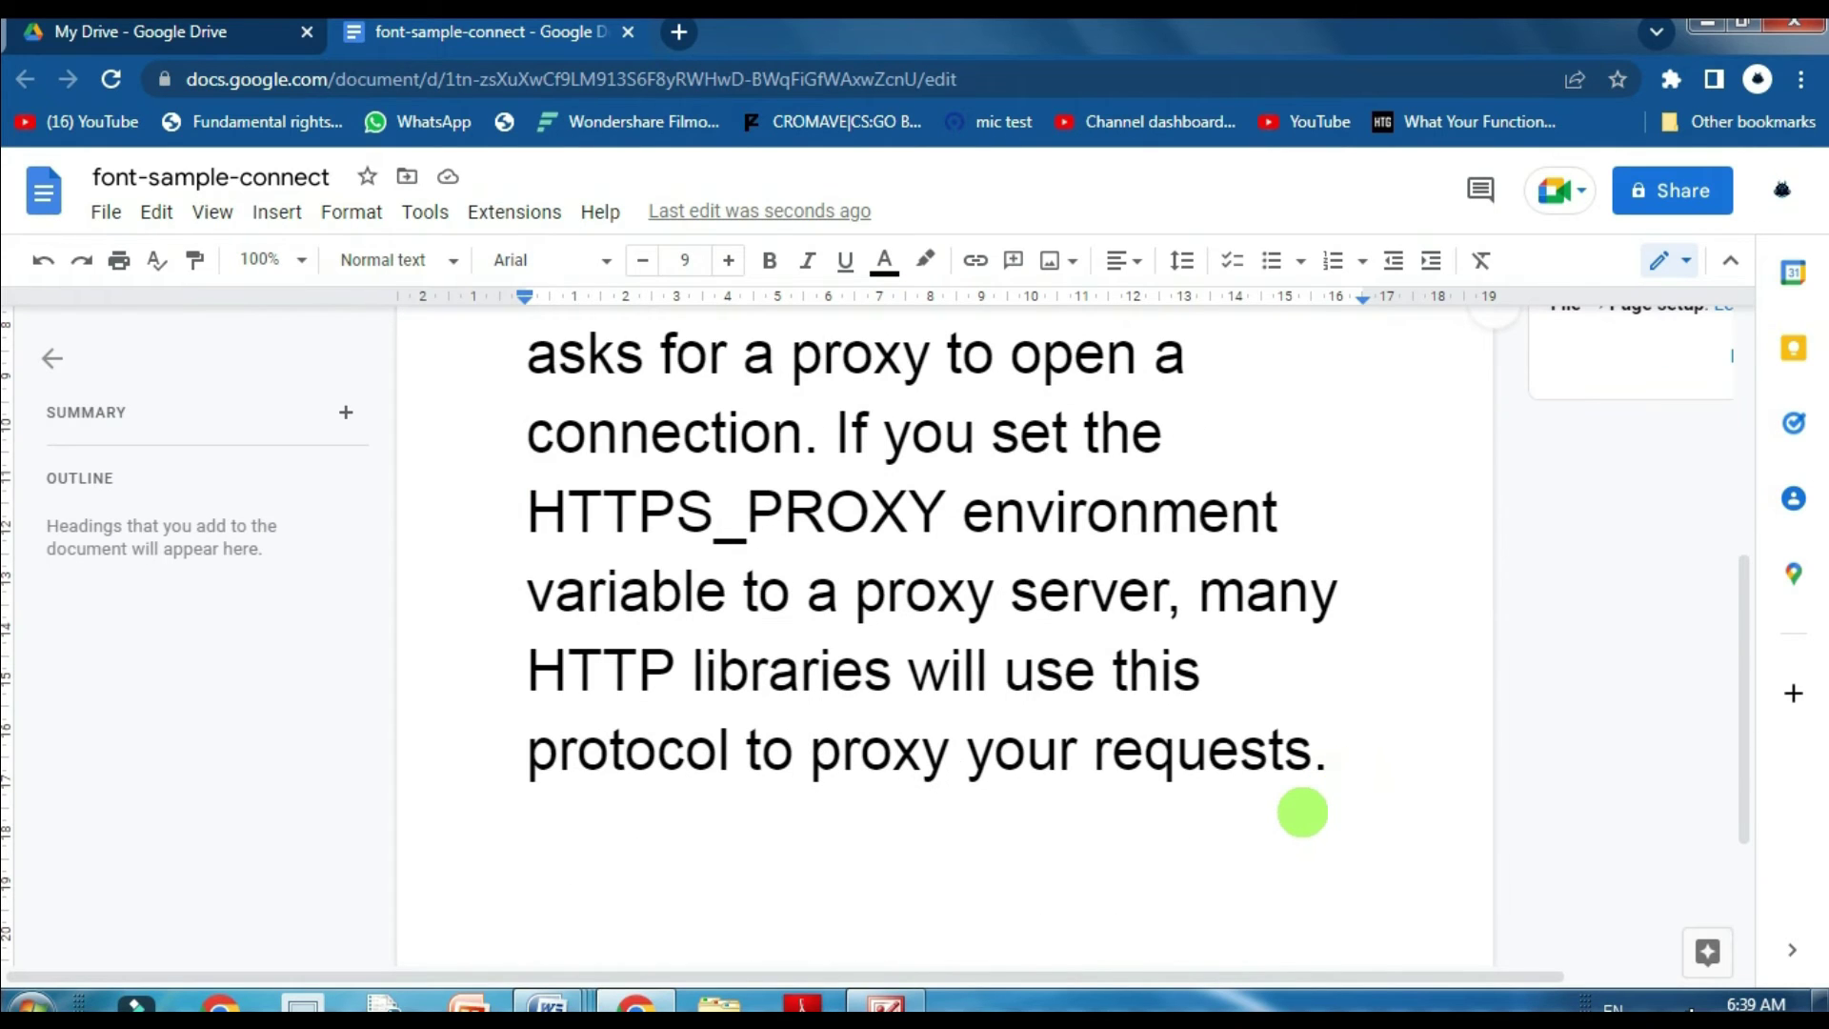
scroll(1377, 771, "up", 4)
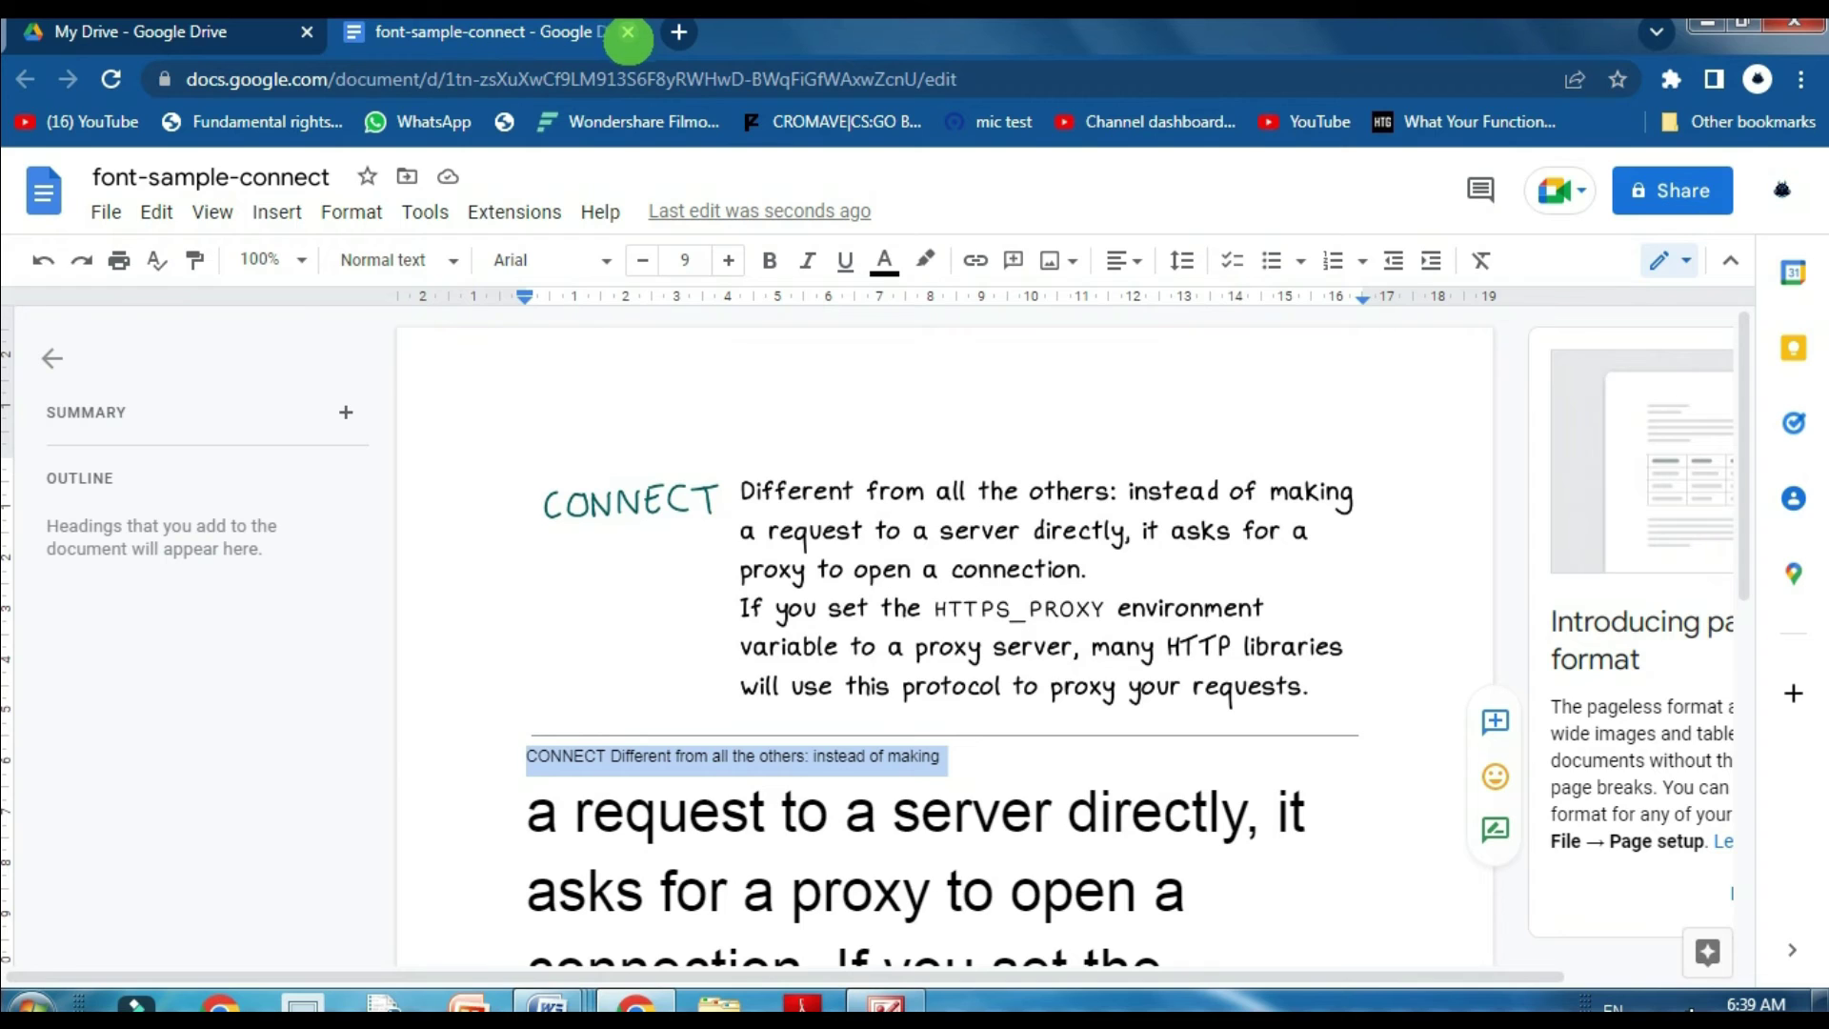
left_click(628, 32)
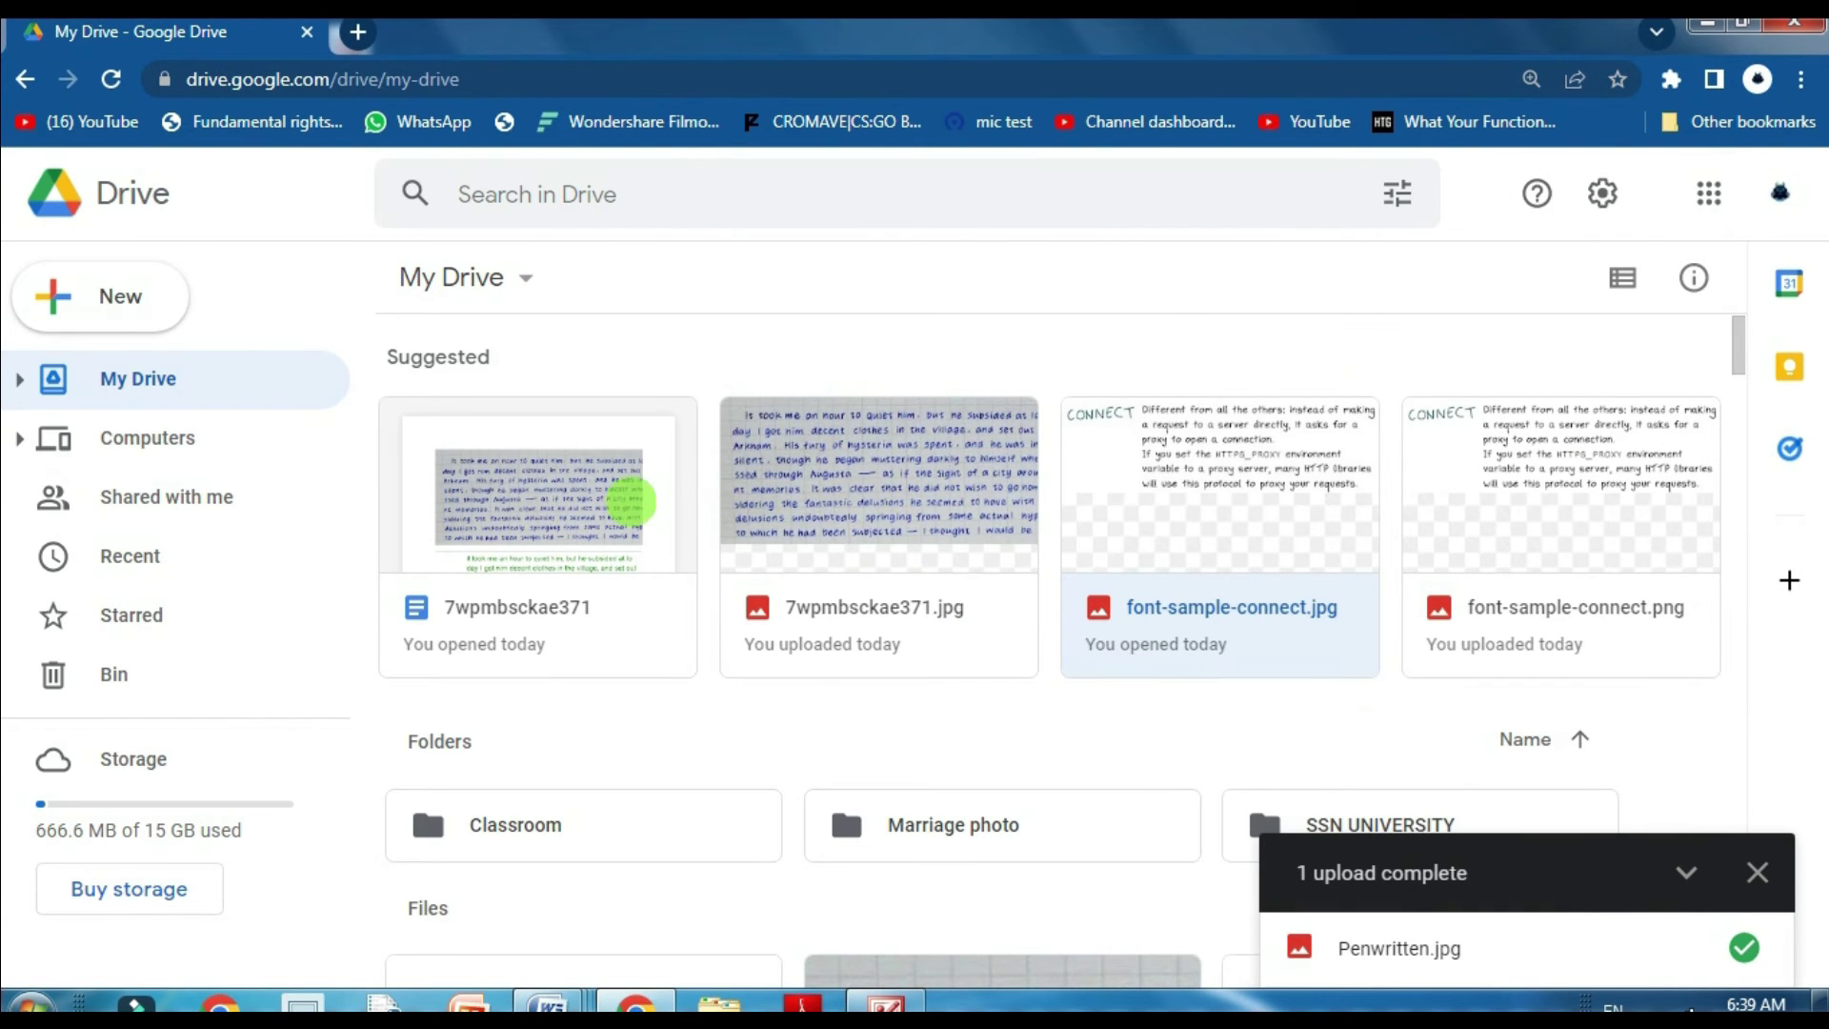
- Preview the handwritten 7wpmbsckae371.jpg, then open it with Google Docs
double_click(843, 495)
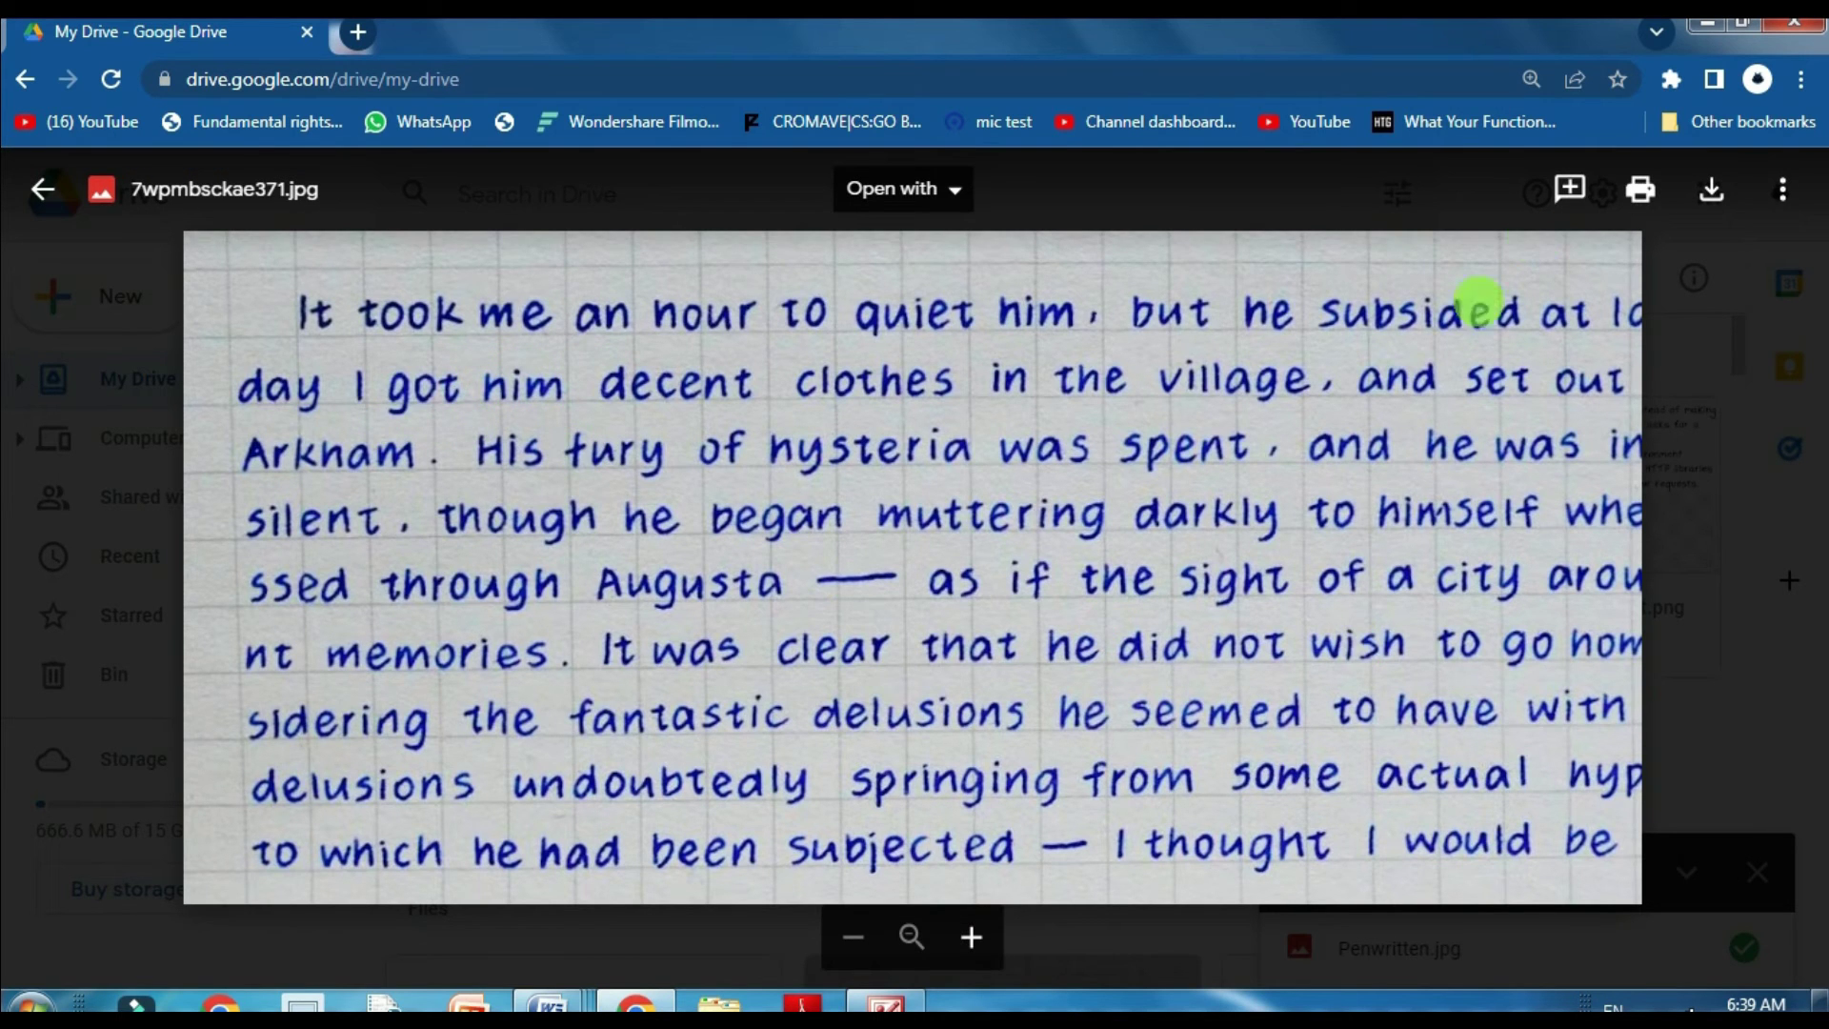
left_click(41, 189)
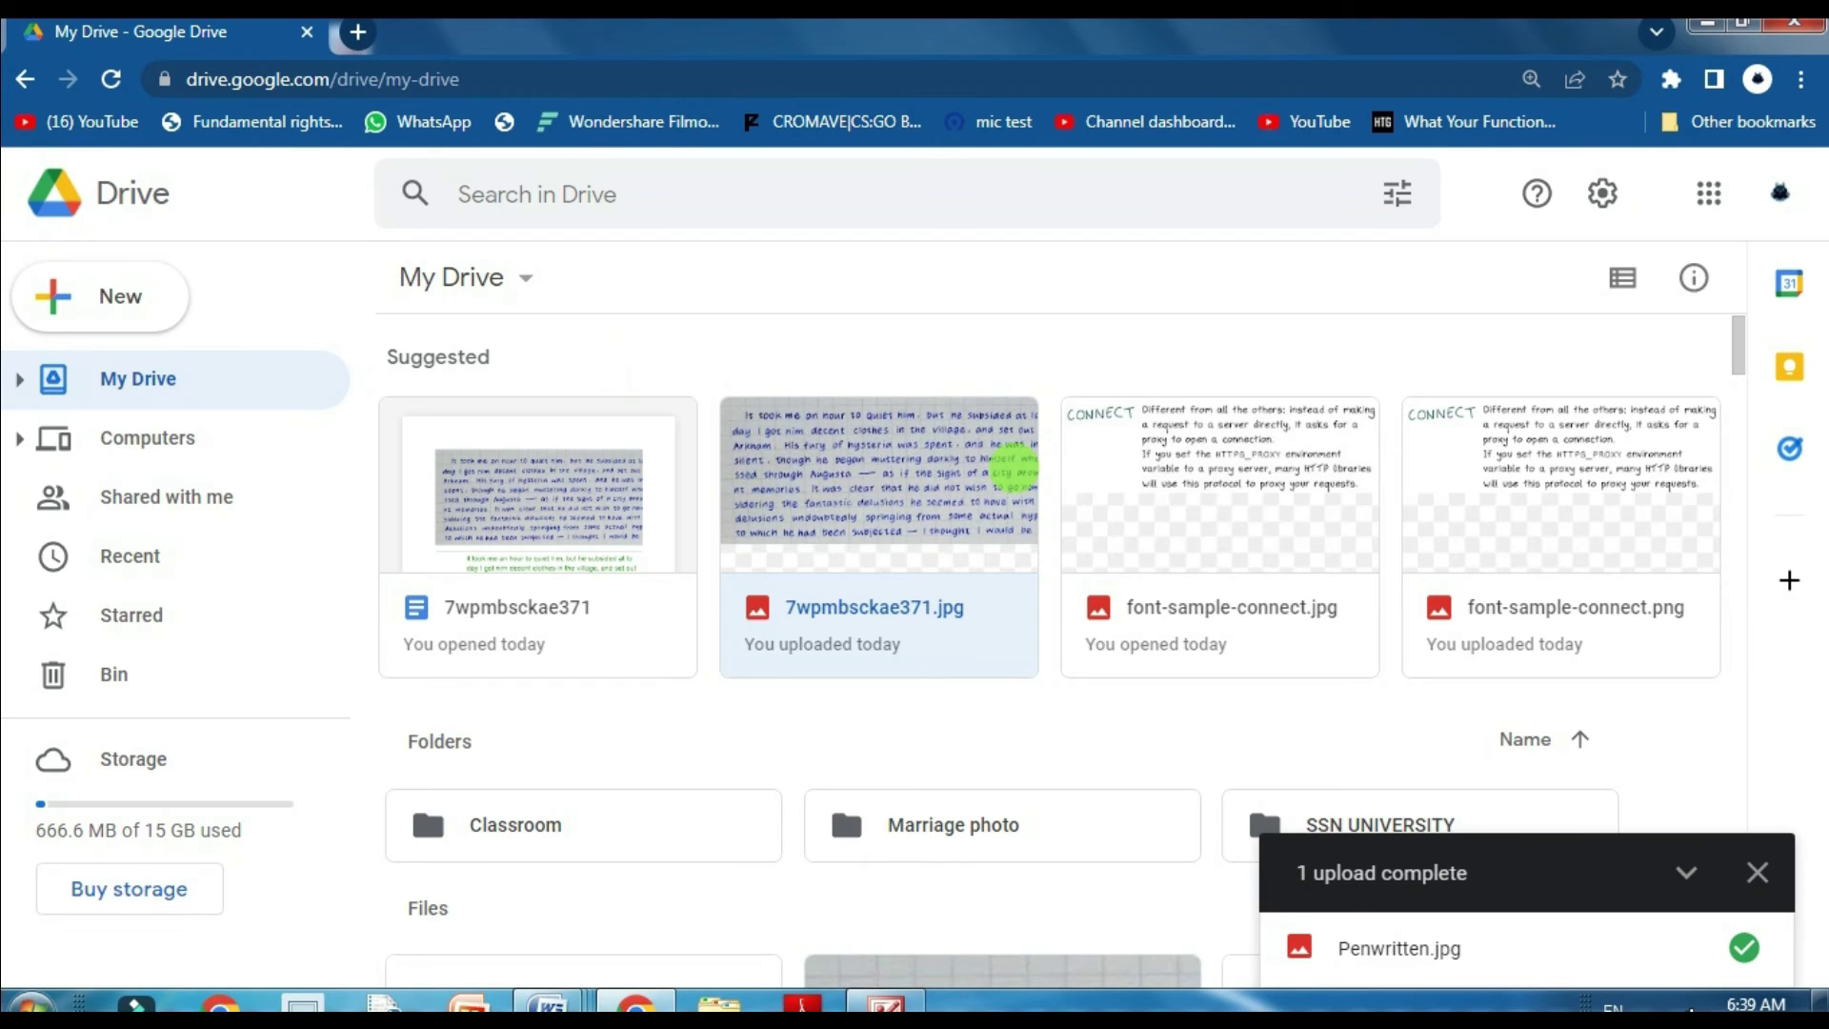
right_click(946, 452)
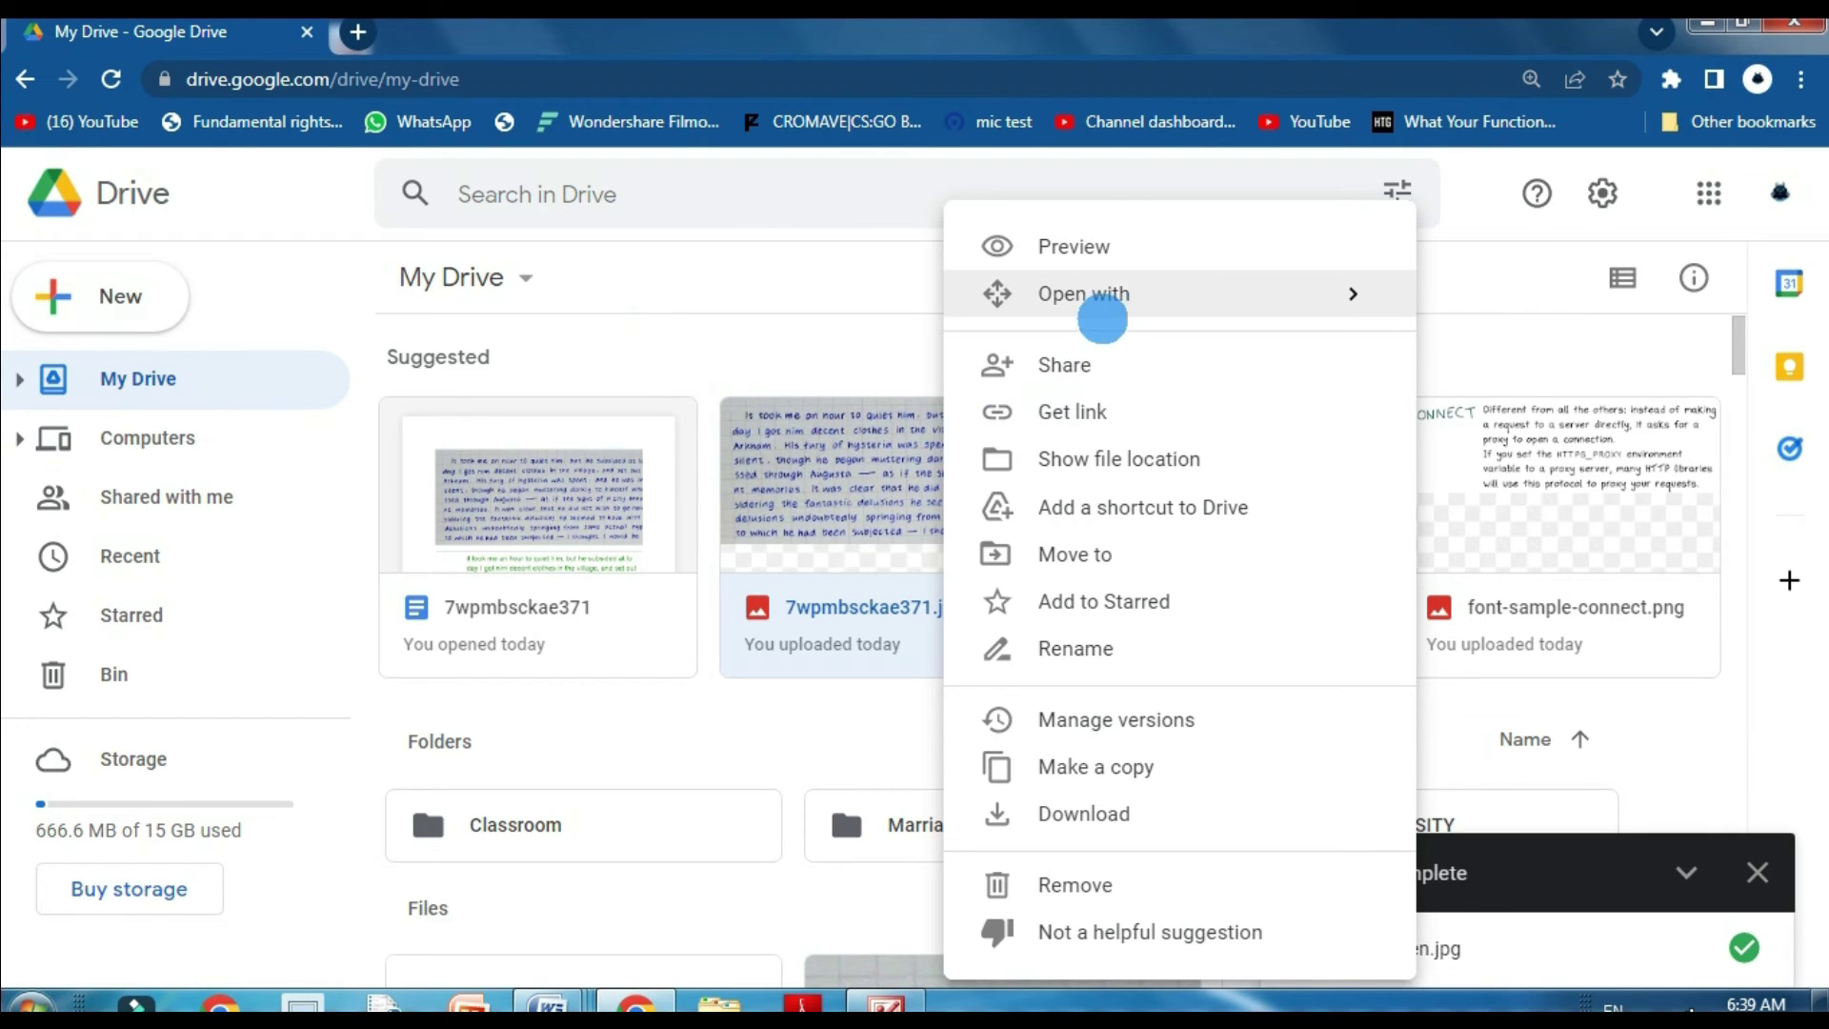
mouse_move(1083, 294)
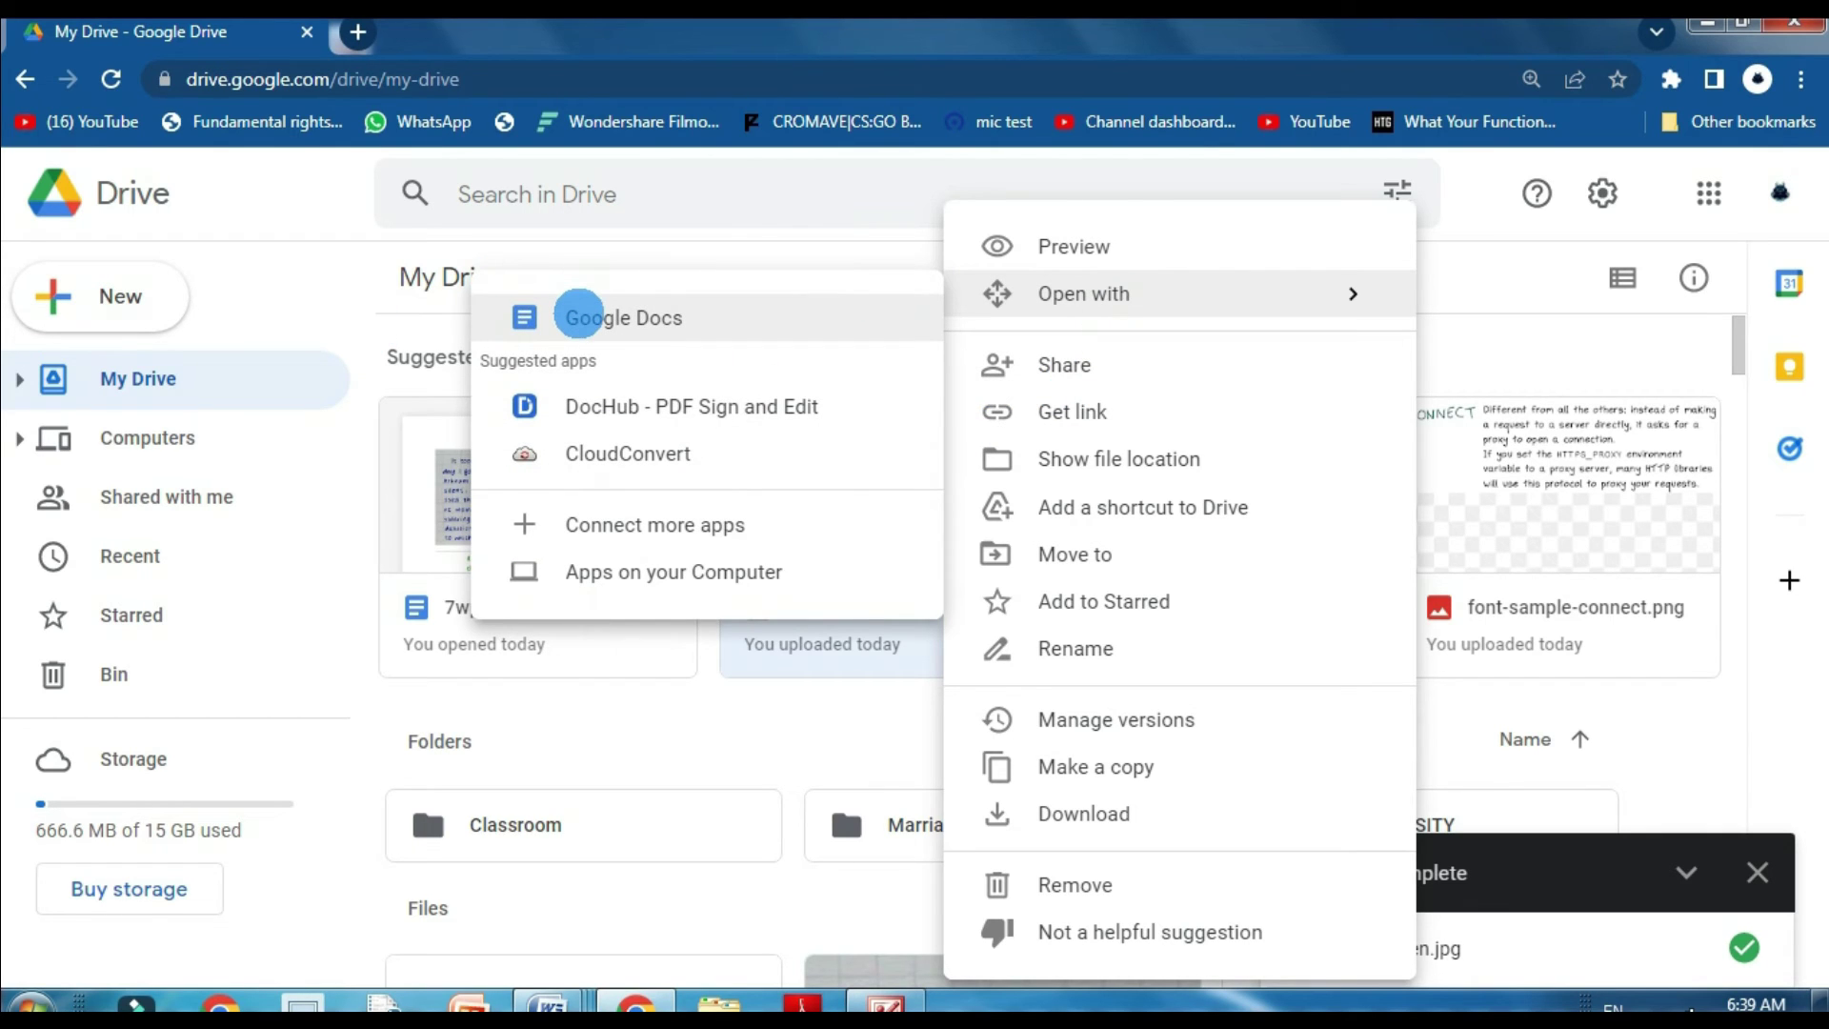
left_click(579, 316)
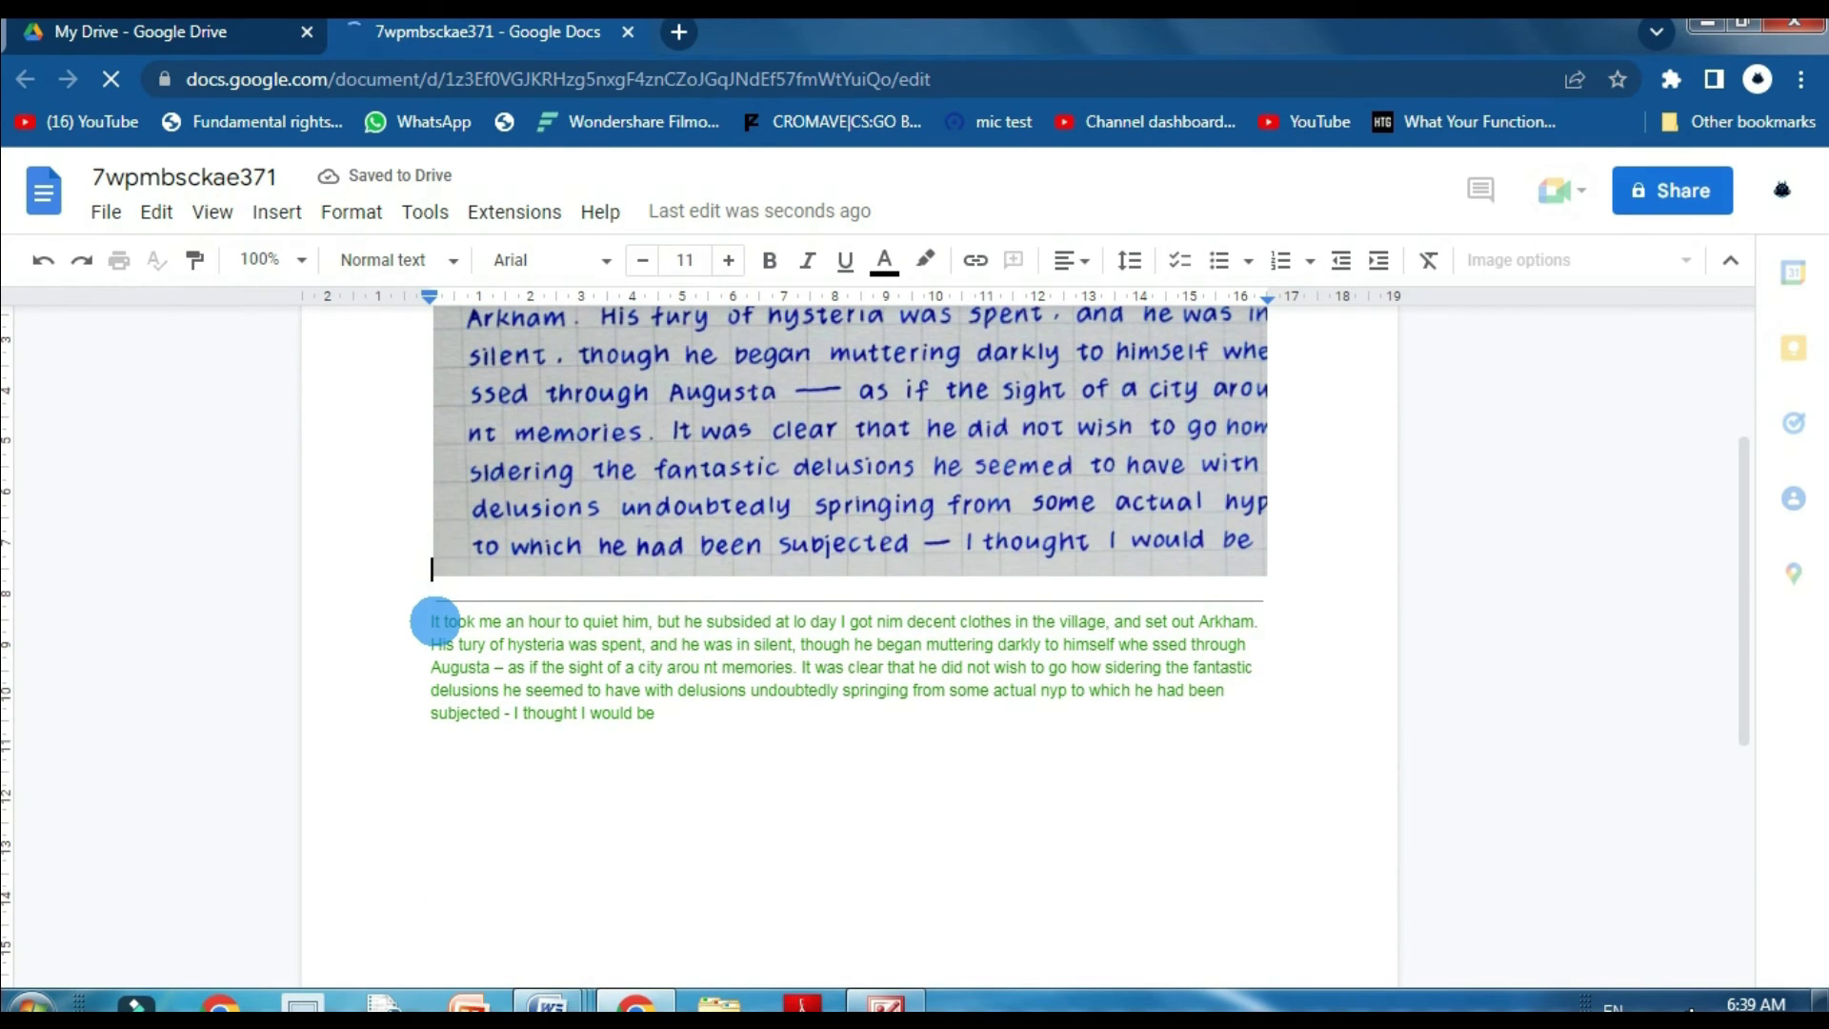
- Raise the green OCR'd paragraph's text size to 16 and select the handwritten image
left_click(729, 260)
left_click(729, 260)
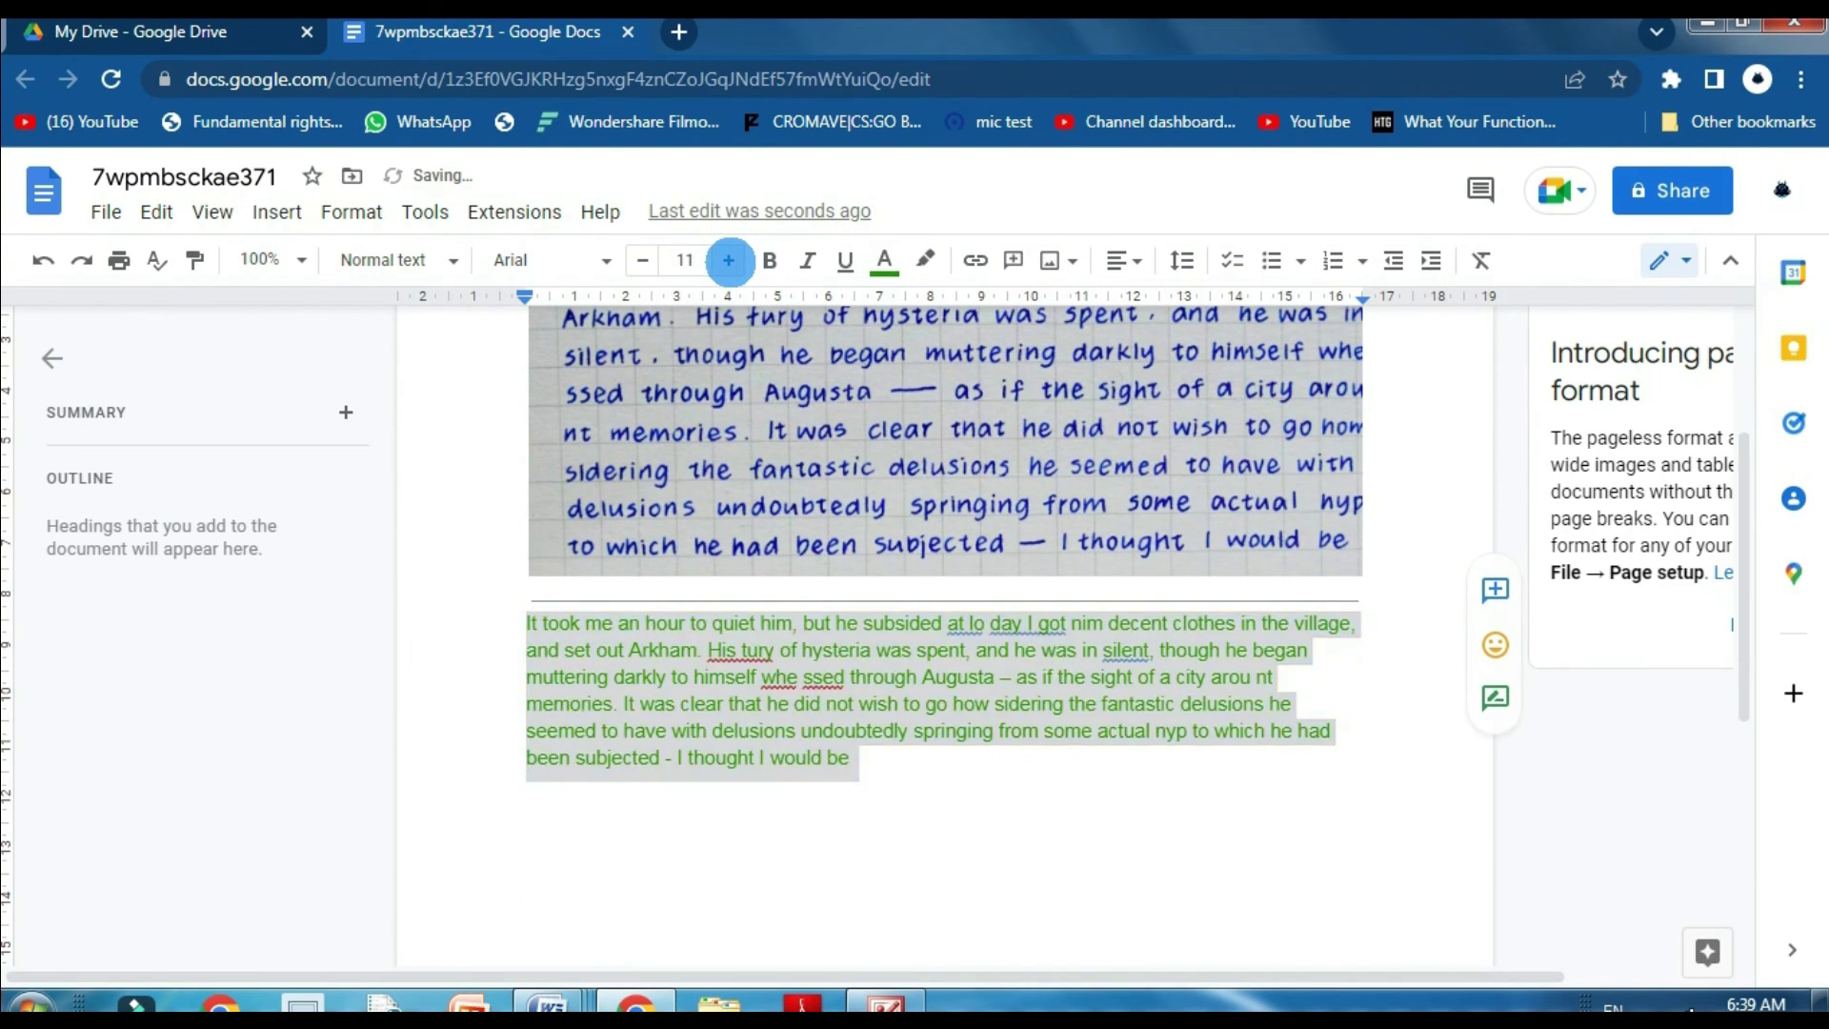
left_click(729, 260)
left_click(729, 260)
left_click(729, 260)
left_click(729, 260)
scroll(727, 633, "up", 2)
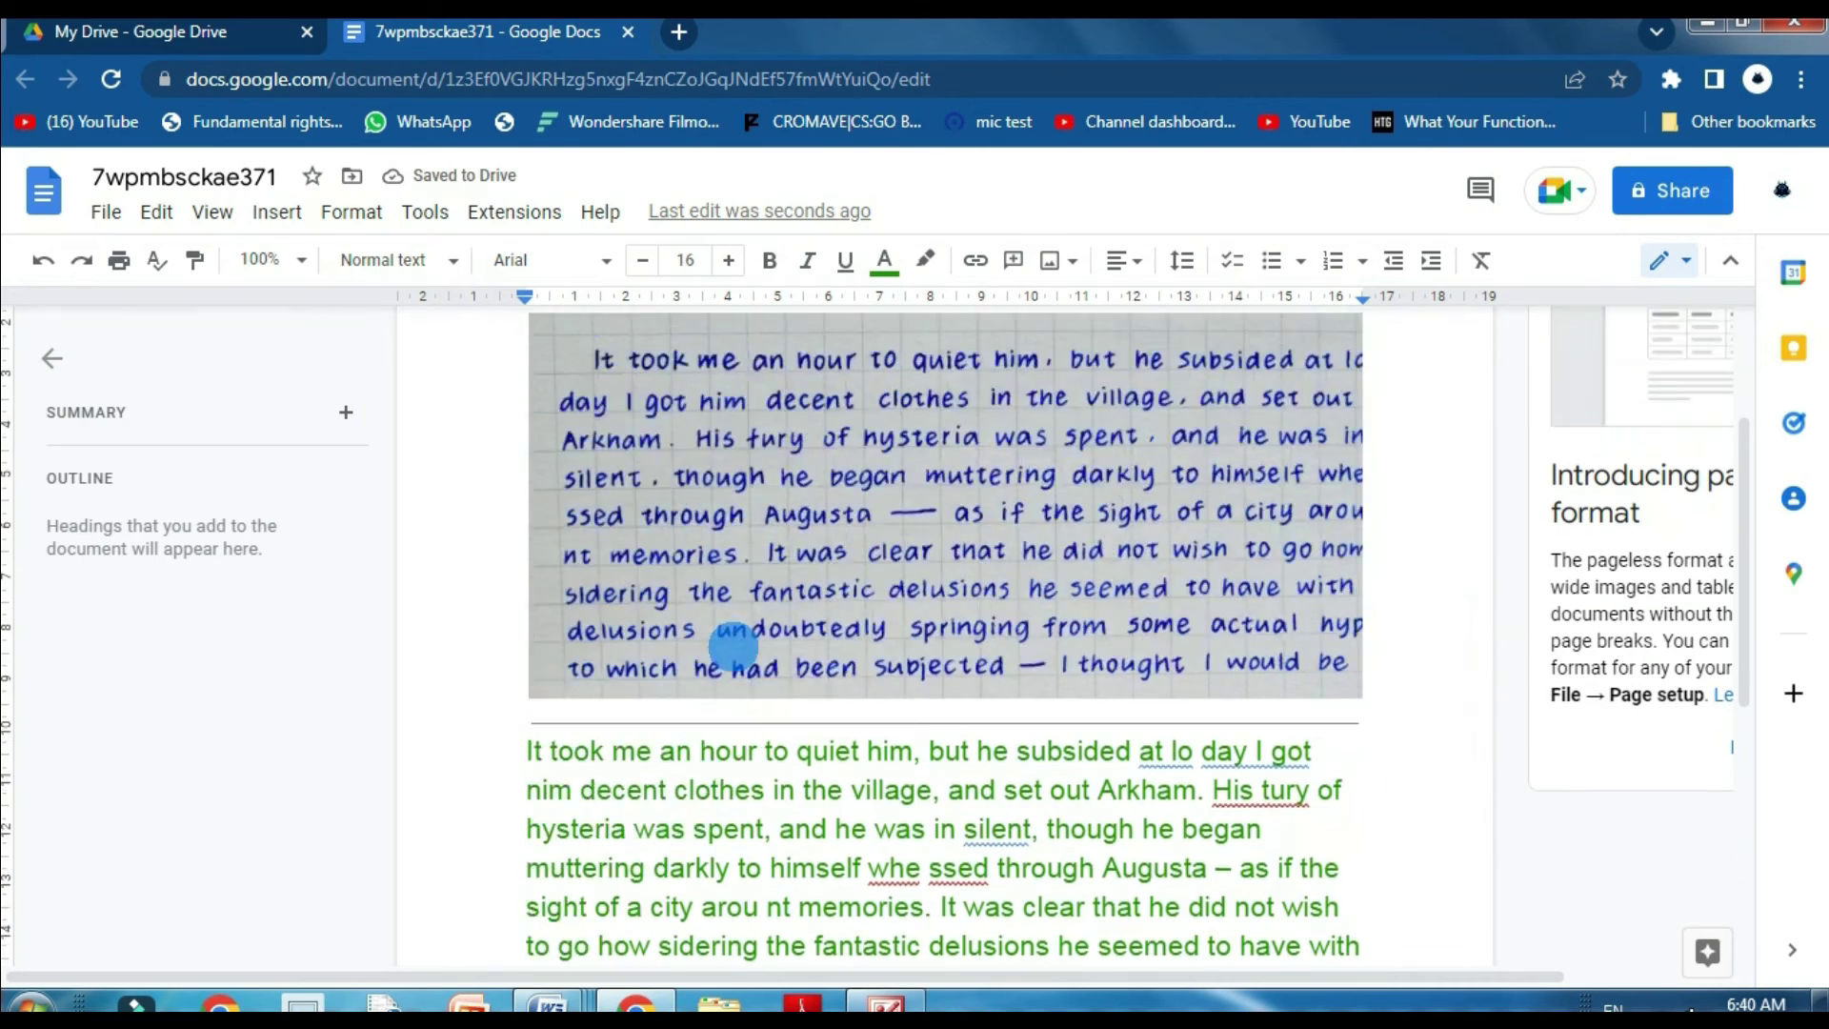
scroll(694, 429, "up", 1)
left_click(722, 549)
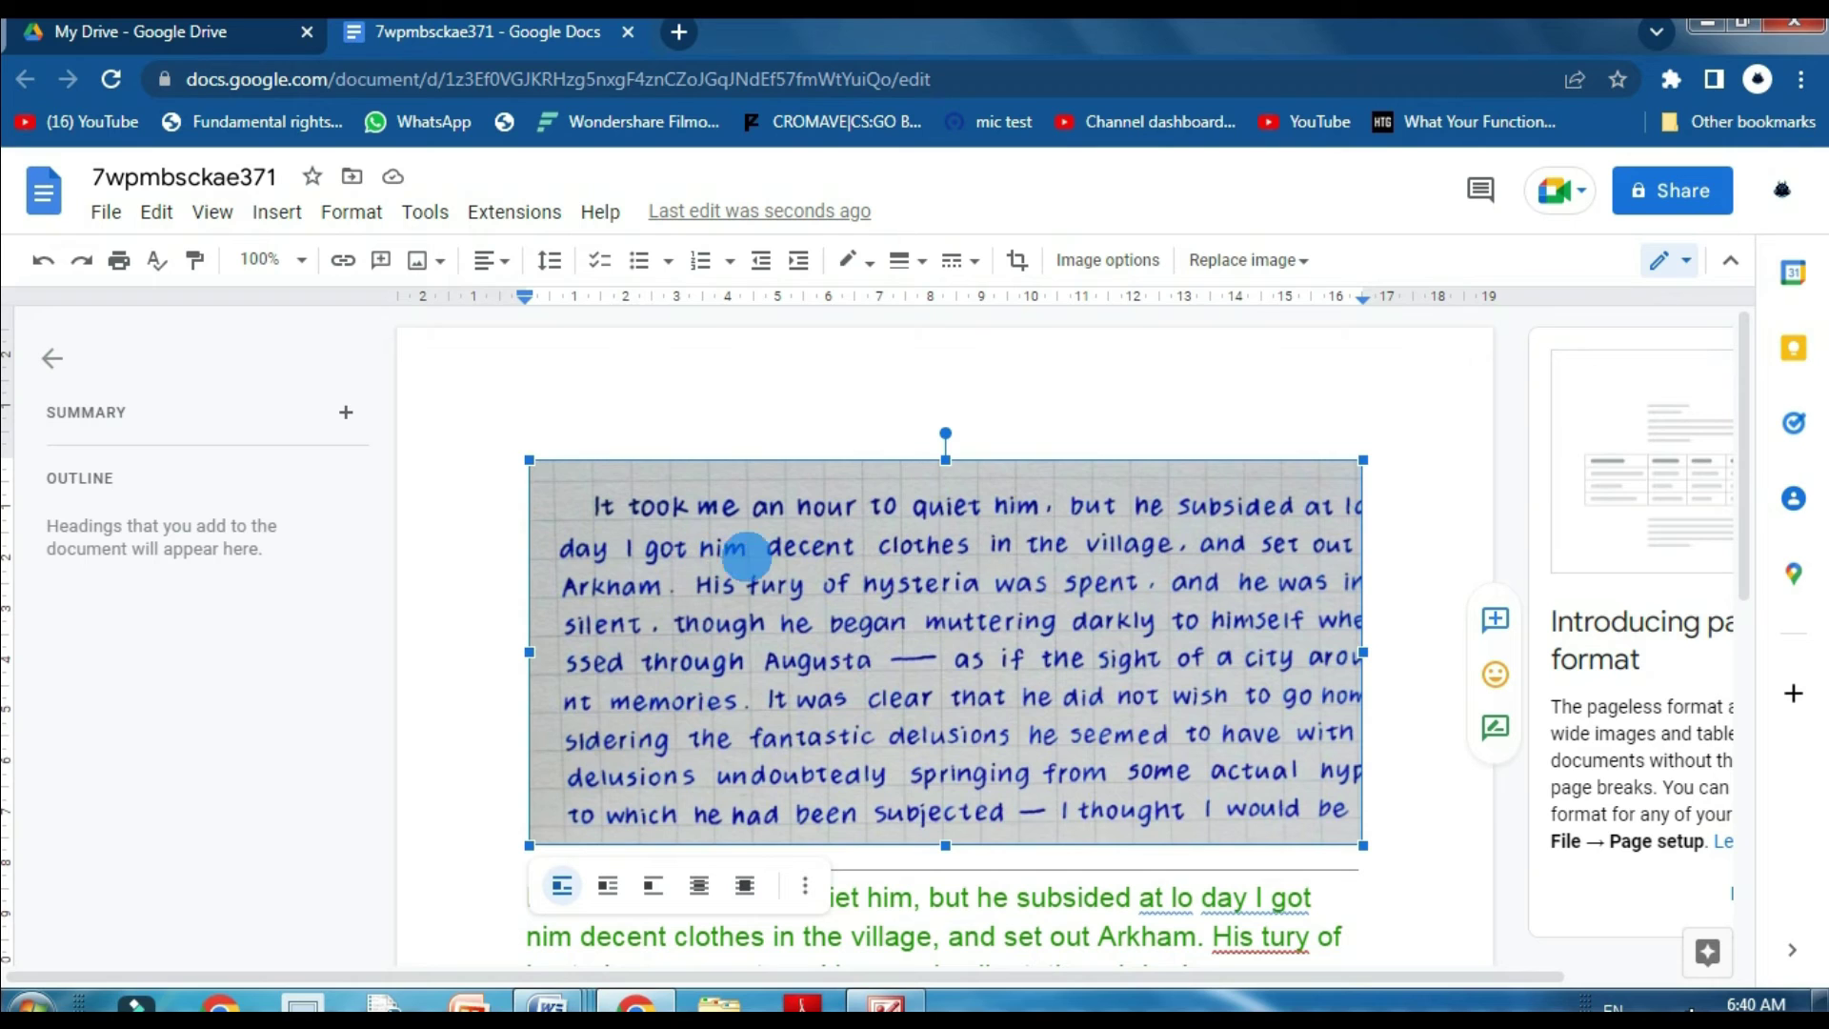
- Select the misread word 'nim' and enlarge it to a much larger size
scroll(601, 919, "down", 1)
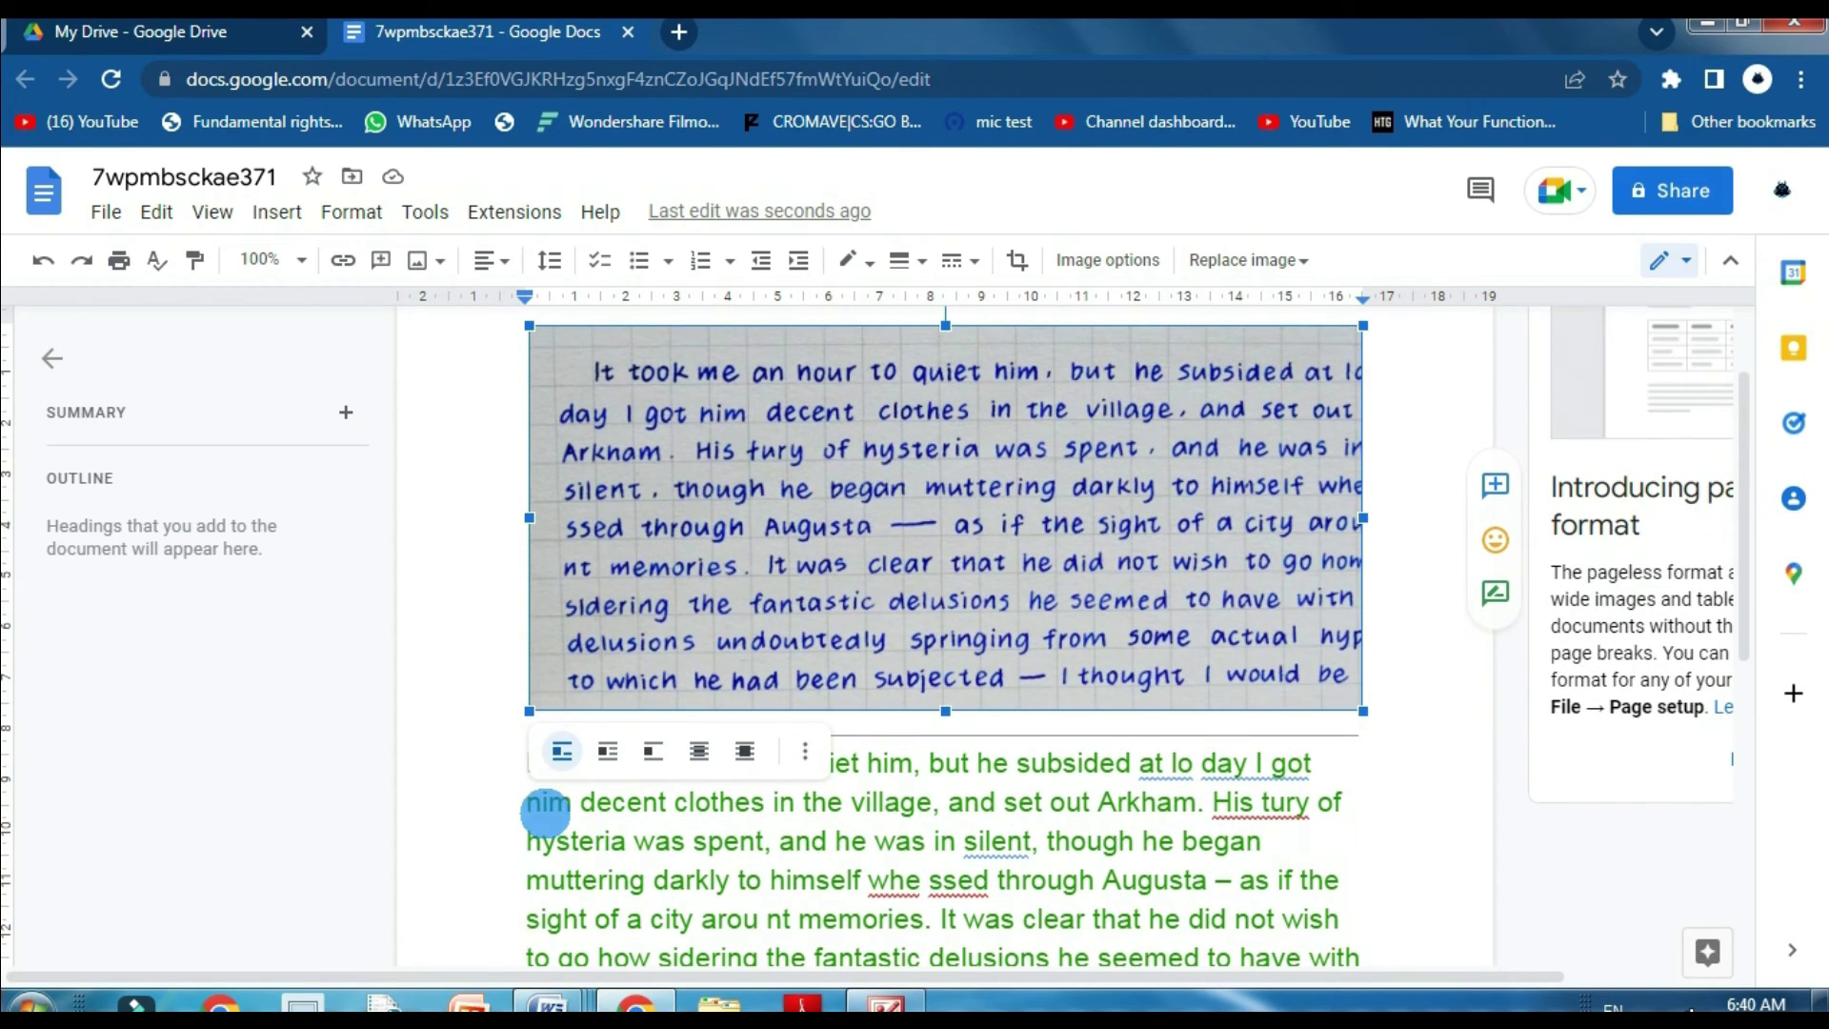
double_click(541, 803)
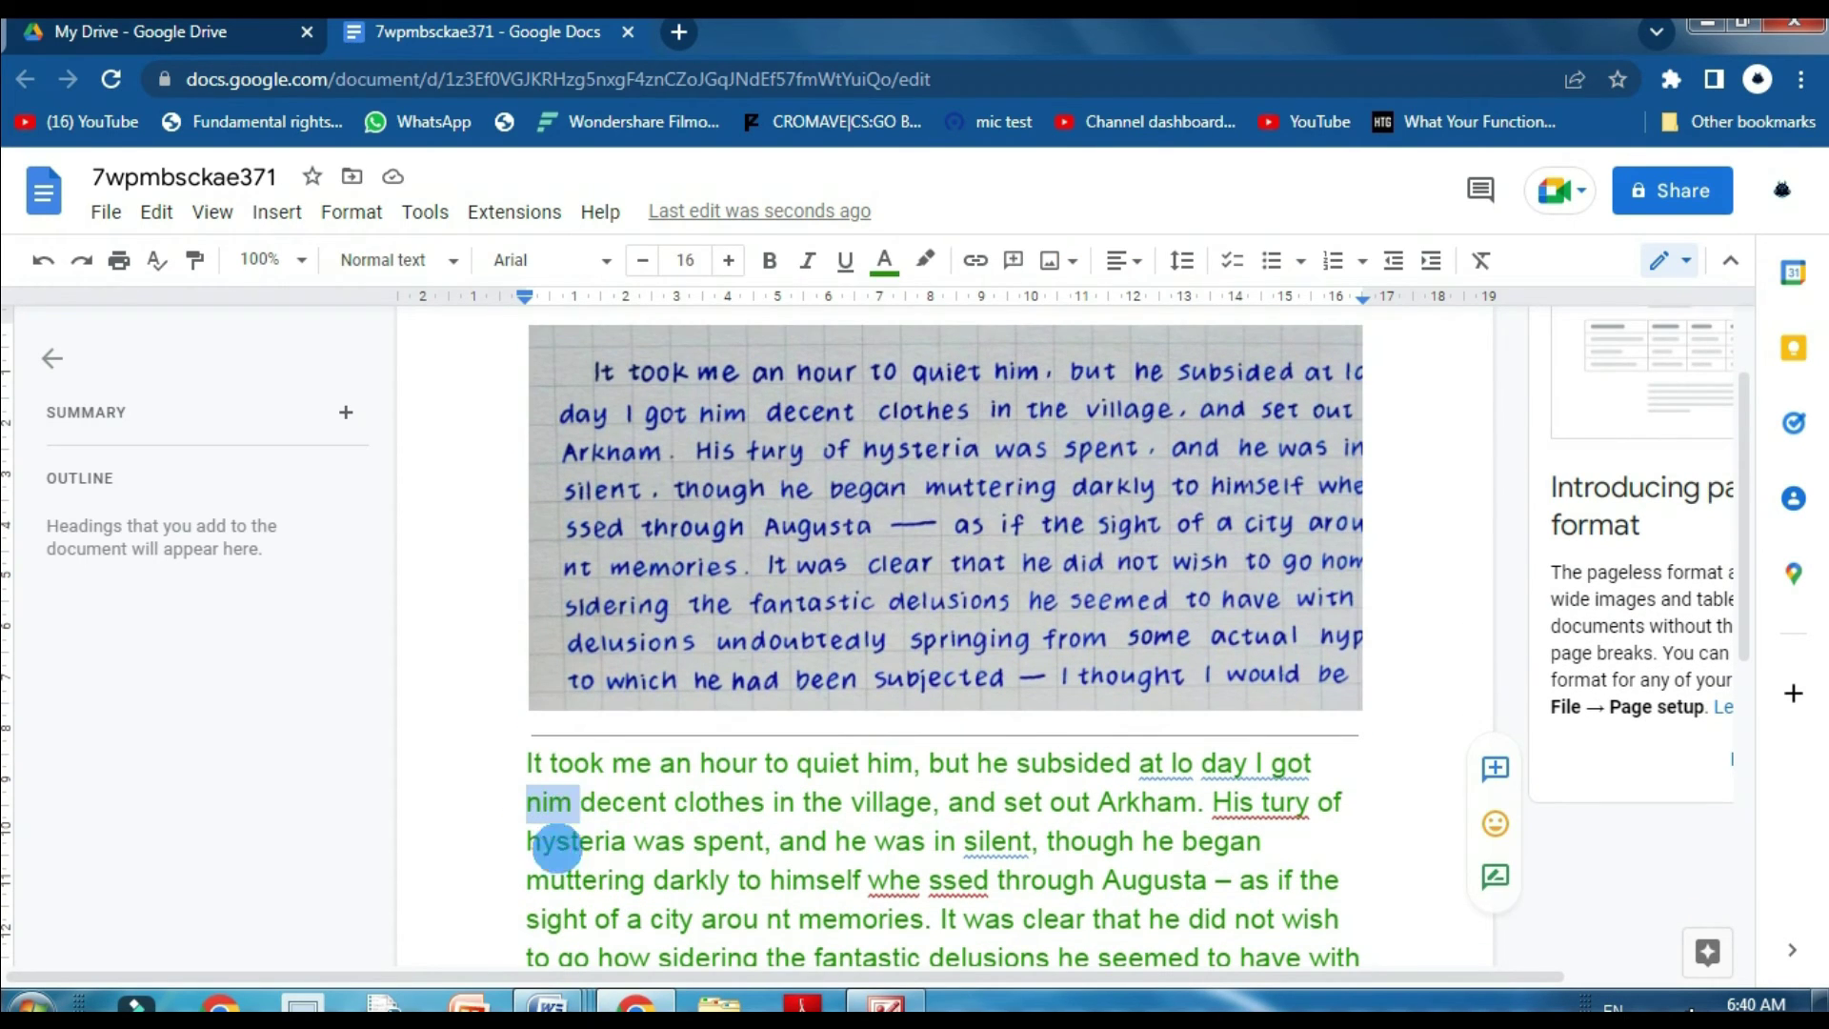
left_click(729, 260)
left_click(728, 260)
left_click(728, 260)
left_click(728, 260)
left_click(729, 260)
left_click(729, 260)
left_click(729, 260)
left_click(729, 260)
left_click(729, 260)
left_click(729, 260)
left_click(729, 260)
left_click(728, 260)
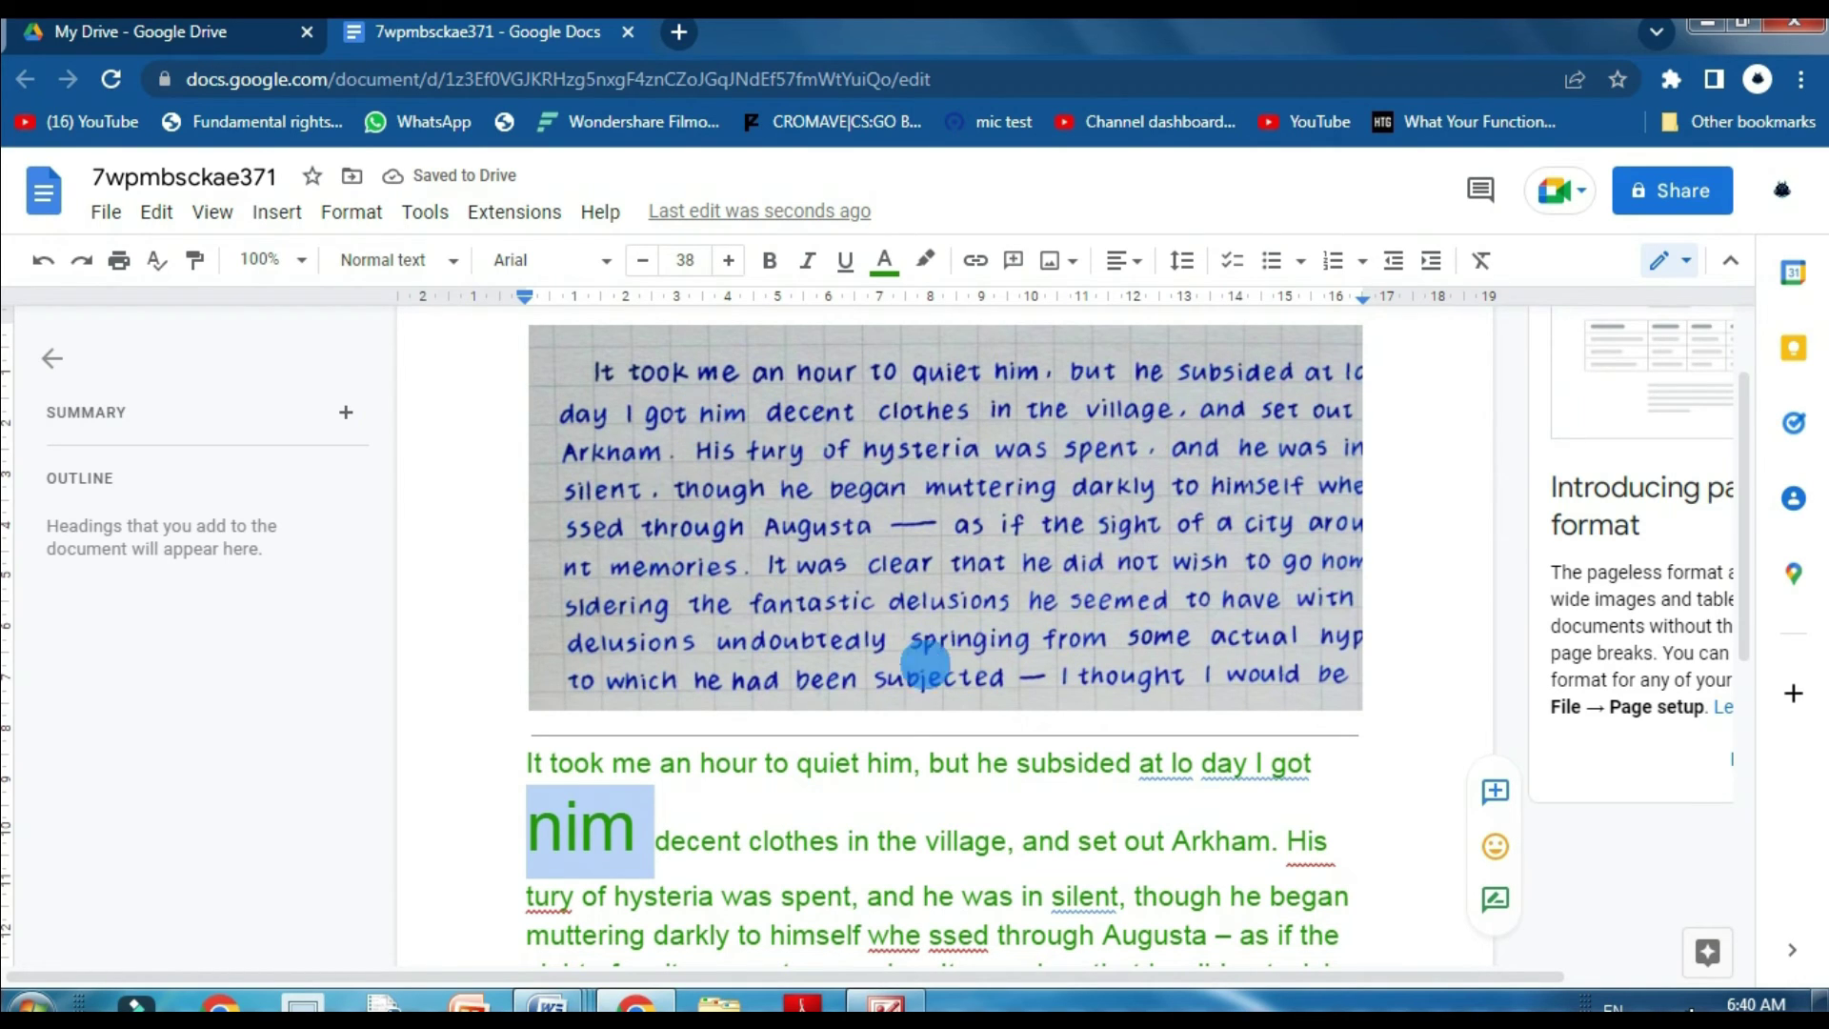
- Correct 'nim' to 'him' by replacing the n with h
scroll(890, 715, "down", 3)
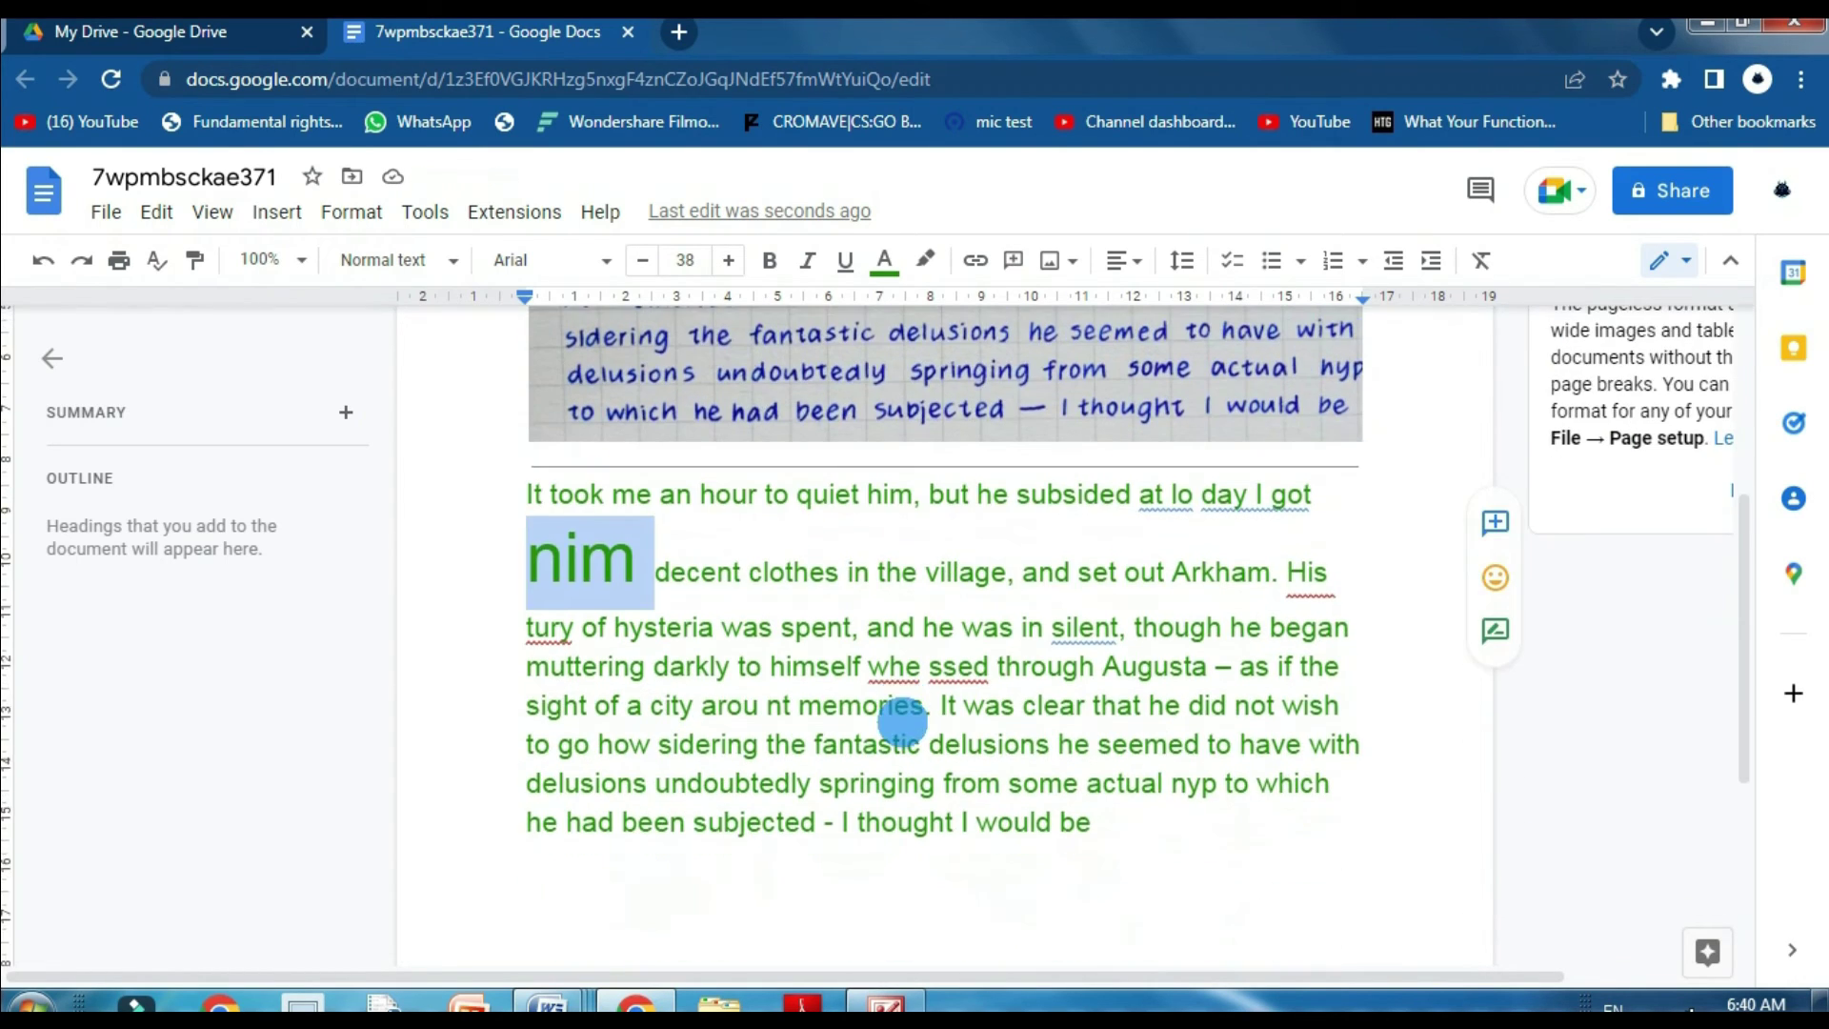
left_click(565, 562)
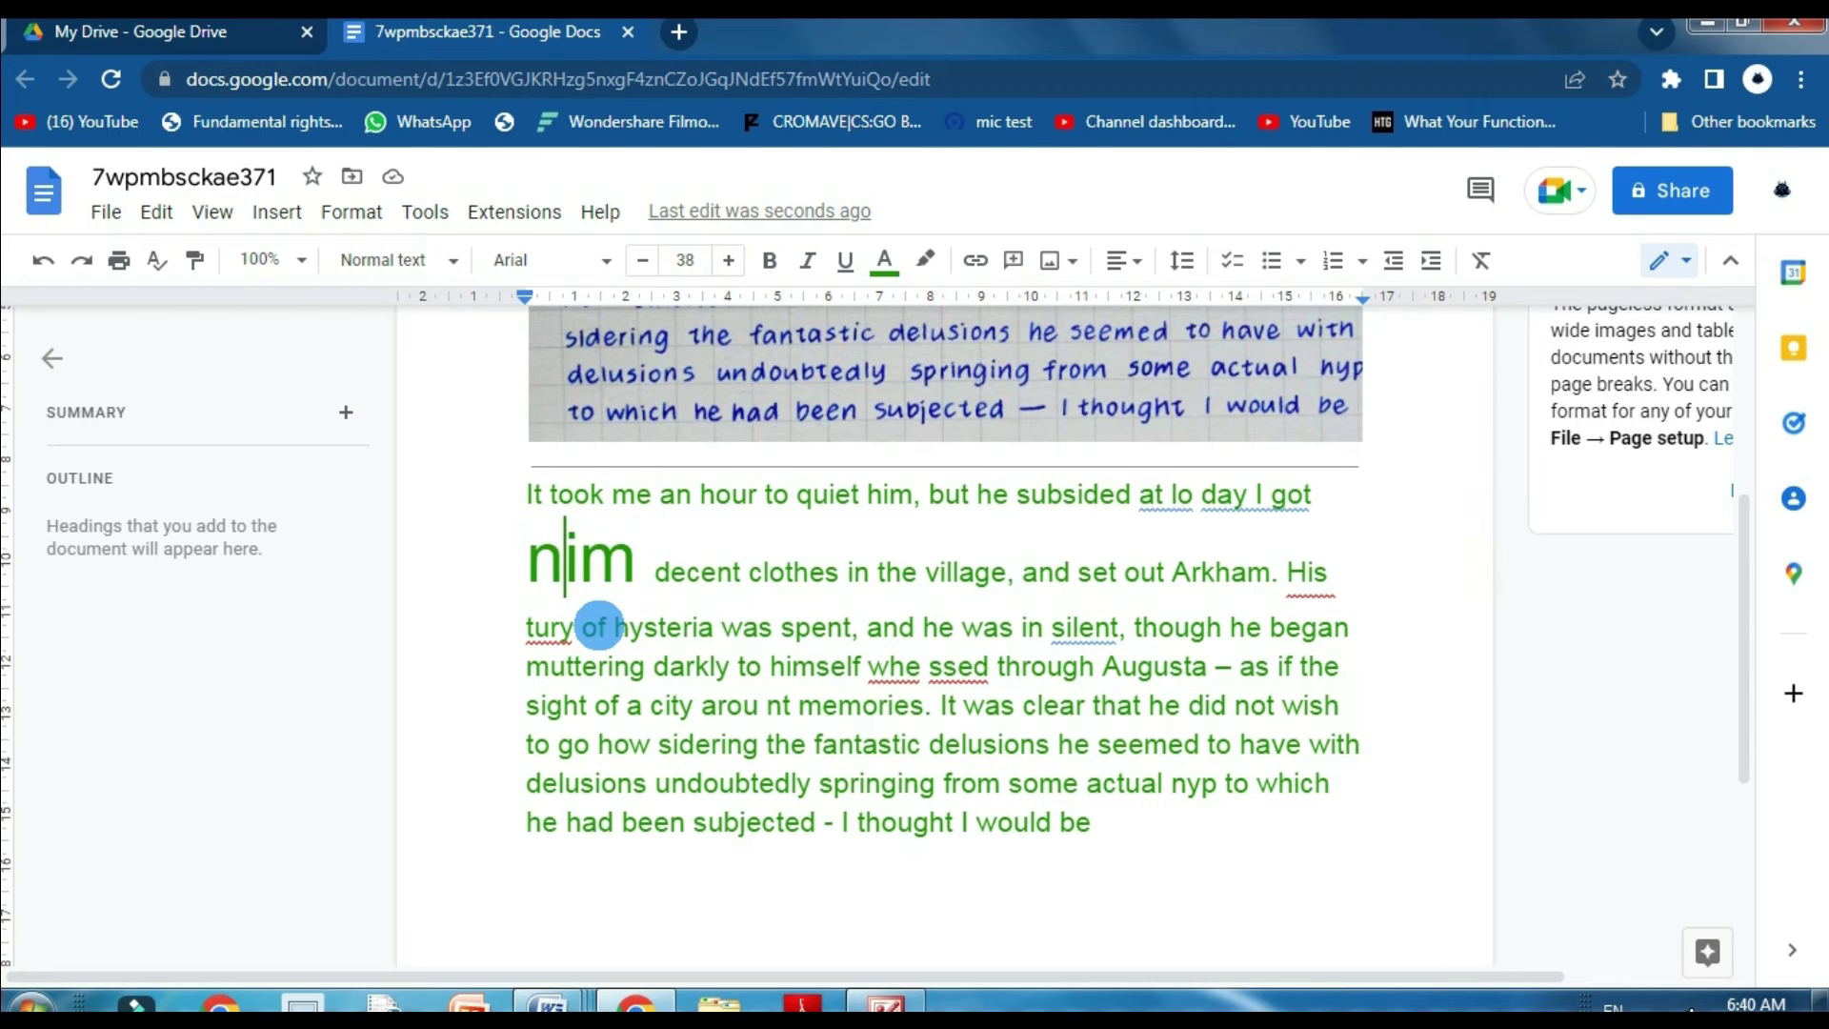
key("BackSpace")
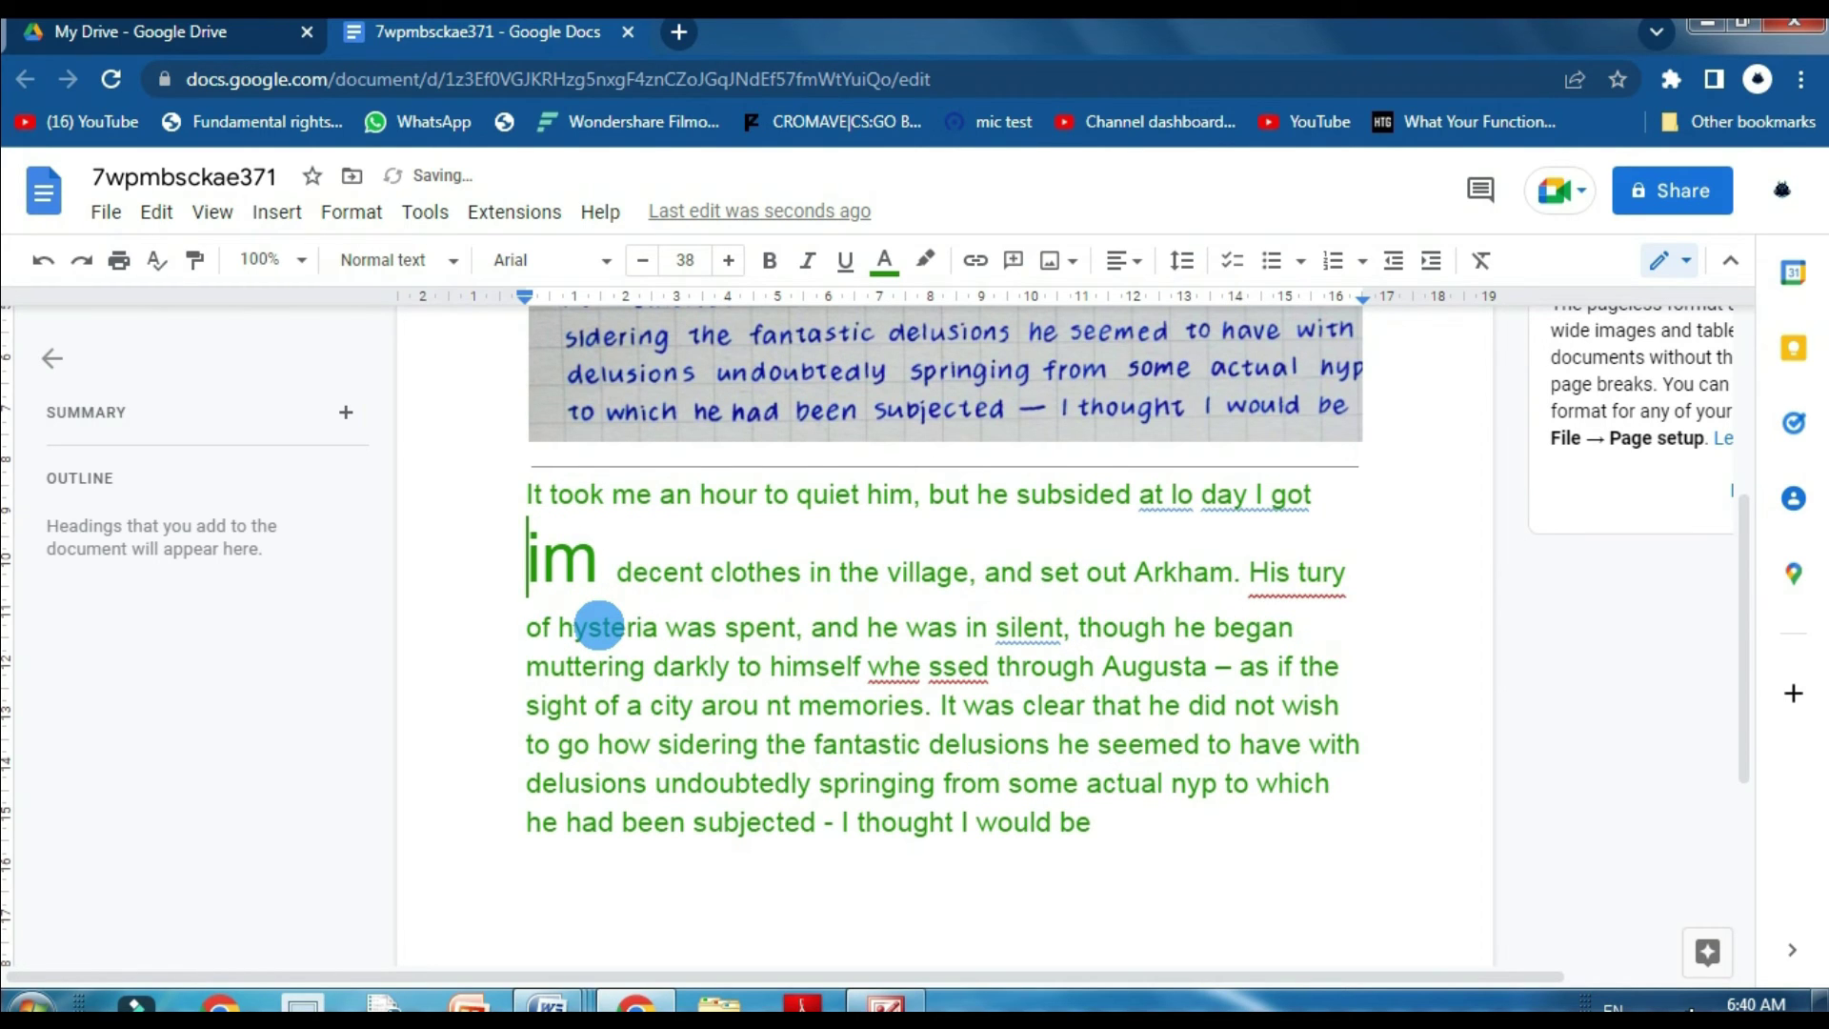
type("h")
- Select most of the OCR'd paragraph and dismiss the spelling suggestion for 'whe'
scroll(953, 857, "up", 1)
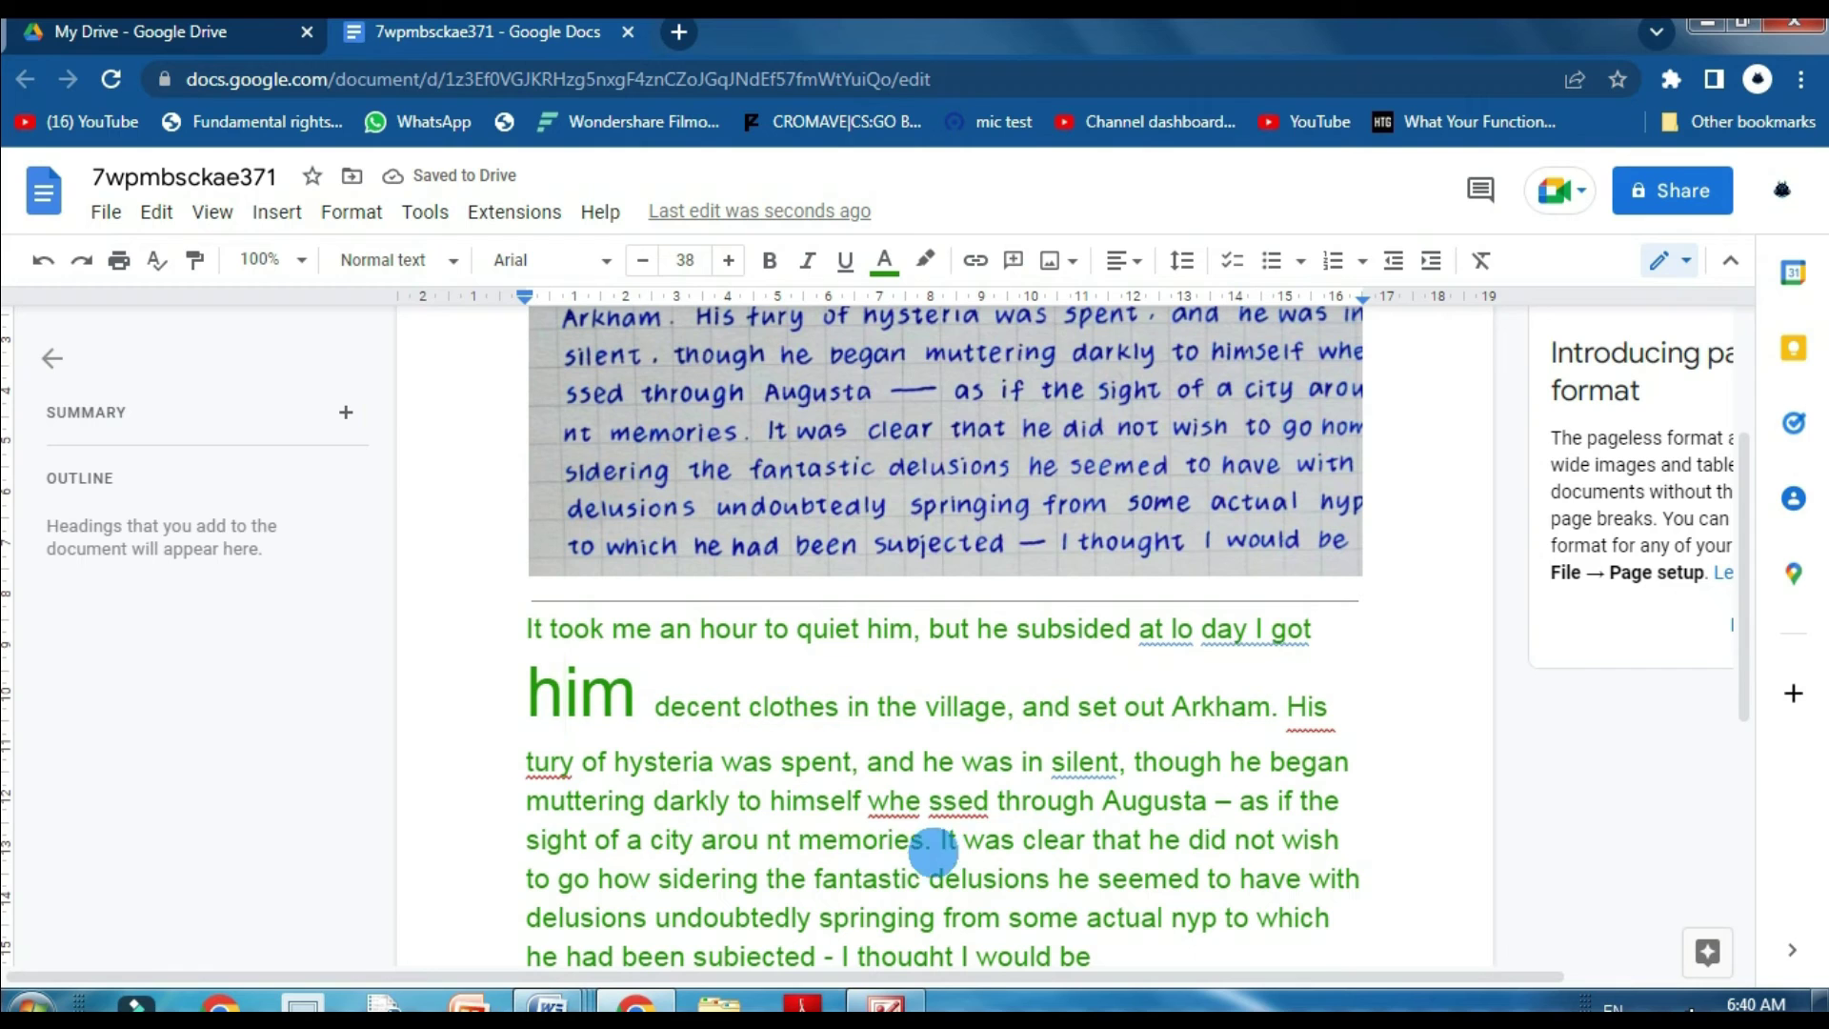
left_click_drag(890, 800, 1025, 800)
scroll(1021, 877, "down", 3)
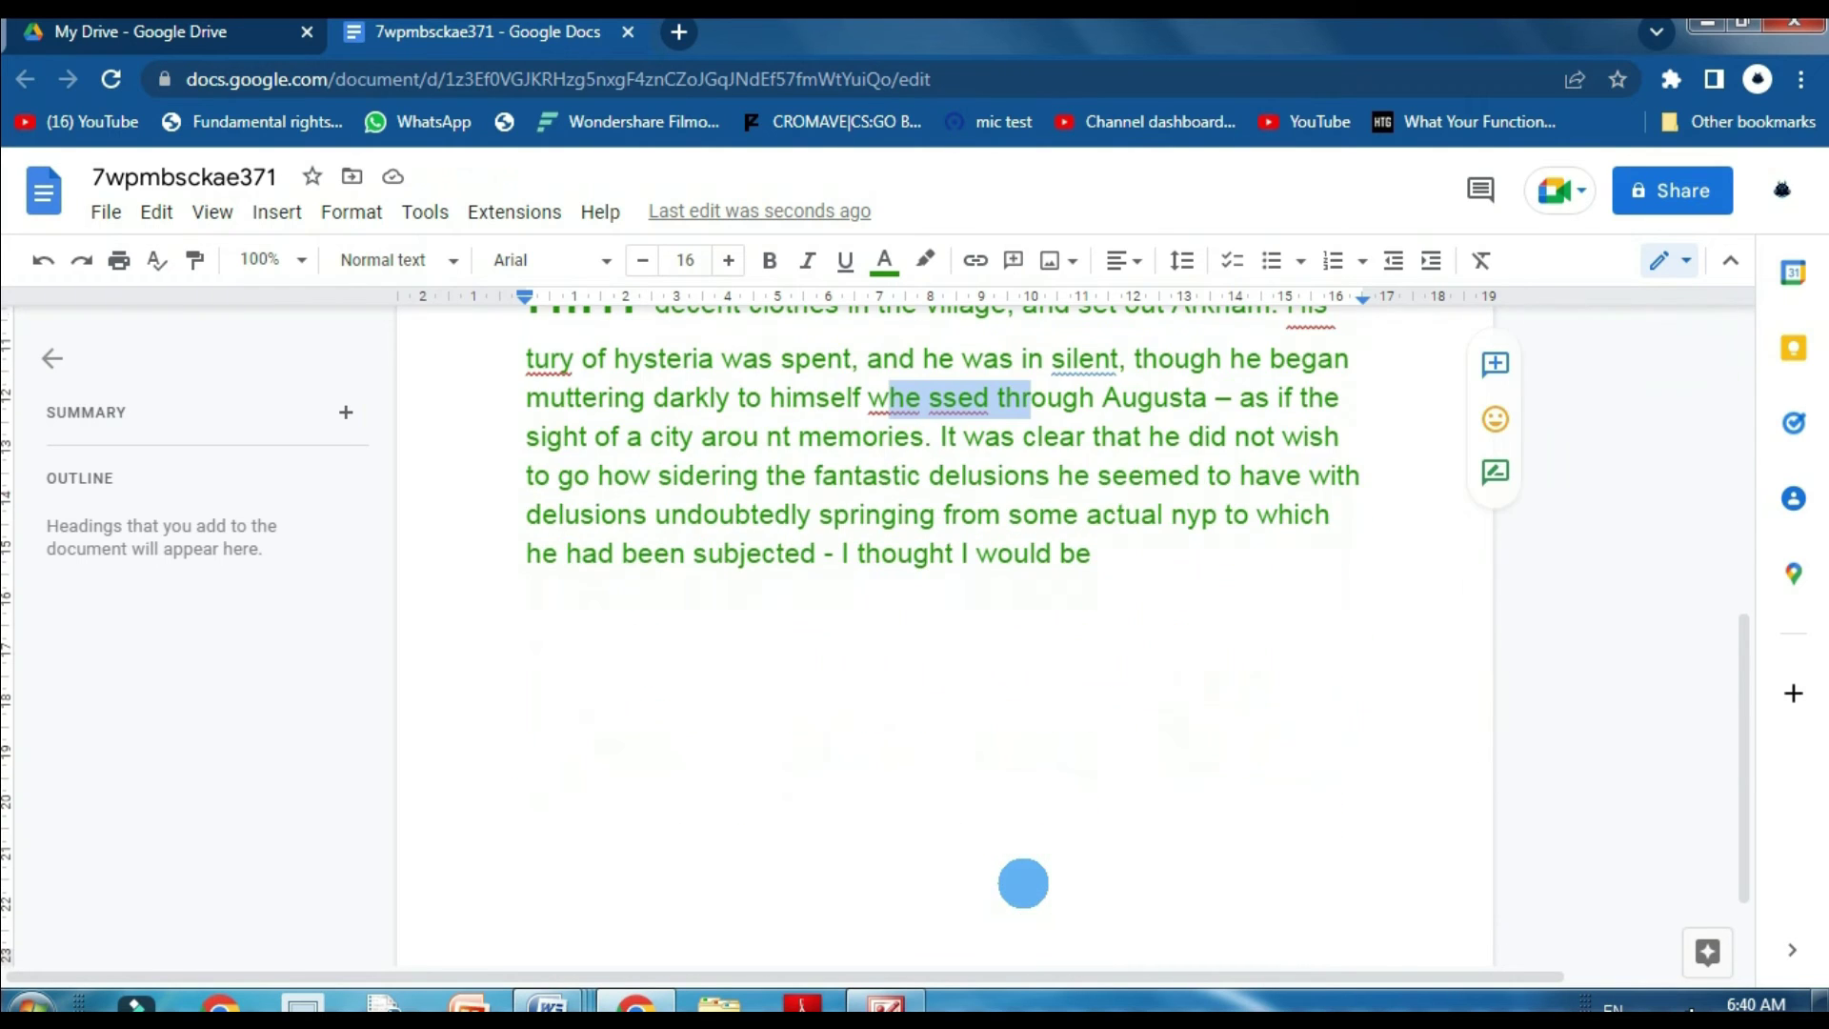
scroll(715, 686, "up", 2)
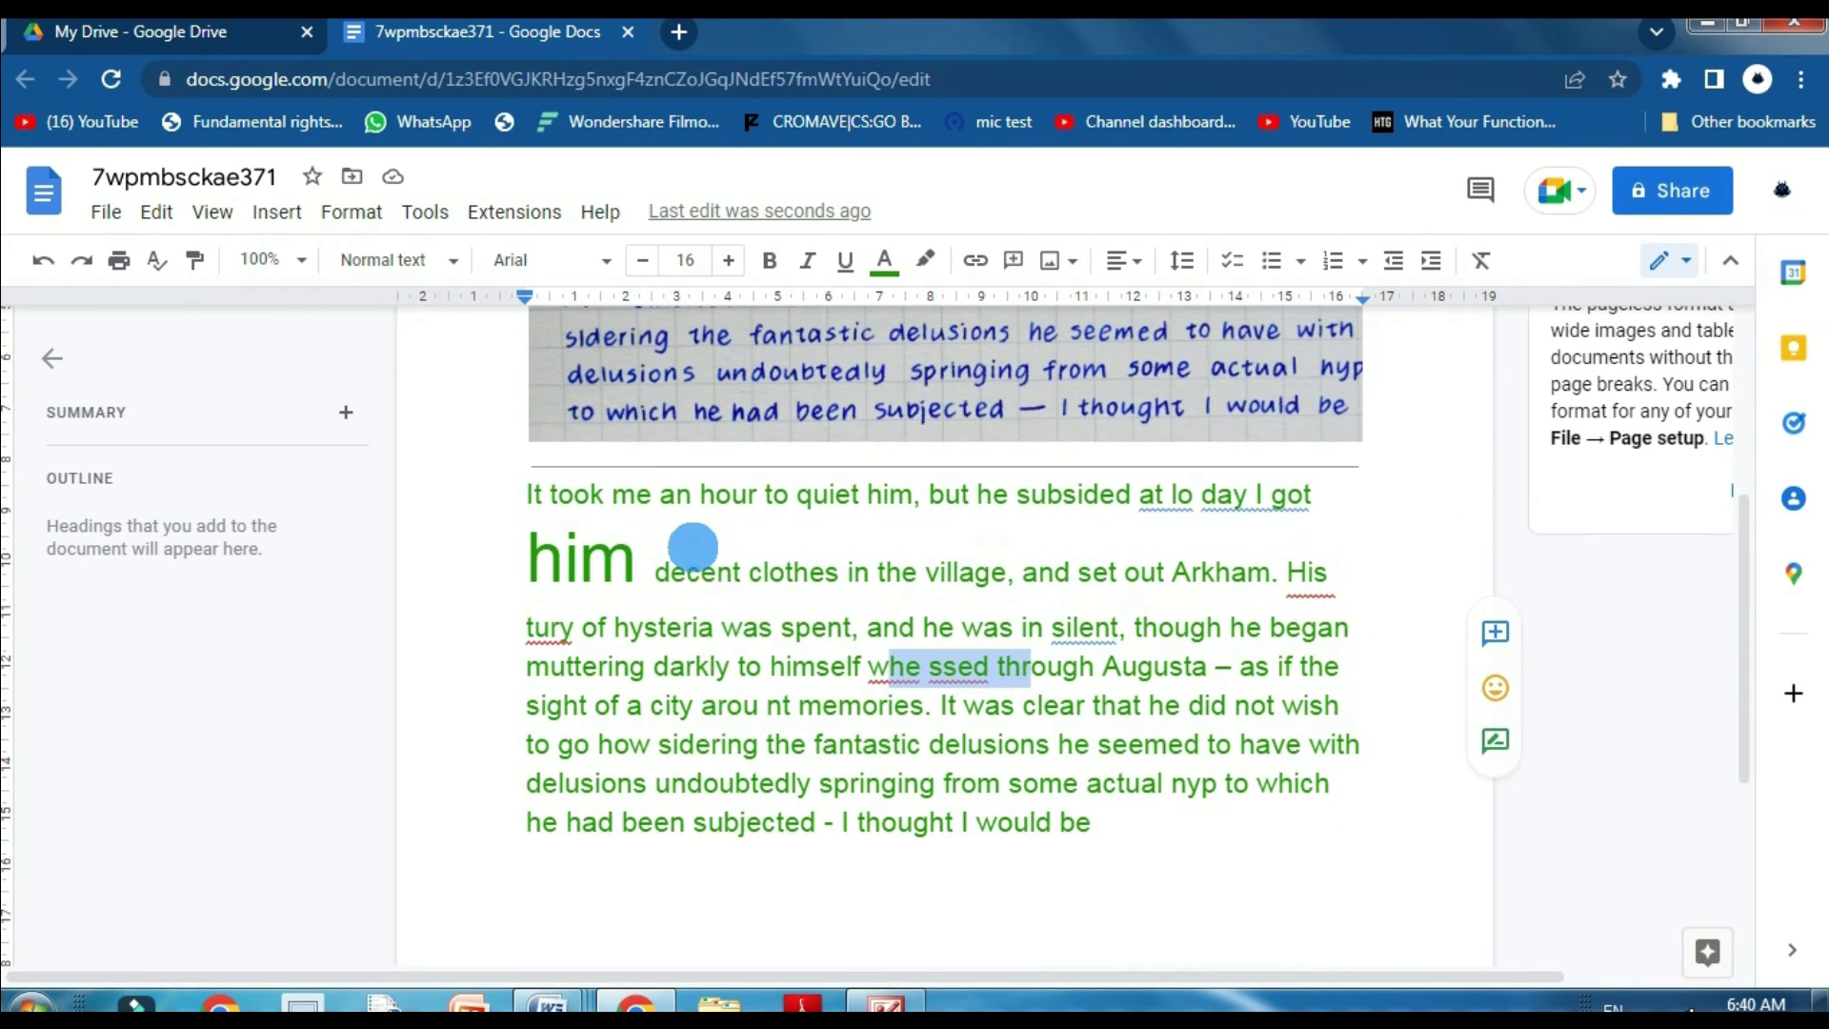
left_click_drag(527, 491, 1218, 780)
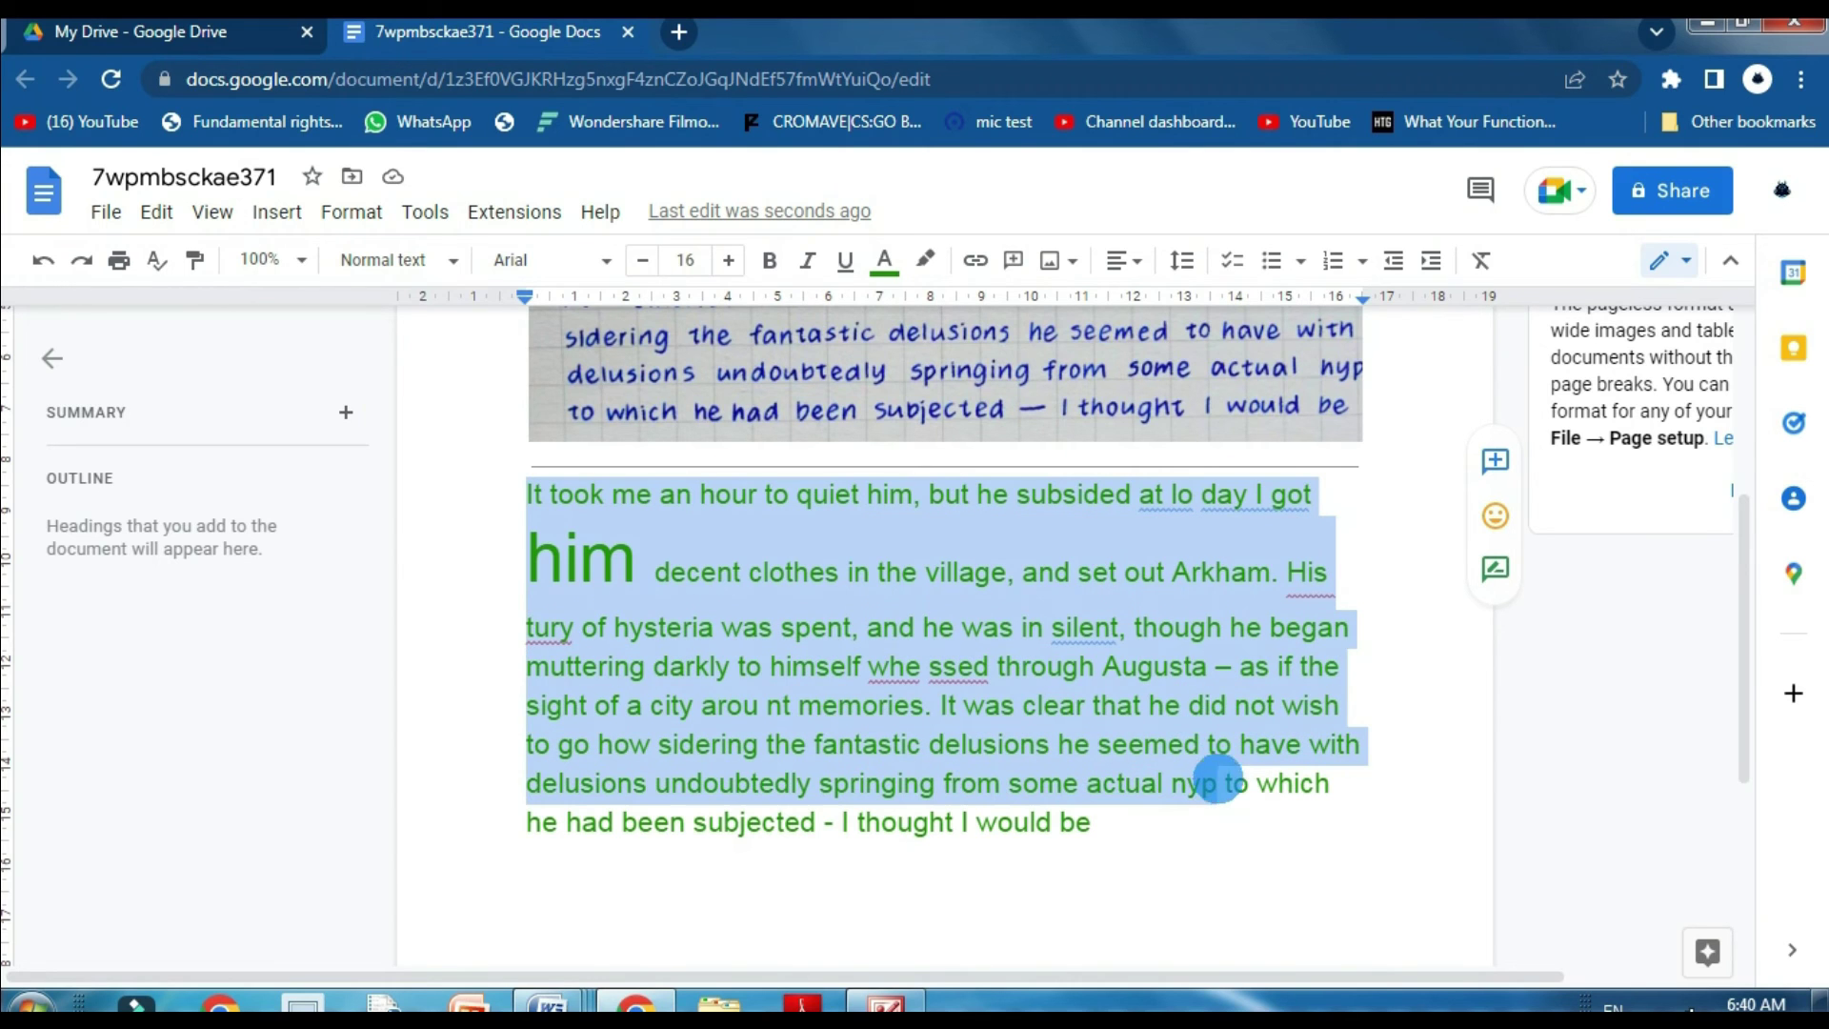
scroll(1218, 794, "up", 4)
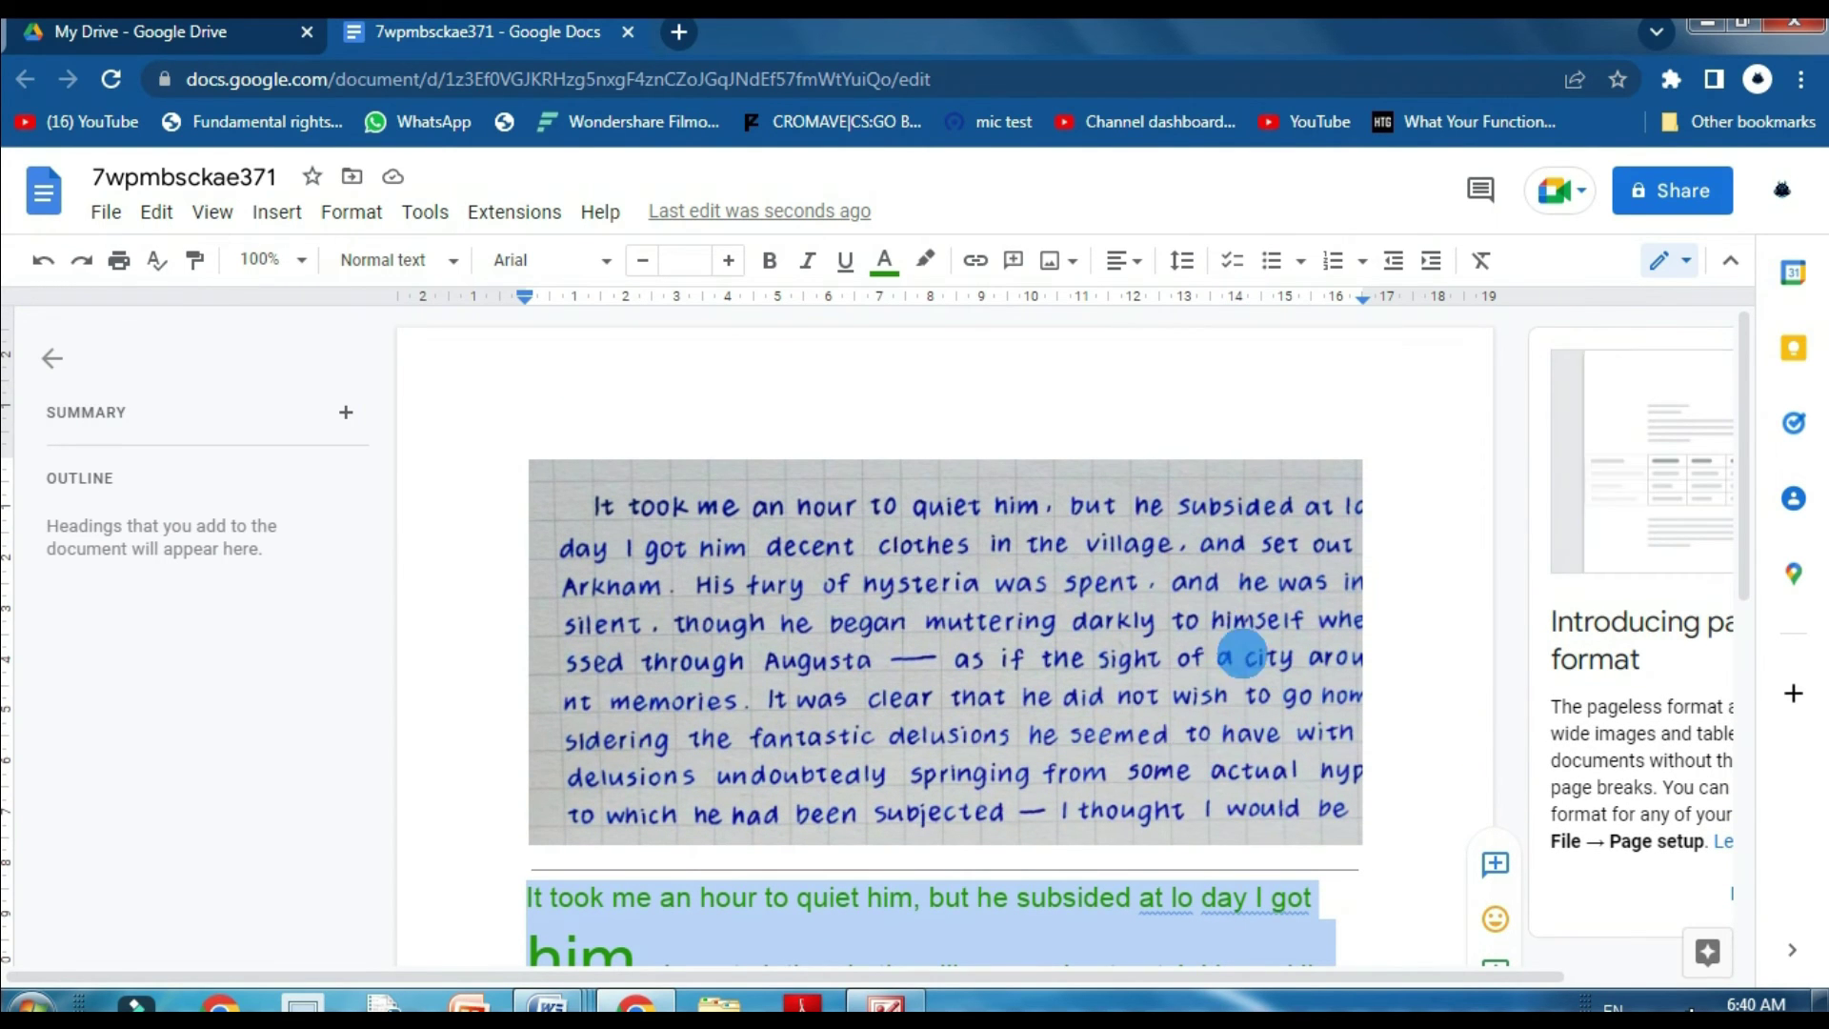
scroll(1144, 870, "down", 1)
scroll(1143, 858, "down", 3)
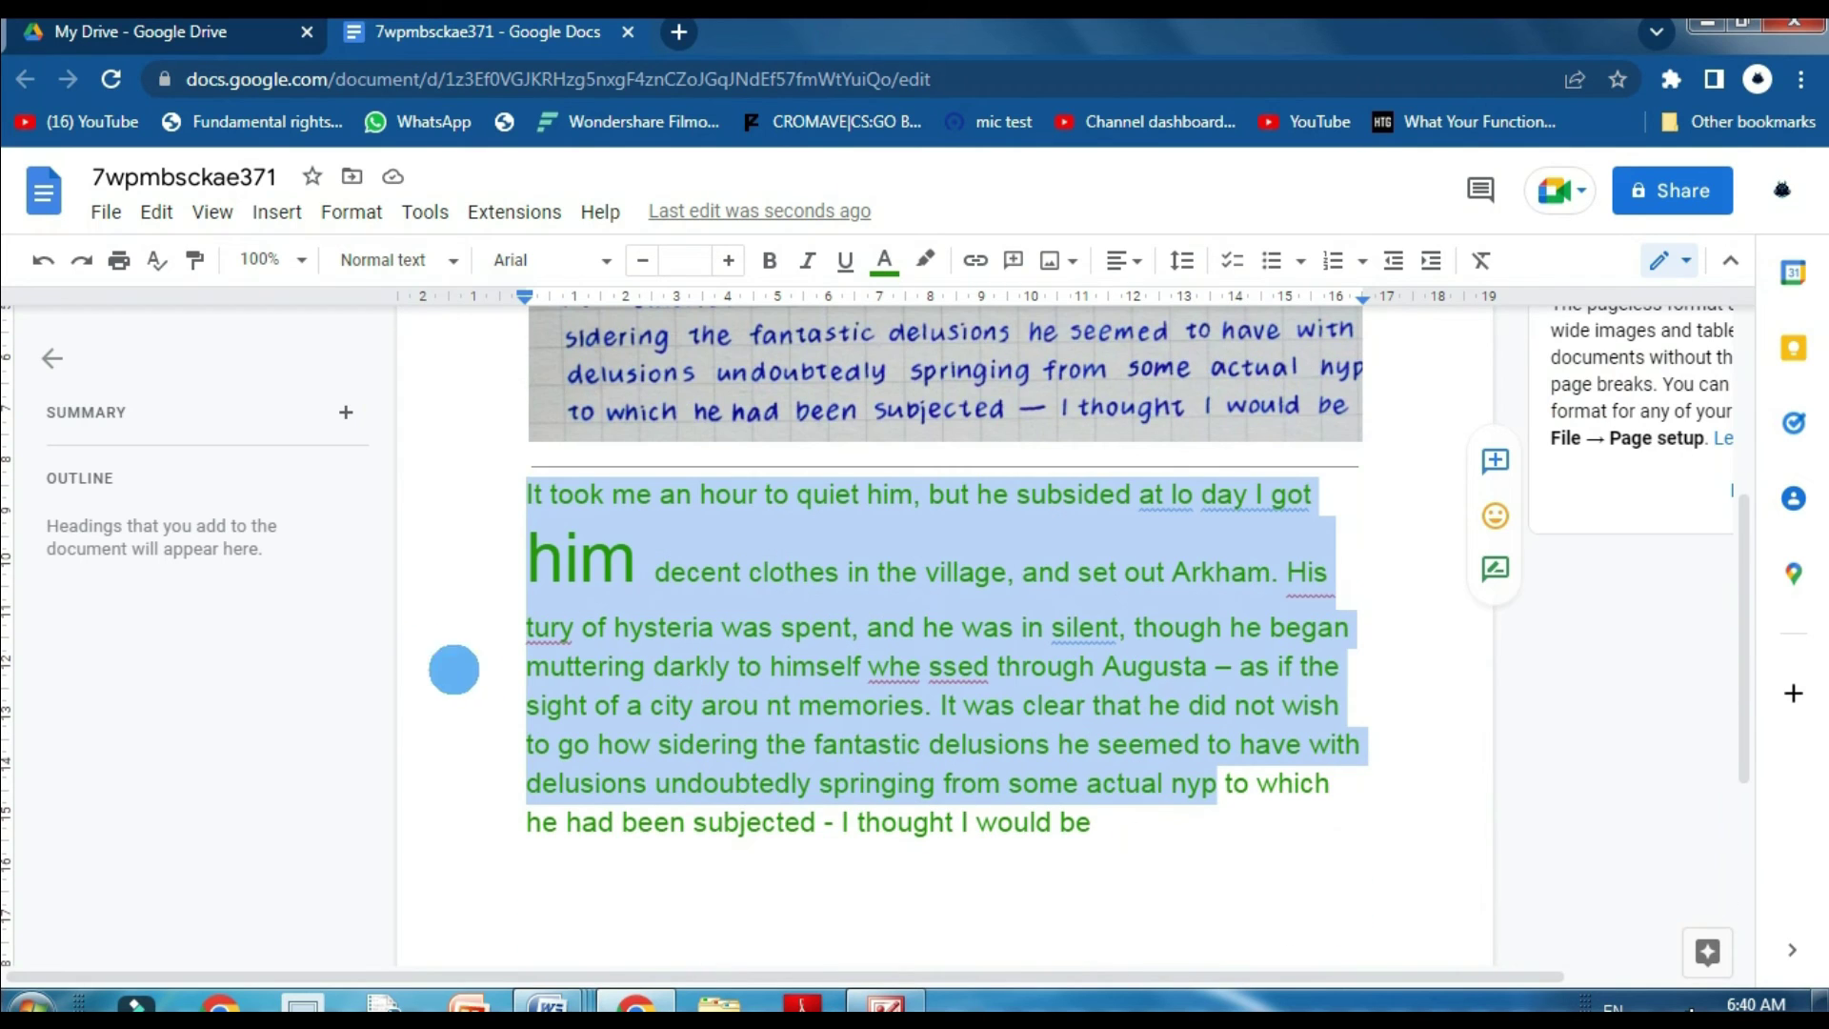
left_click(891, 669)
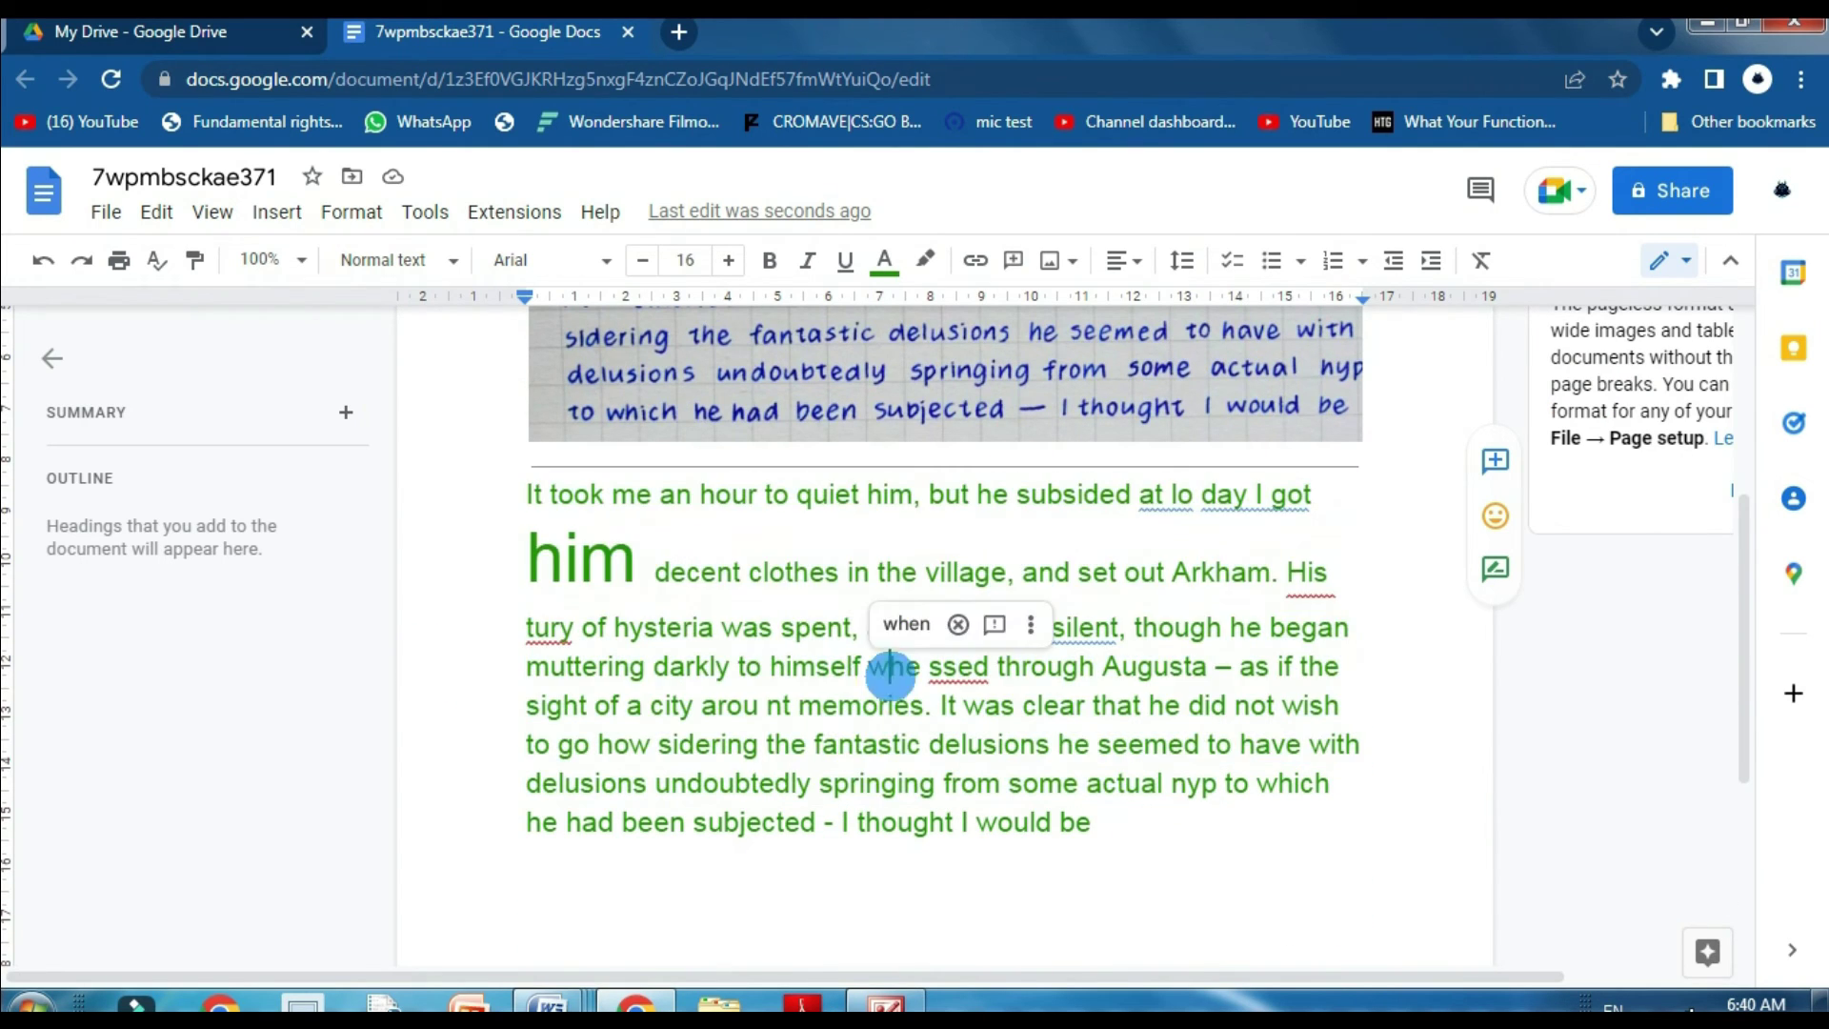
scroll(890, 705, "up", 3)
scroll(1143, 772, "down", 3)
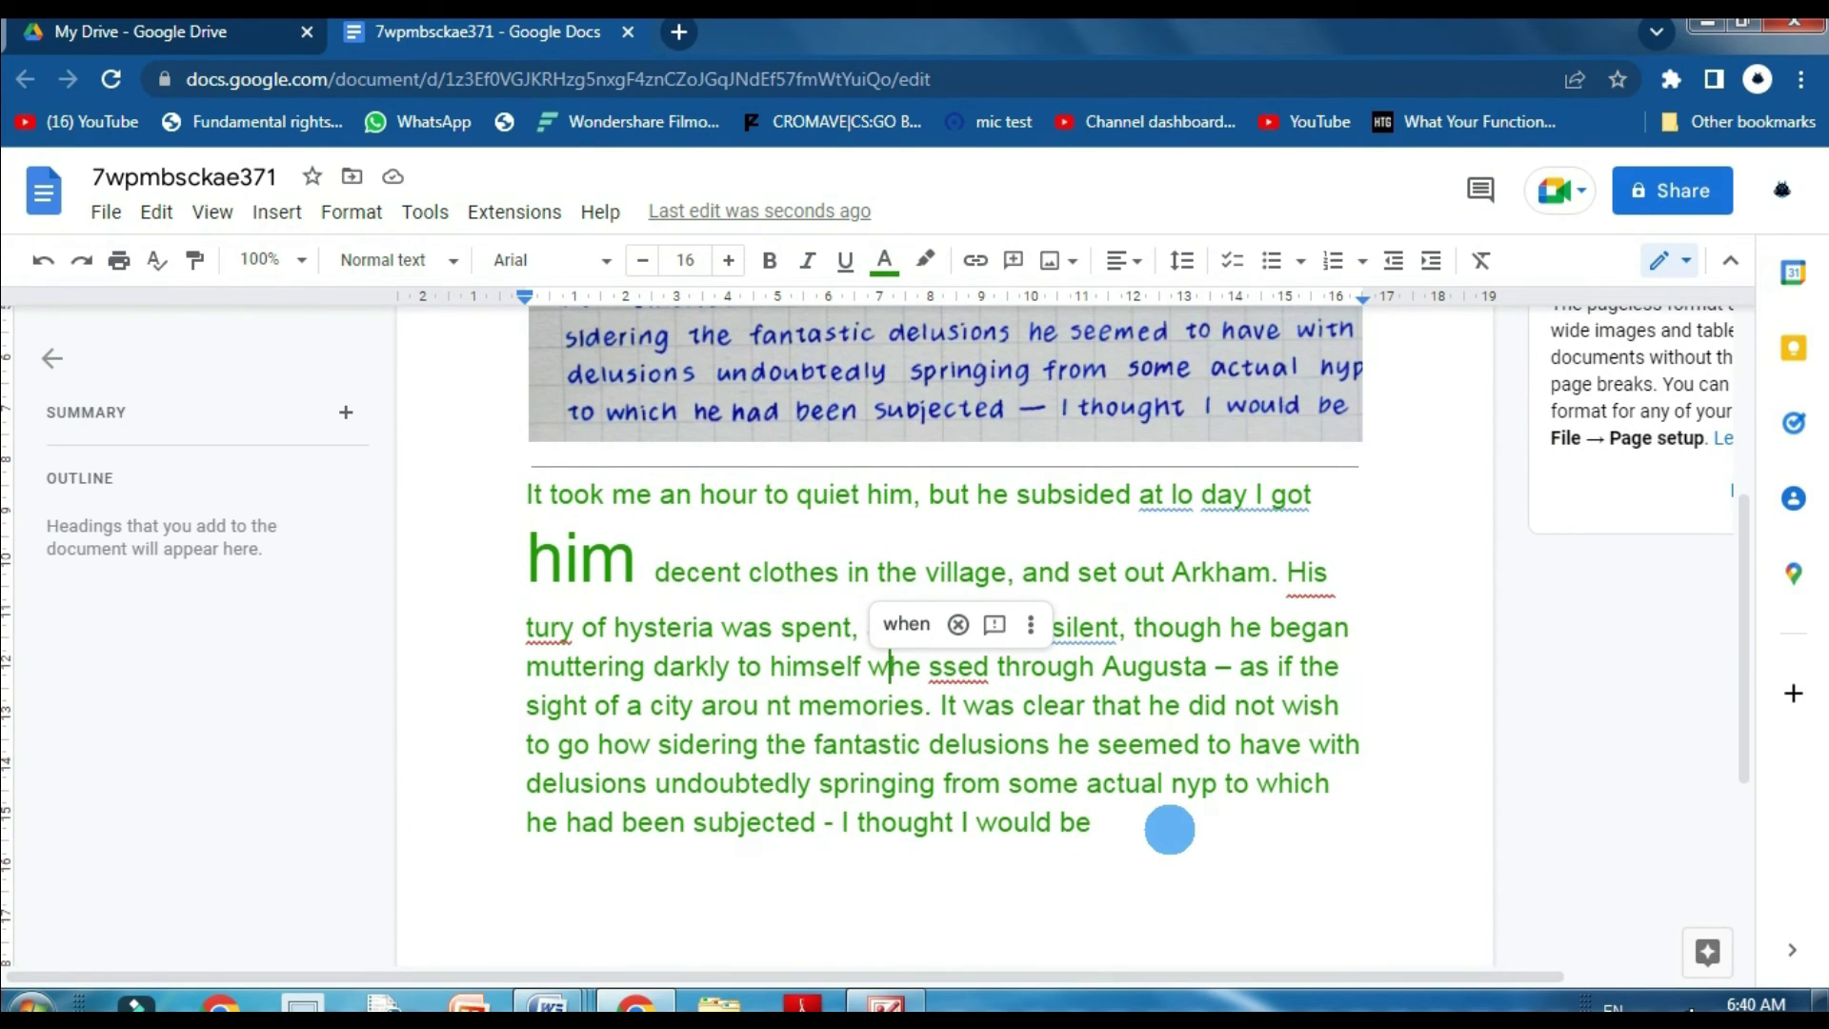
left_click(1167, 829)
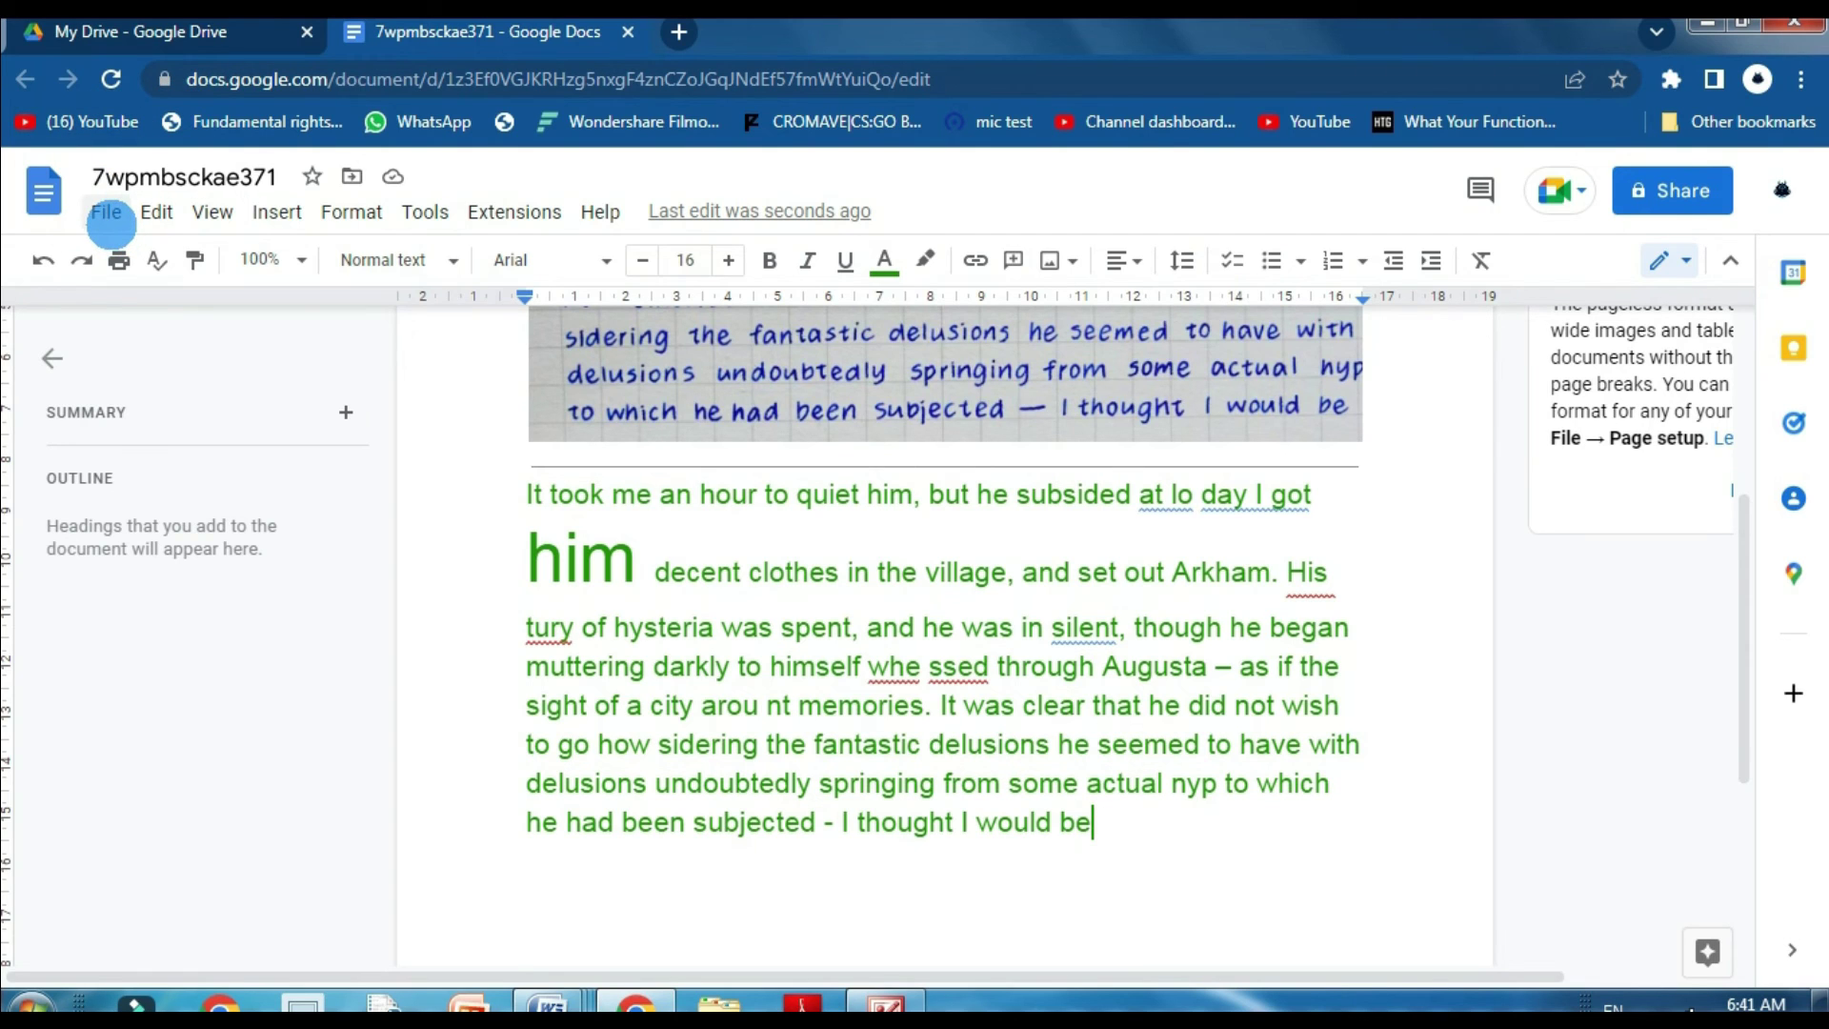
- Download the document as 7wpmbsckae371.docx and open it in Microsoft Word
left_click(108, 213)
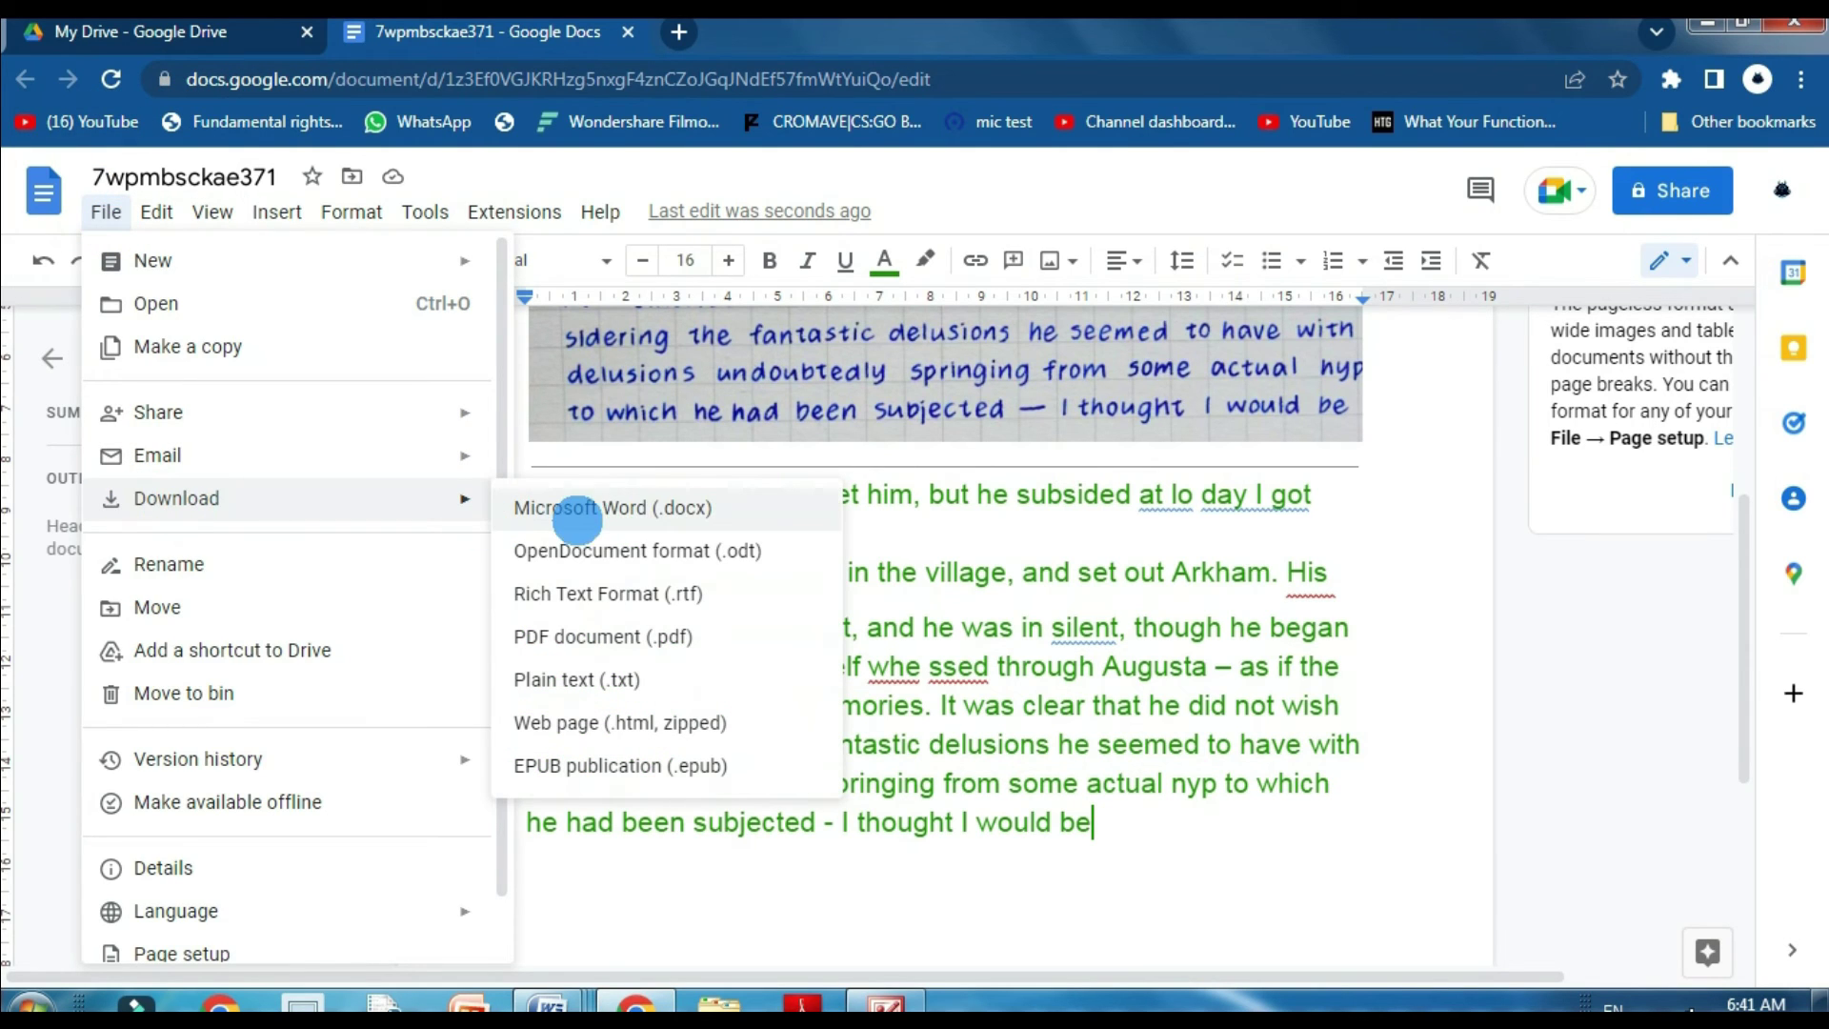
left_click(583, 509)
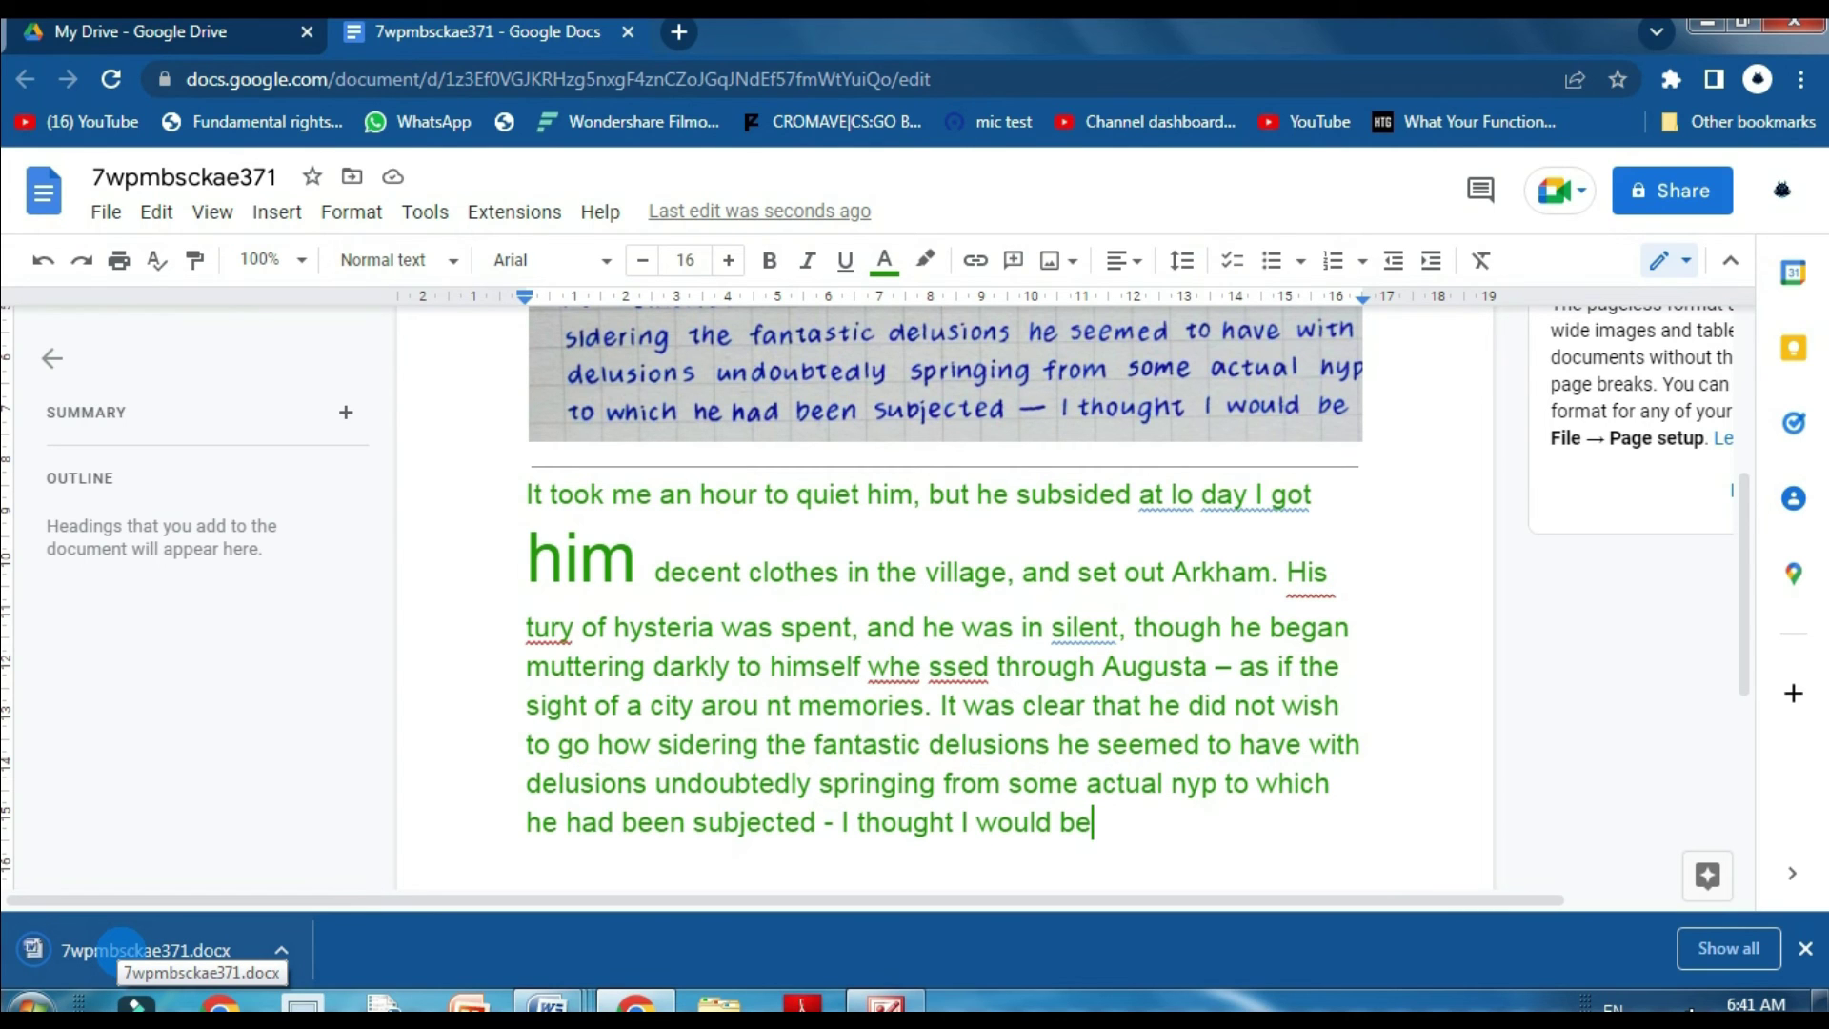
left_click(122, 950)
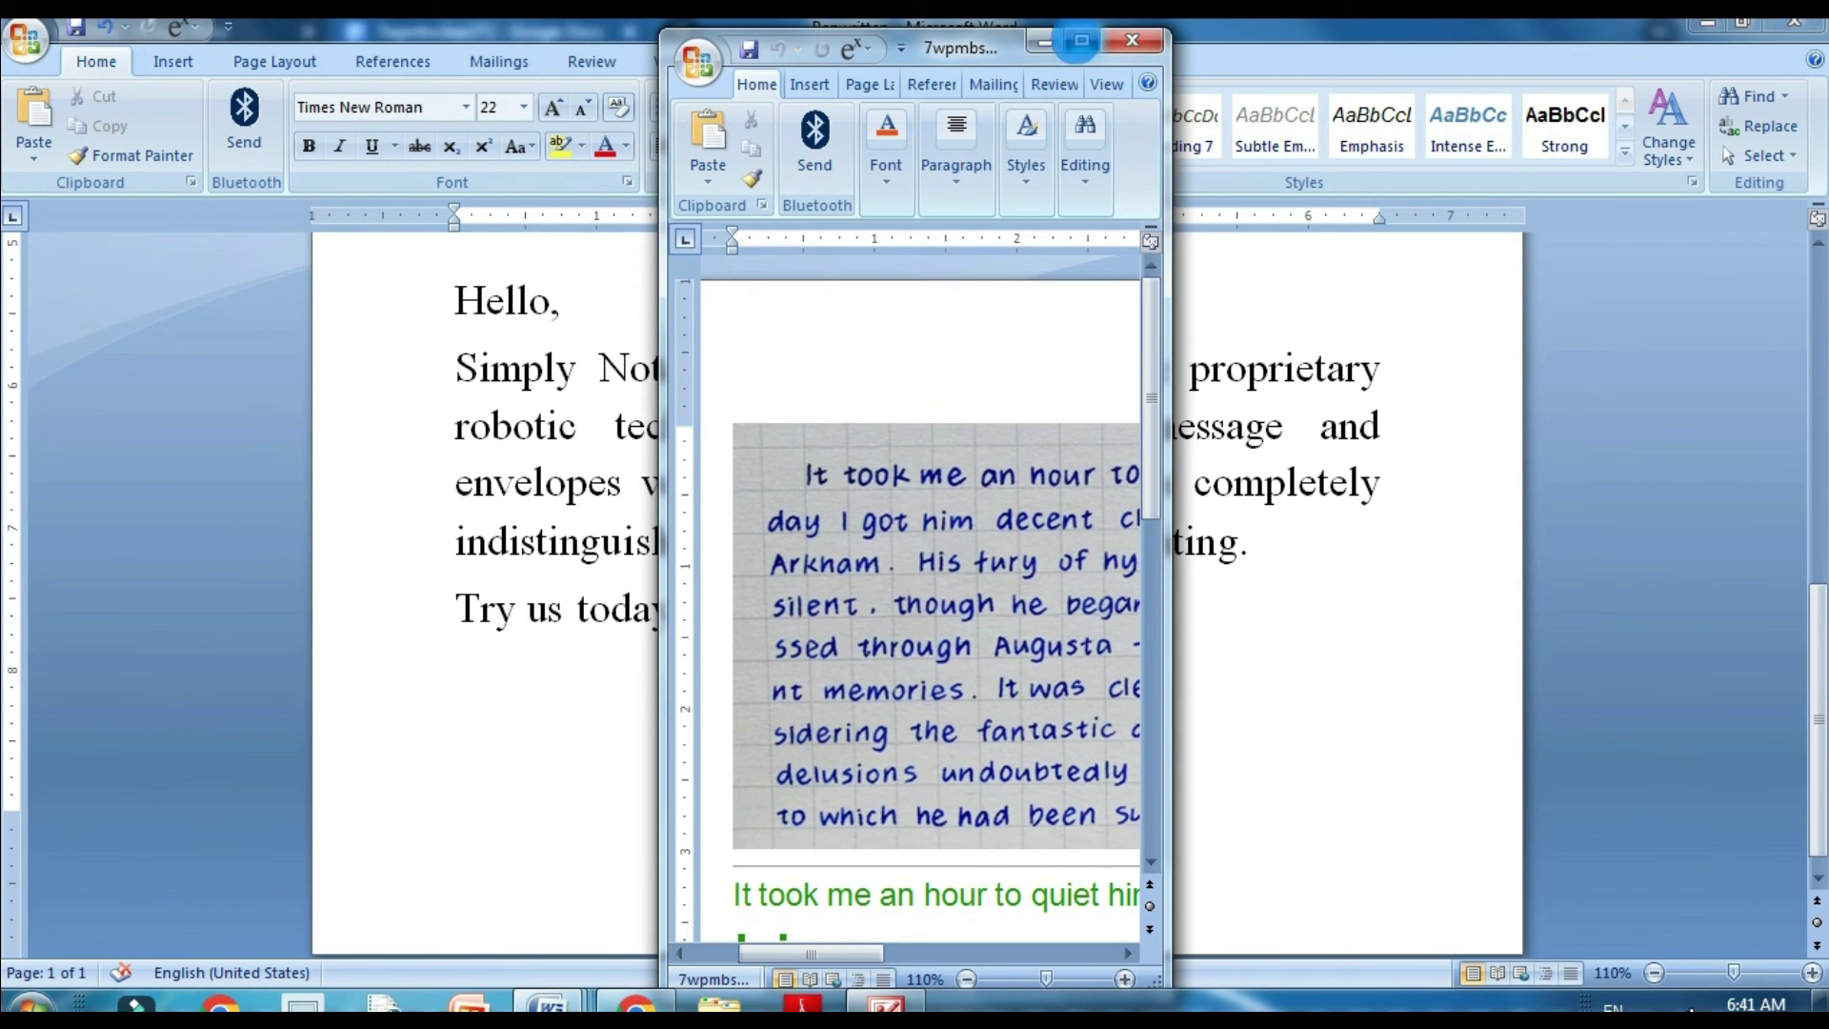
- Maximize the 7wpmbsckae371.docx window and inspect the handwritten image and green paragraph
left_click(1080, 40)
scroll(724, 534, "down", 5)
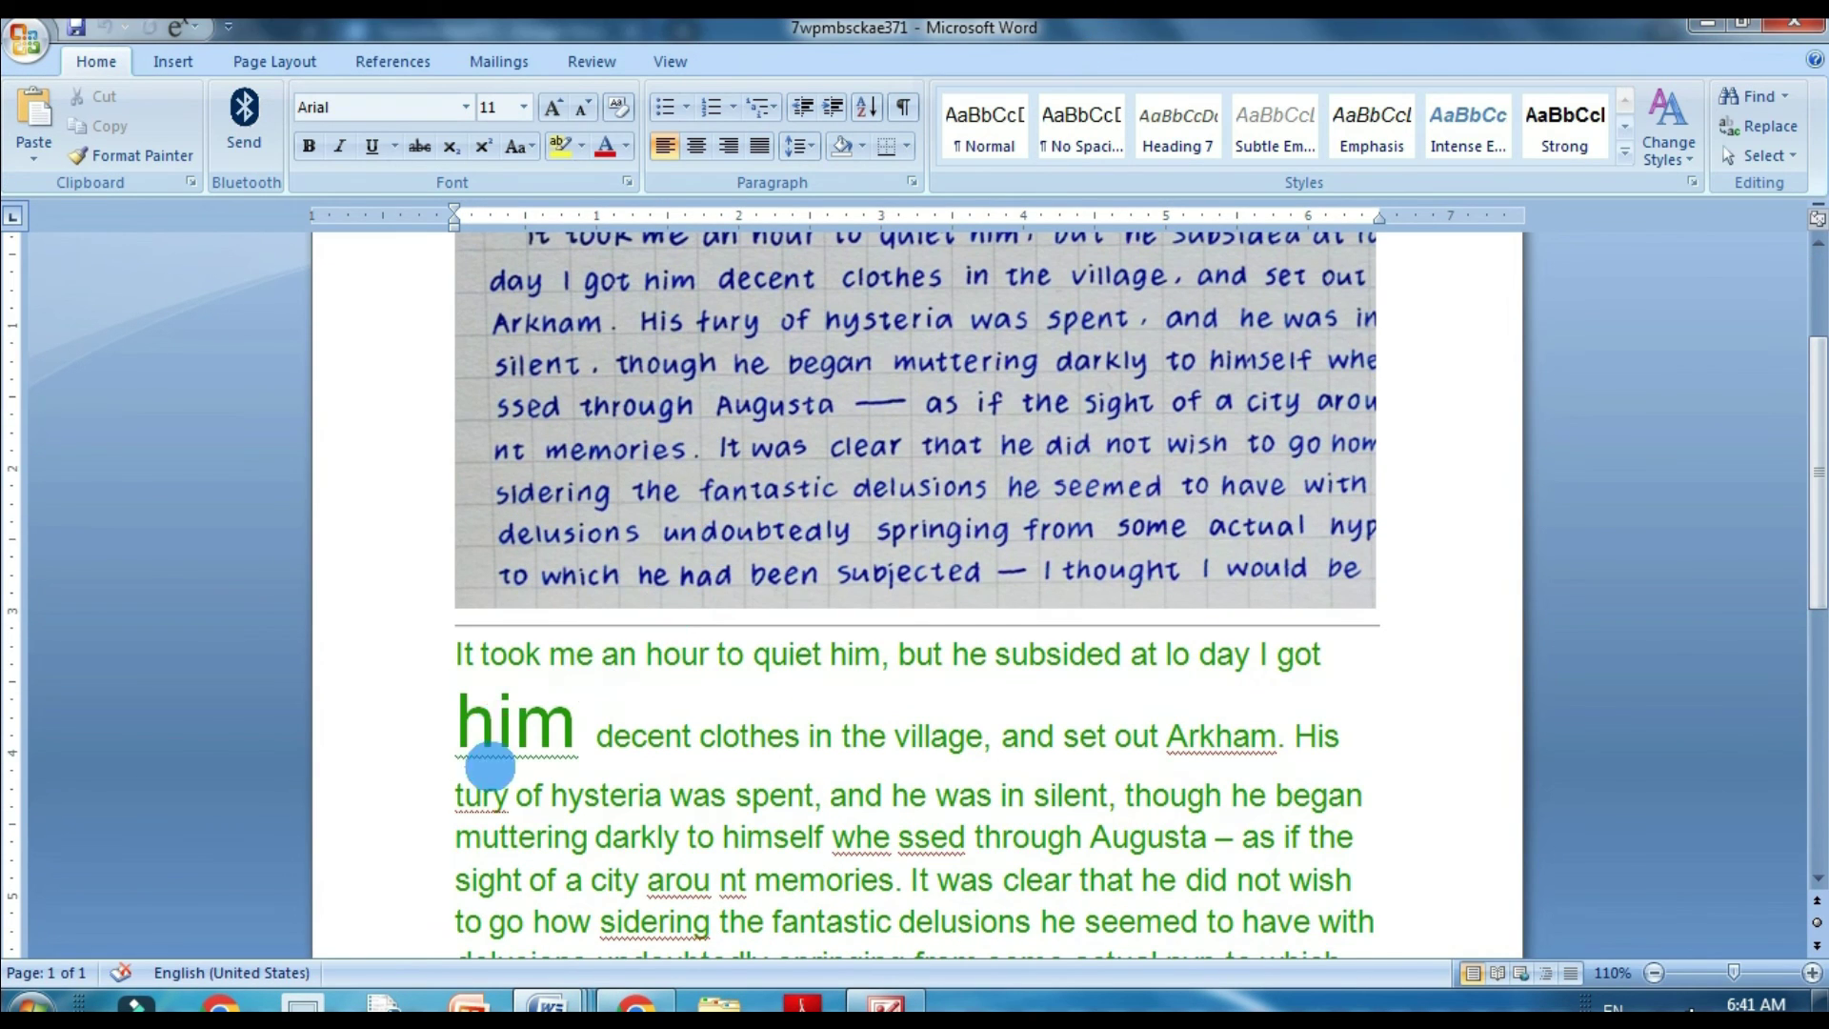
left_click_drag(459, 653, 1087, 960)
scroll(777, 571, "up", 7)
scroll(789, 584, "down", 4)
left_click(641, 746)
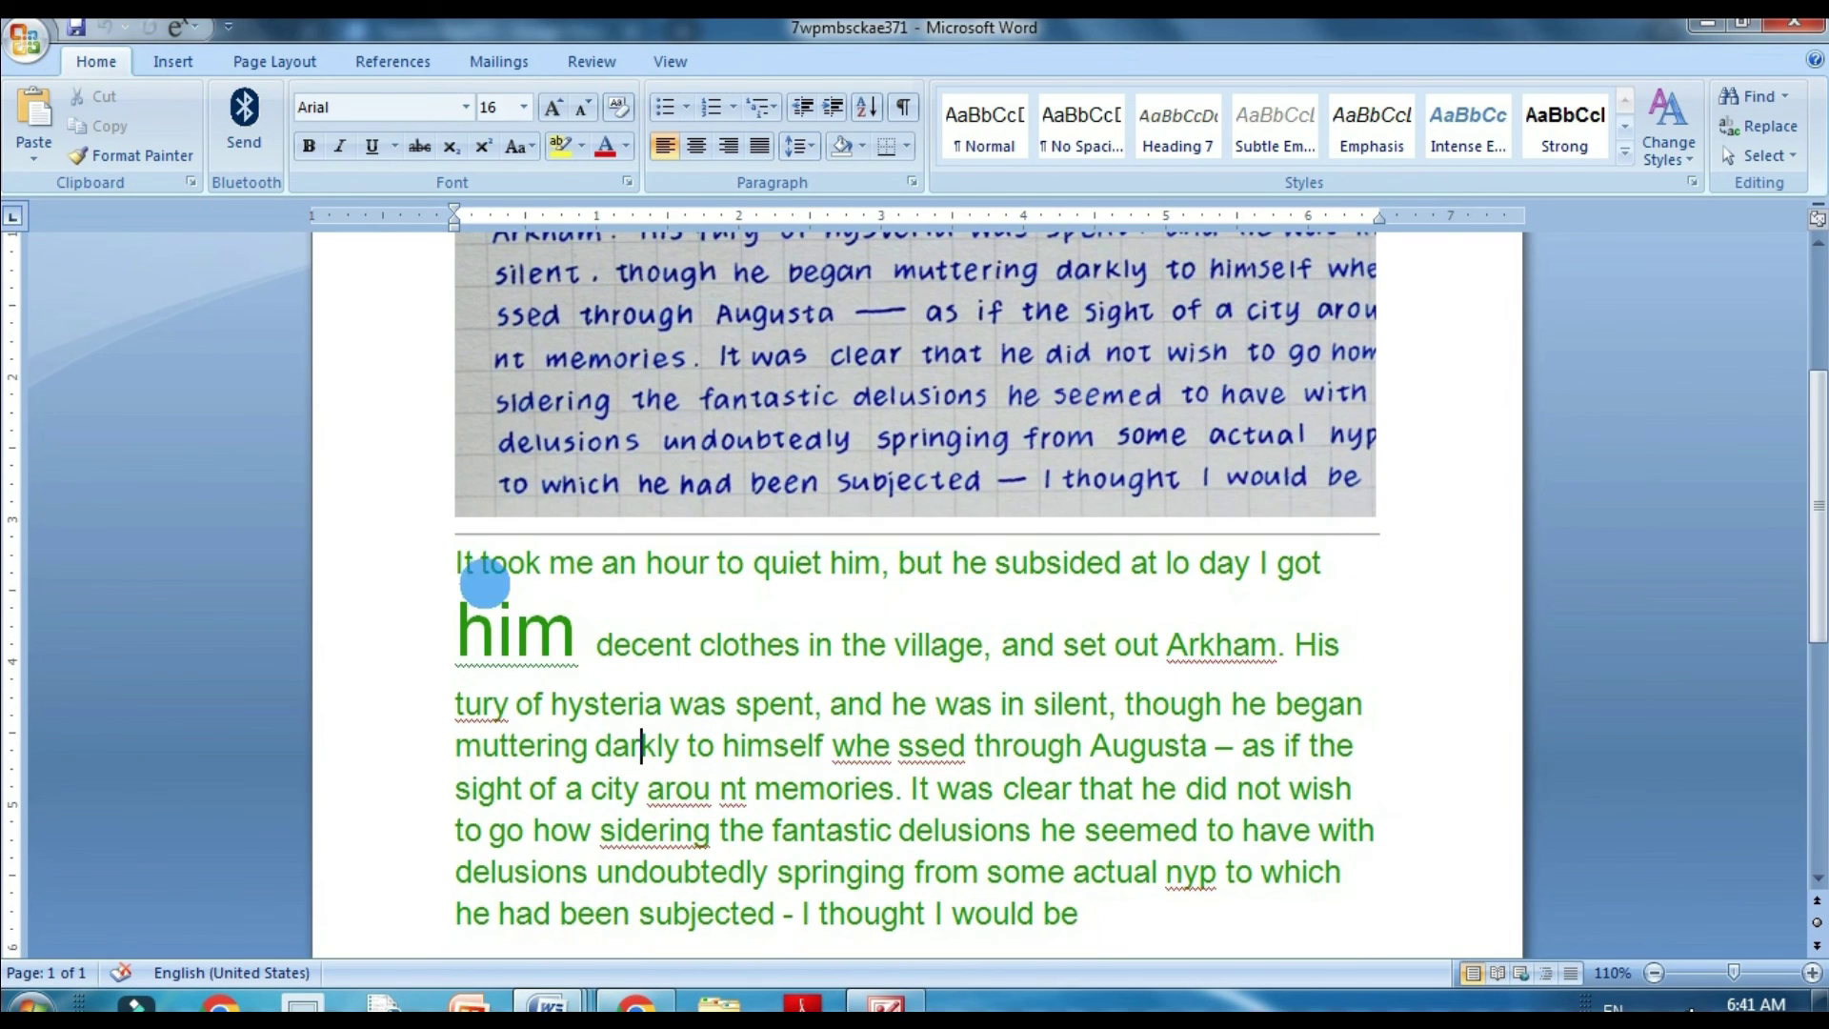
left_click(657, 390)
scroll(734, 519, "up", 2)
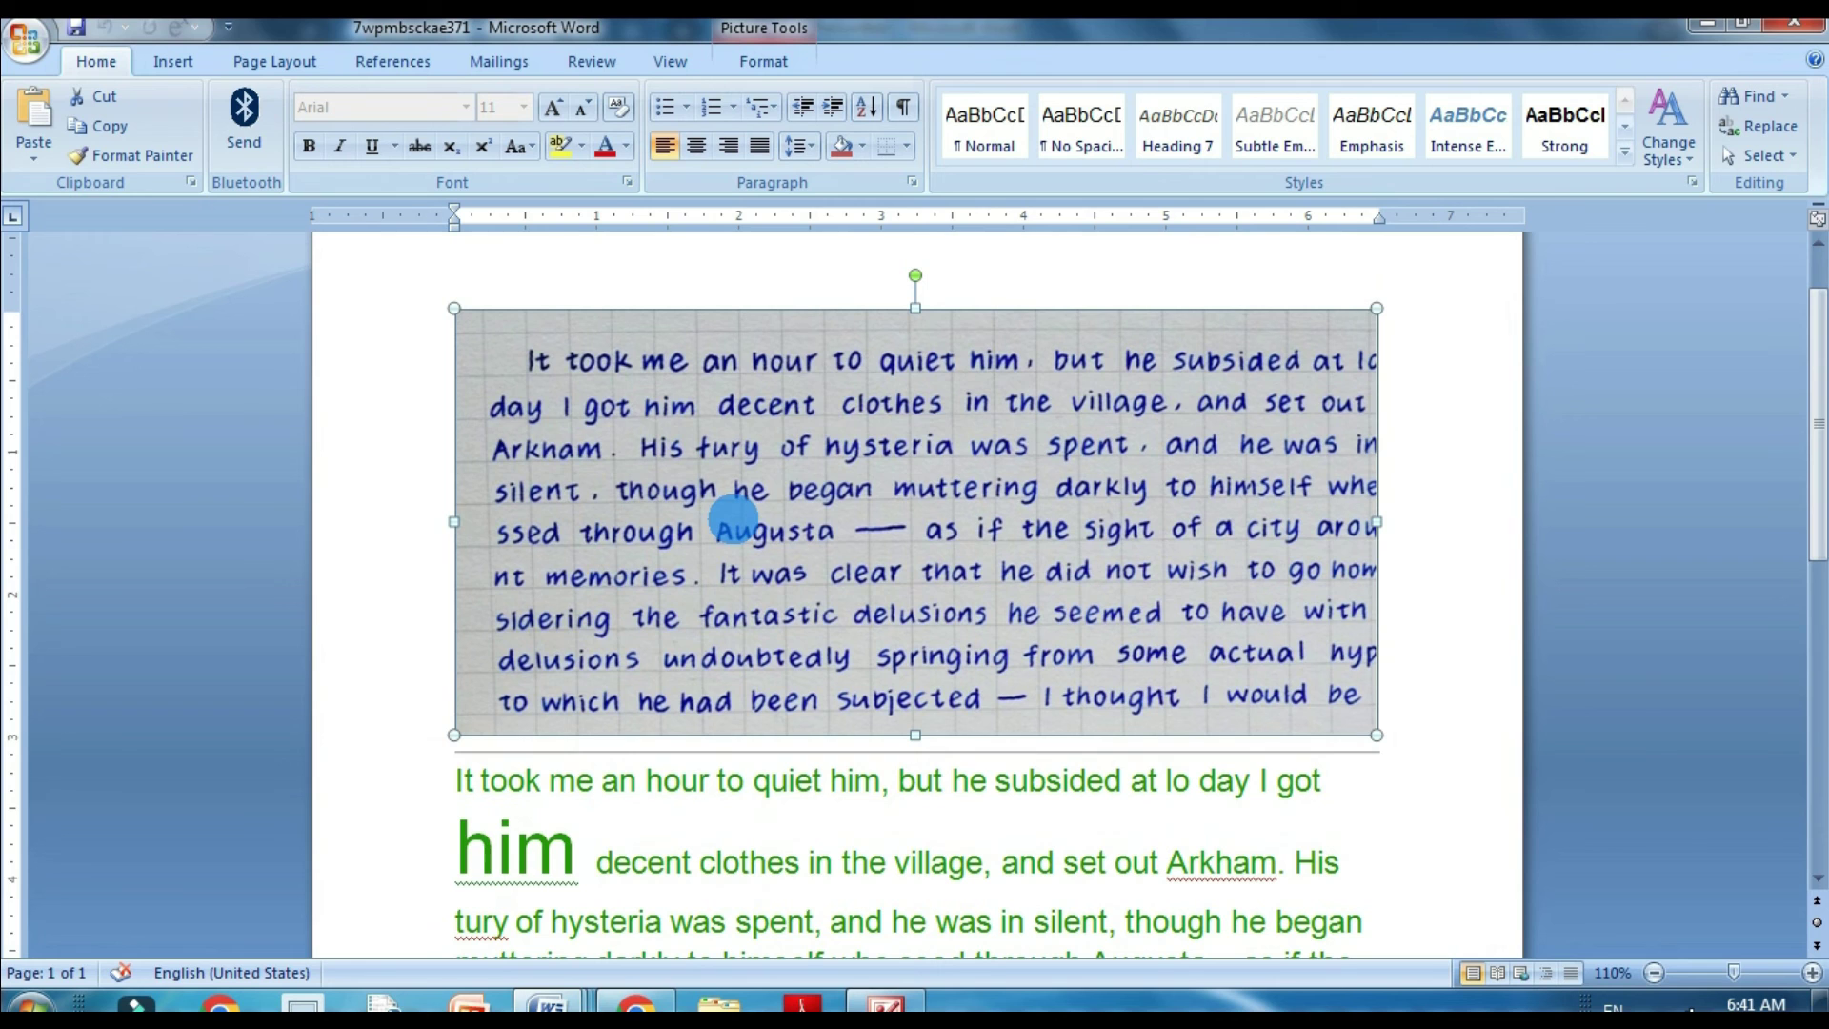
double_click(777, 586)
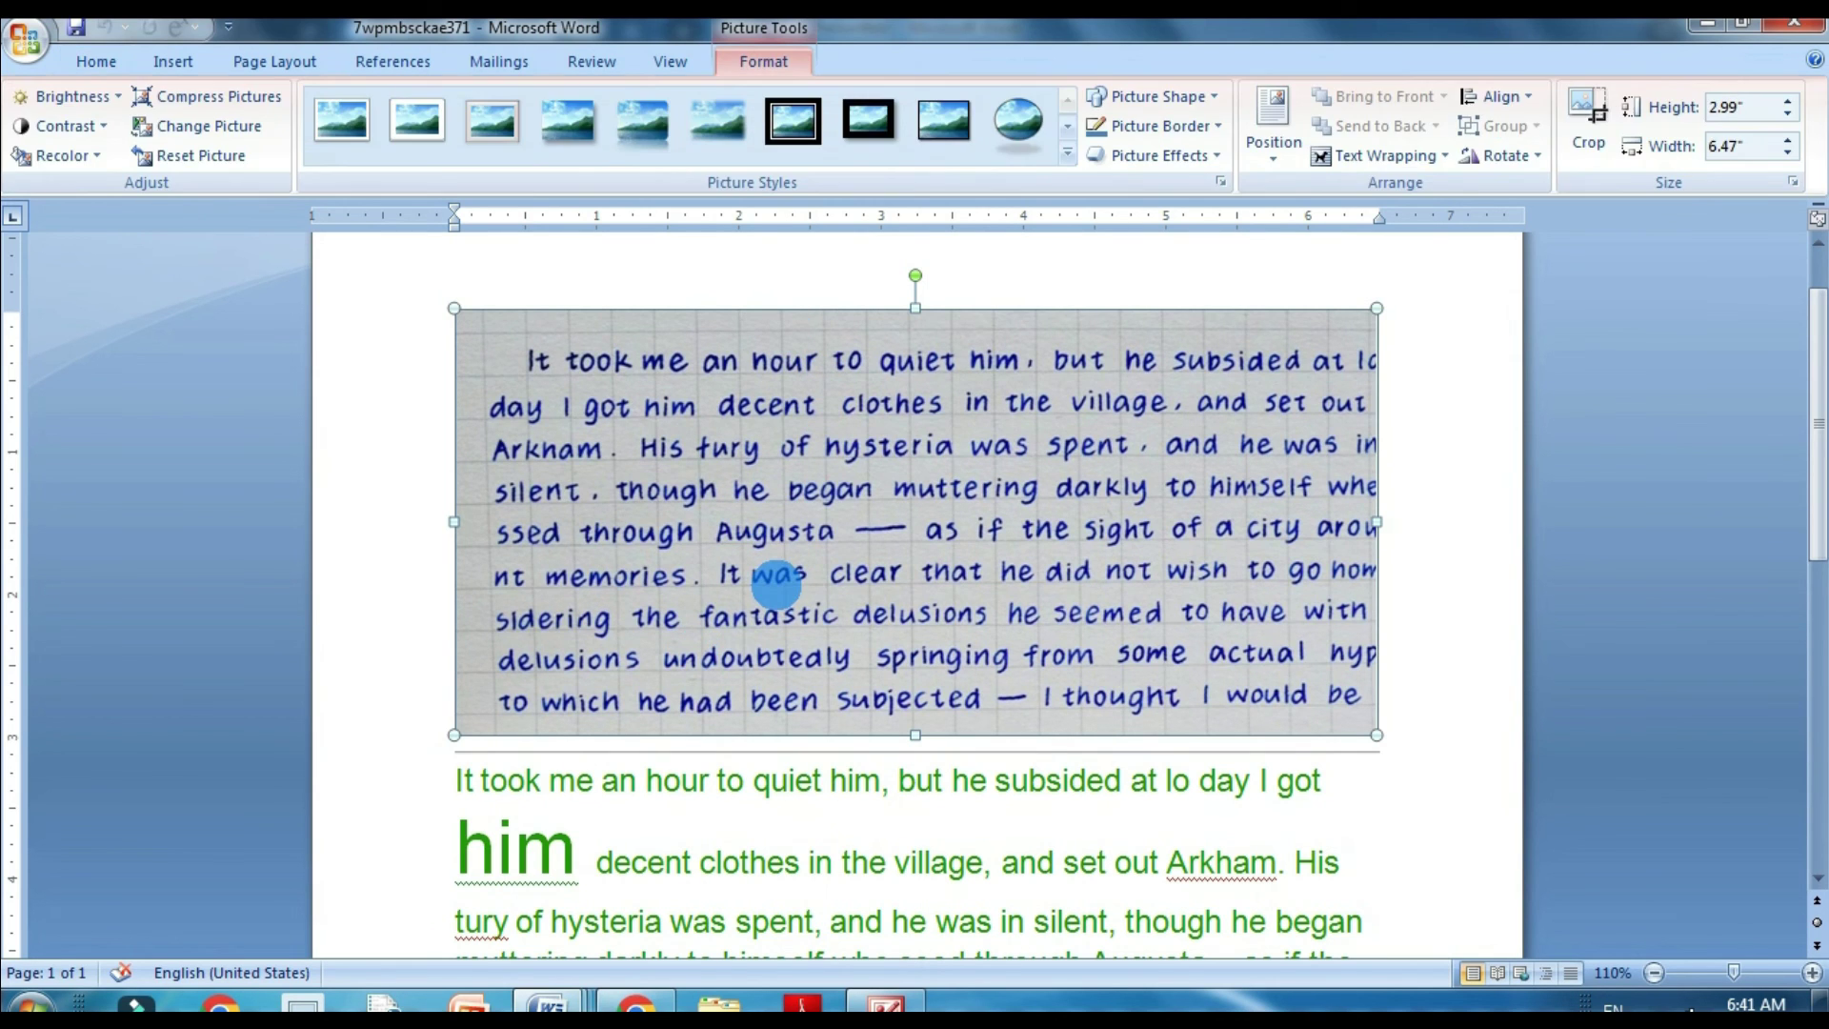
left_click(604, 784)
scroll(586, 767, "down", 2)
- Clear the paragraph's formatting and set it to Times New Roman 14 pt
mouse_move(457, 563)
left_mouse_down()
mouse_move(652, 621)
mouse_move(1152, 906)
left_mouse_up()
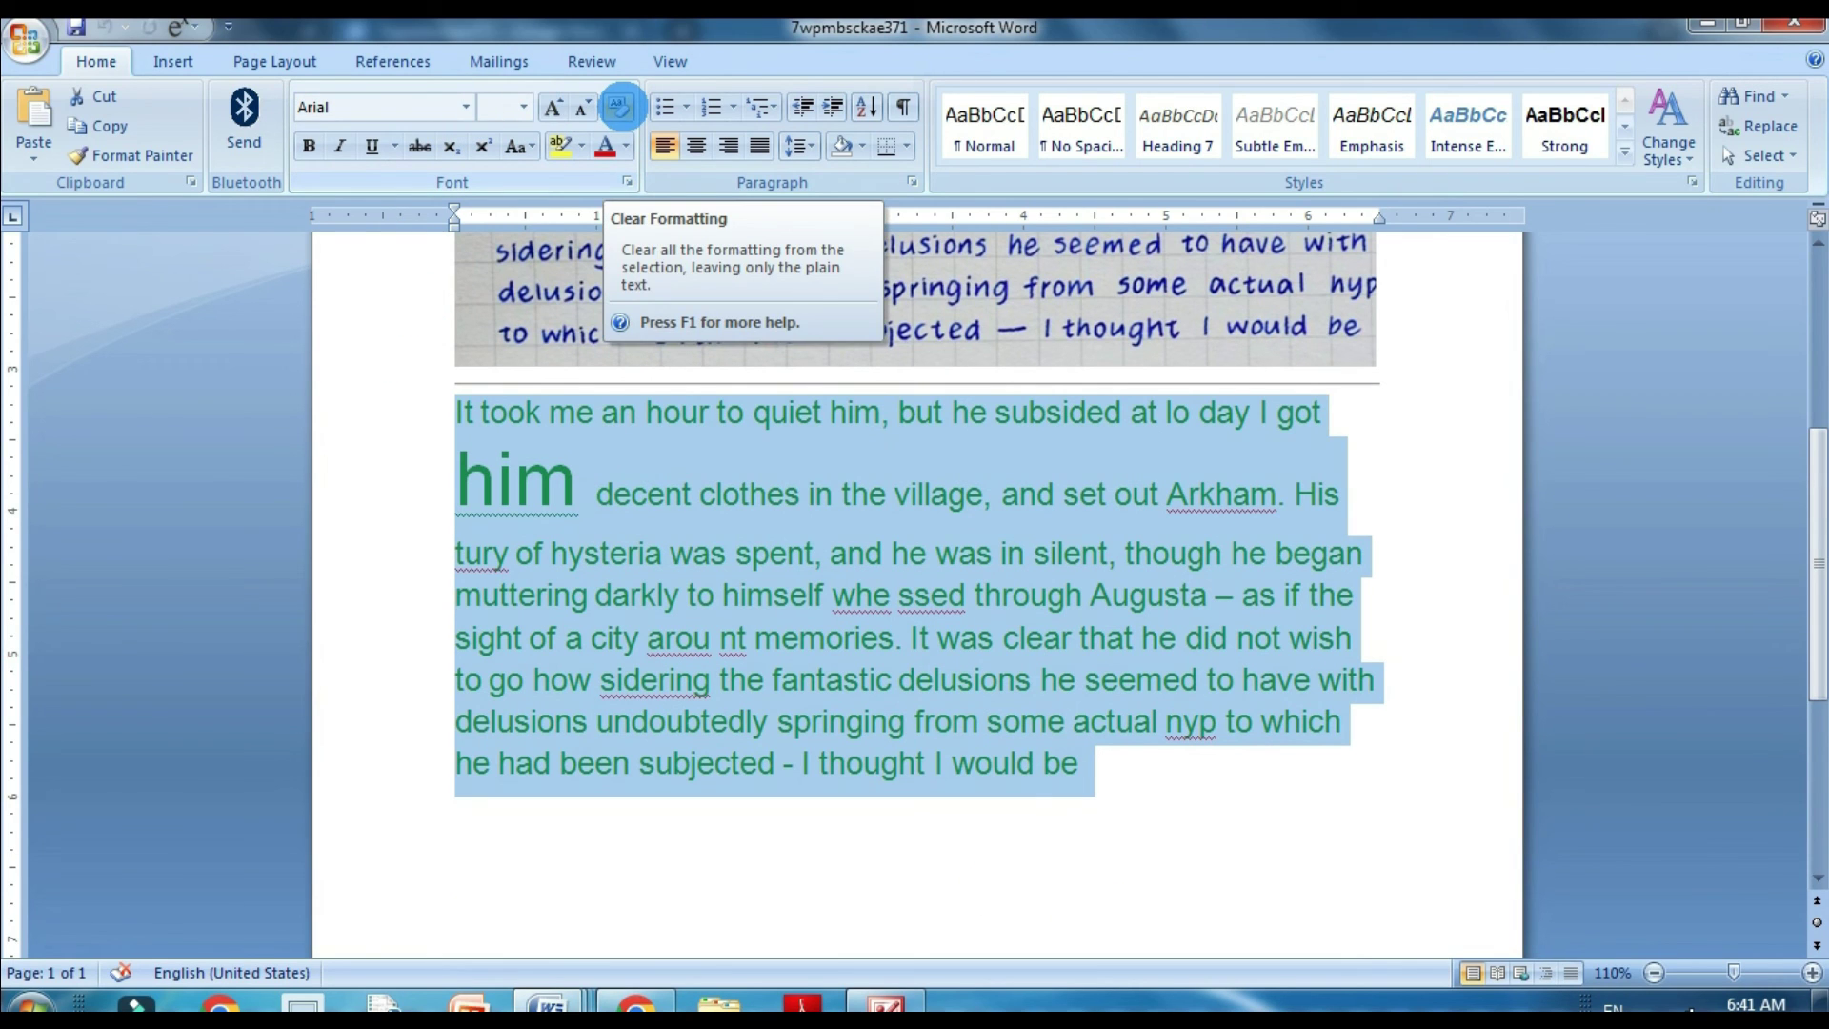
left_click(619, 108)
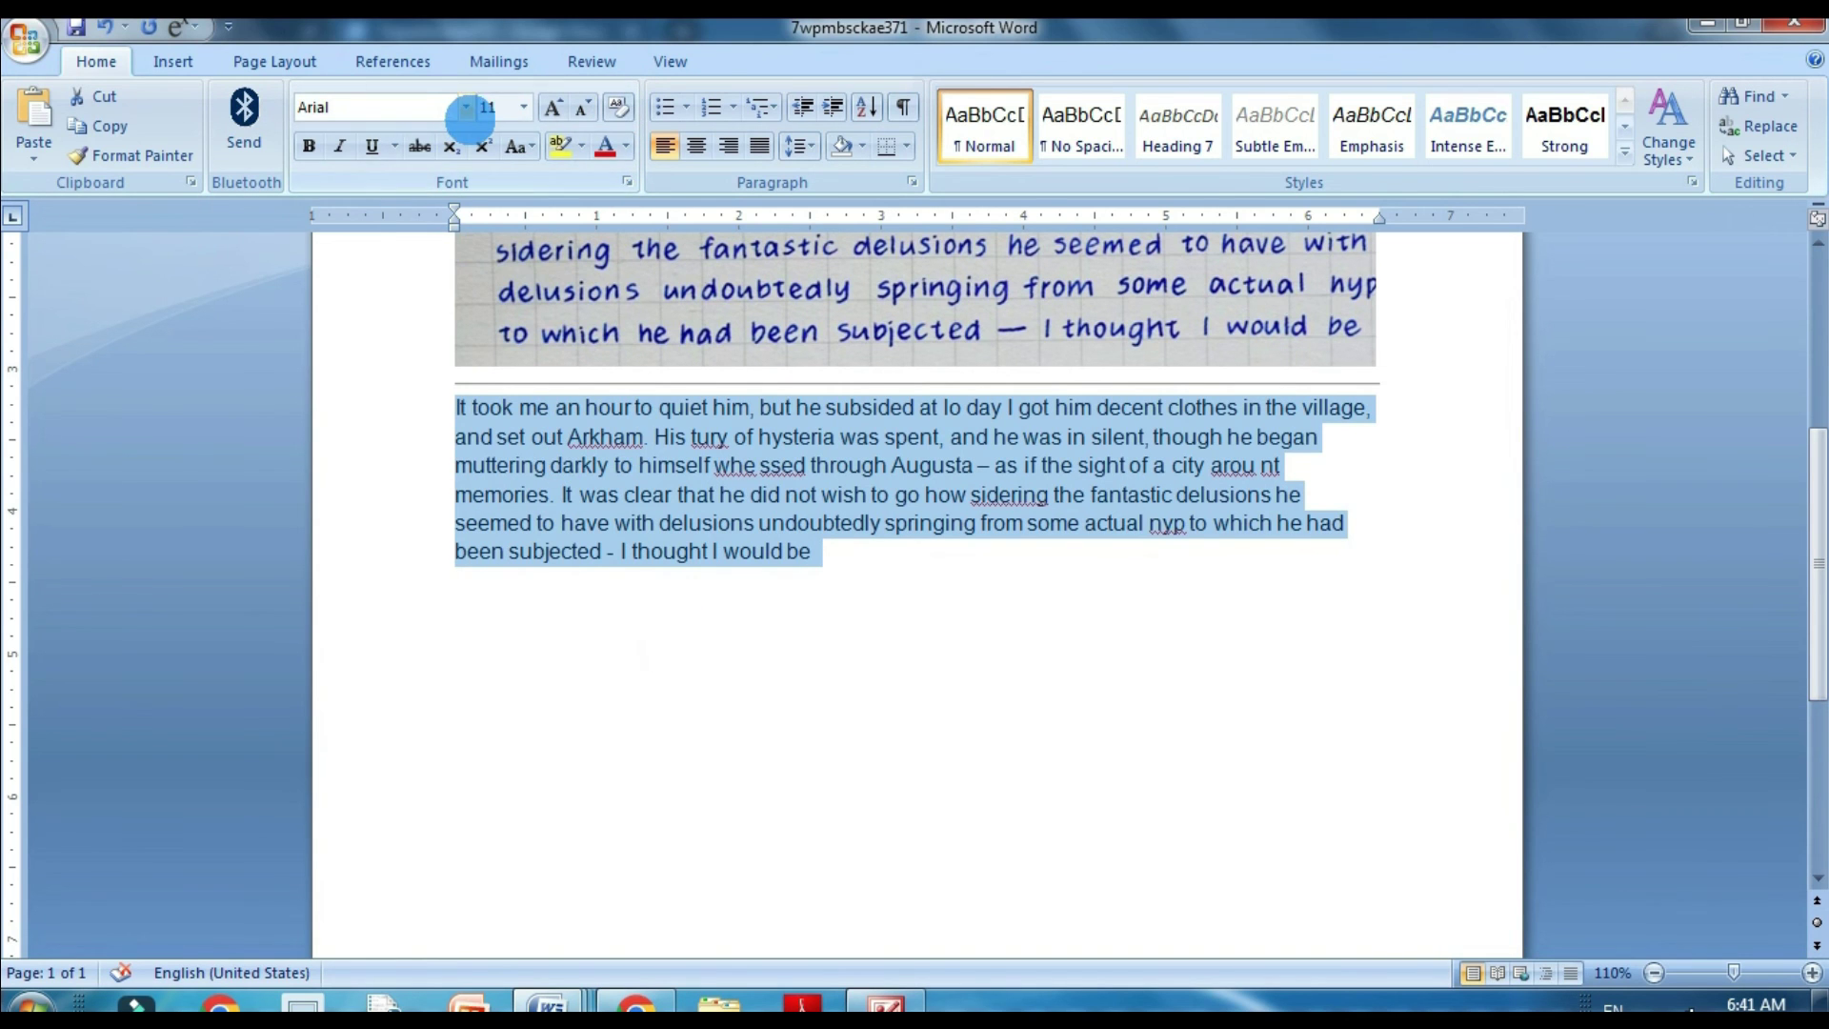
left_click(465, 107)
left_click(419, 323)
left_click(523, 107)
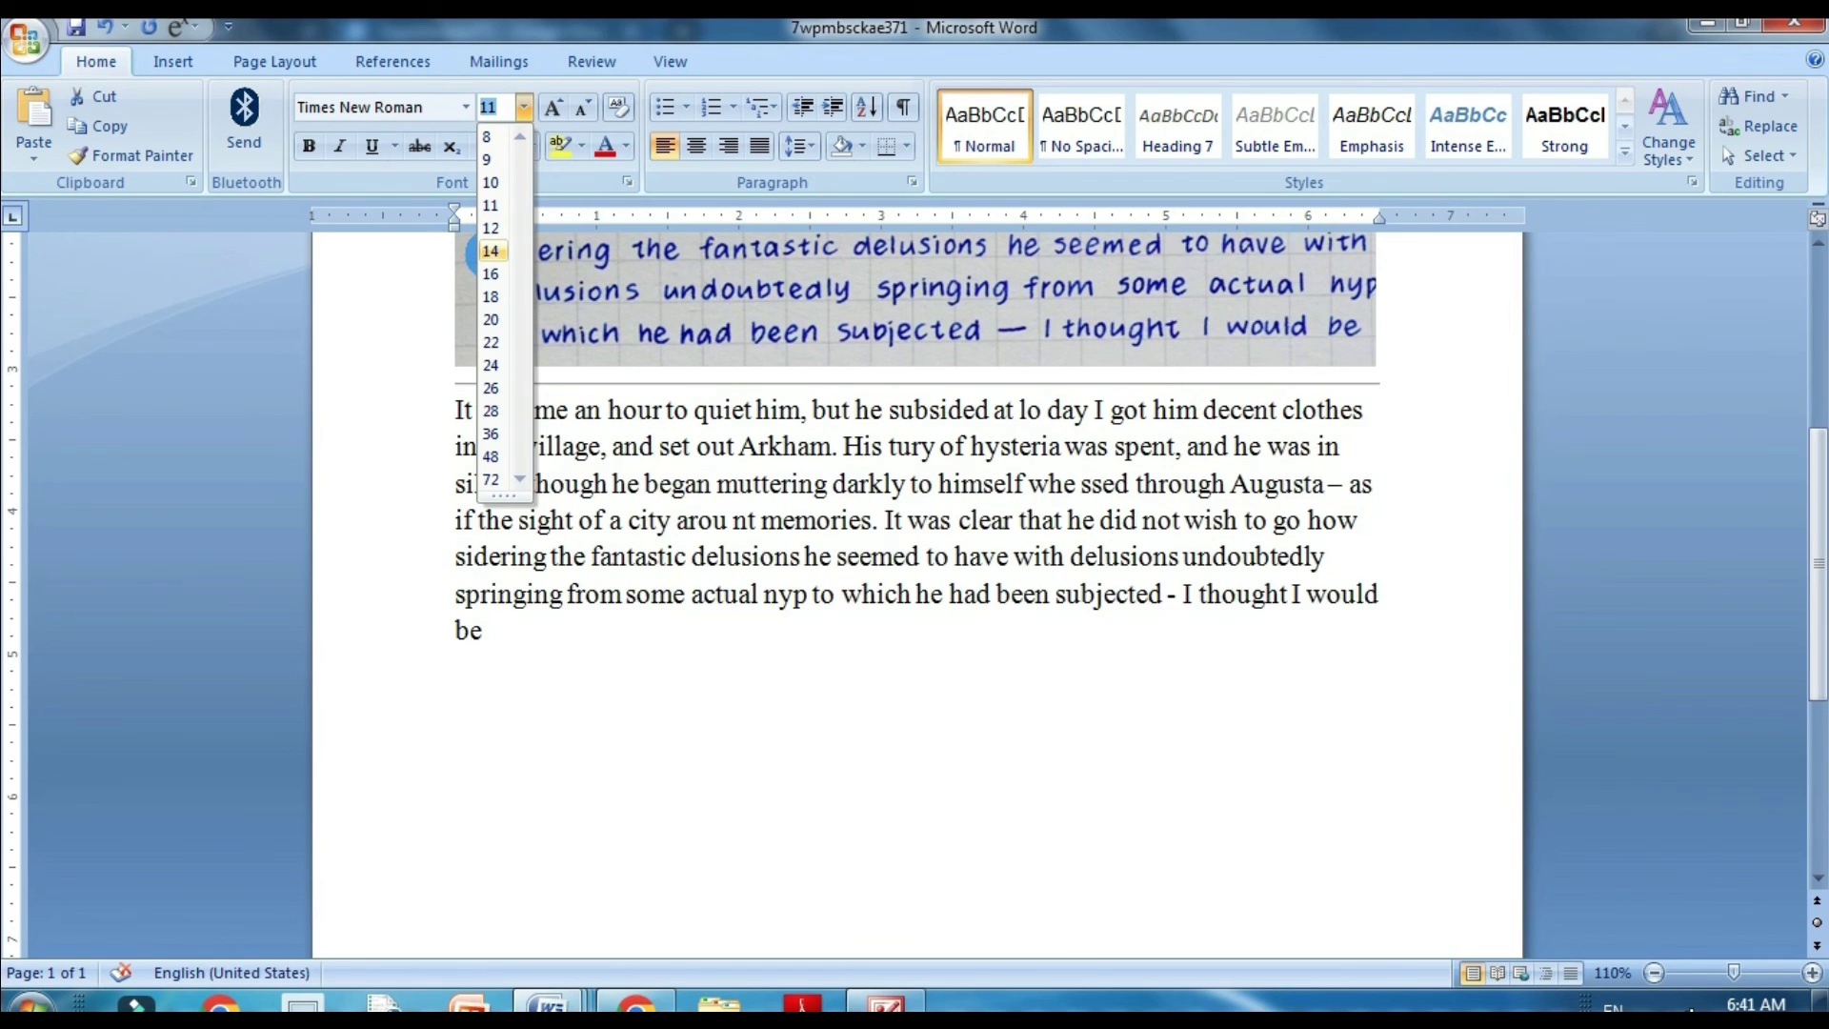
left_click(490, 251)
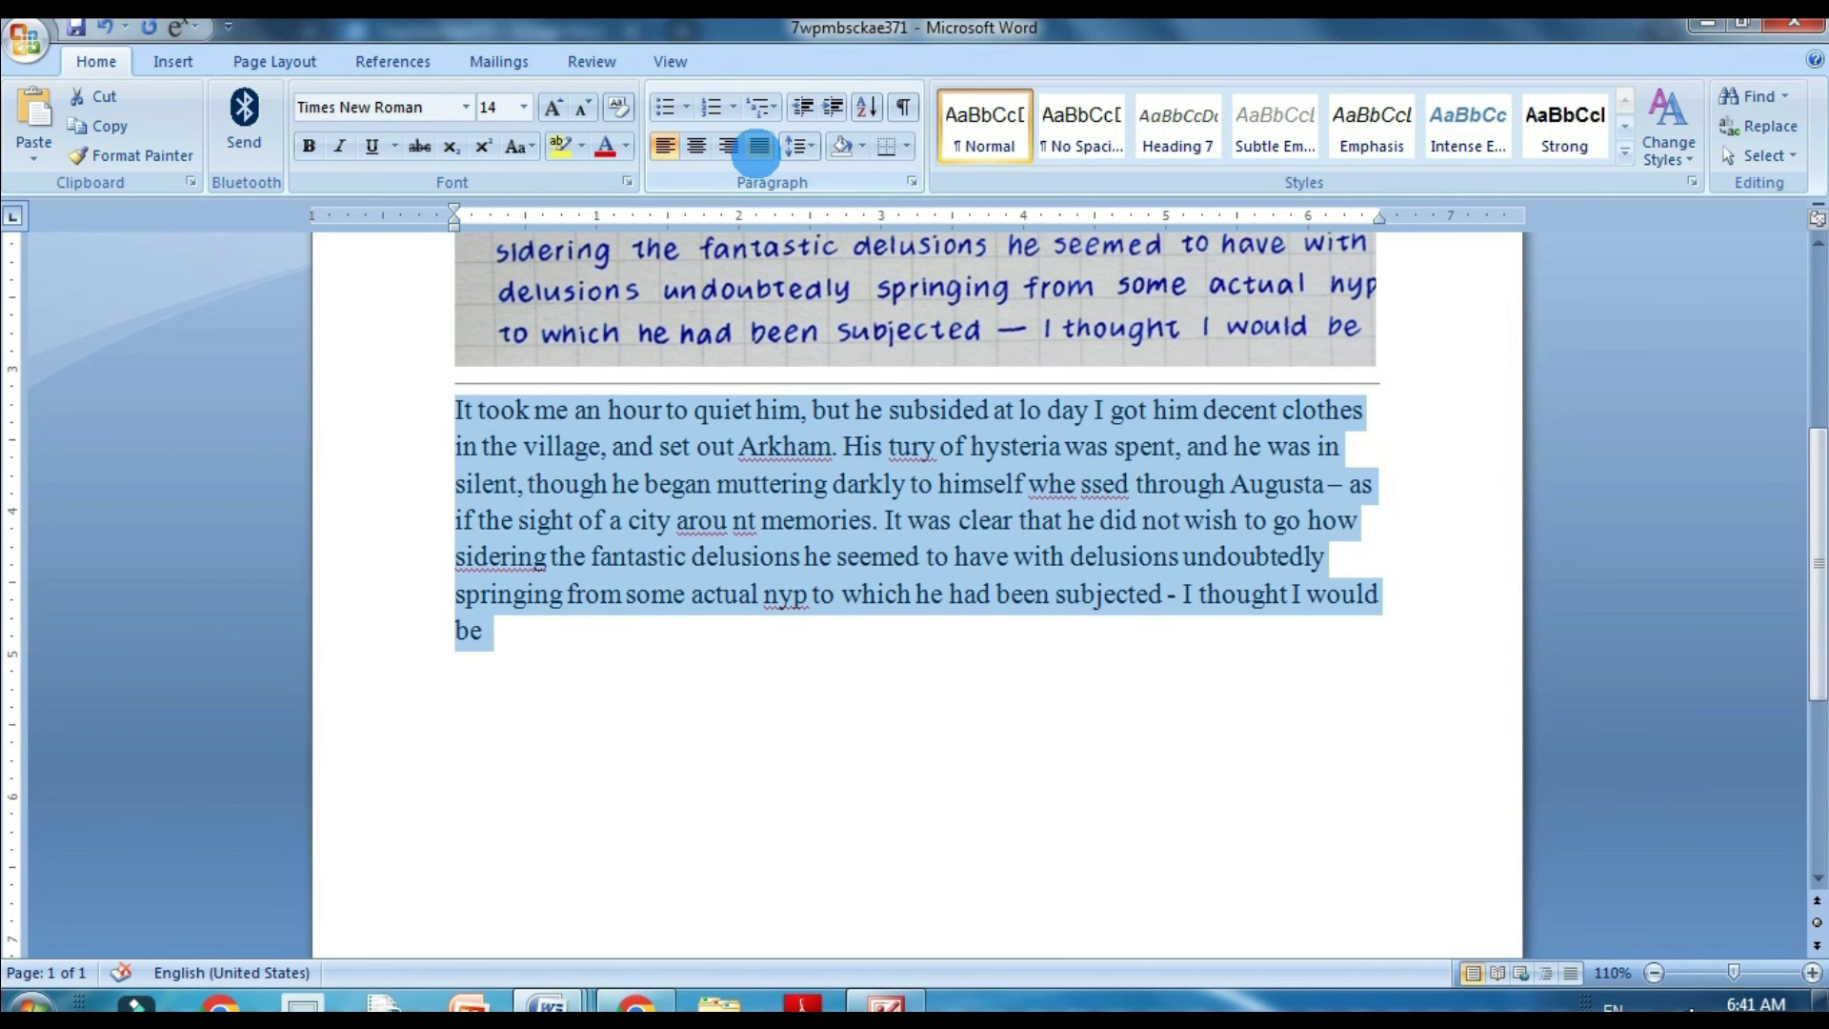
- Justify the paragraph, widen its line spacing (Ctrl+5) and add space before it (Ctrl+0)
left_click(758, 145)
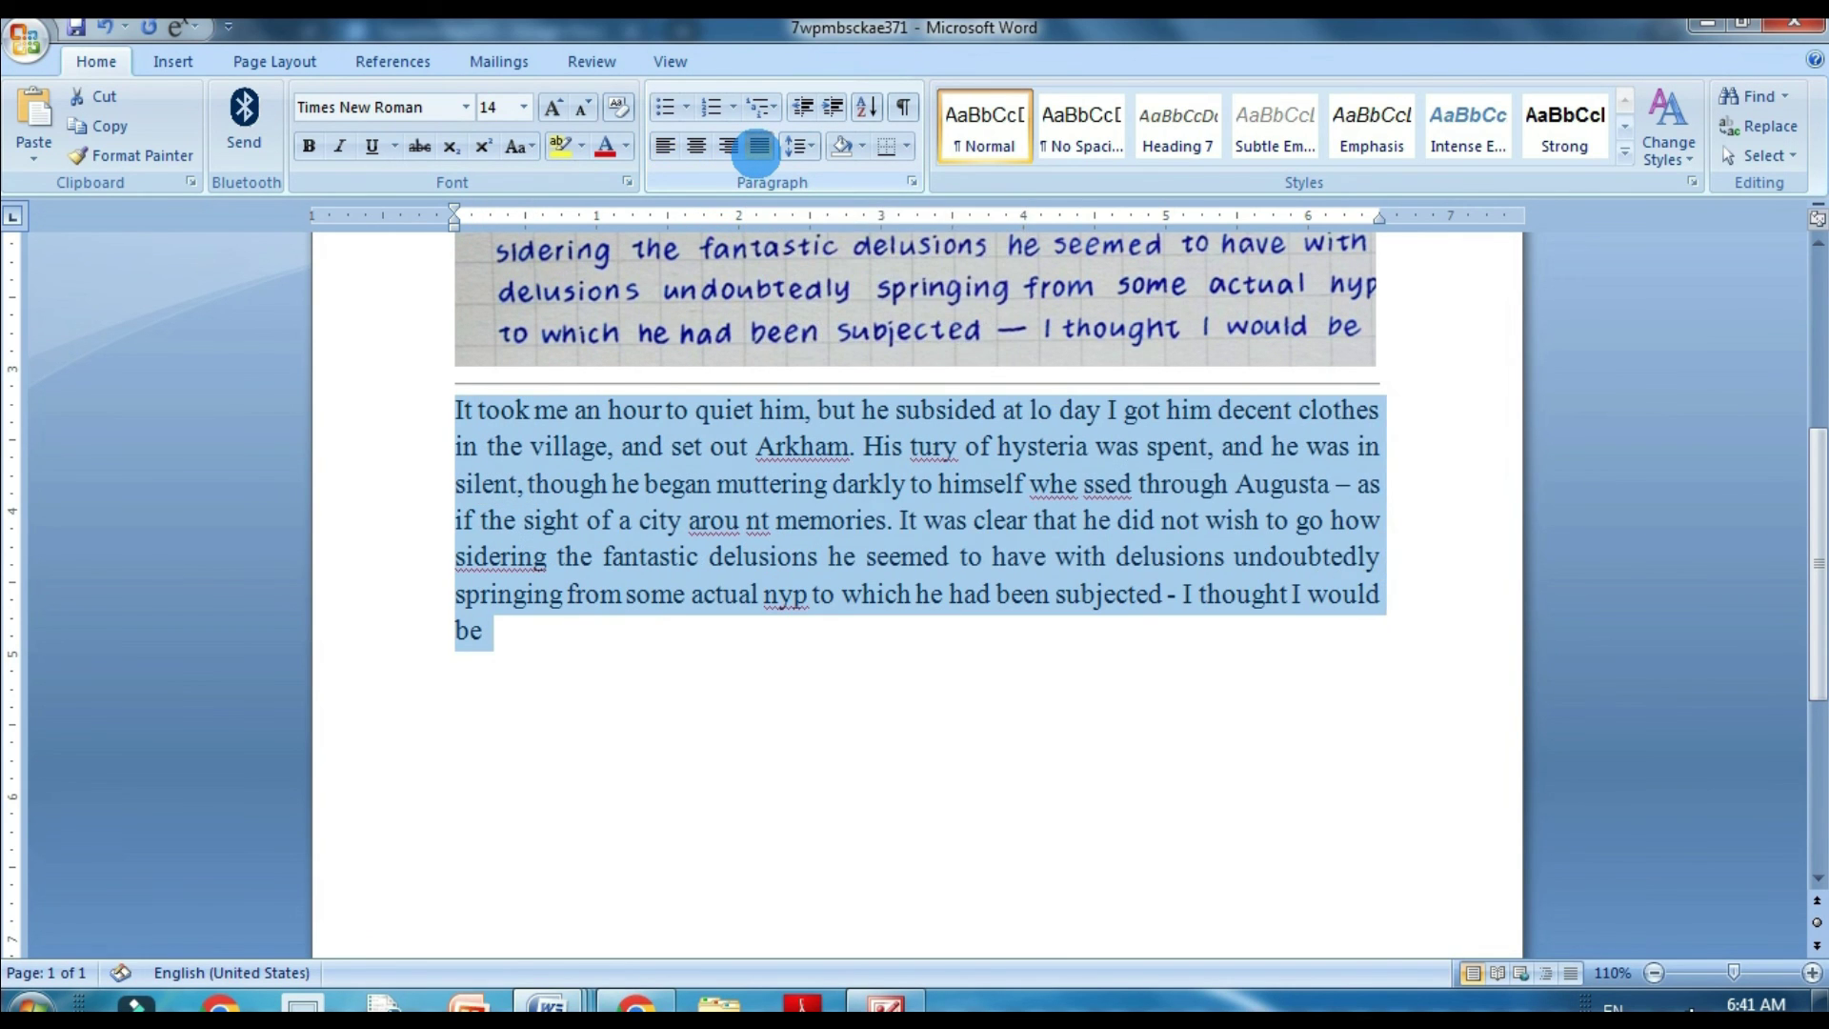
key("ctrl+5")
left_click(724, 655)
left_click(458, 411)
key("ctrl+0")
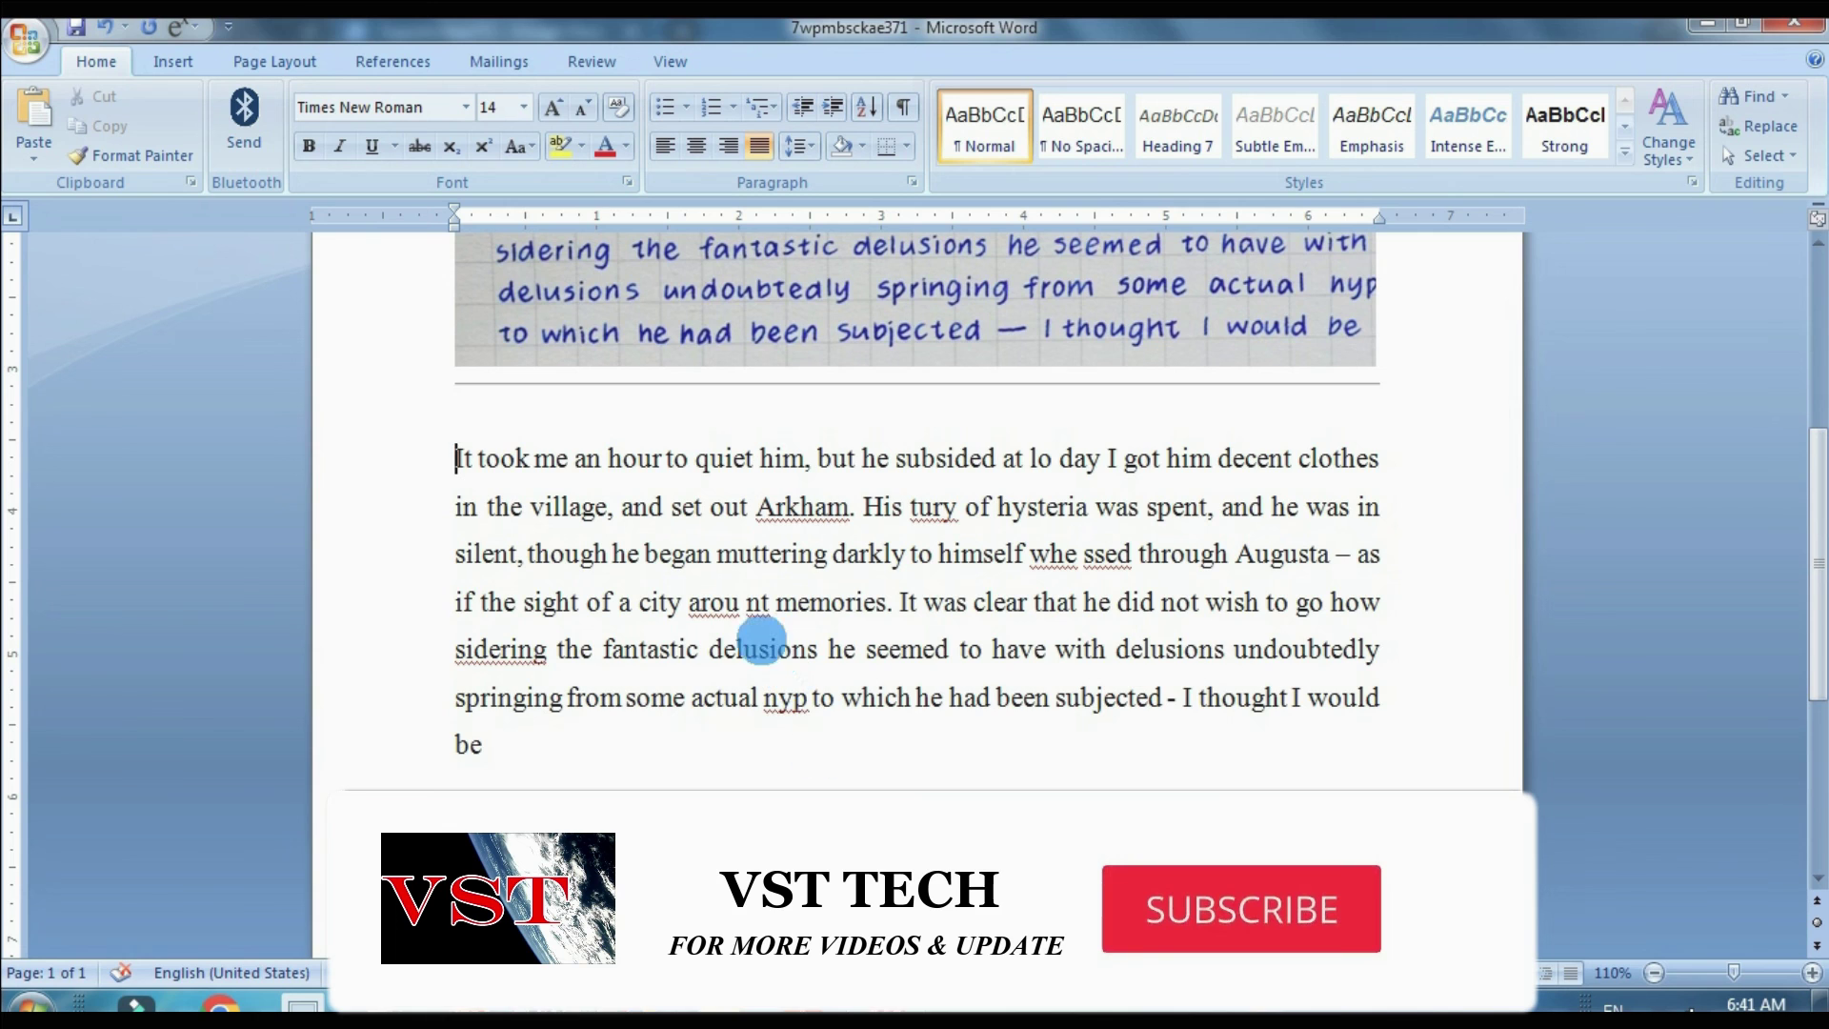
- Correct the misspelling 'arou' to 'around' using the spelling suggestions
scroll(810, 705, "up", 1)
scroll(728, 767, "up", 1)
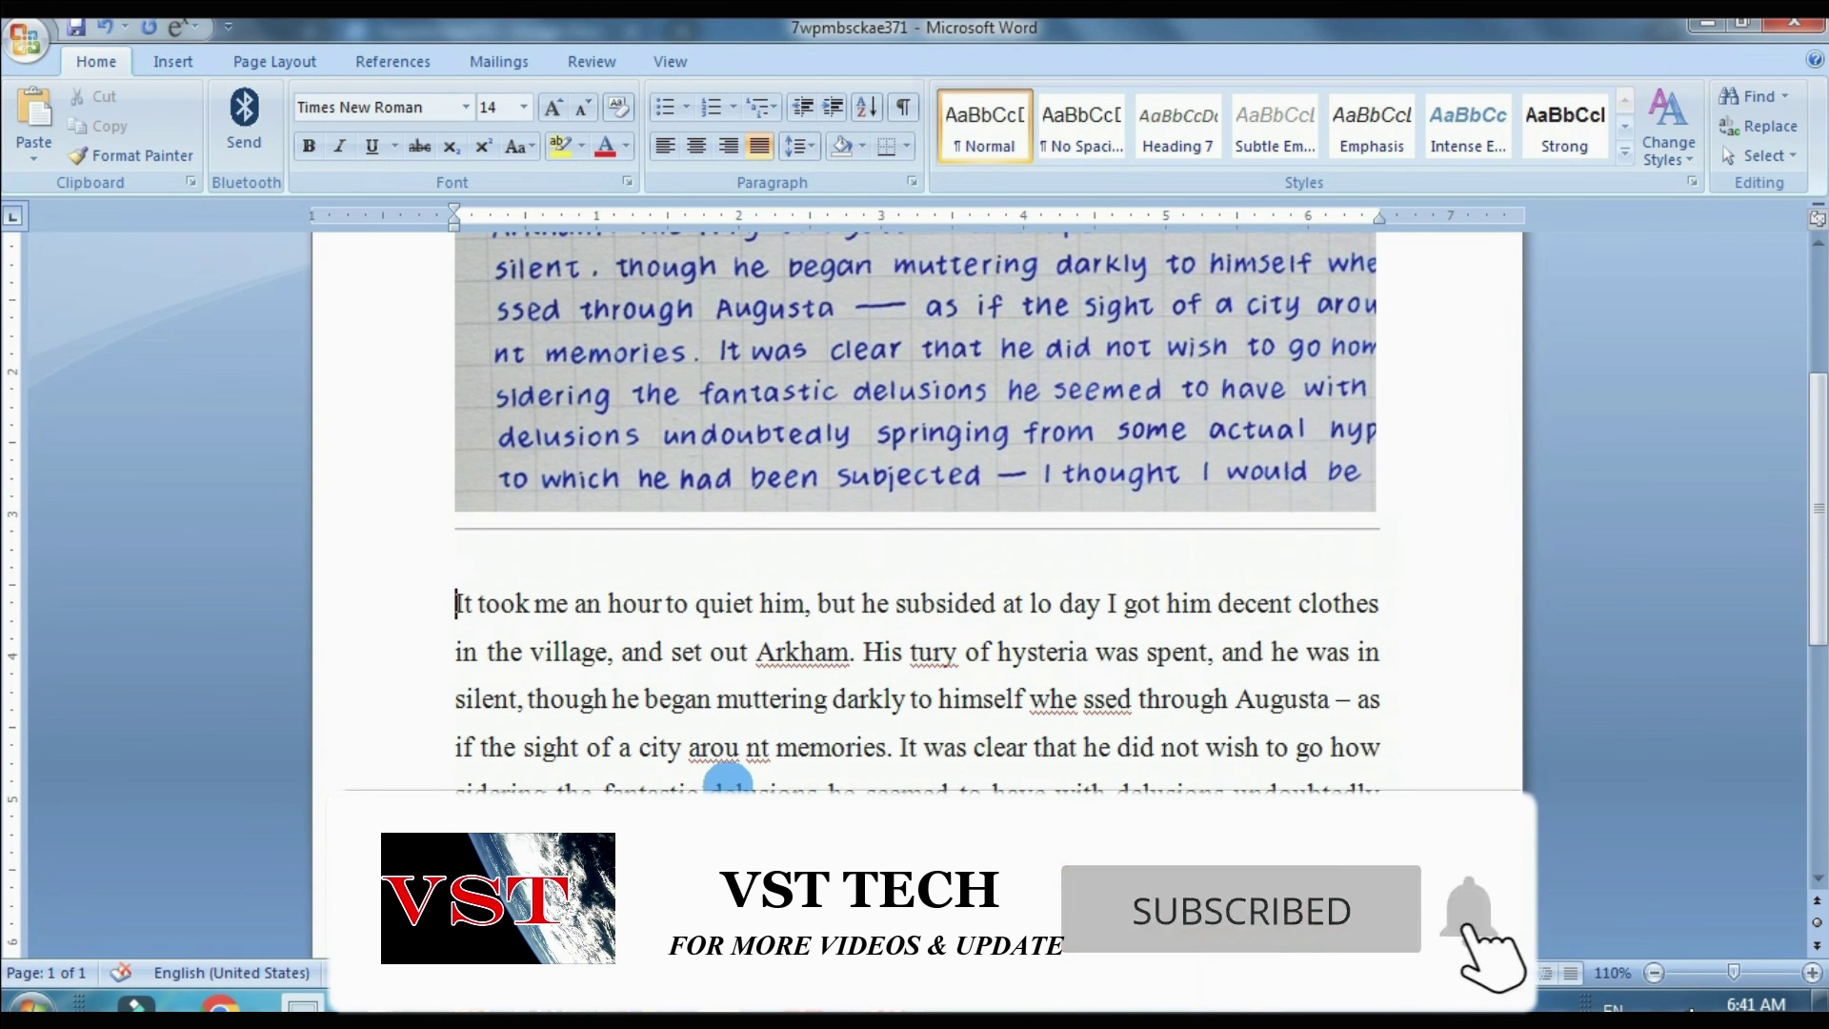
right_click(716, 750)
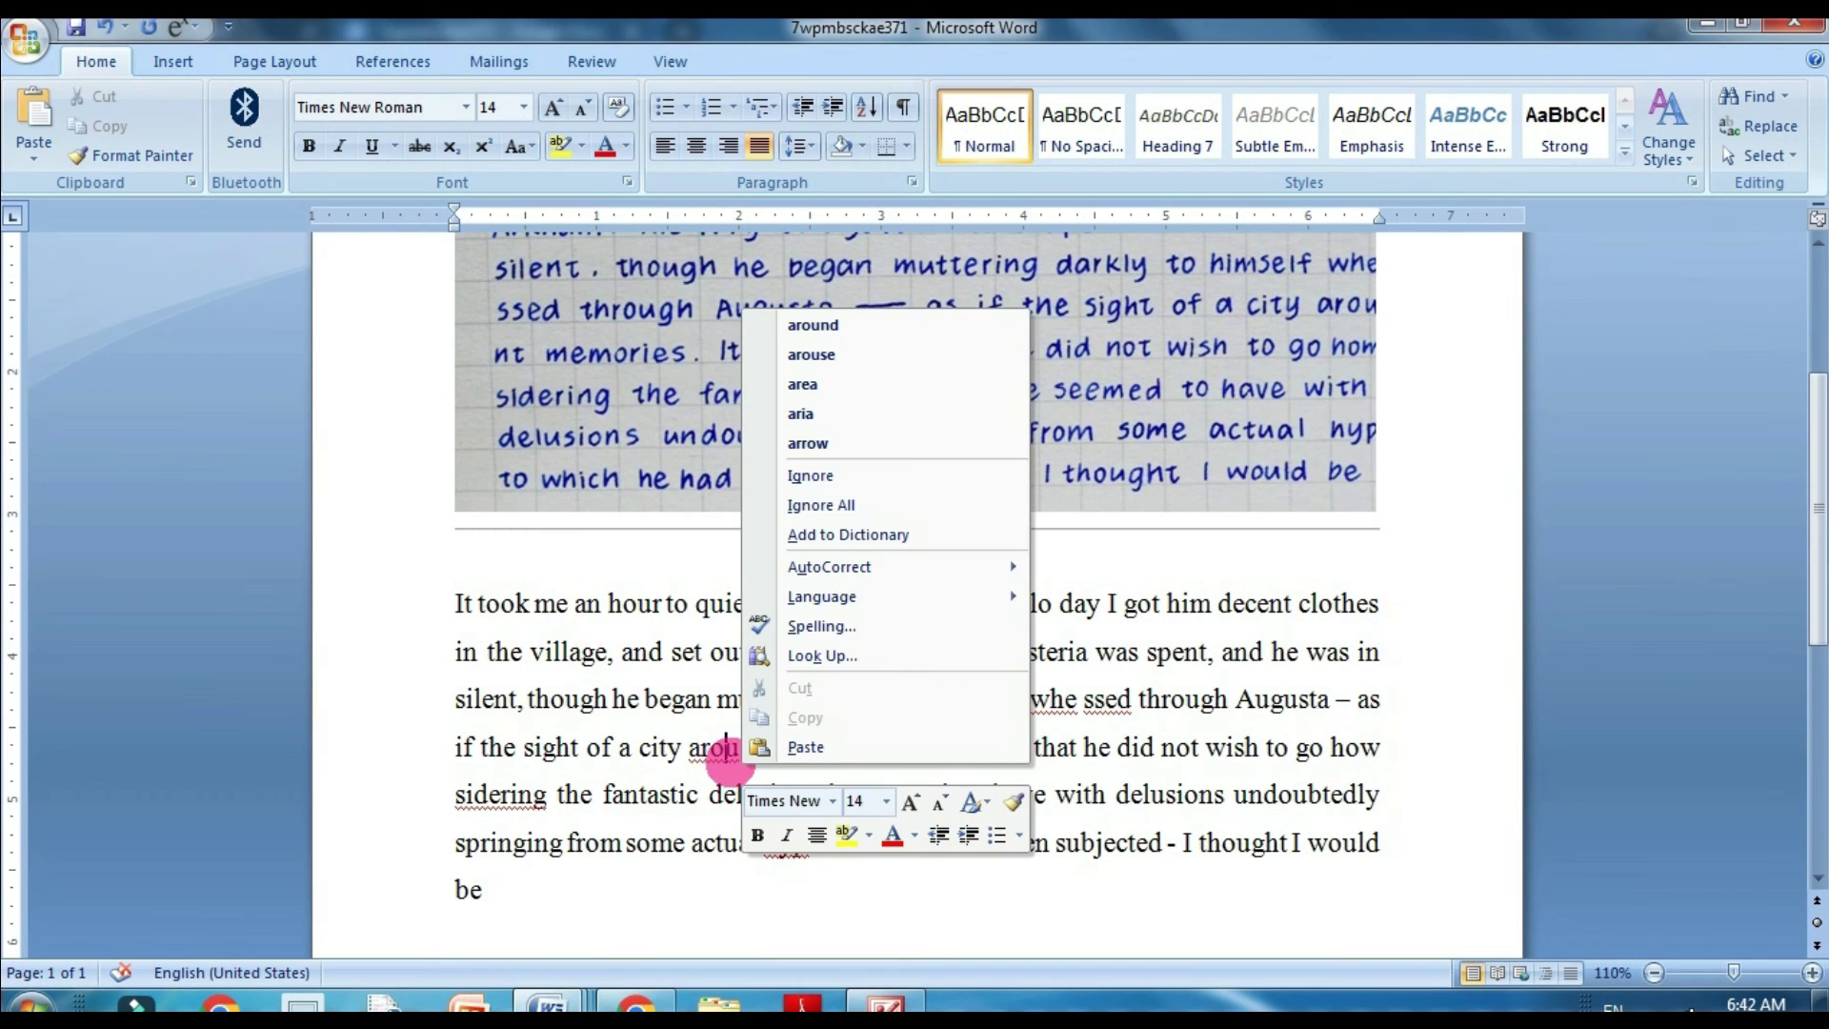
left_click(812, 325)
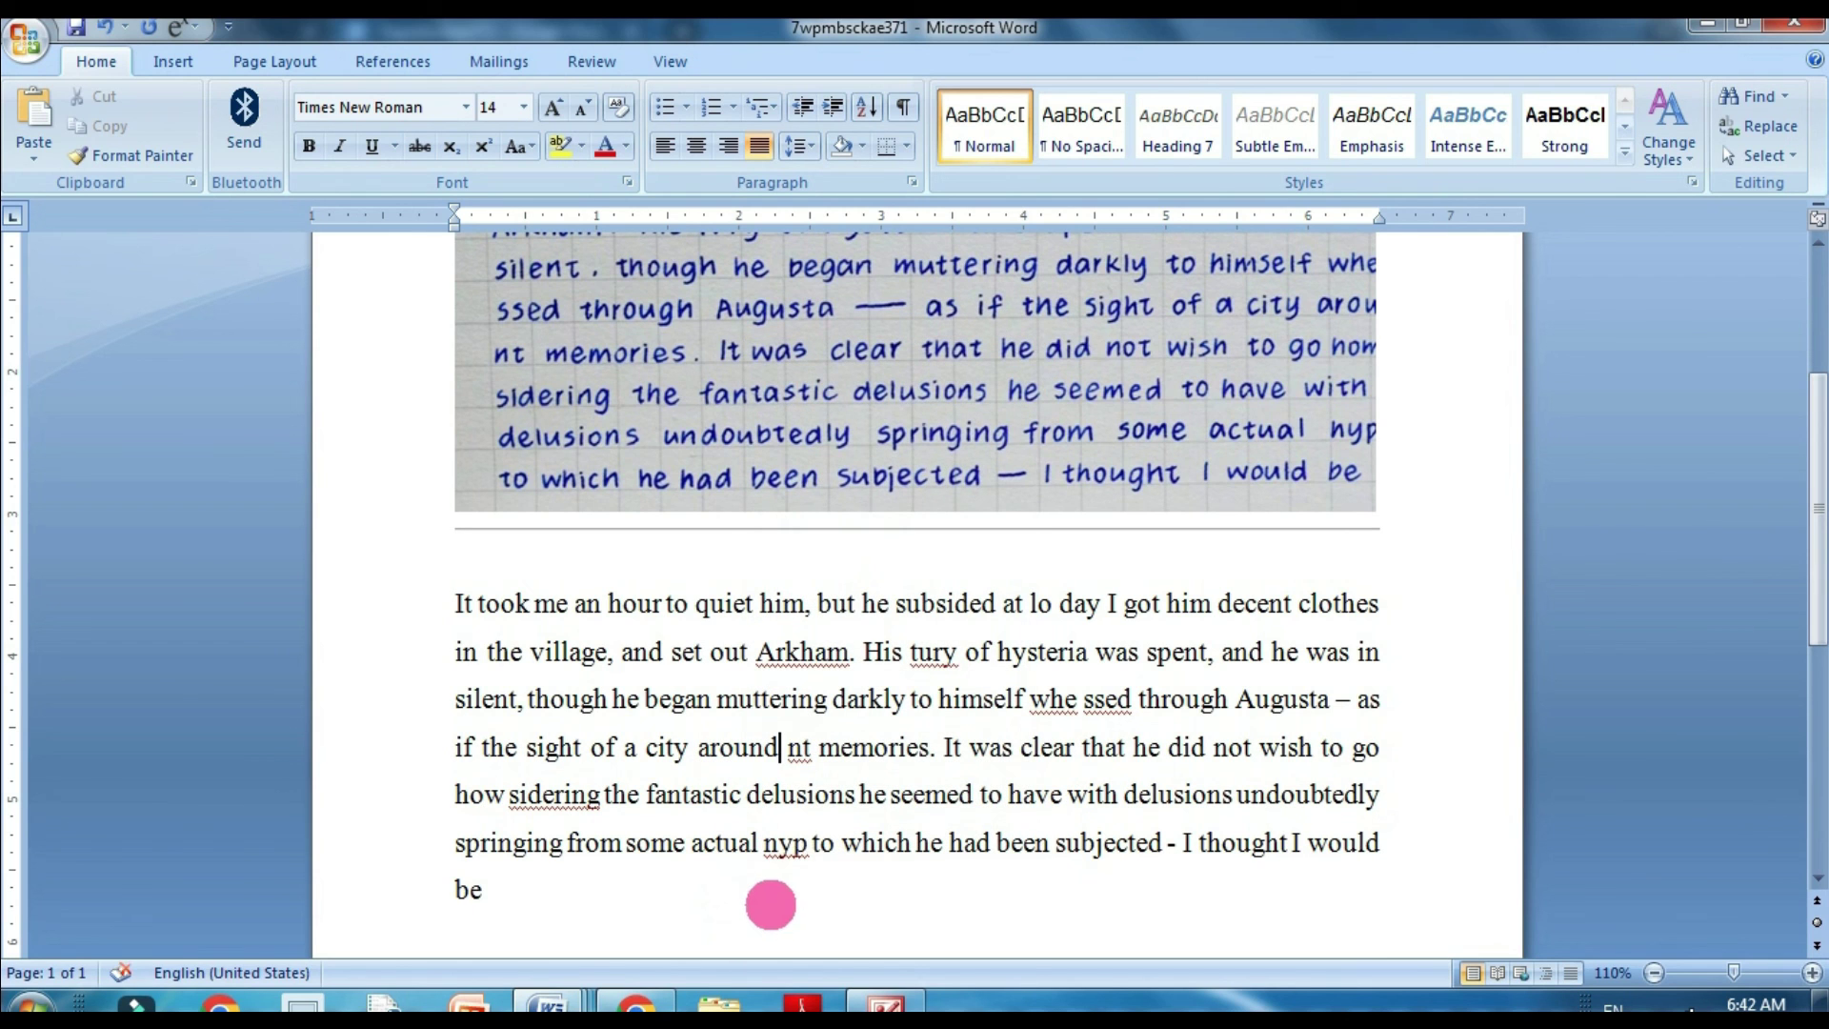
left_click_drag(816, 752, 837, 794)
left_click(817, 758)
left_click(908, 698)
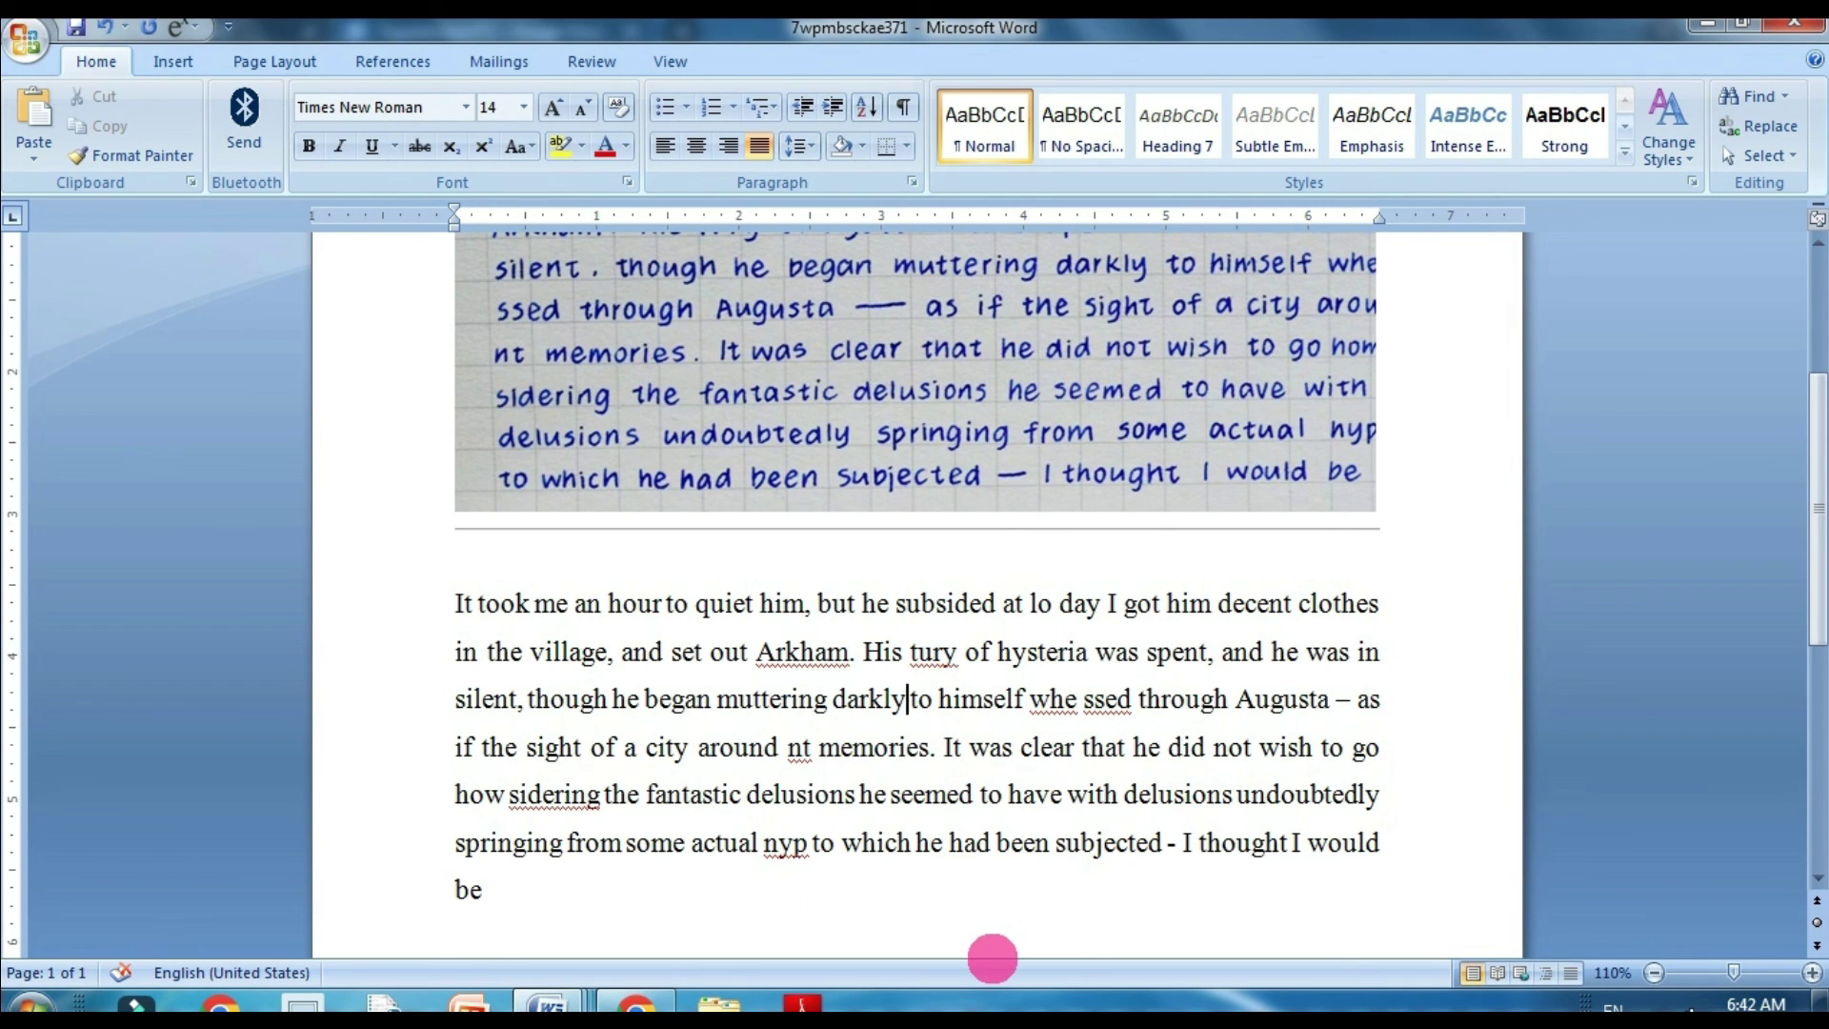
- Change 'nyp' to 'ryp' by retyping its first letter
right_click(780, 845)
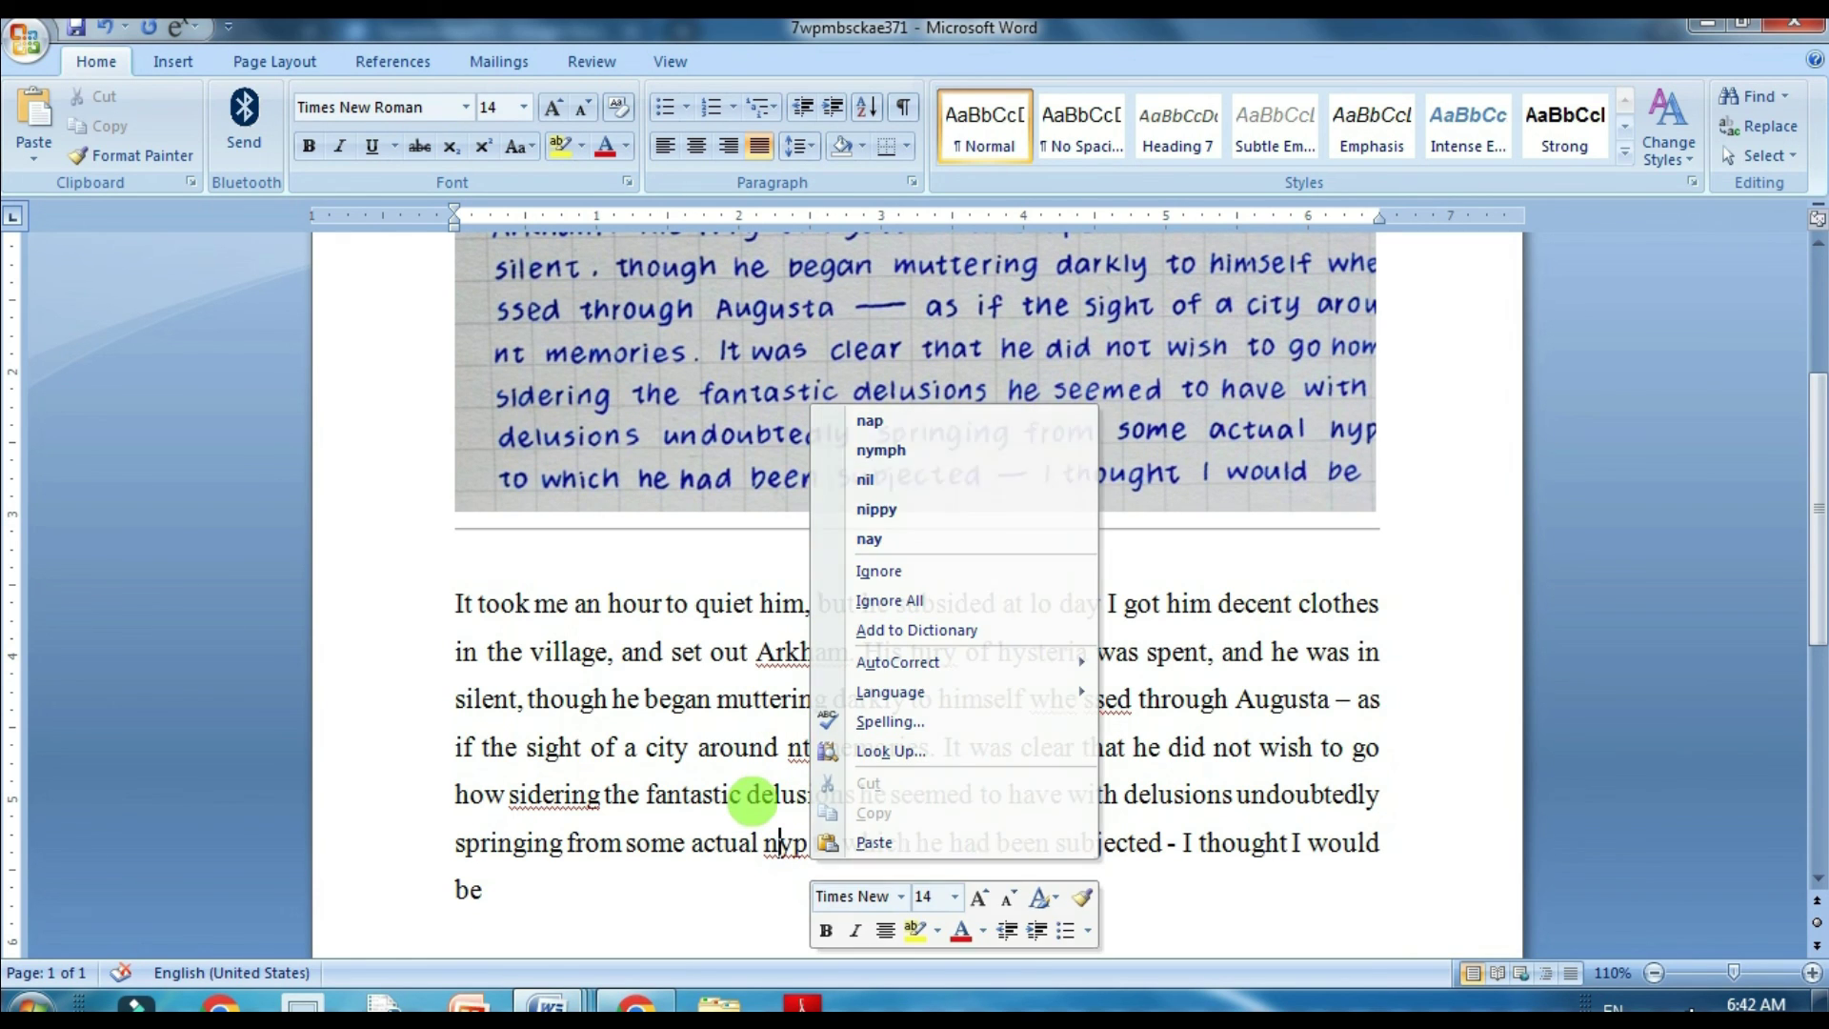
key("Escape")
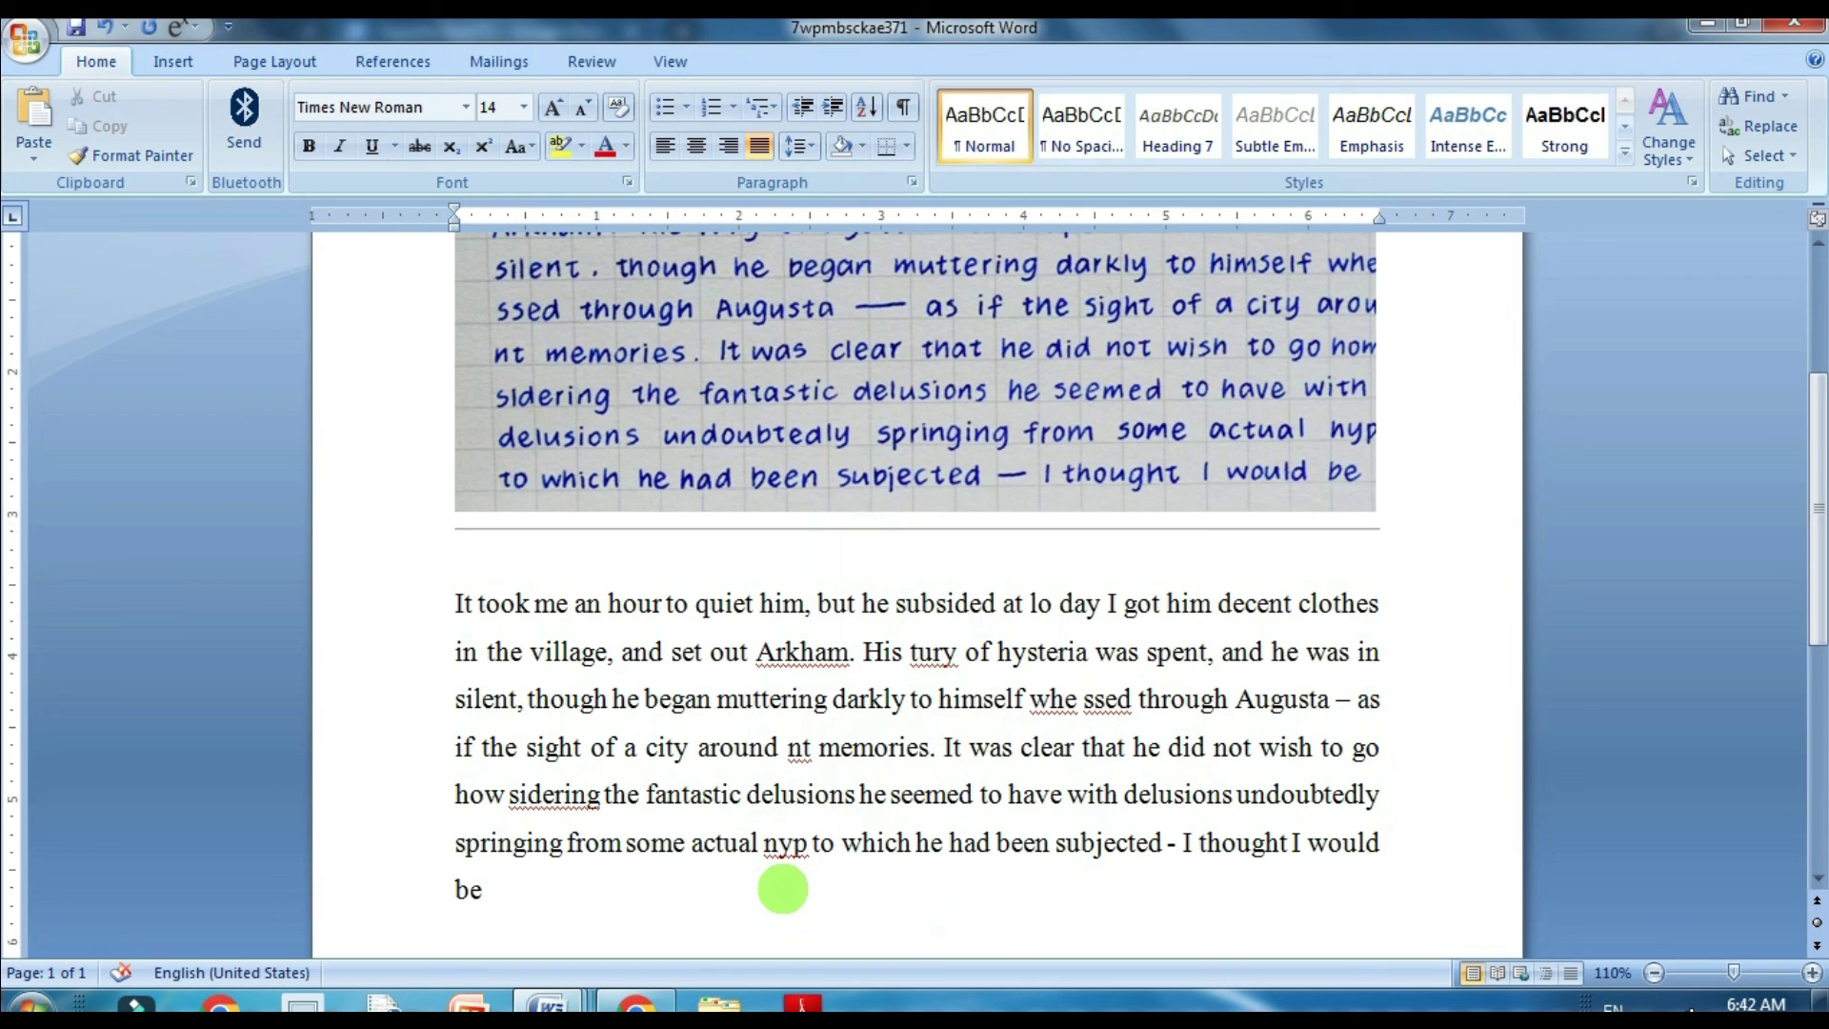
key("BackSpace")
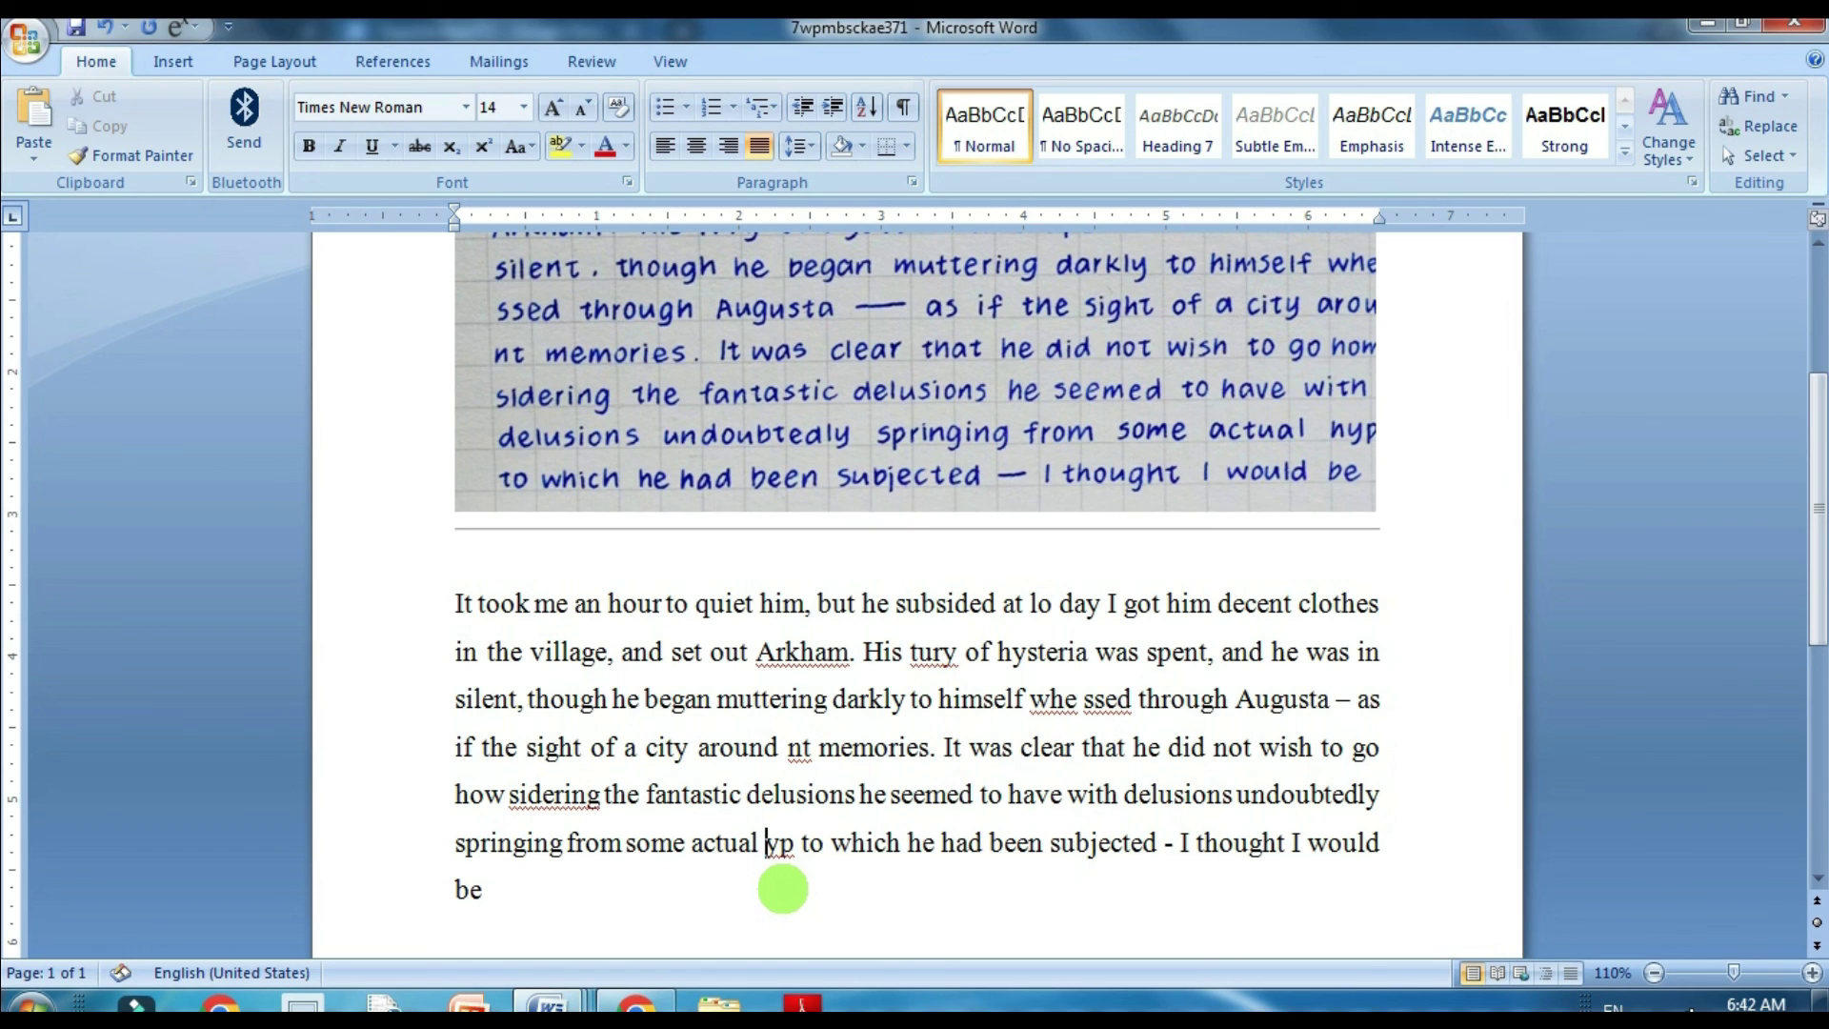
type("r")
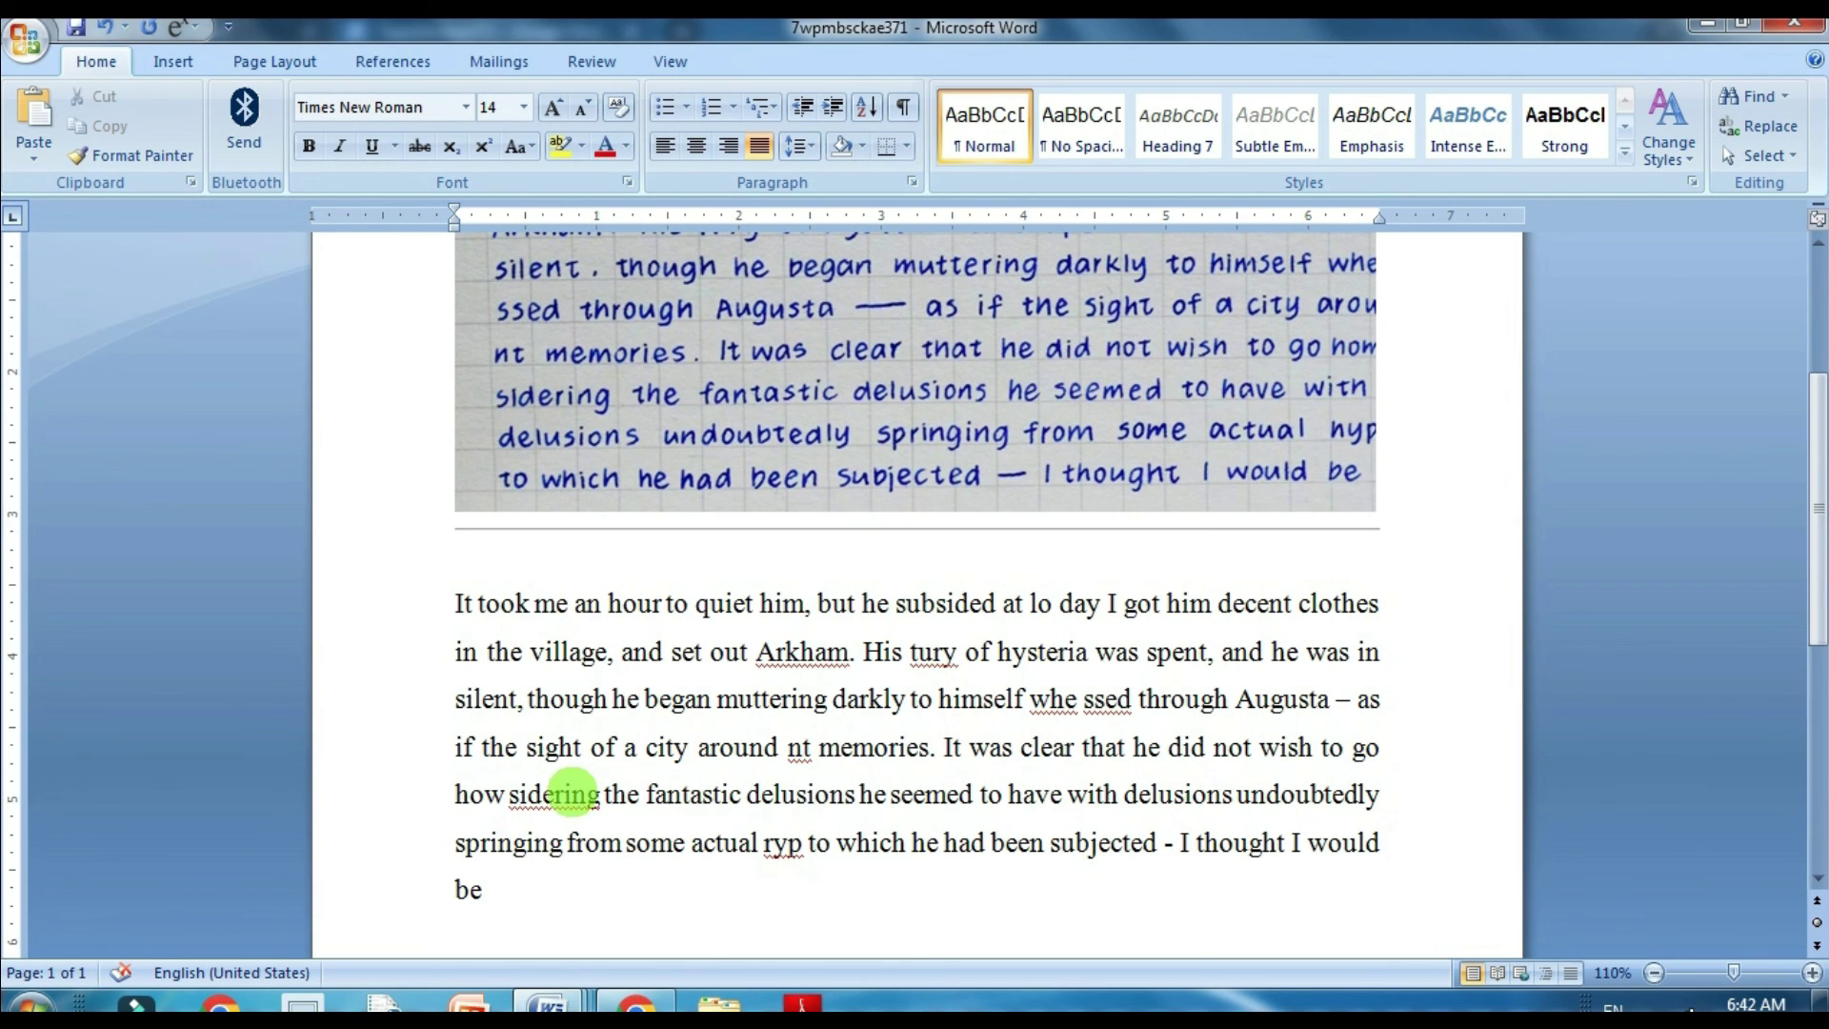
- Replace 'sidering' with the suggested 'side ring'
left_click(529, 794)
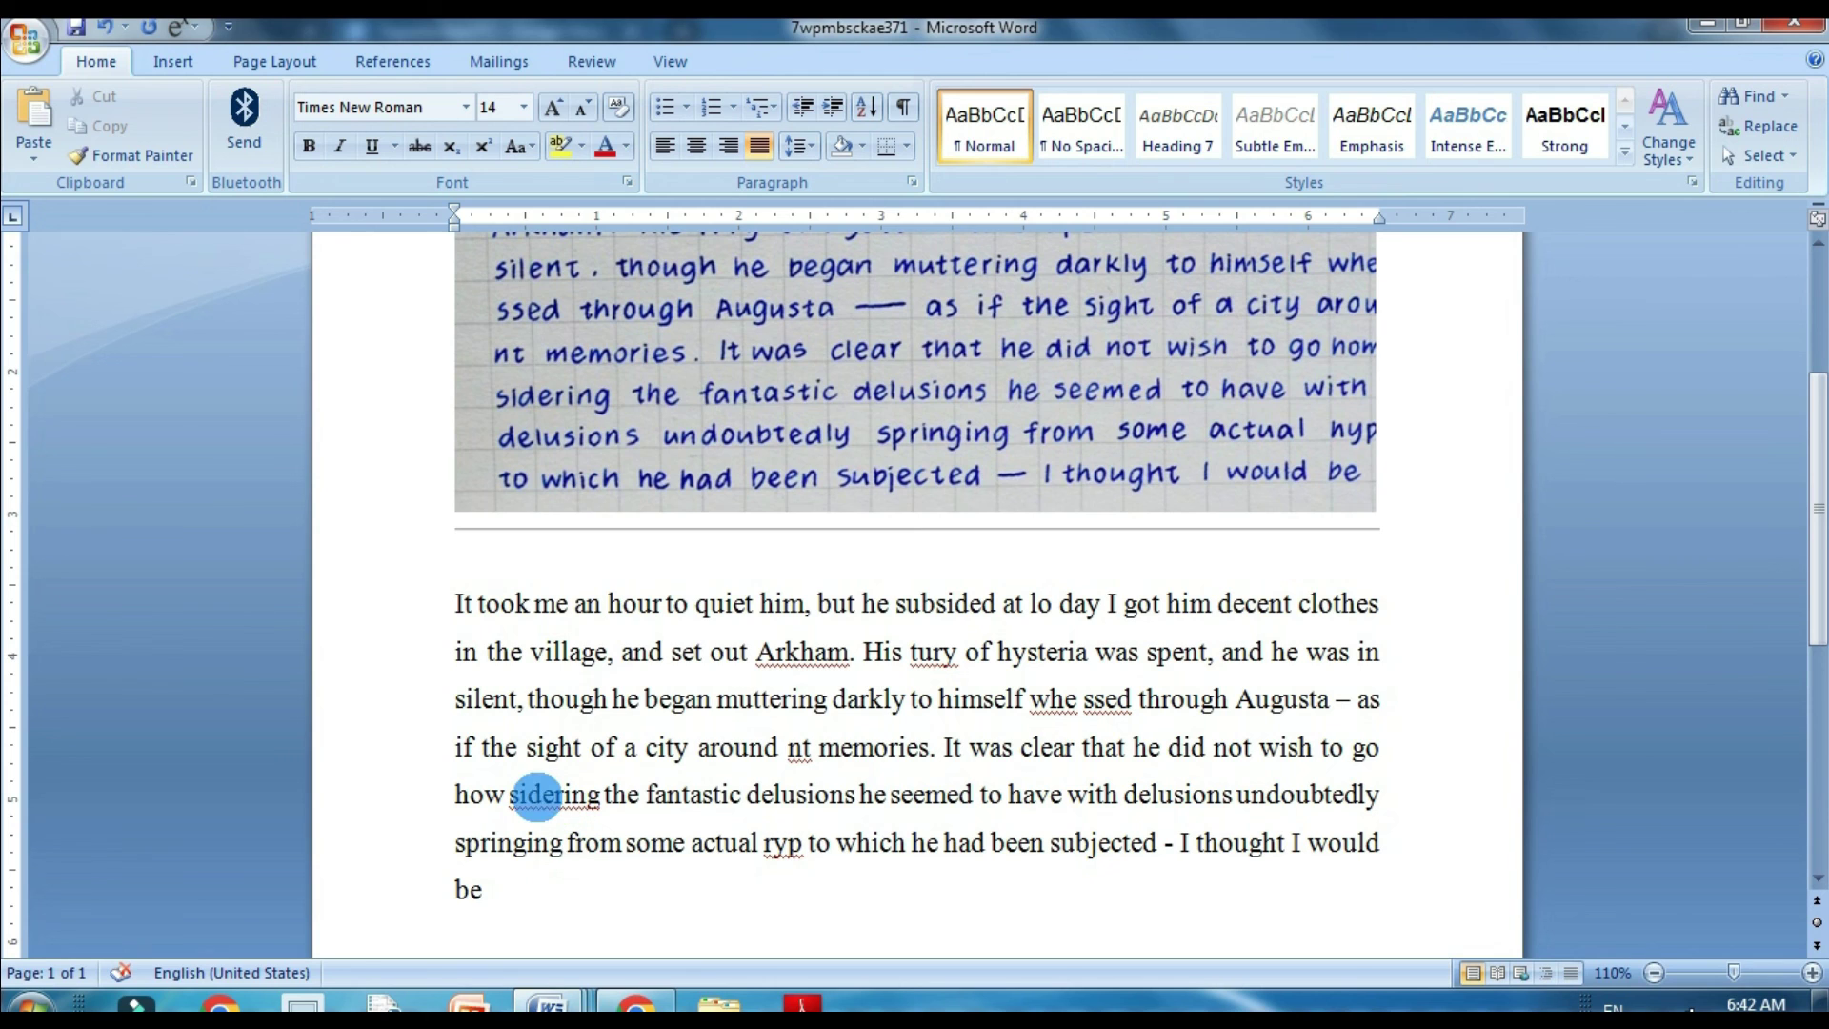
right_click(538, 795)
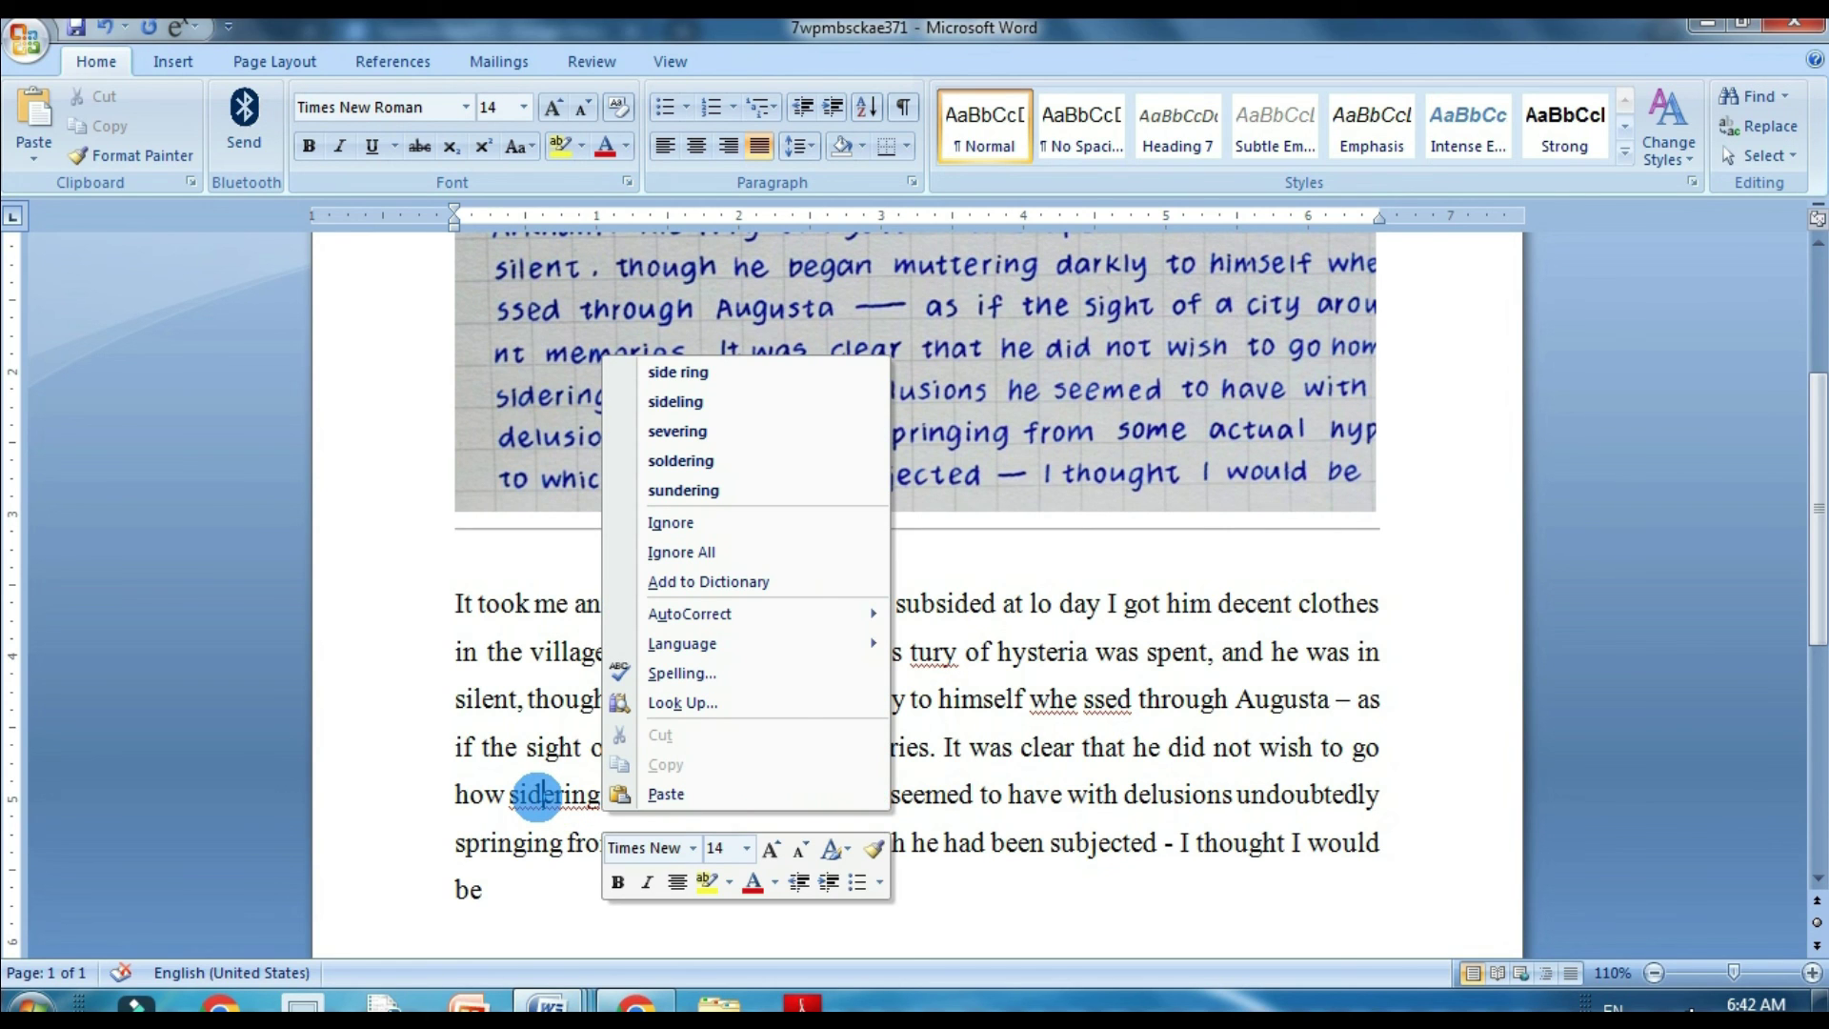
left_click(678, 372)
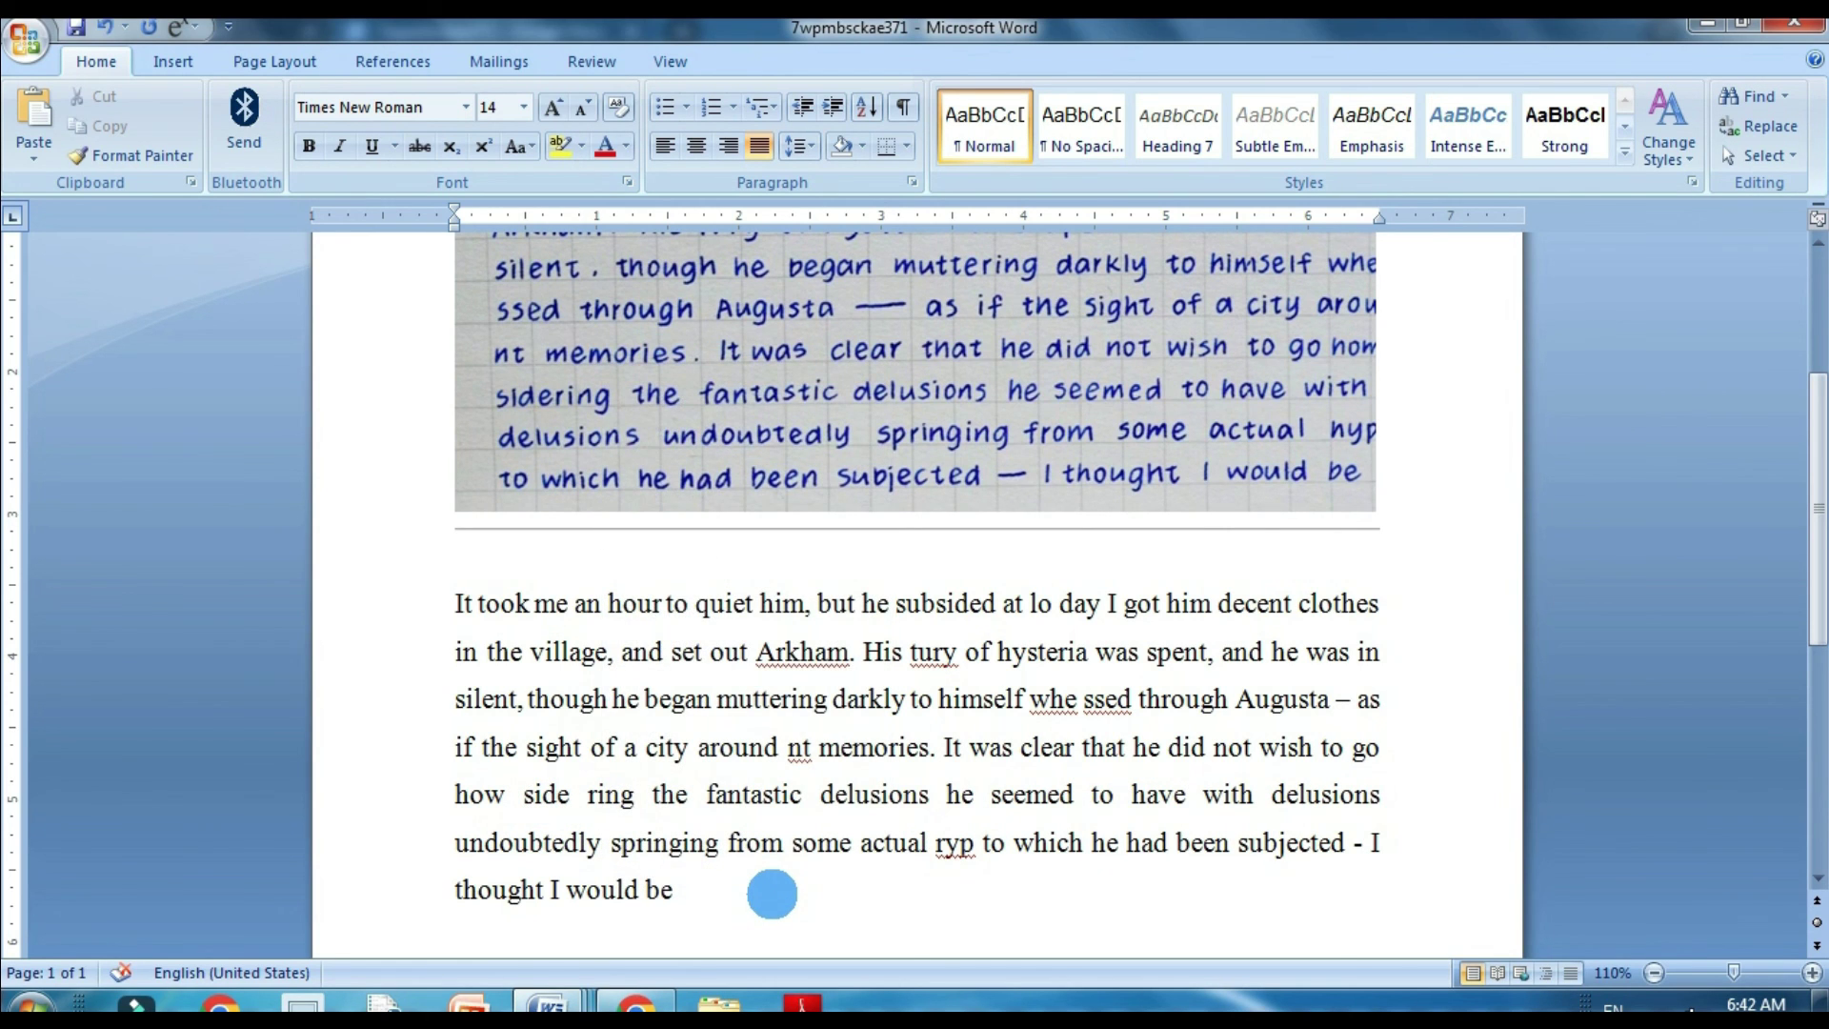
scroll(772, 895, "up", 6)
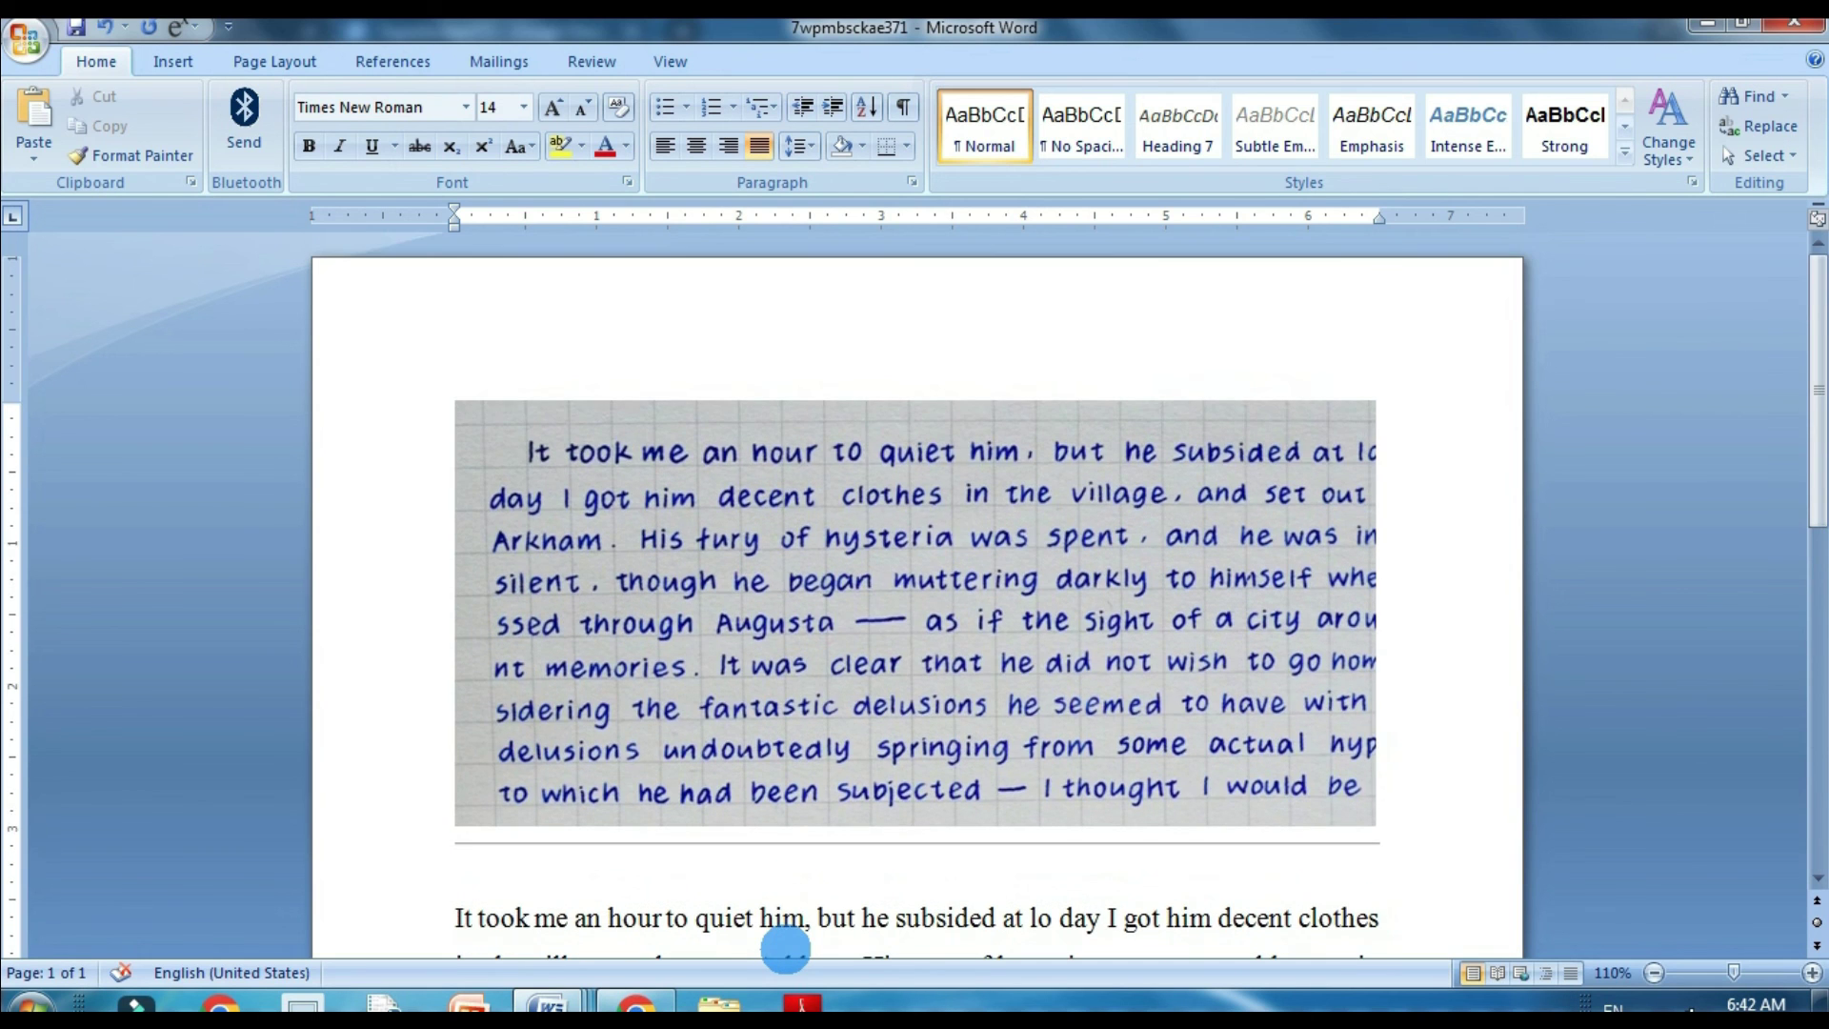
scroll(768, 943, "down", 5)
scroll(785, 949, "down", 4)
scroll(784, 946, "down", 1)
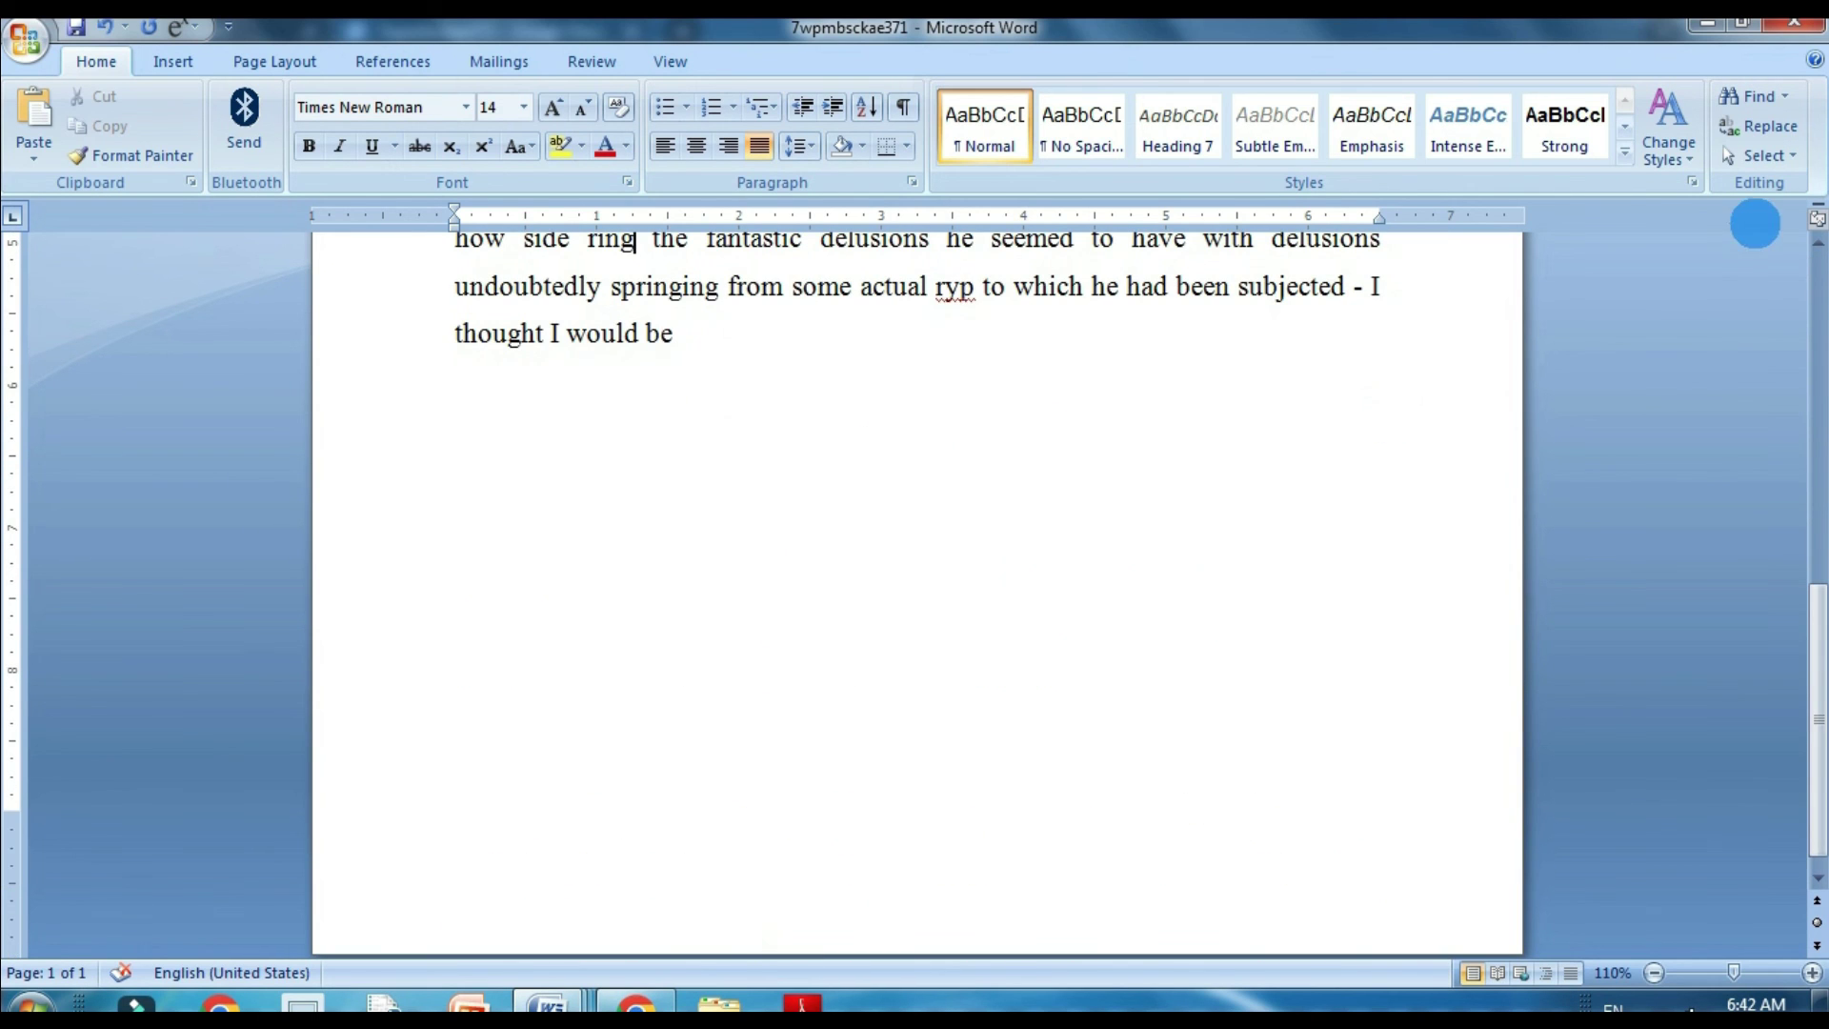